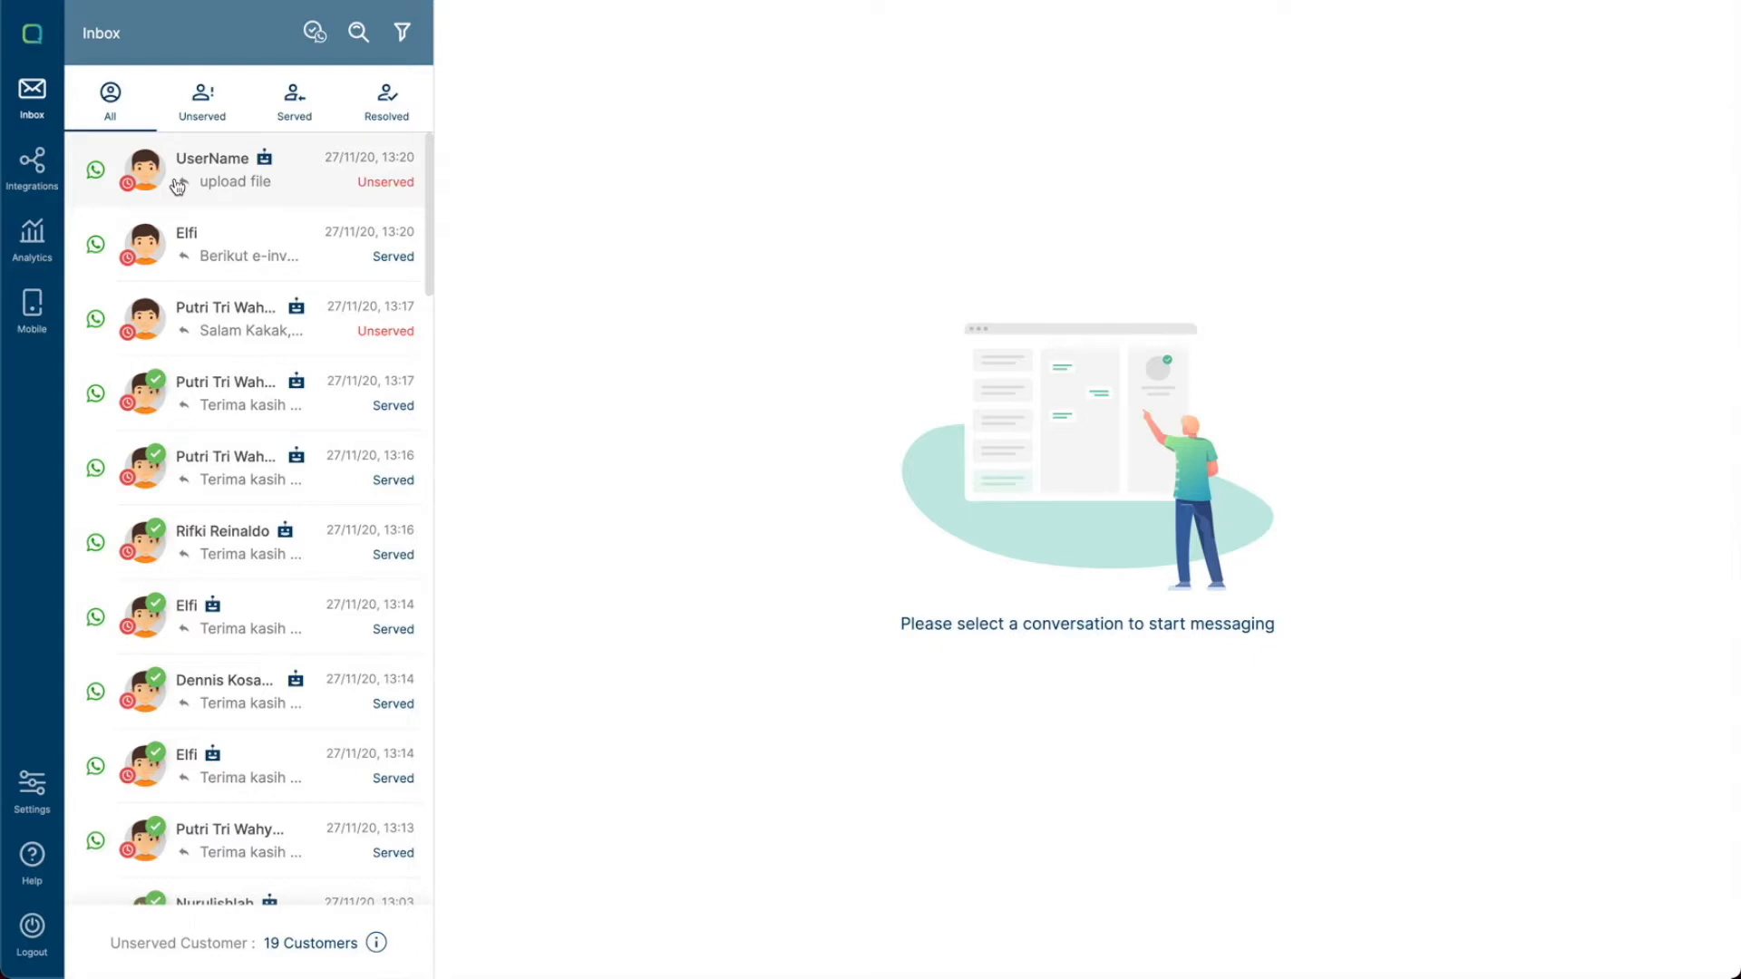
- Browse the Unserved, Served and Resolved conversation tabs, then return to All
left_click(211, 121)
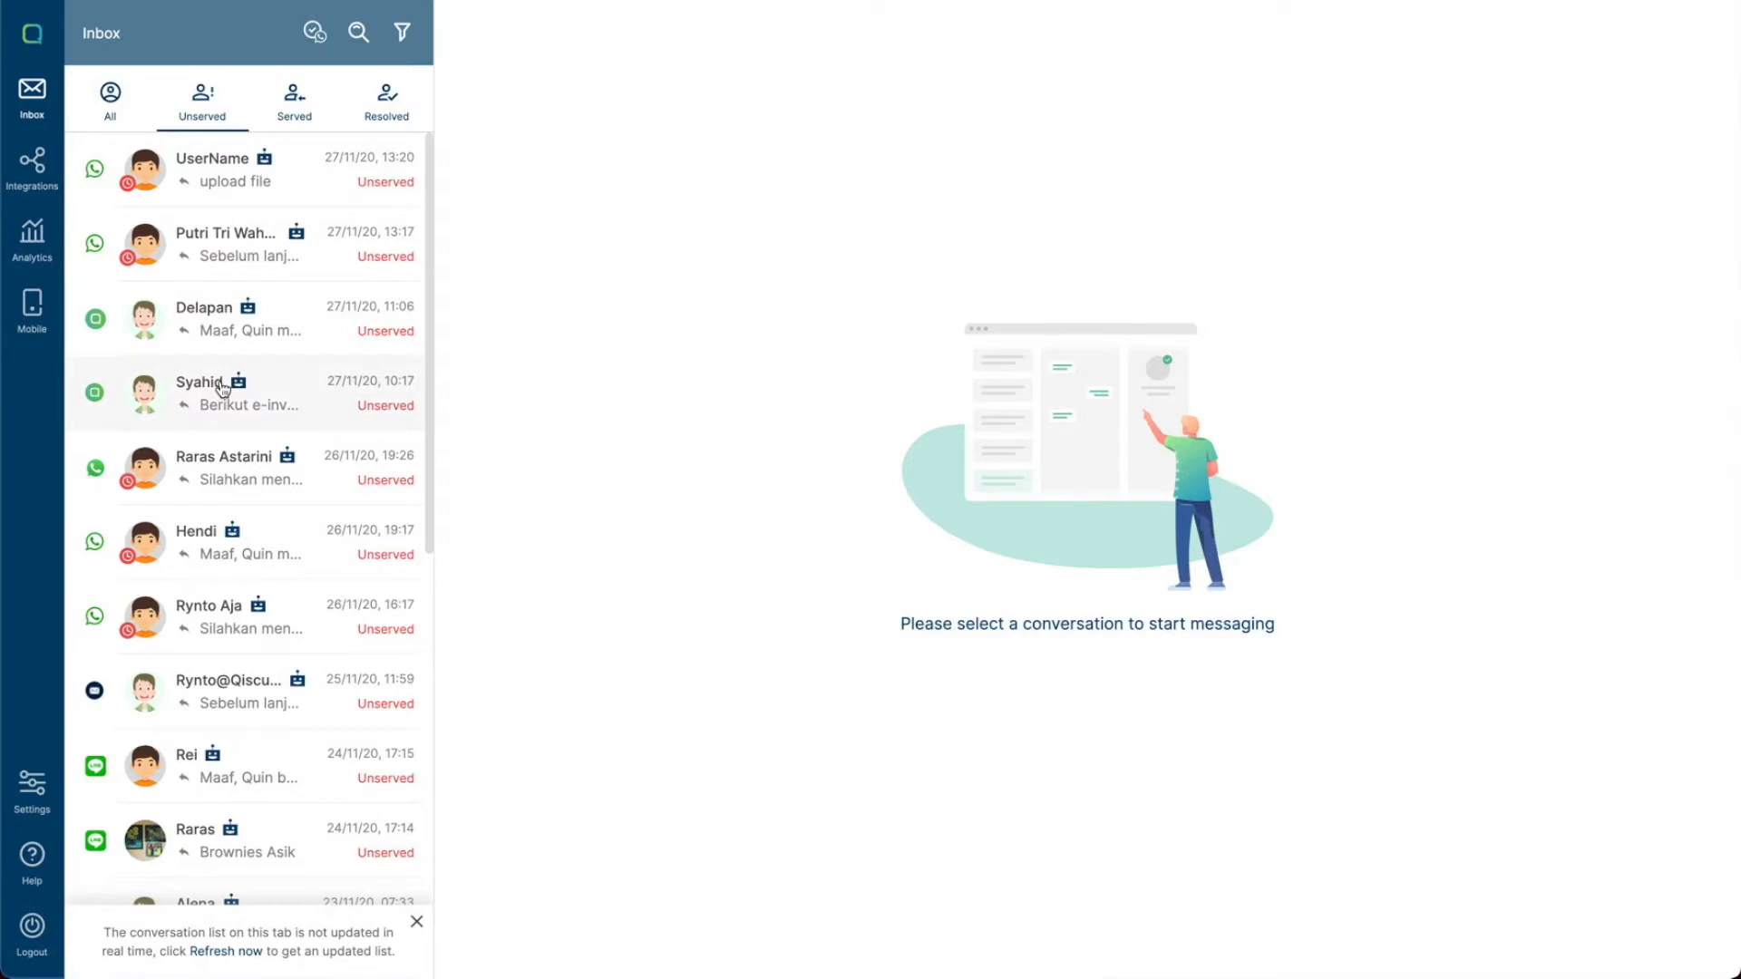
left_click(287, 127)
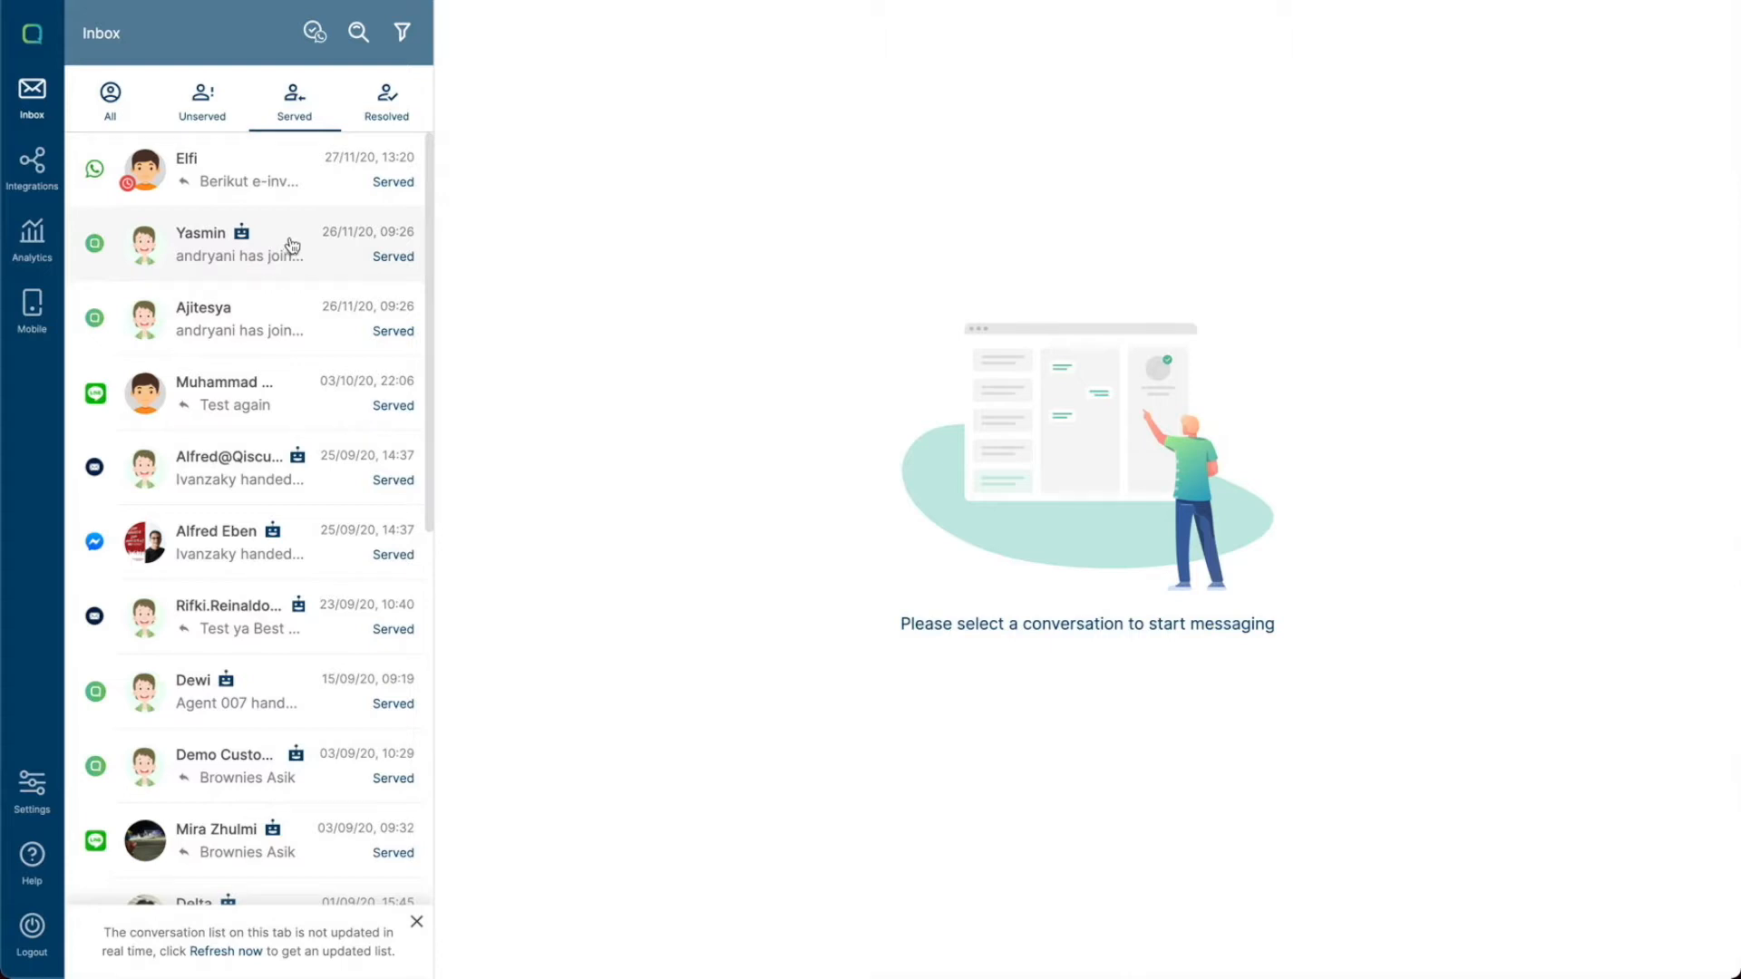
left_click(385, 107)
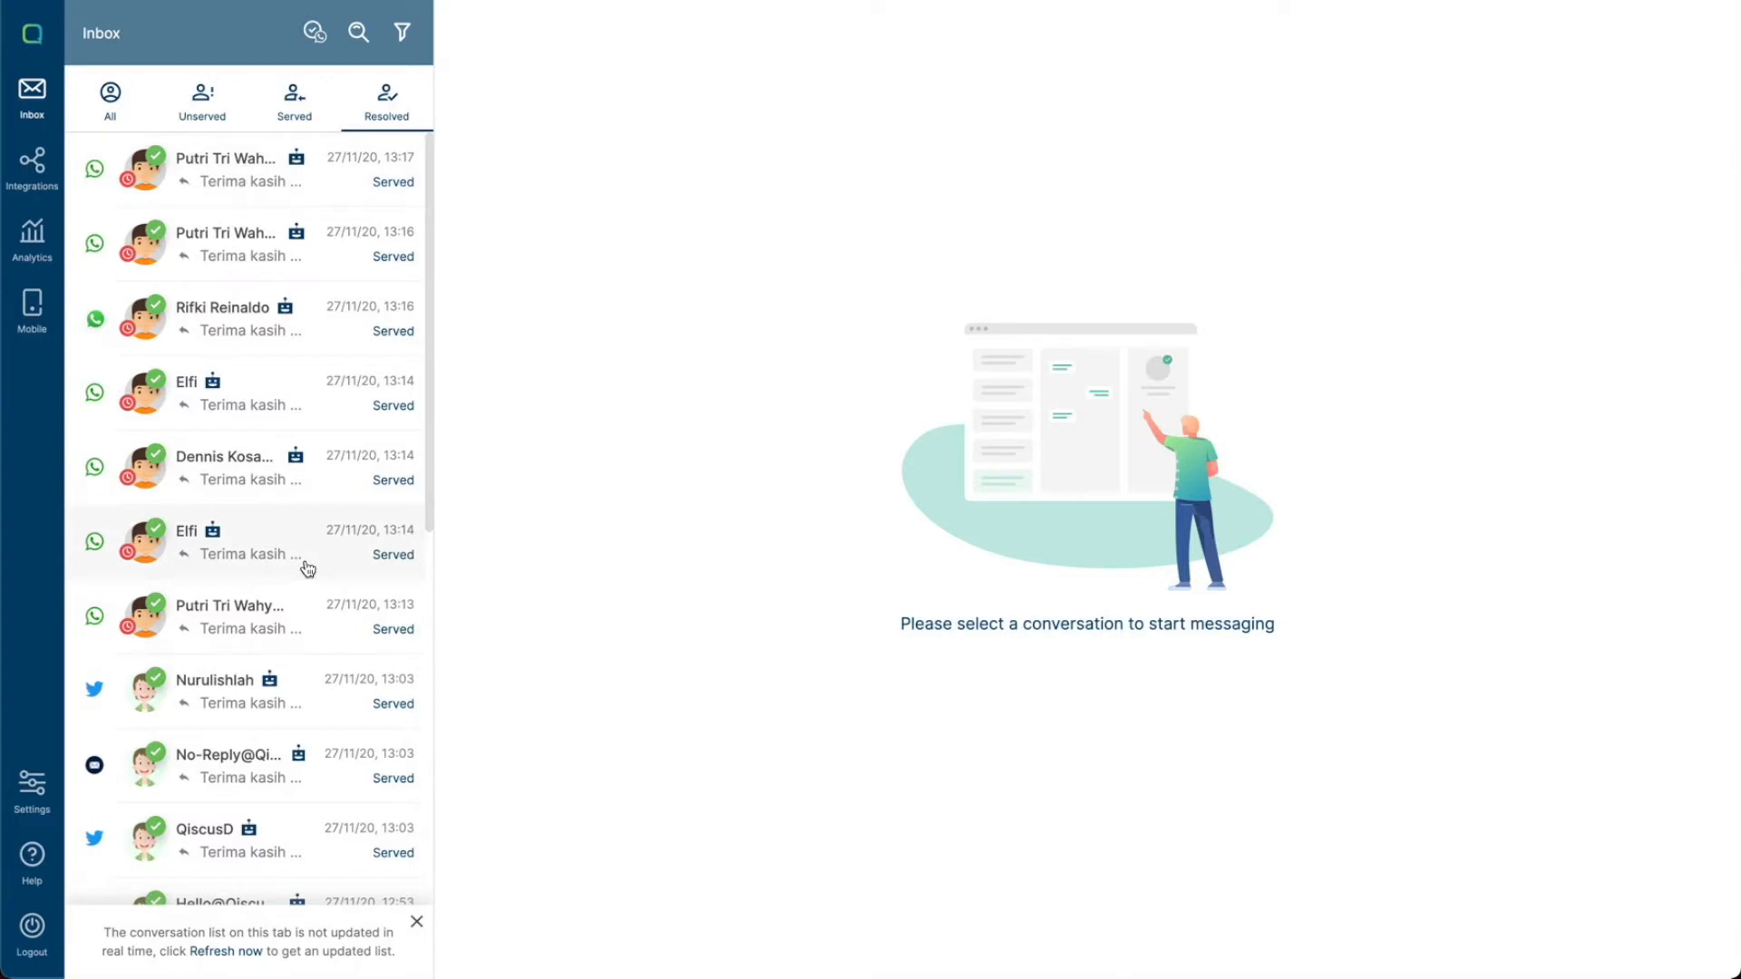
left_click(108, 107)
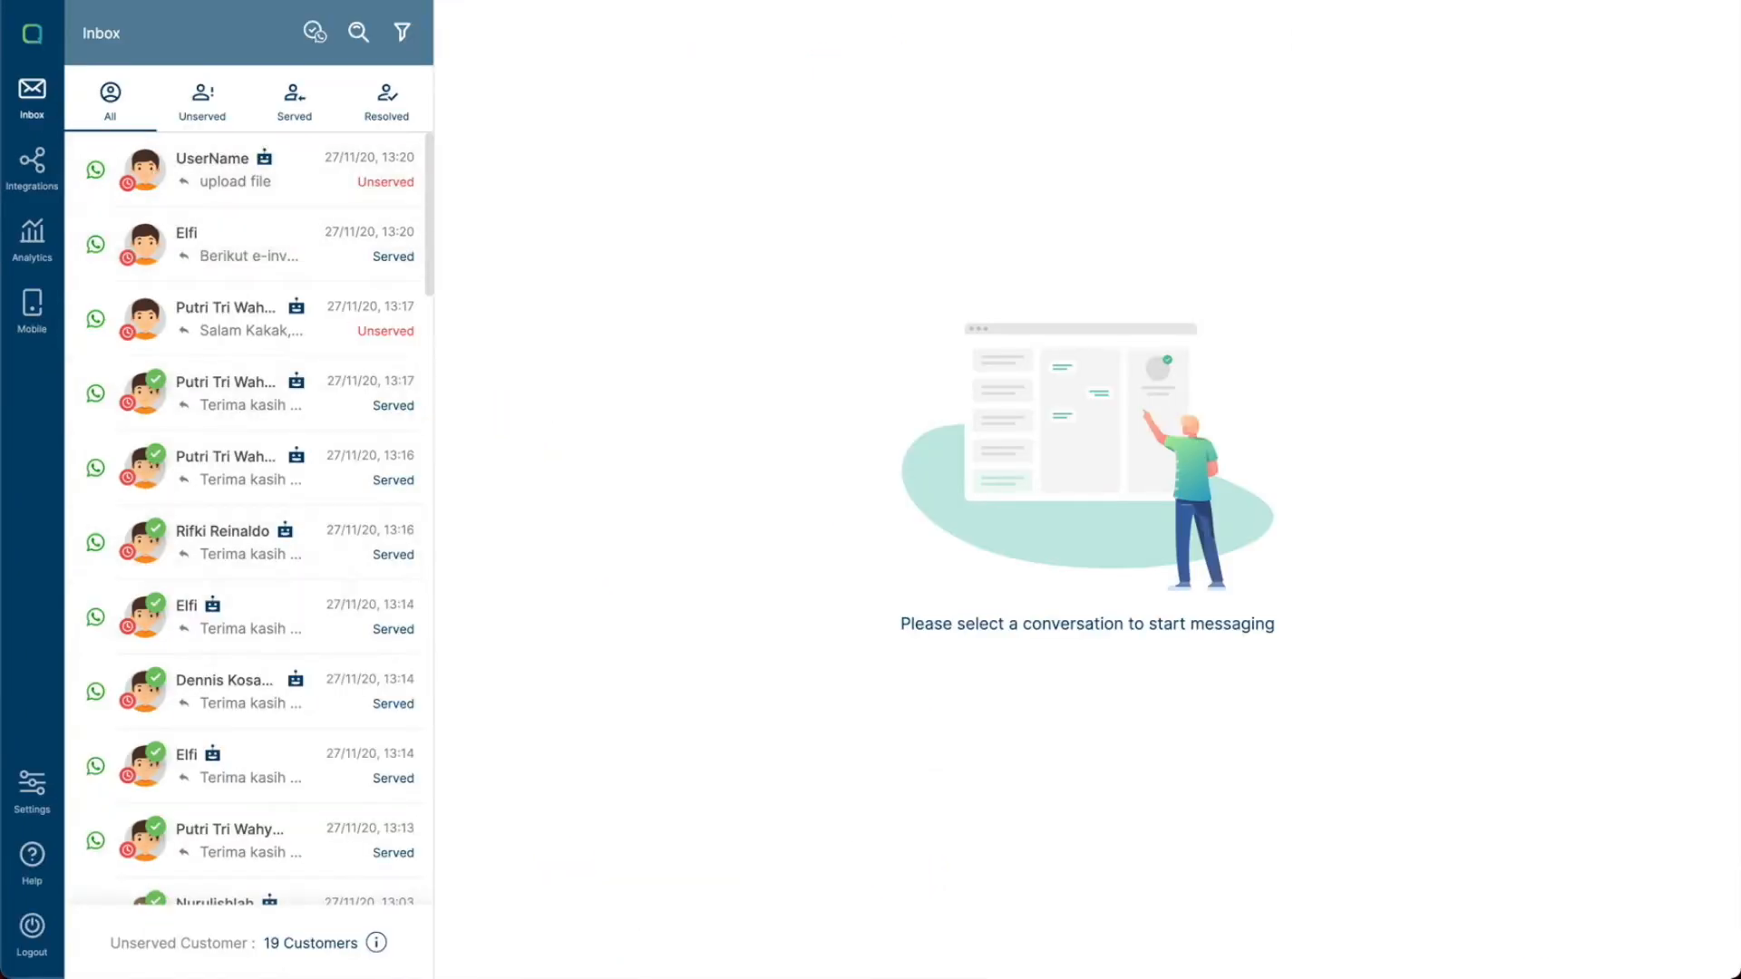
- Search the conversations for saad, scroll through the matching rooms, and clear the search
left_click(355, 42)
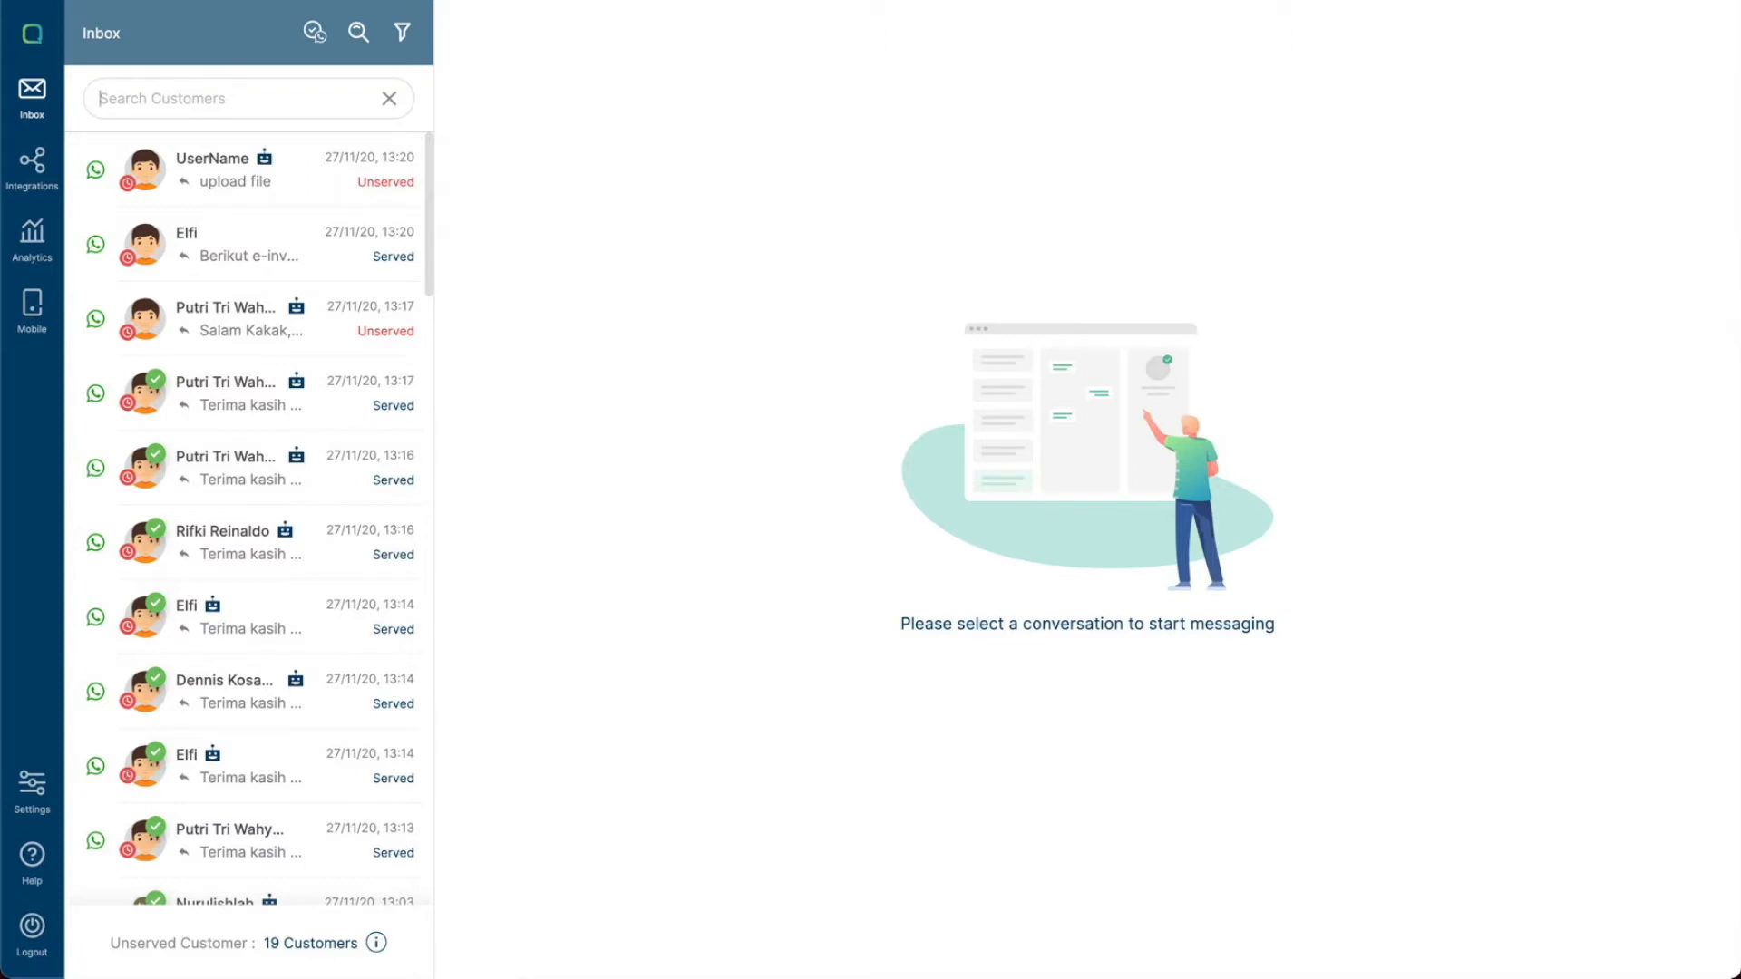
type("saad")
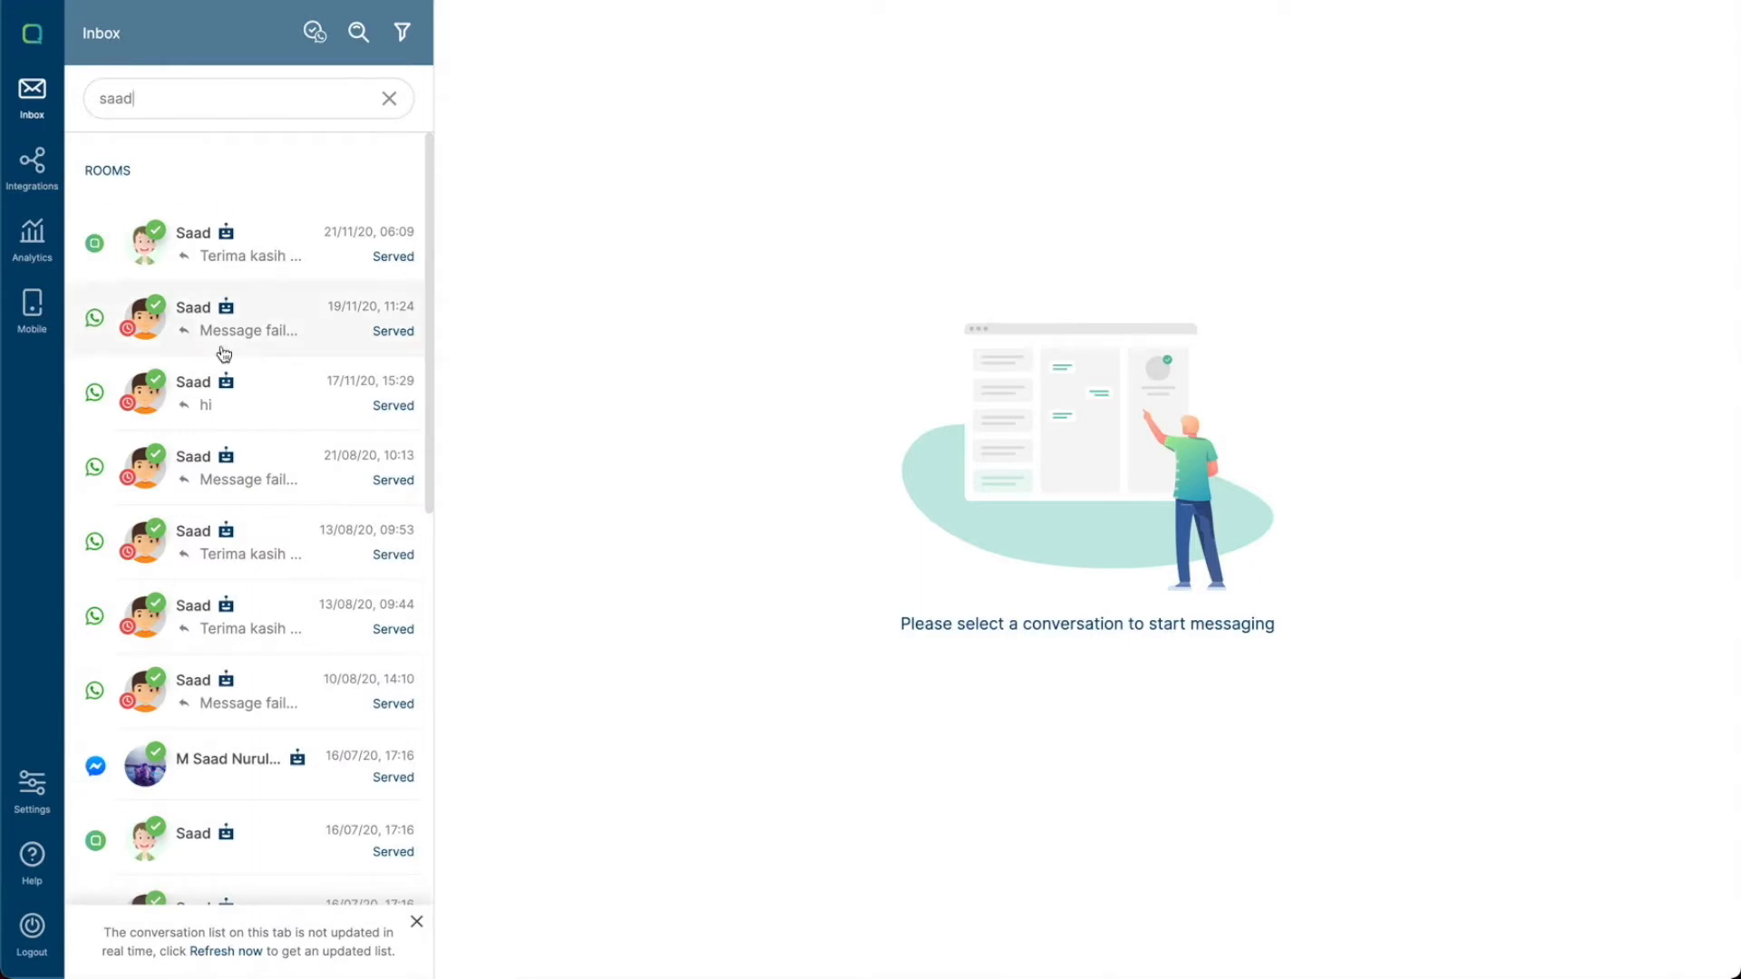
scroll(224, 354, "down", 15)
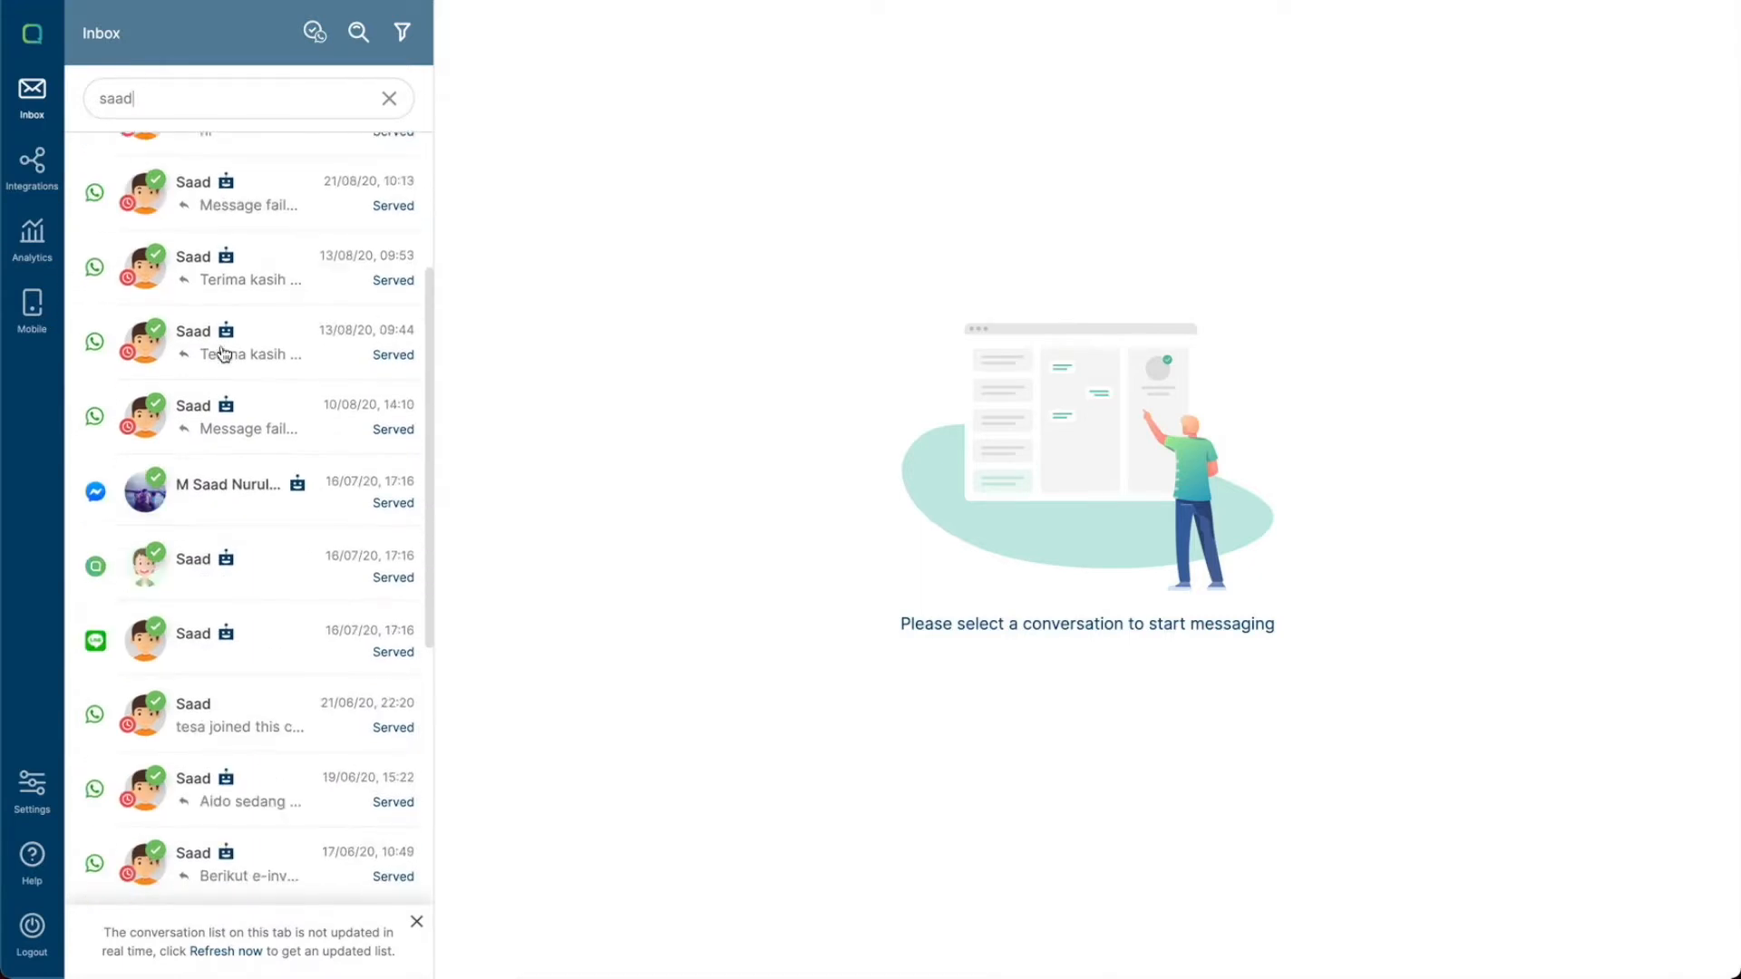
scroll(224, 353, "down", 15)
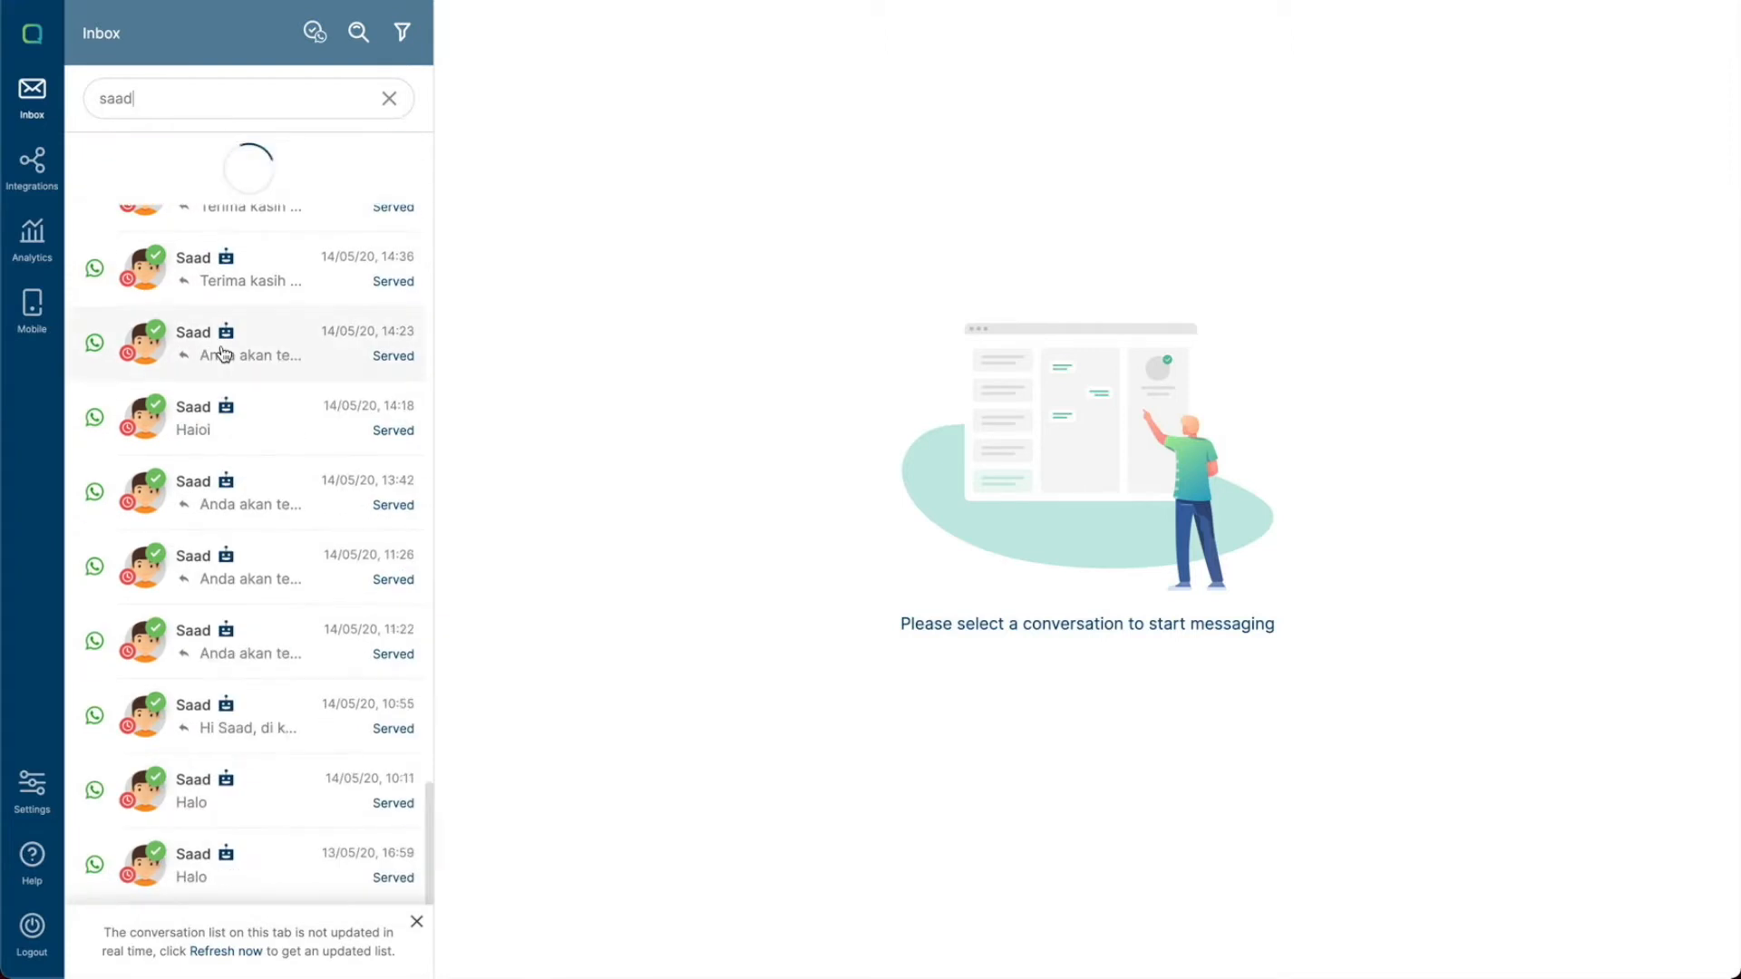
scroll(224, 354, "up", 20)
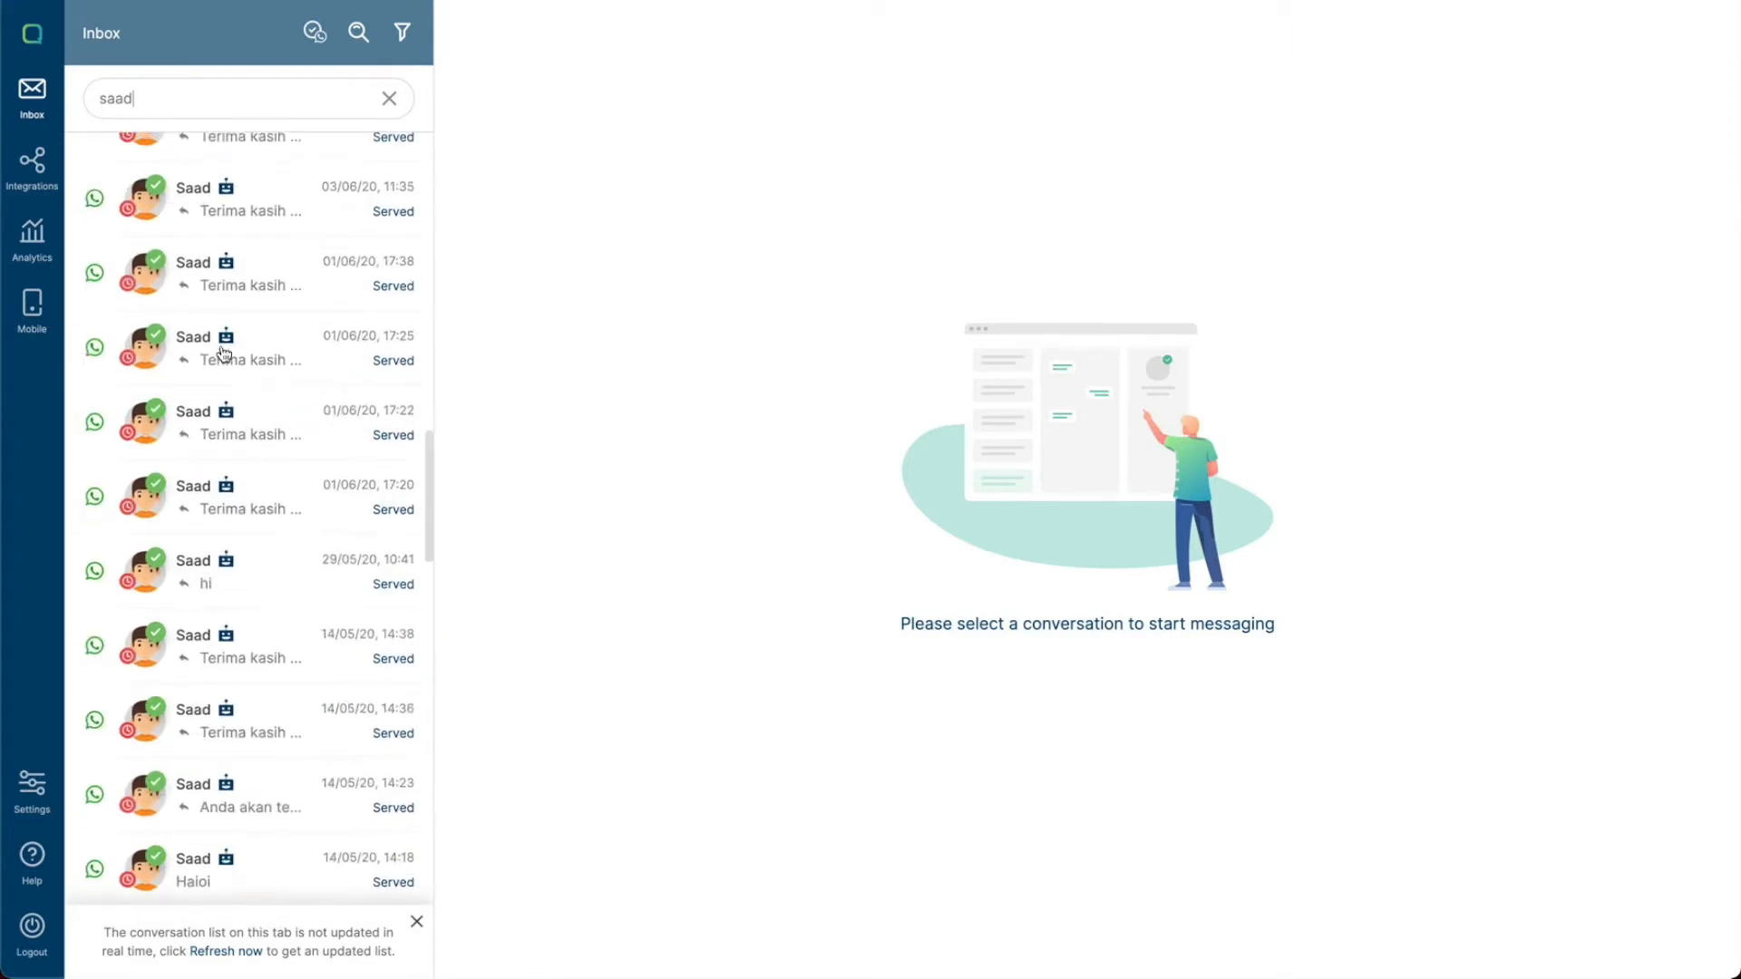
scroll(224, 353, "down", 20)
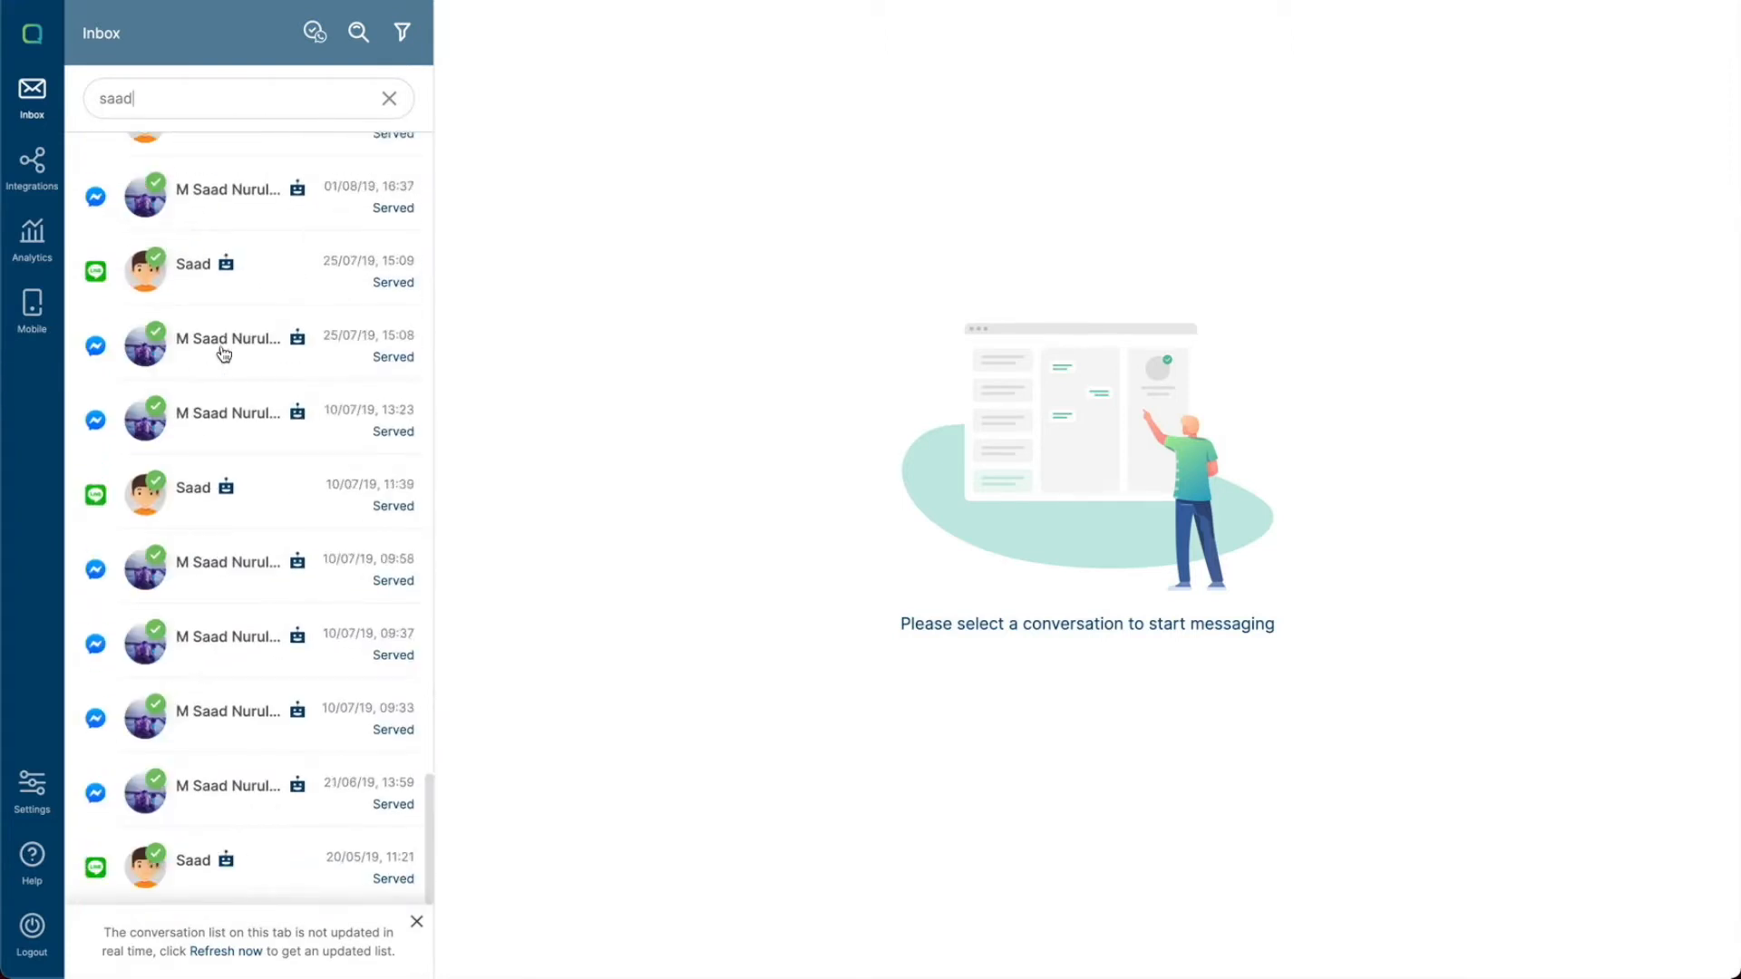
scroll(224, 354, "up", 20)
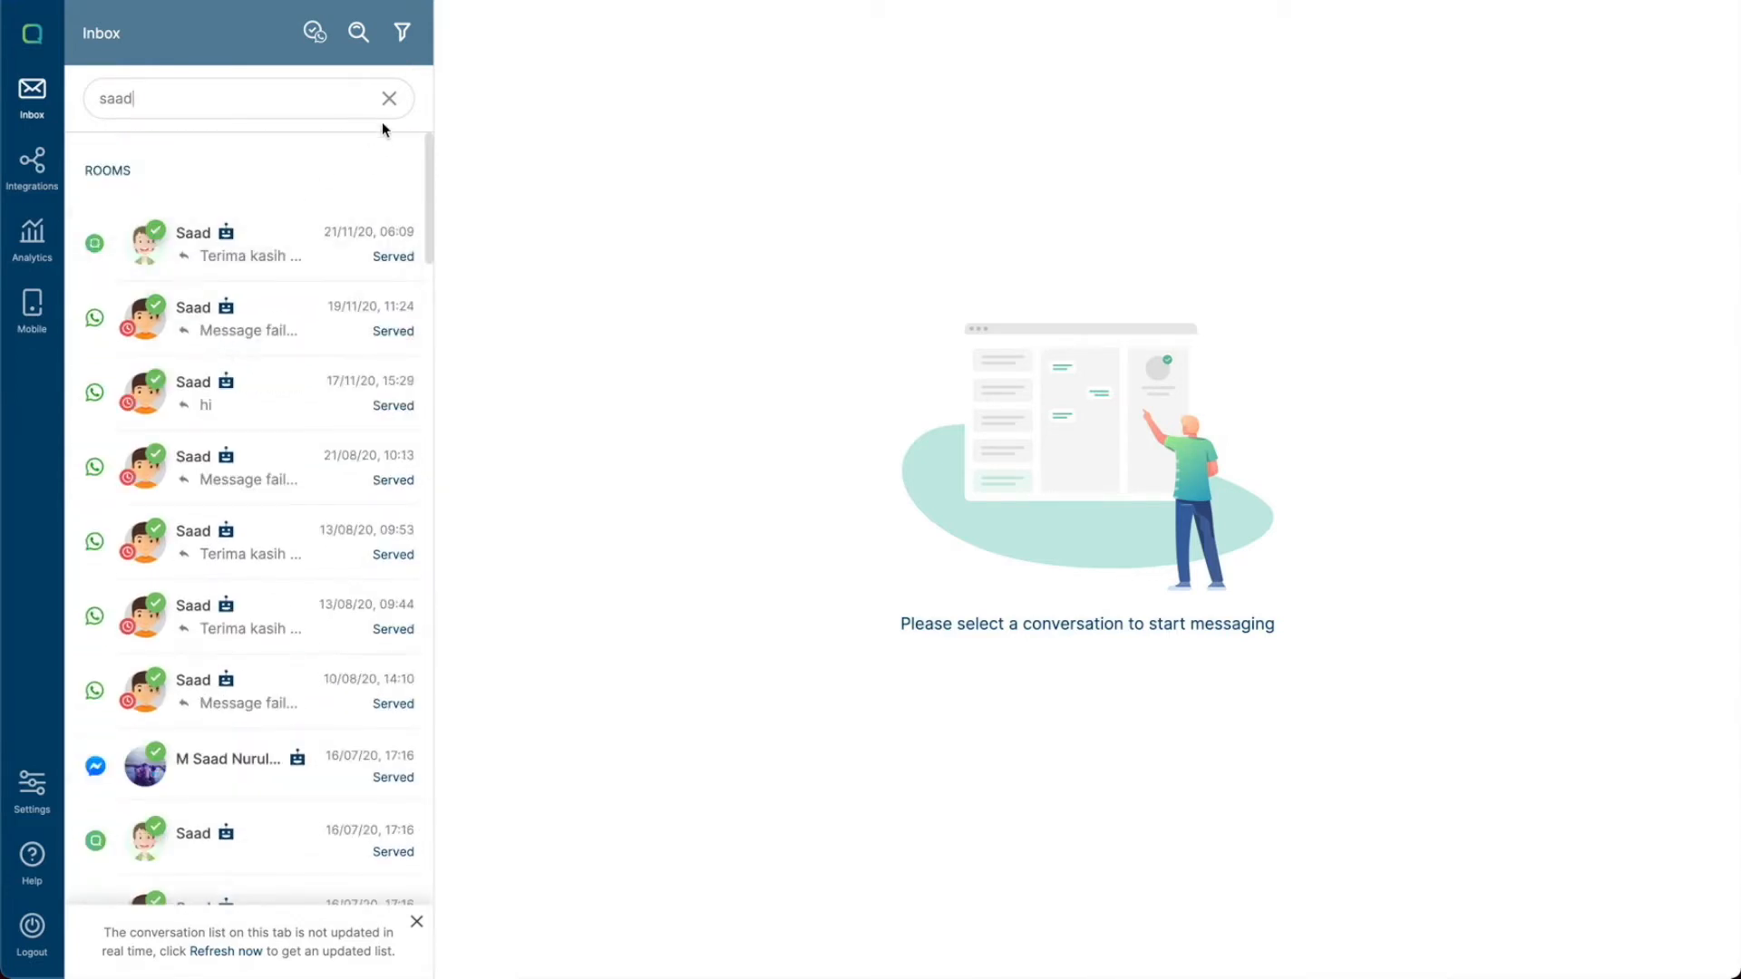
left_click(389, 99)
- Open the conversation filter and choose Channel as the filter type
left_click(404, 33)
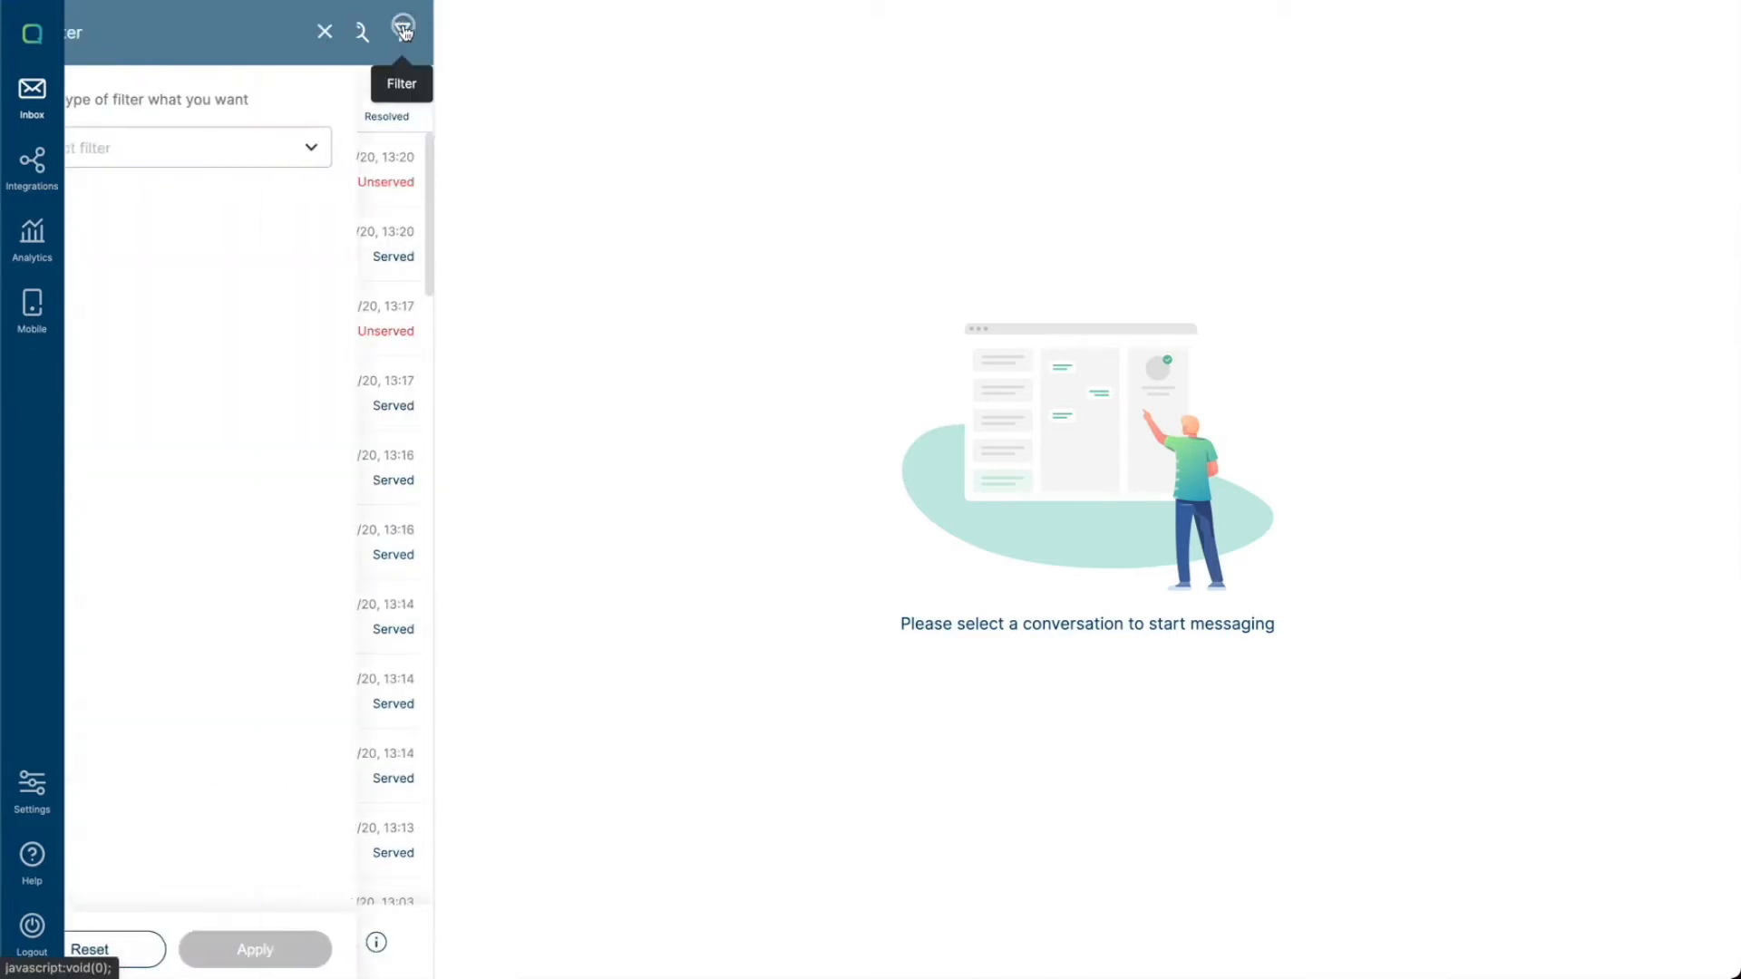
left_click(385, 159)
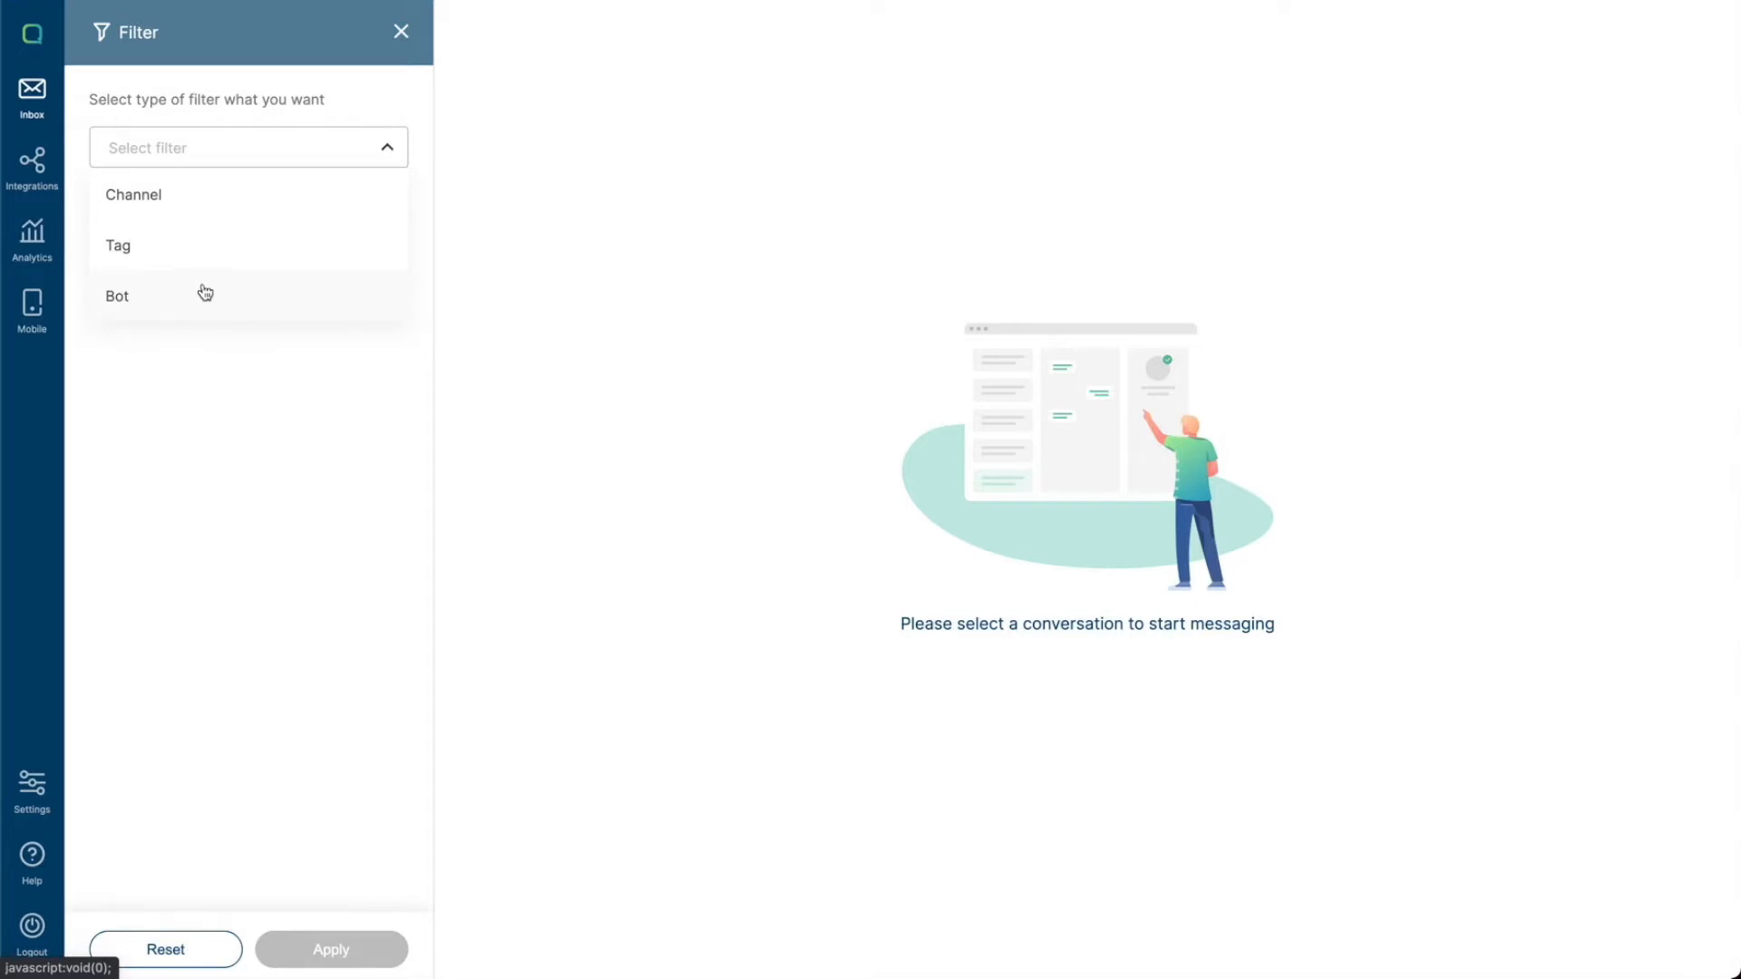
left_click(207, 207)
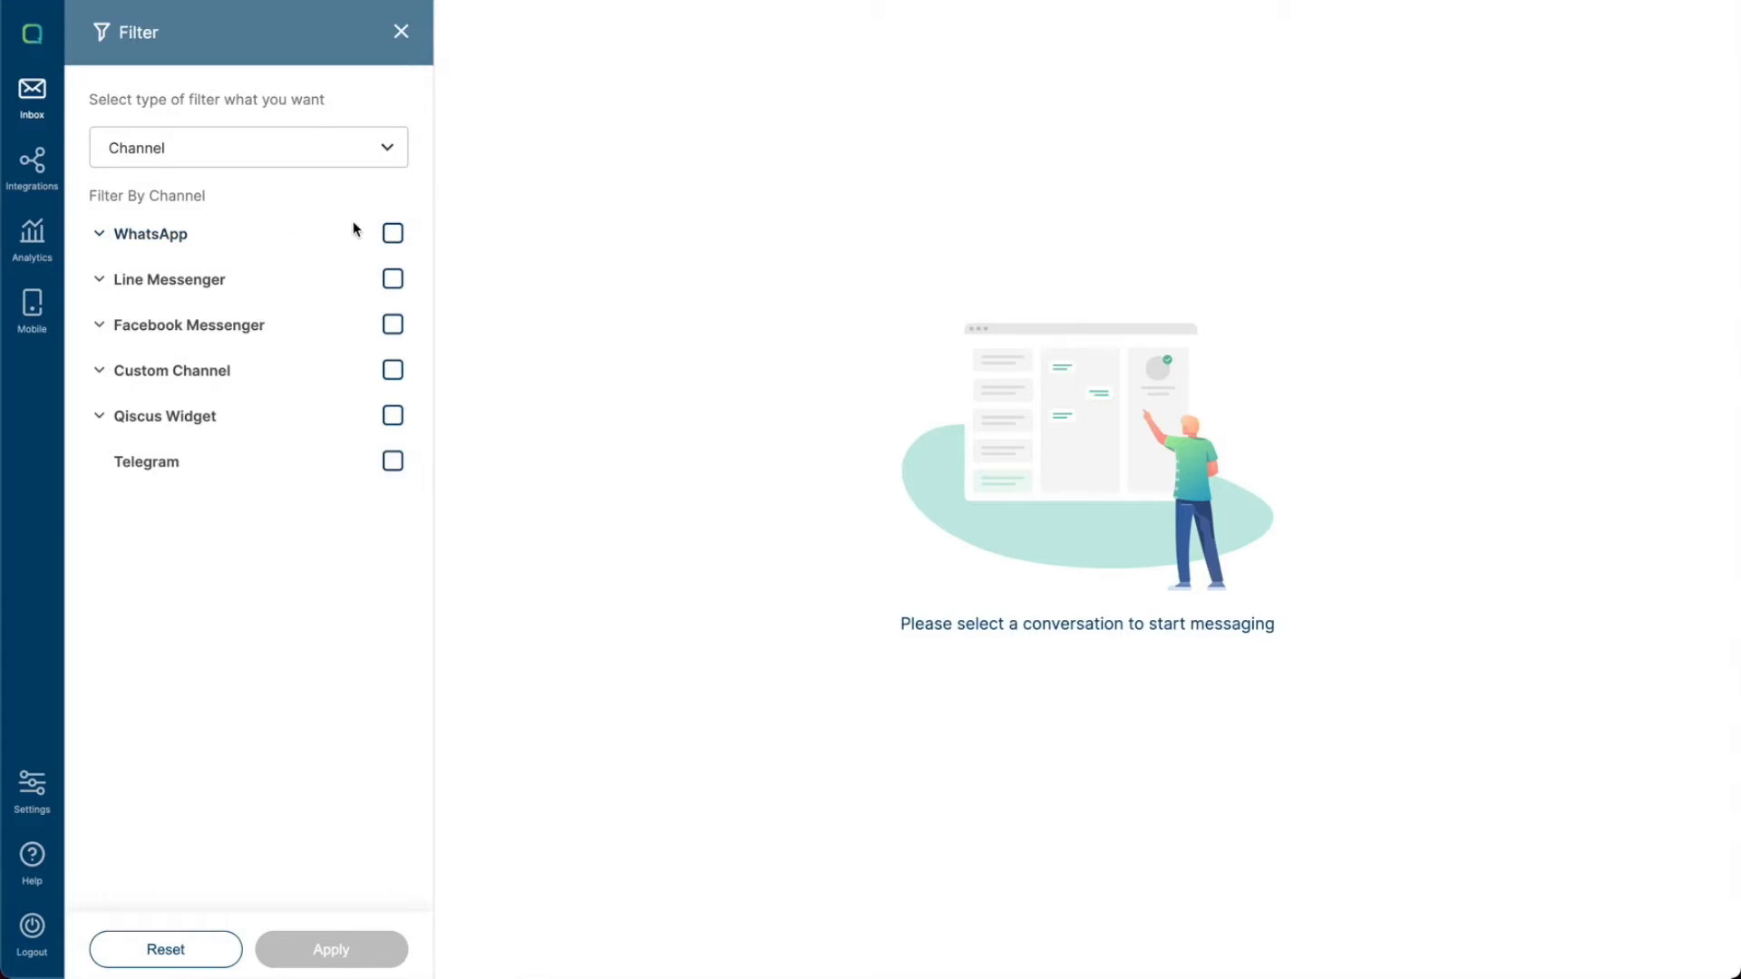
- Expand each channel group in the filter to examine its sub-channels
left_click(100, 237)
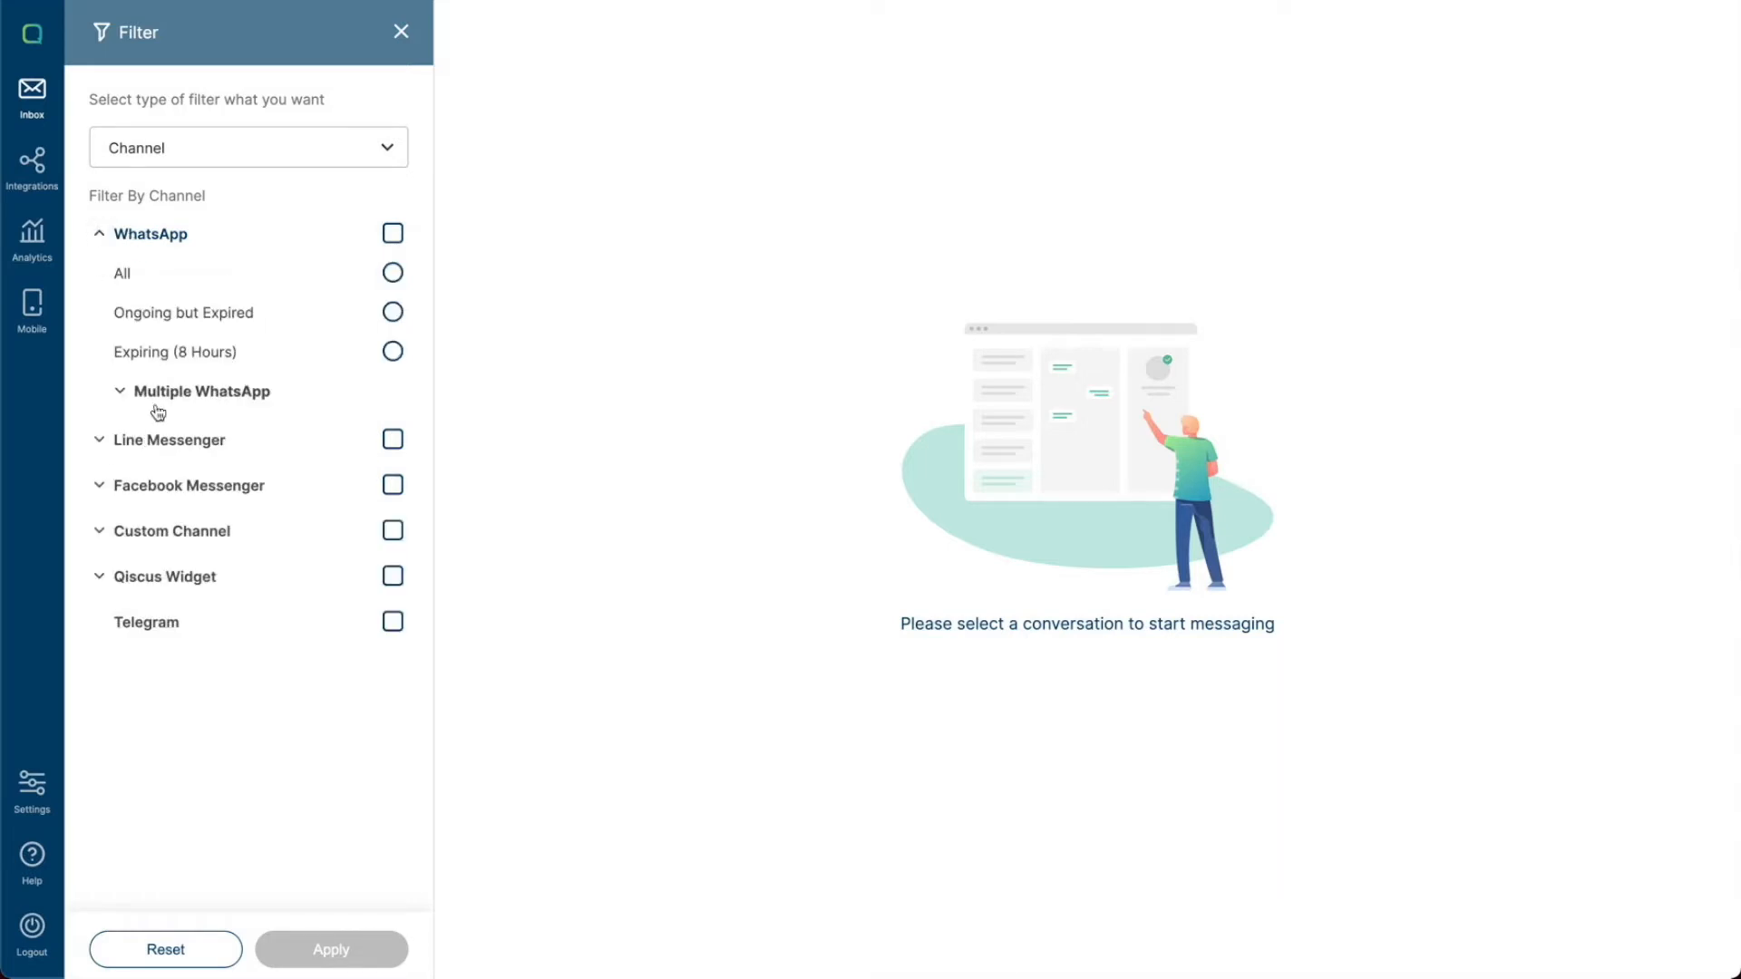
left_click(121, 391)
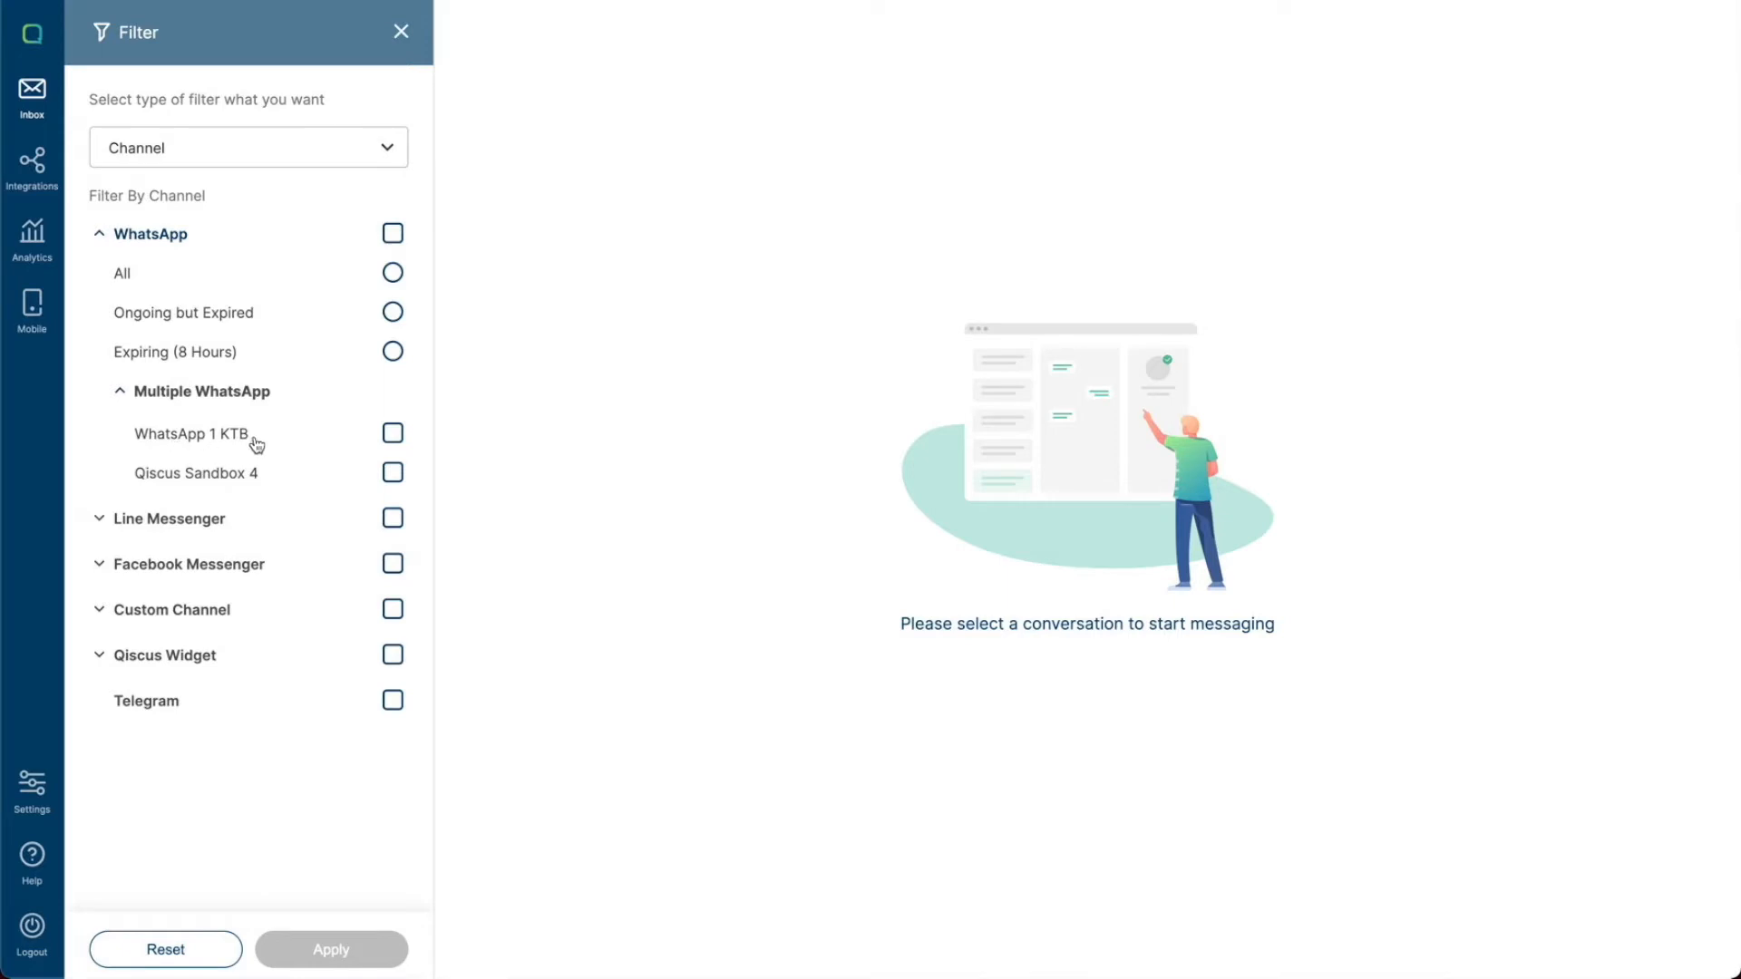
left_click(97, 521)
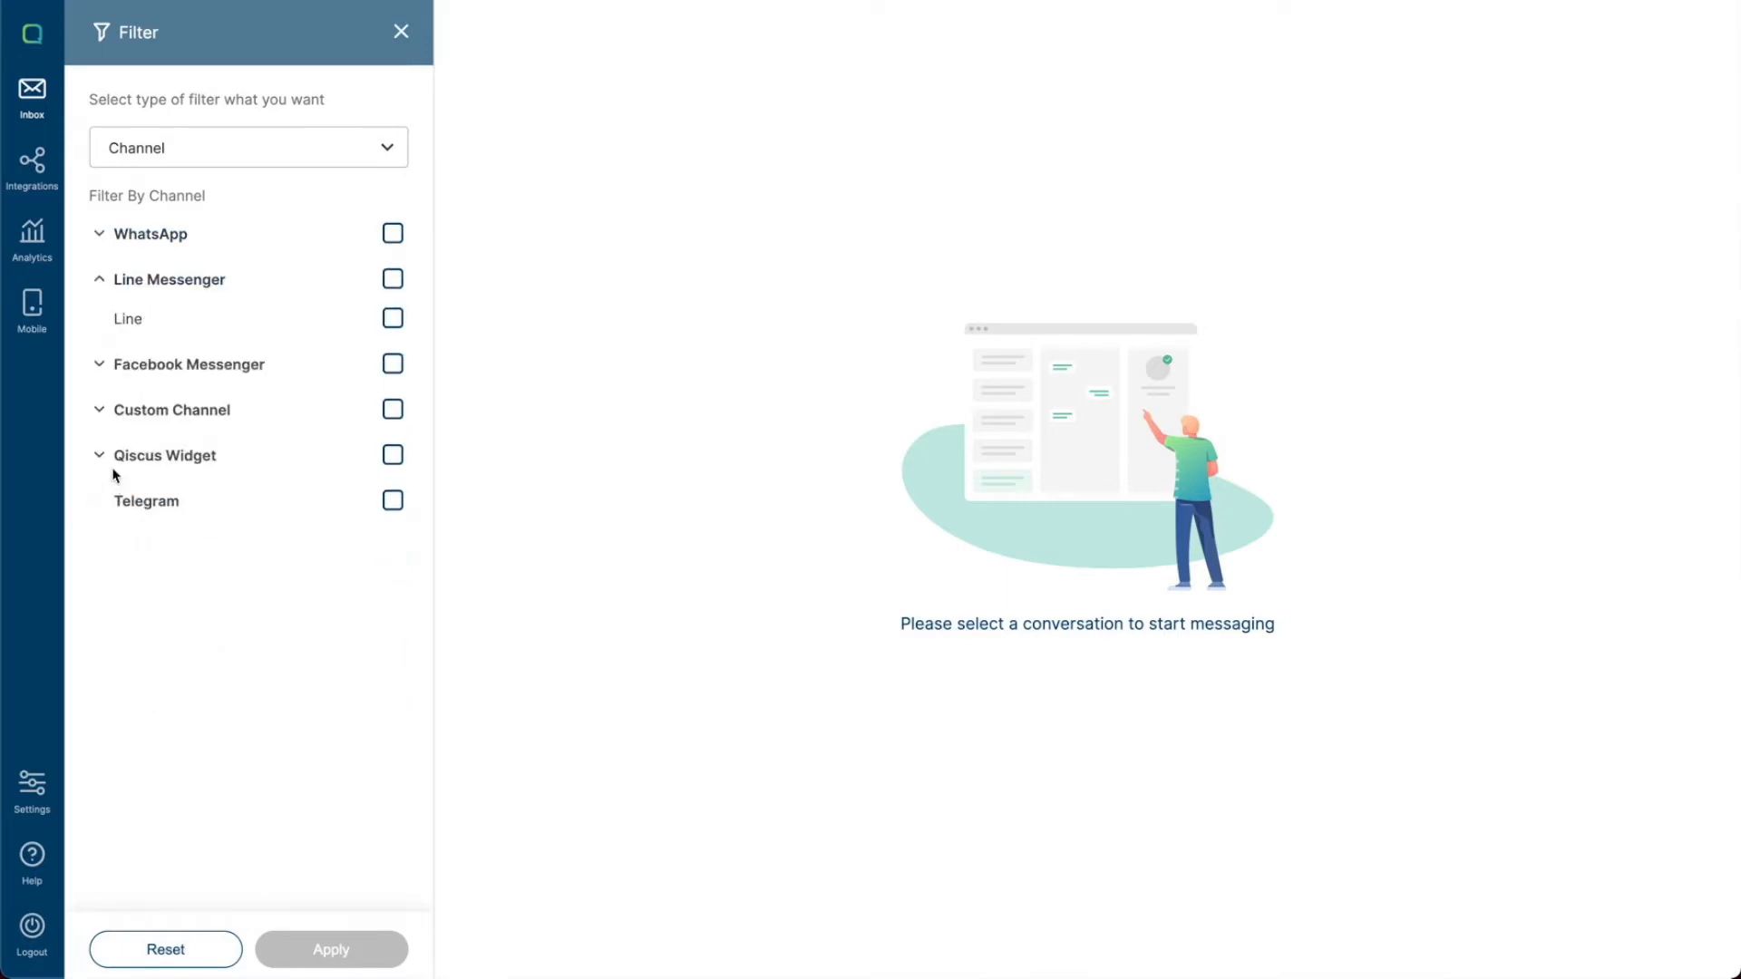
left_click(102, 366)
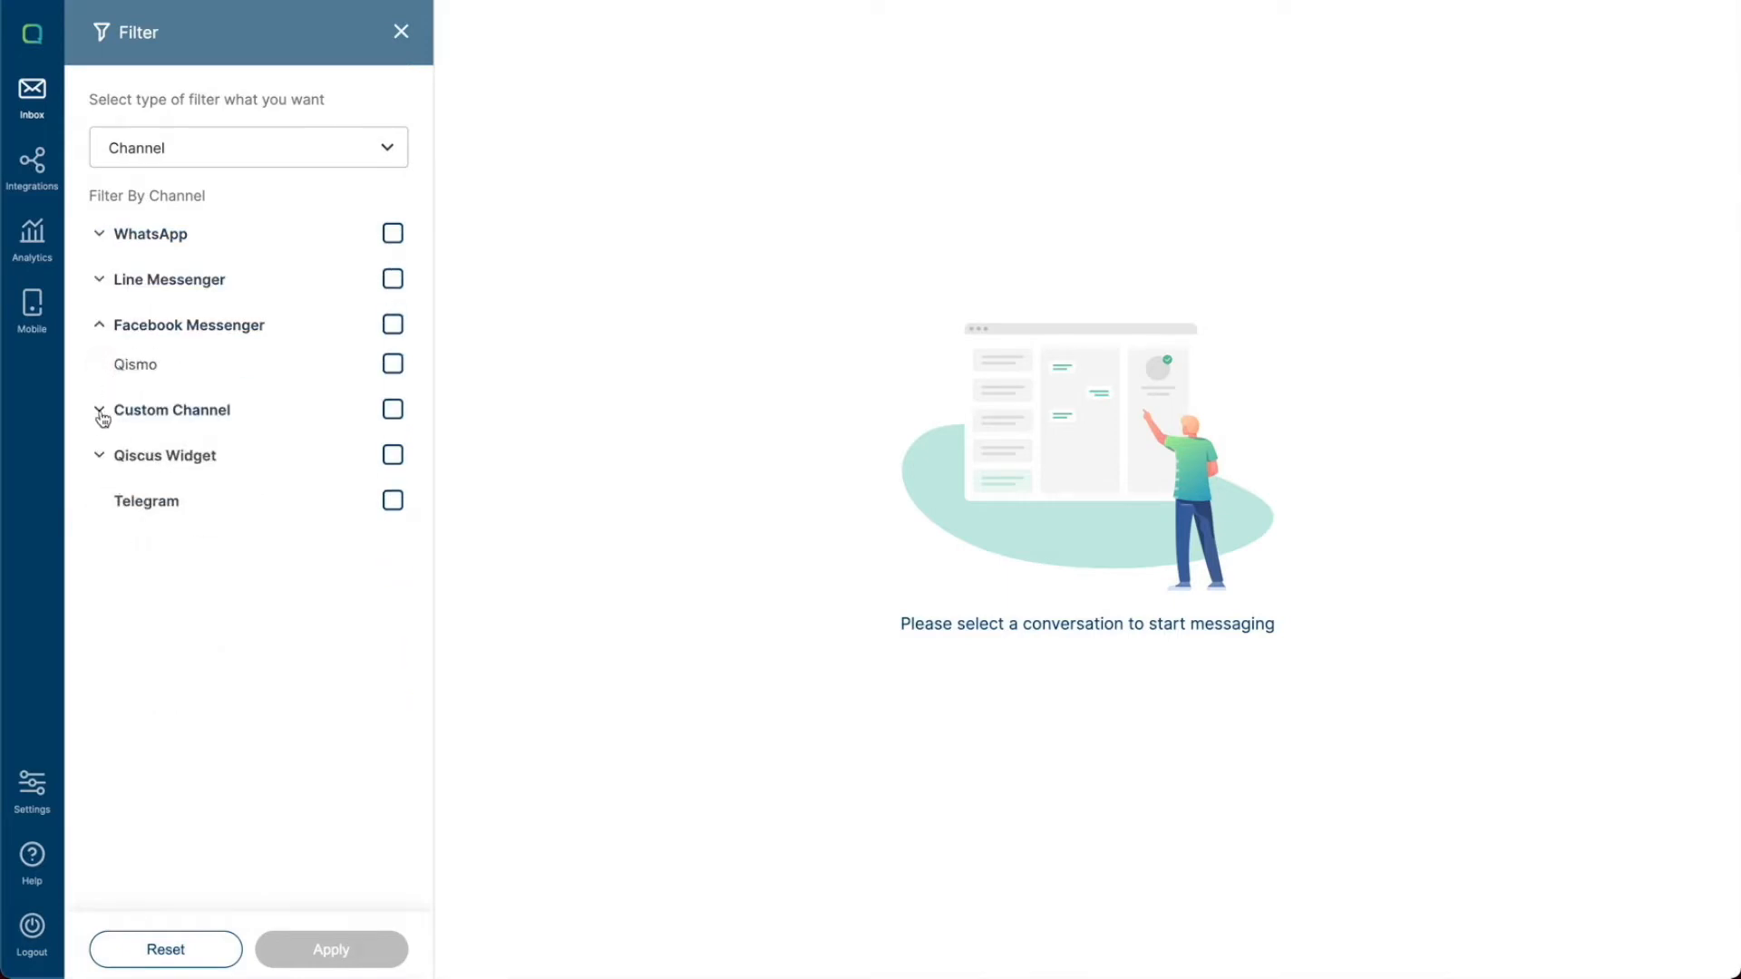
left_click(100, 412)
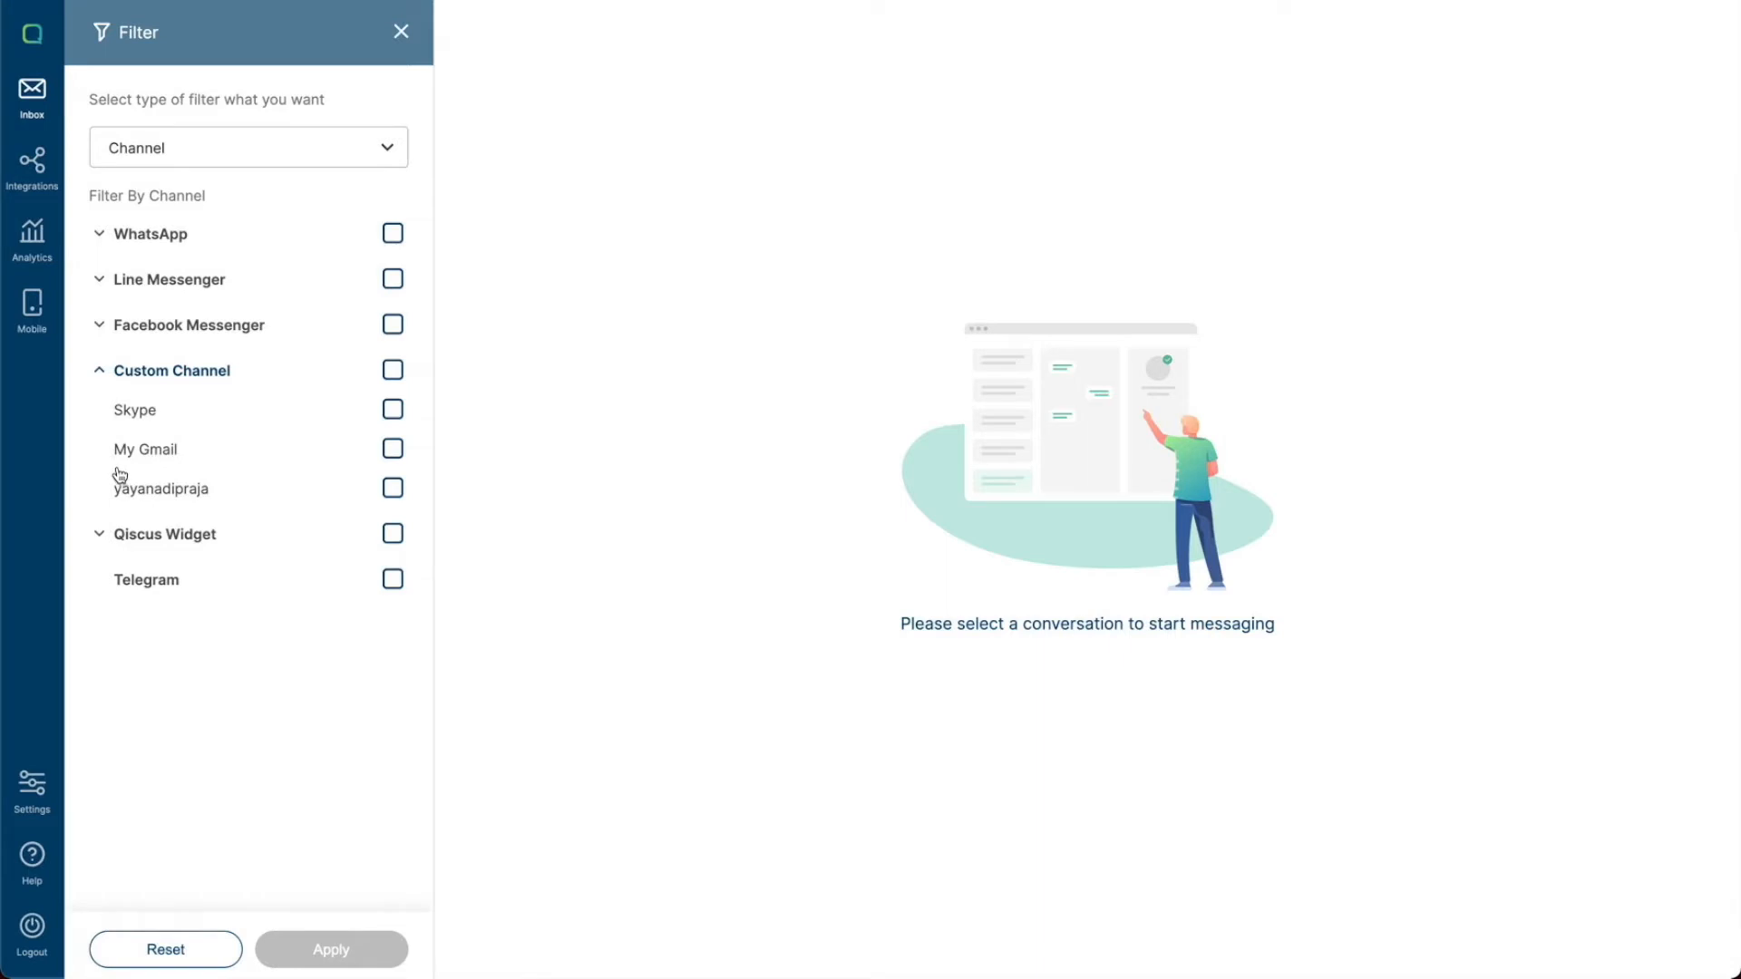
left_click(102, 535)
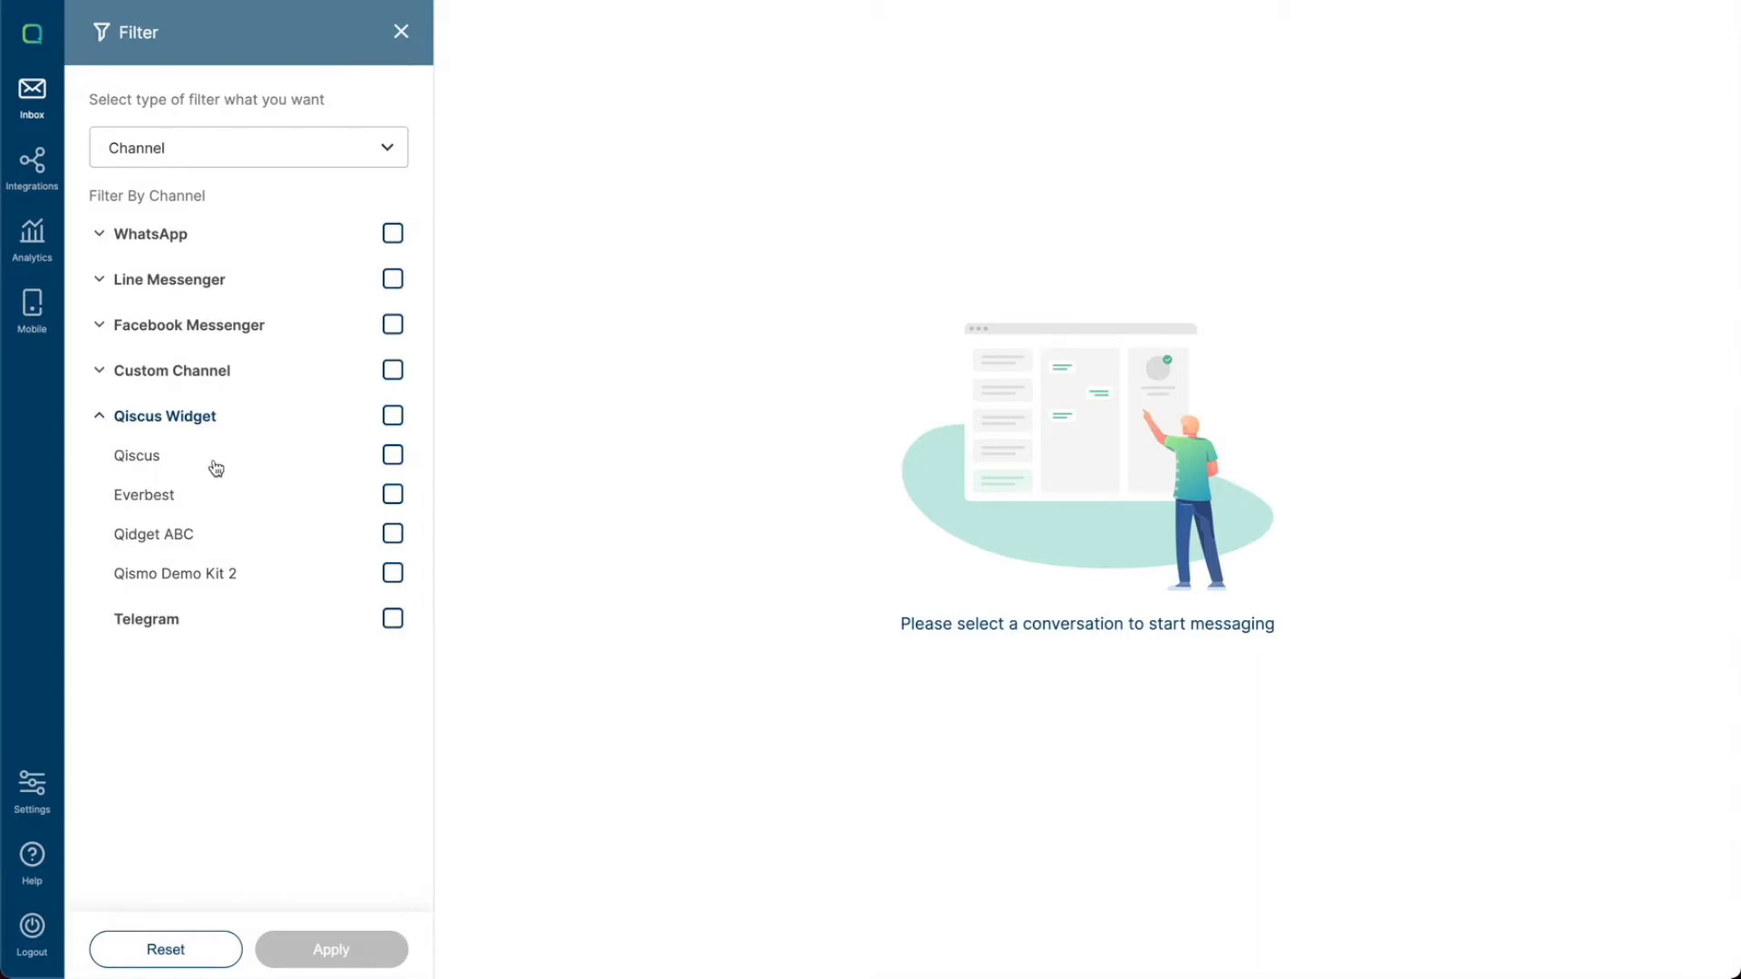
left_click(98, 417)
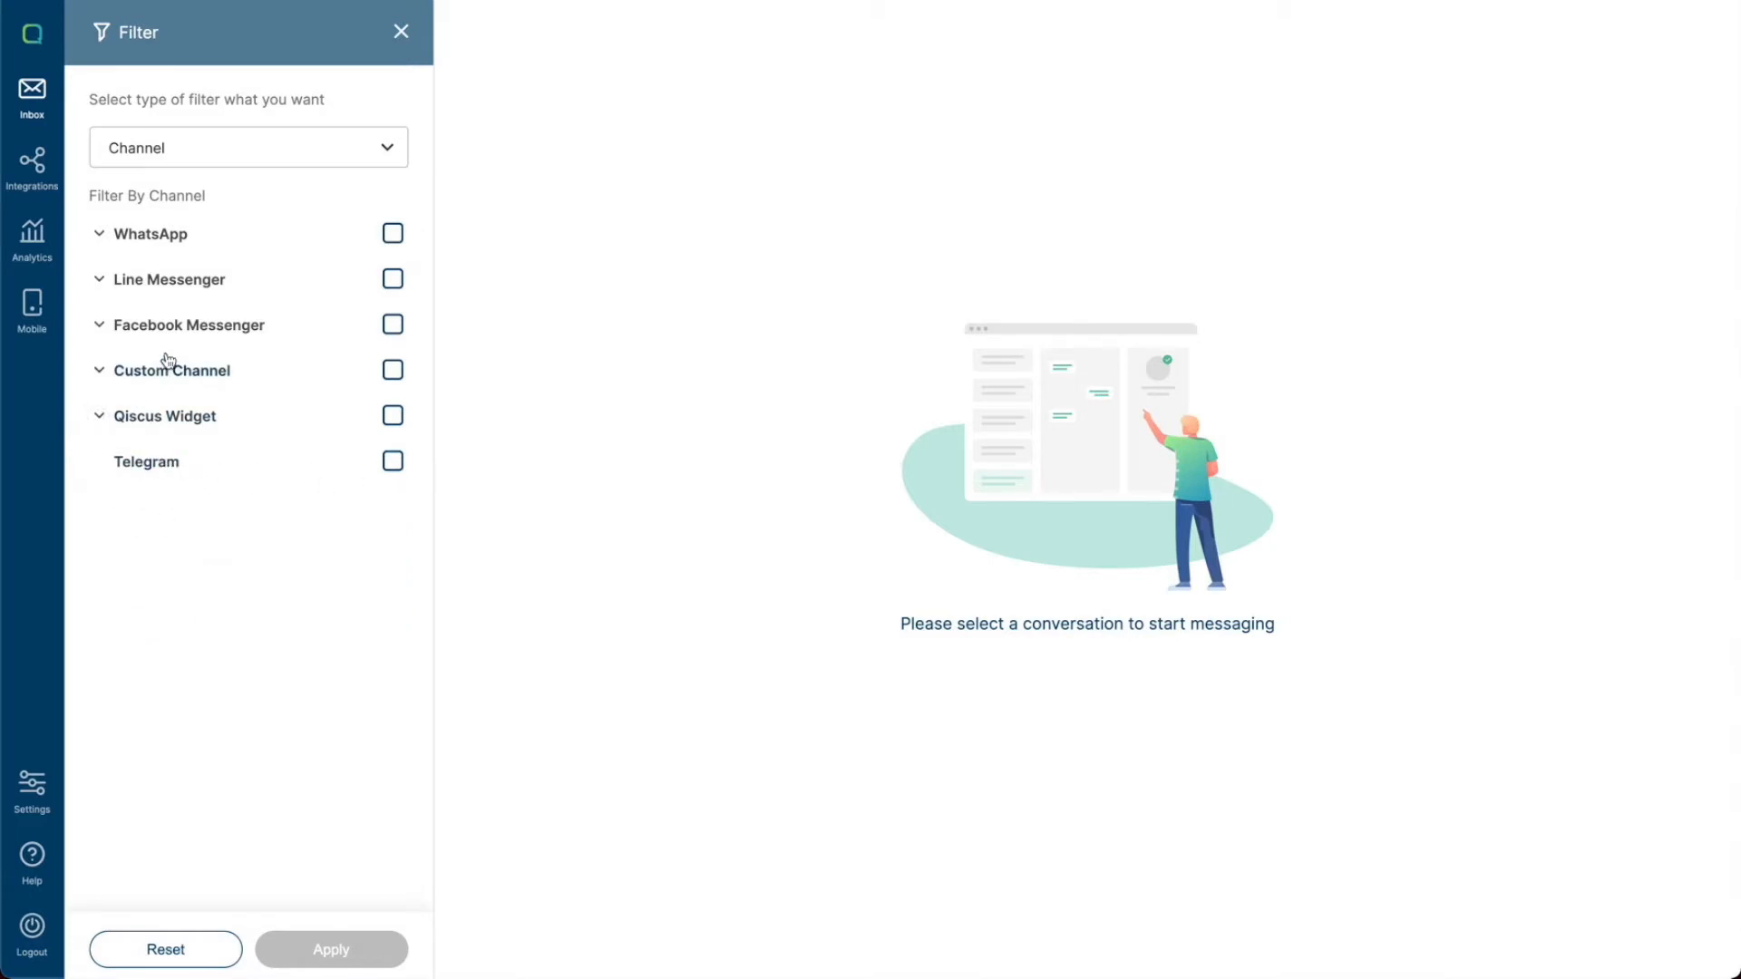
- Filter the inbox to the Qiscus Sandbox 4 WhatsApp channel and apply it
left_click(99, 237)
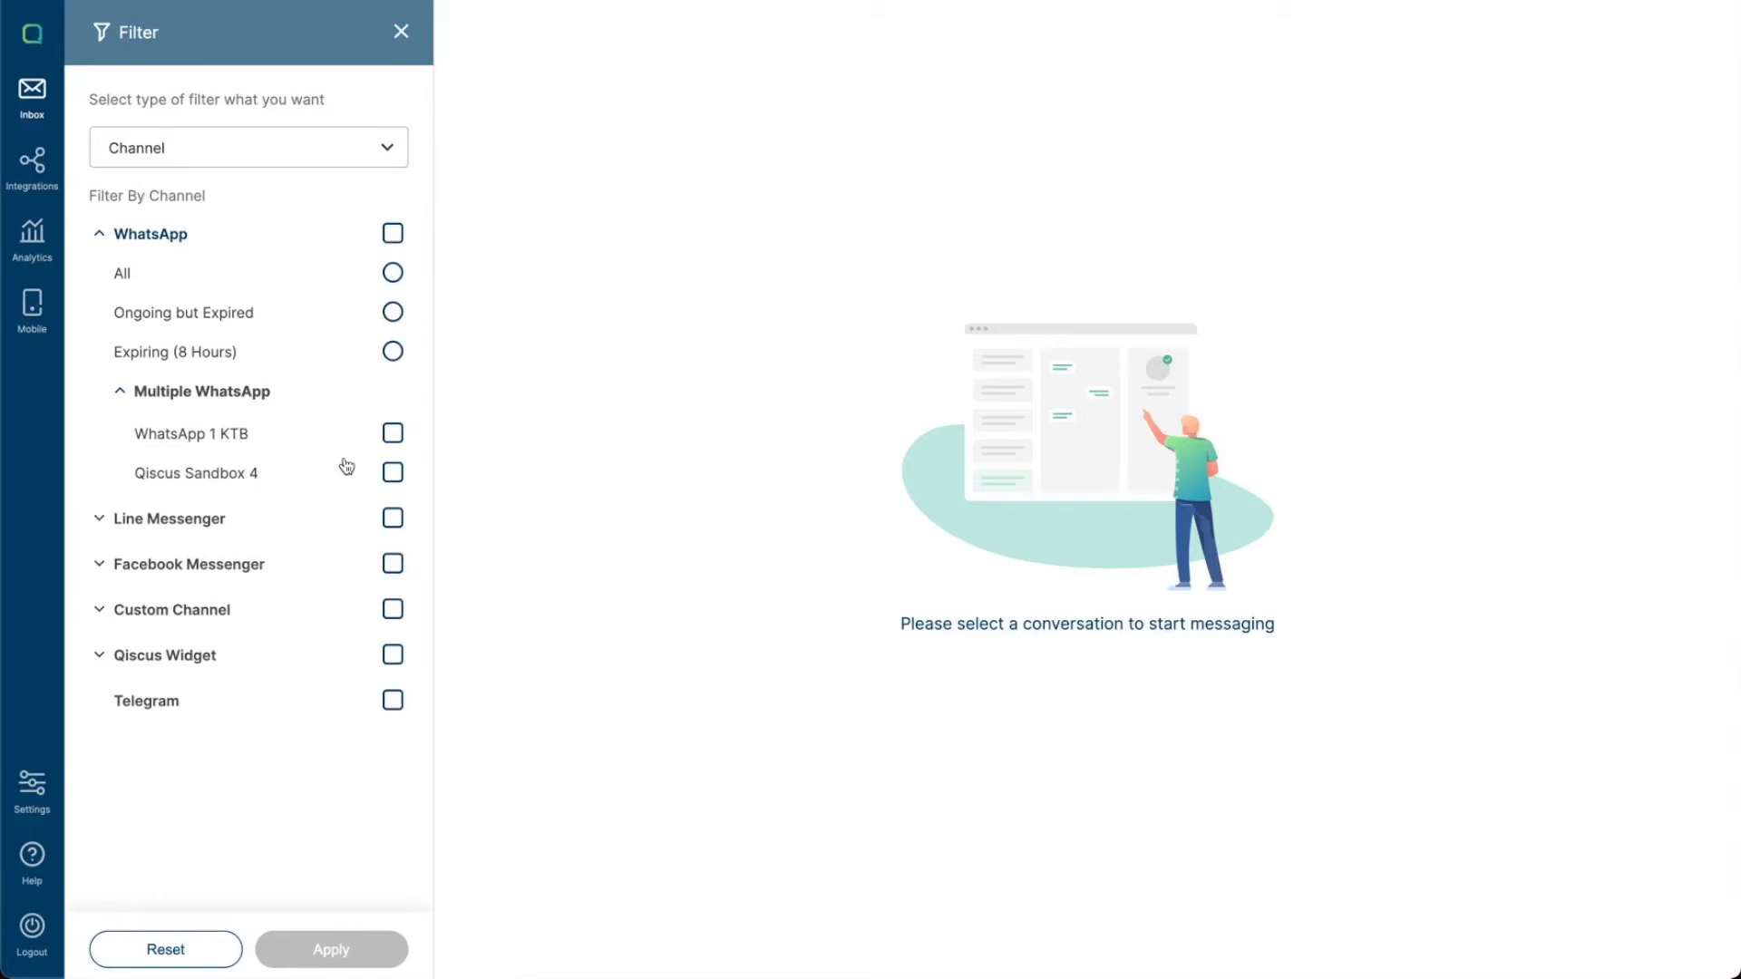
left_click(392, 474)
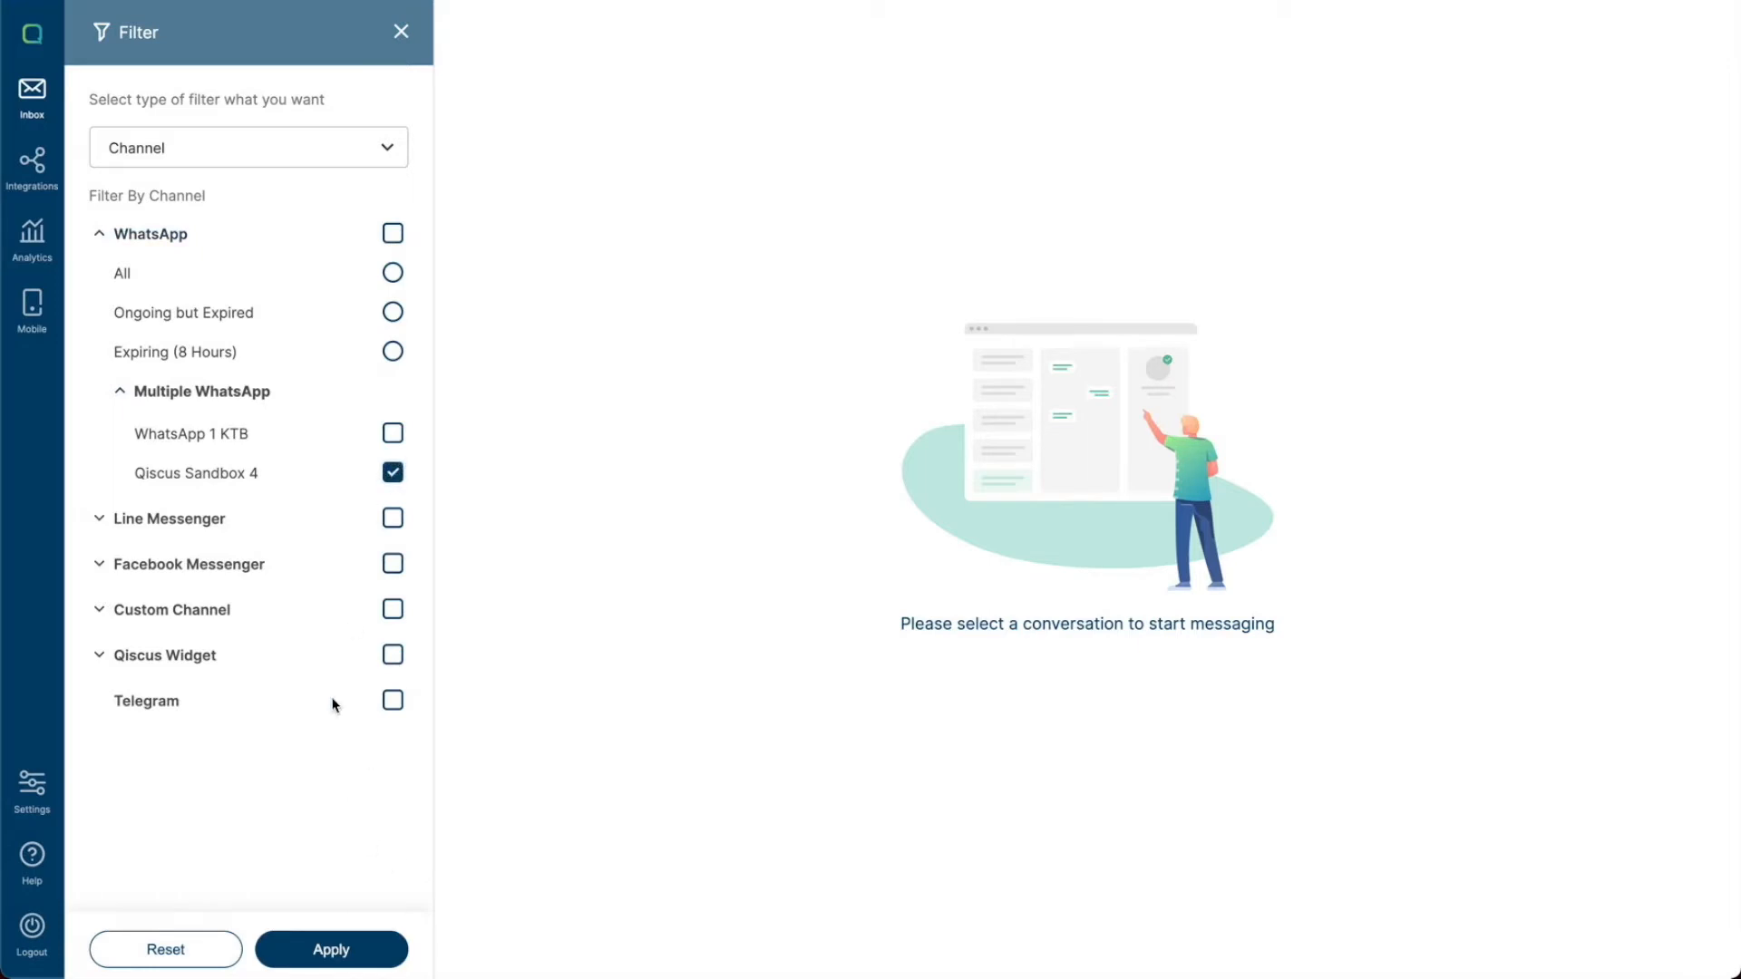
left_click(378, 954)
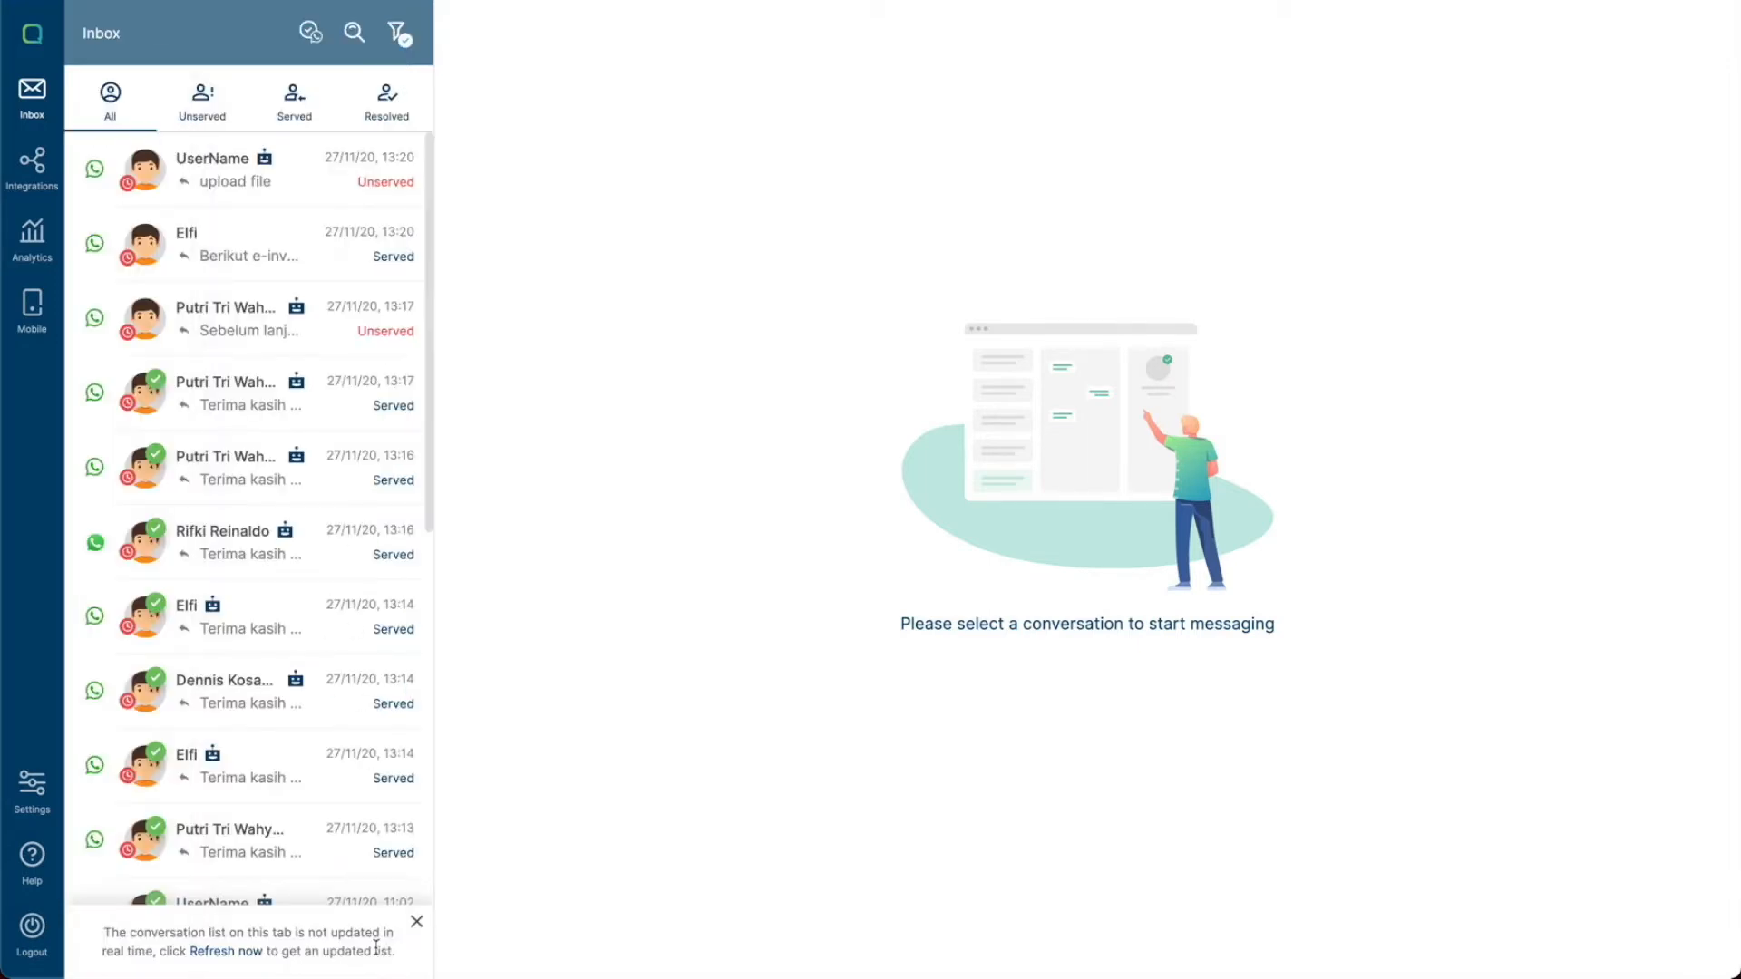
- Scroll through the filtered conversation list
scroll(243, 675, "down", 8)
scroll(243, 675, "down", 15)
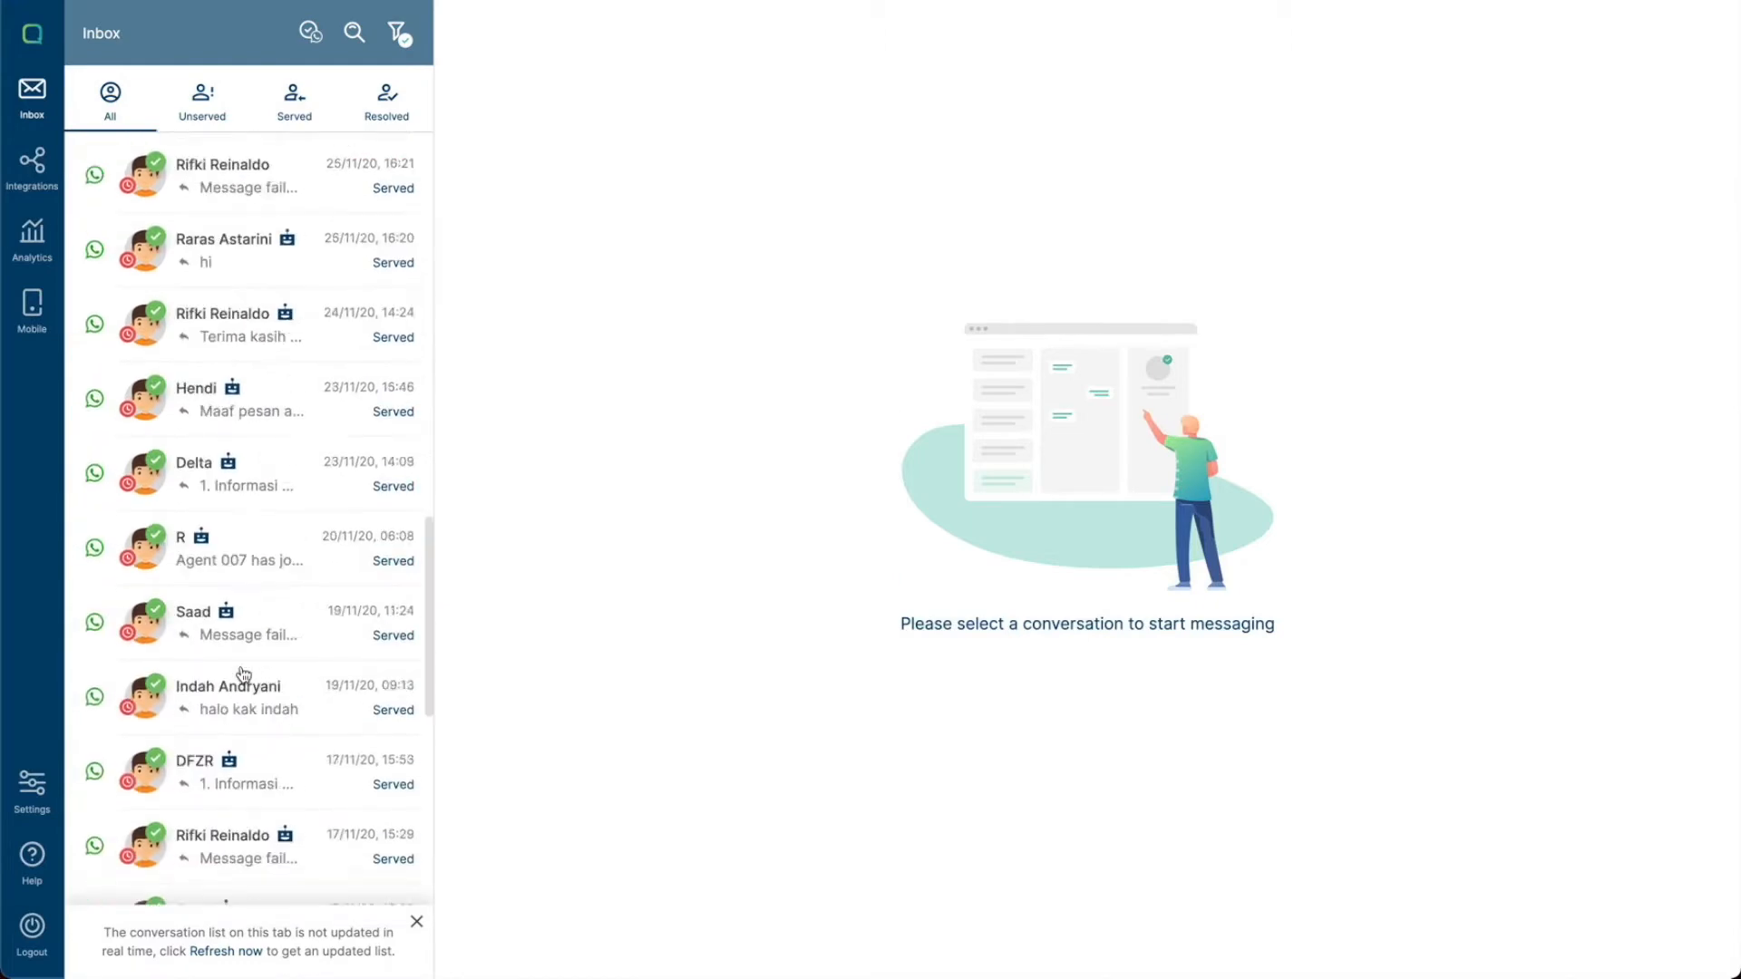
scroll(243, 674, "down", 15)
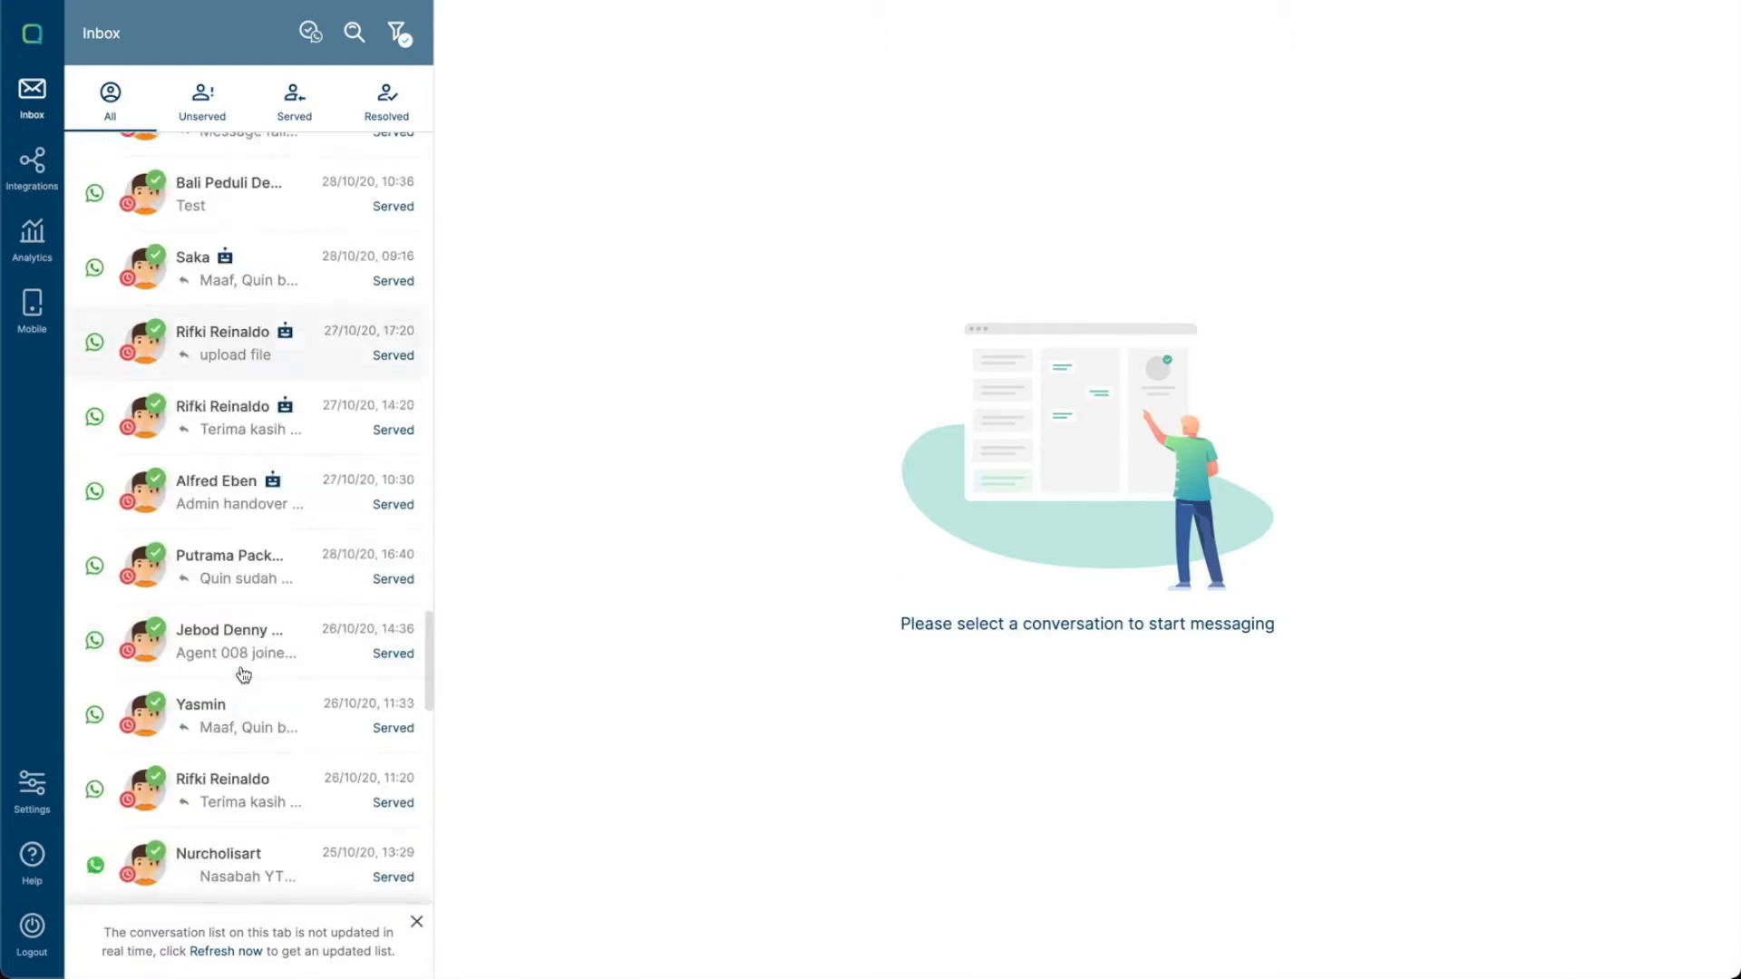
scroll(243, 675, "down", 15)
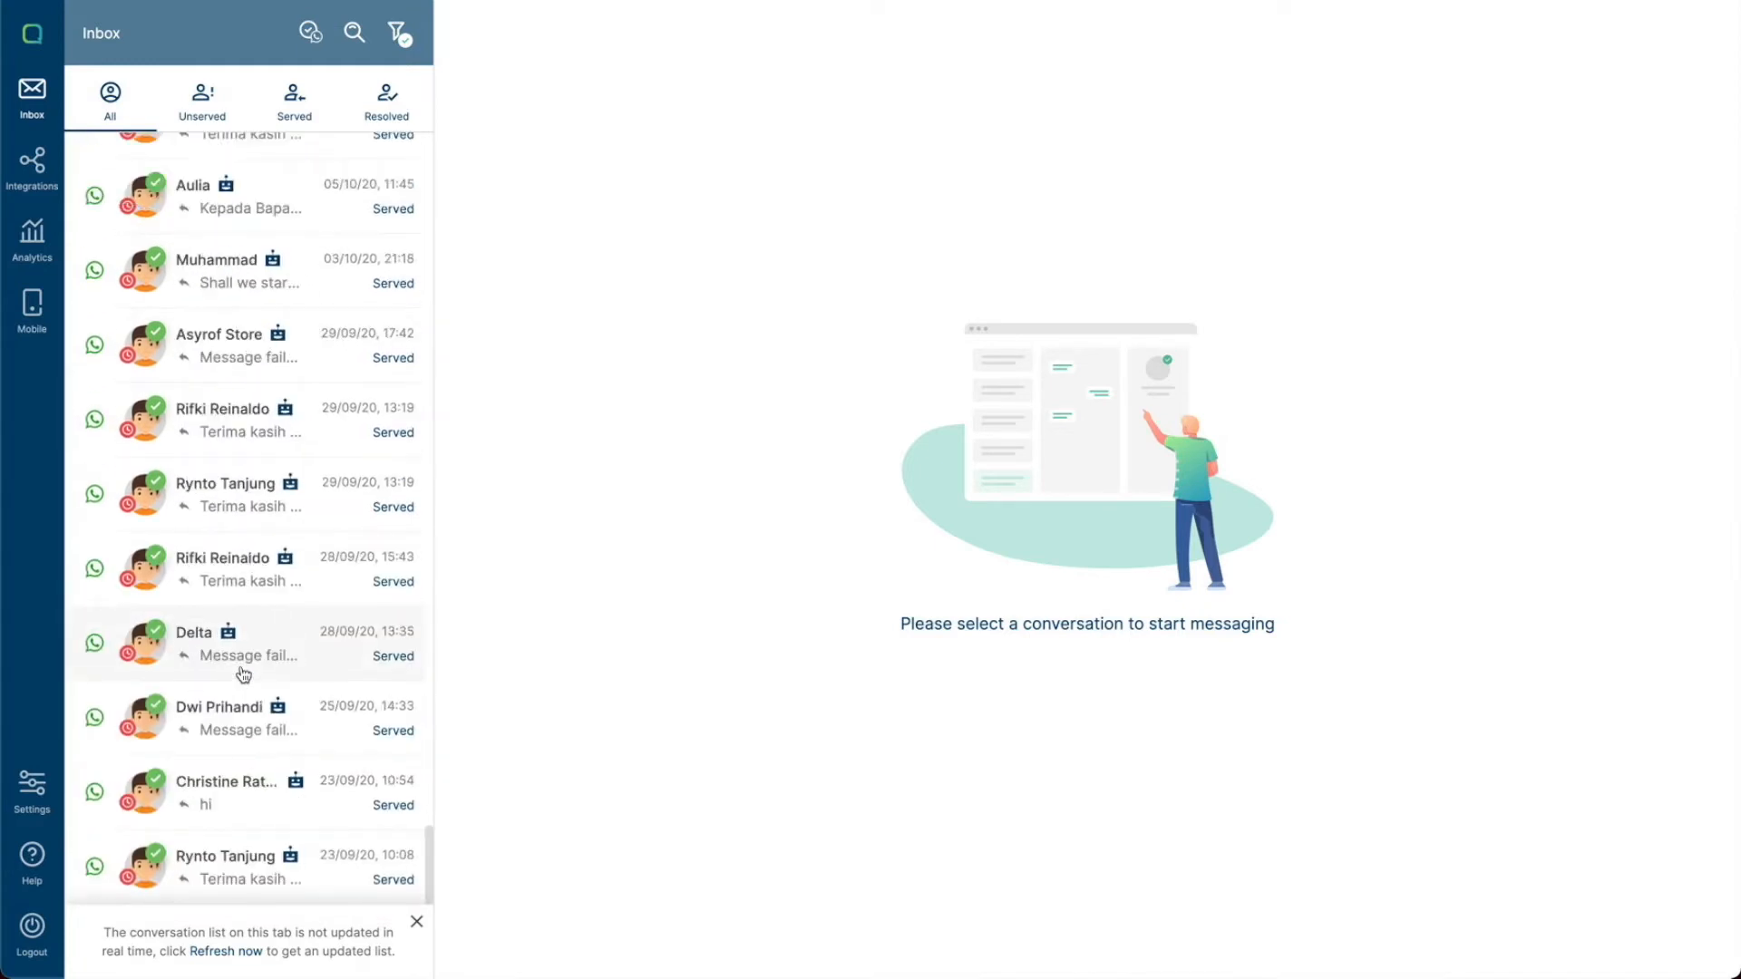
scroll(243, 675, "up", 15)
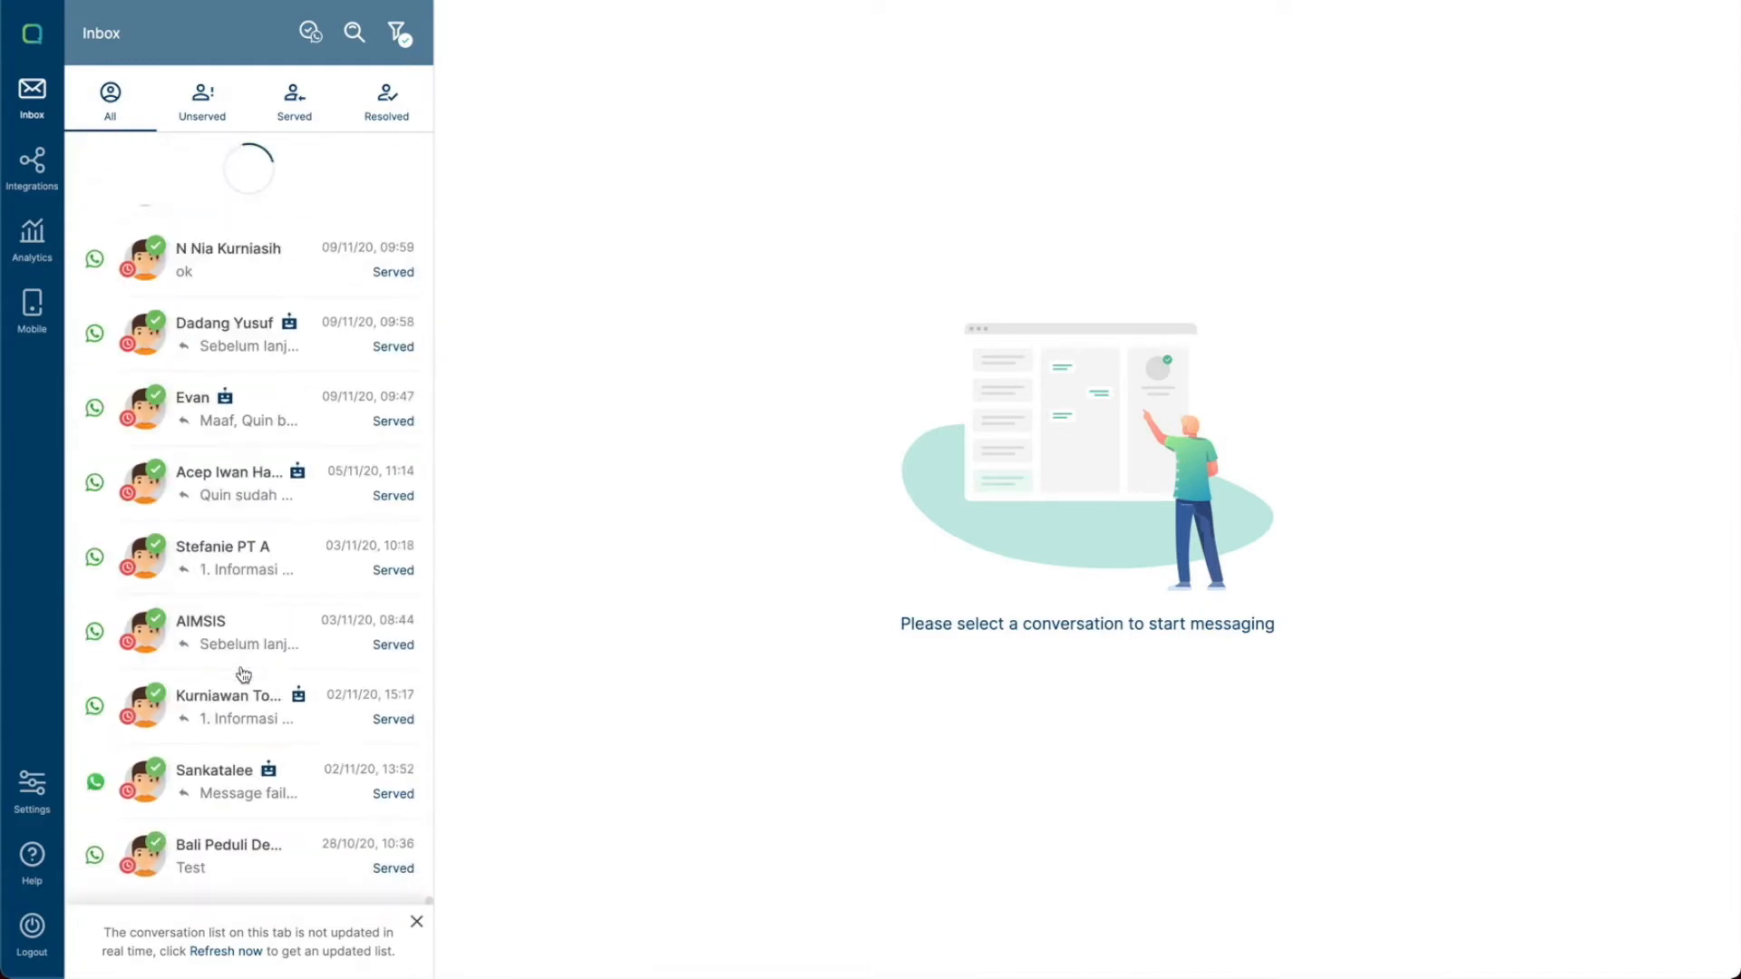
- Add the WhatsApp Ongoing but Expired option to the filter and apply it
left_click(396, 47)
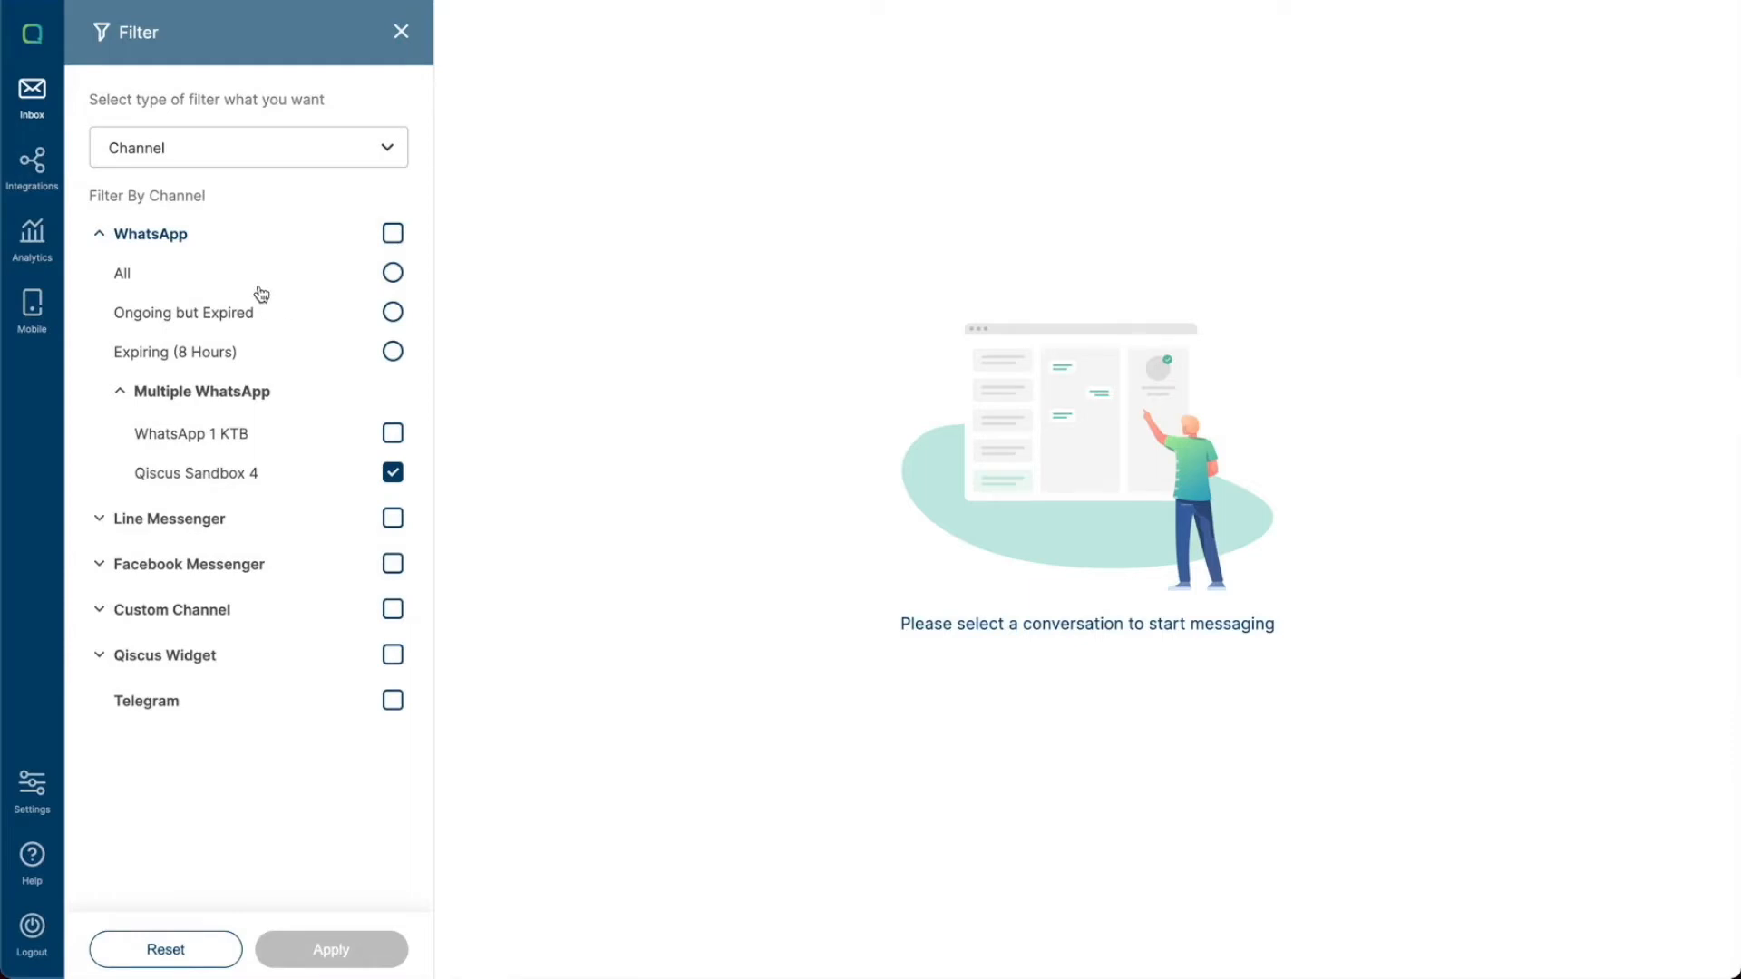
left_click(393, 275)
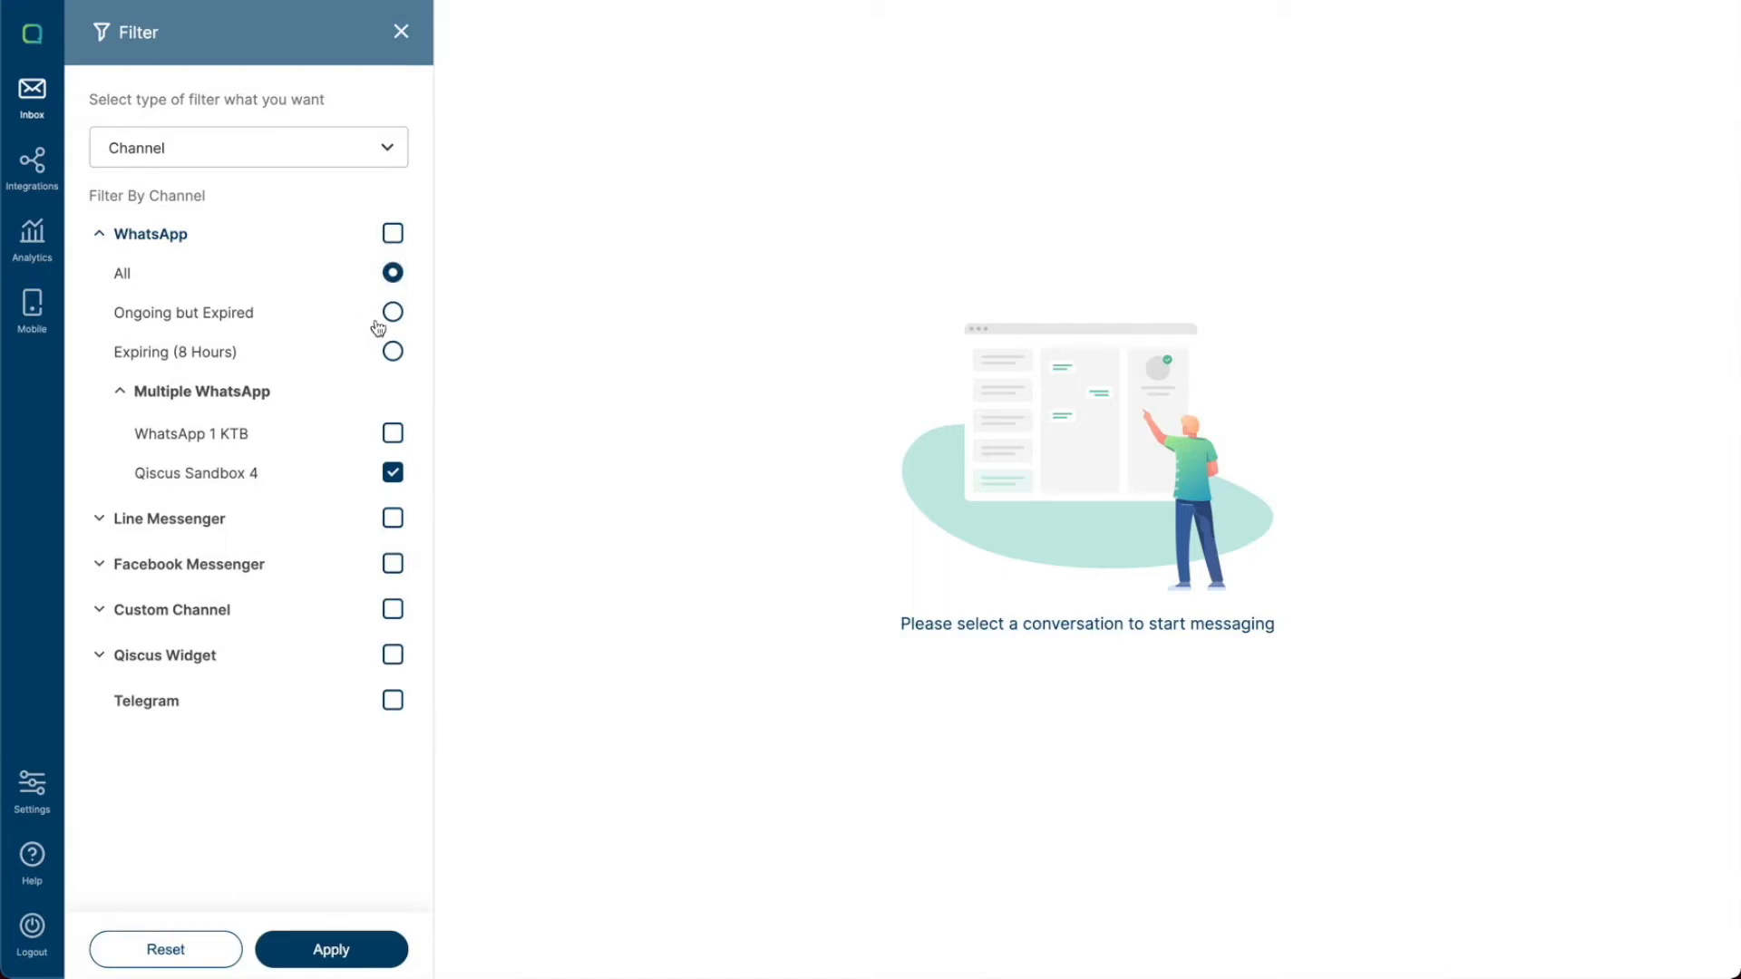
left_click(393, 312)
left_click(350, 957)
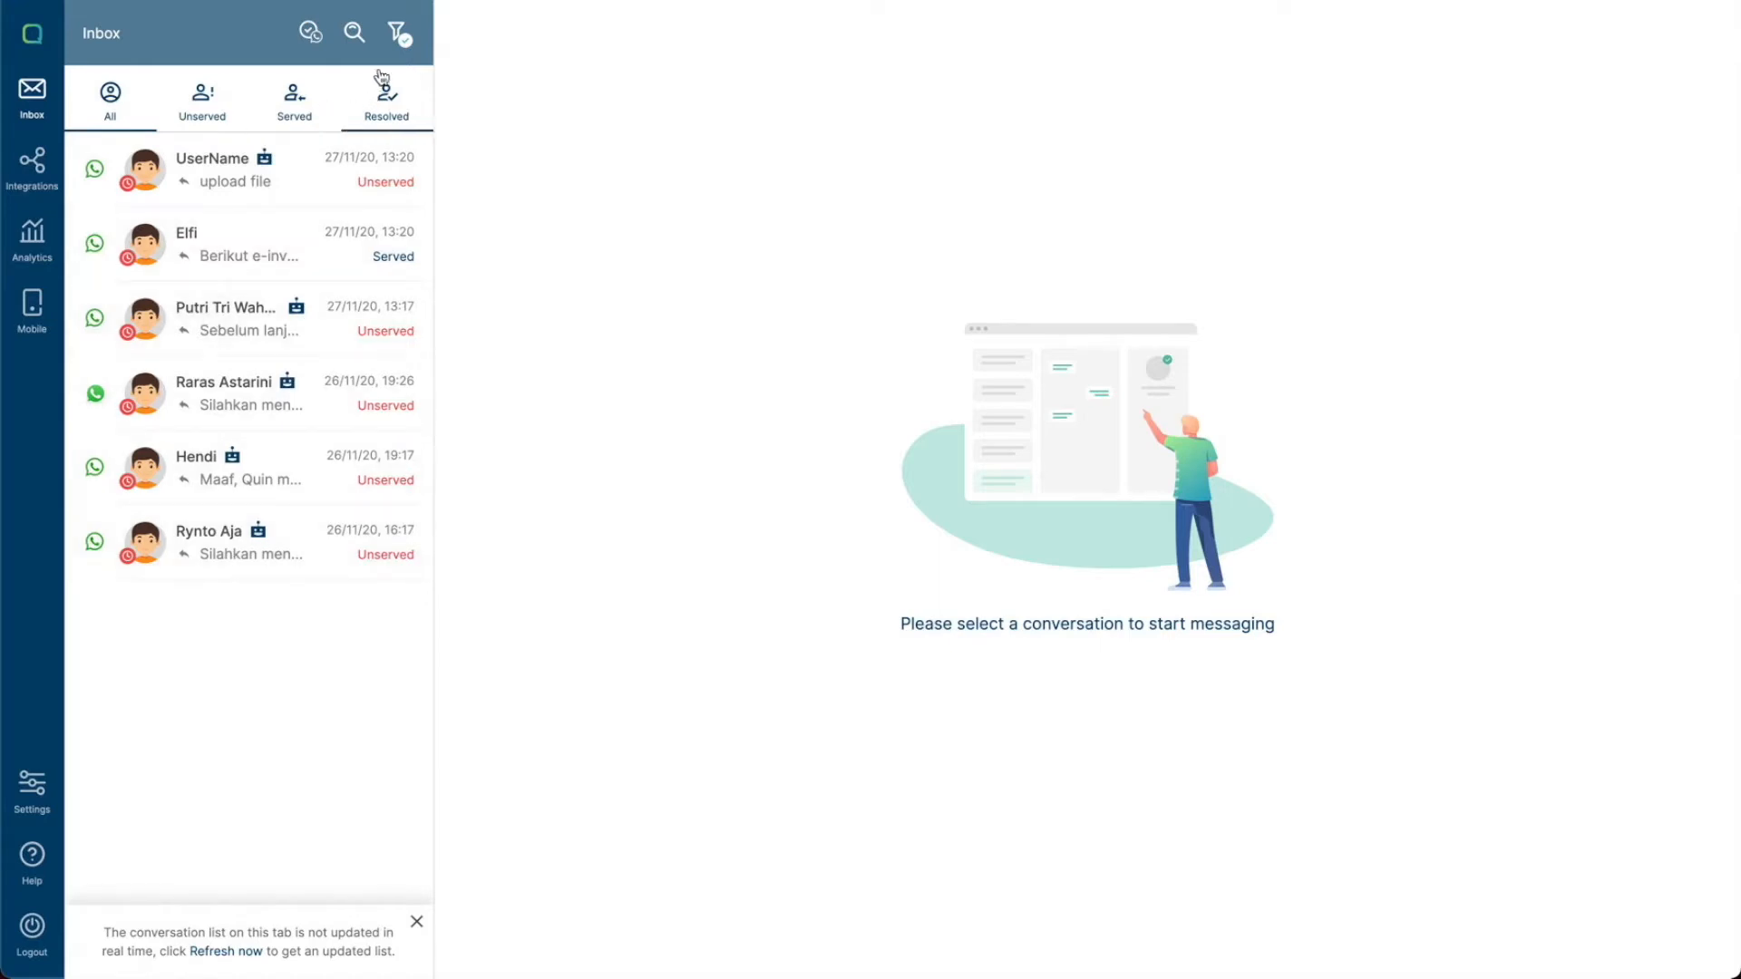
- Open the expired conversation from 26/11/20, 19:17 and open its Send Message Template dialog
left_click(397, 34)
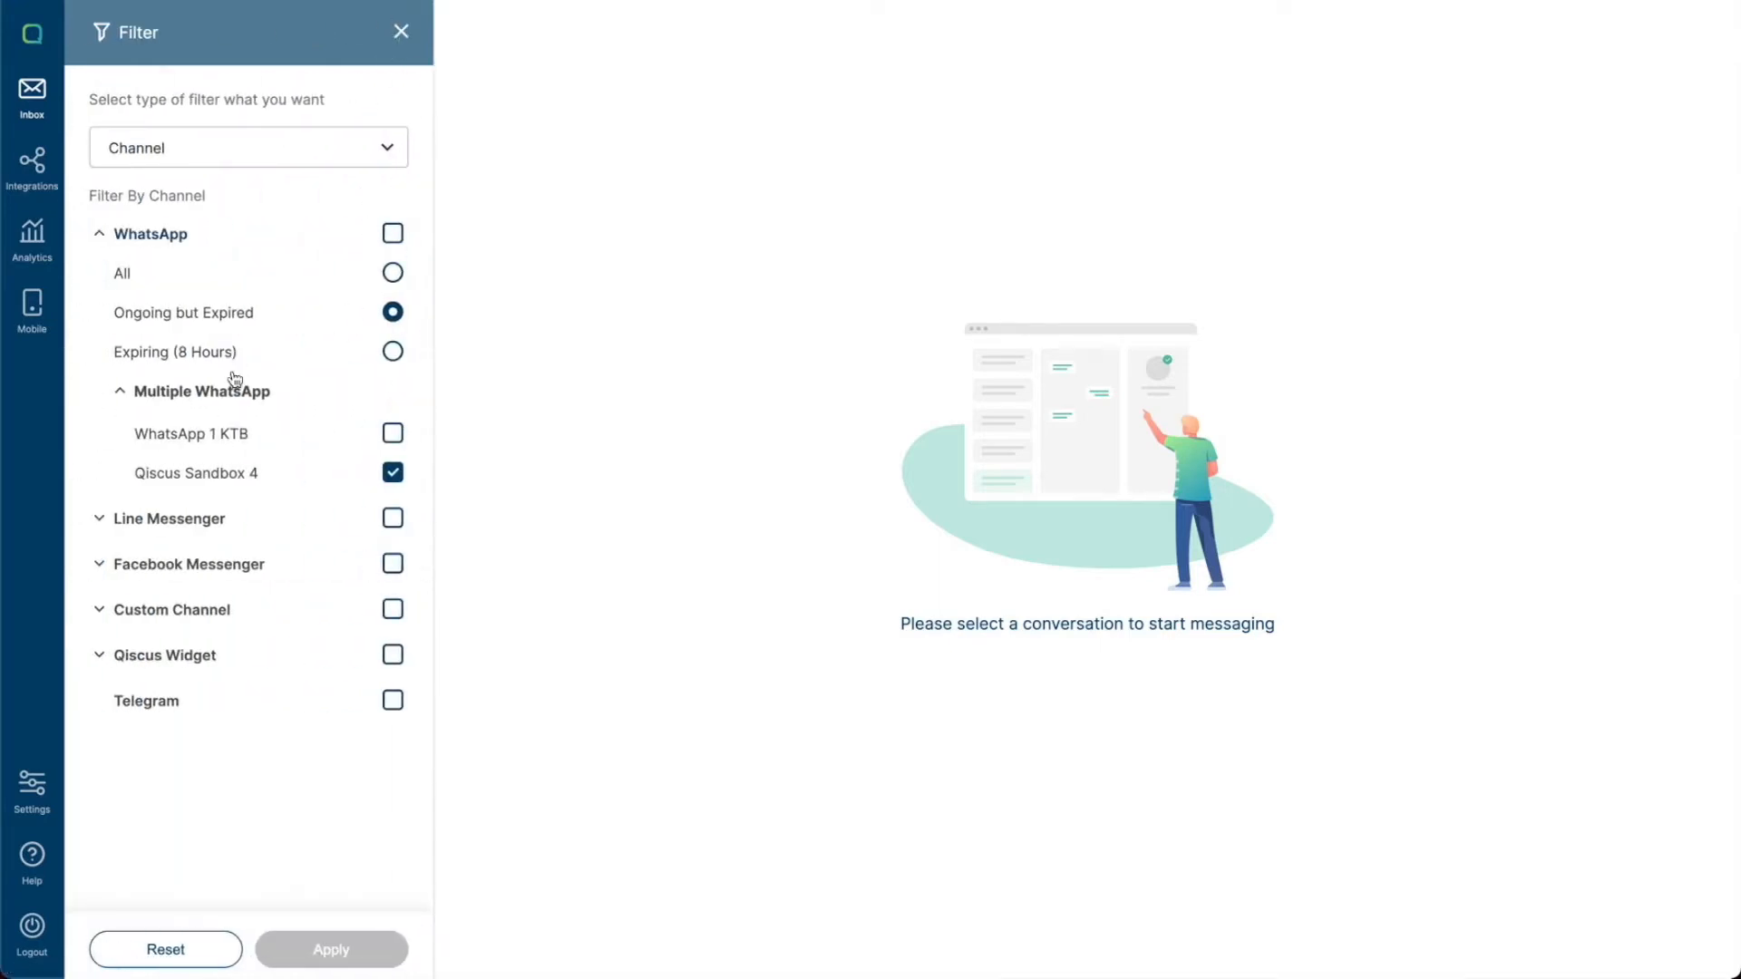
left_click(404, 37)
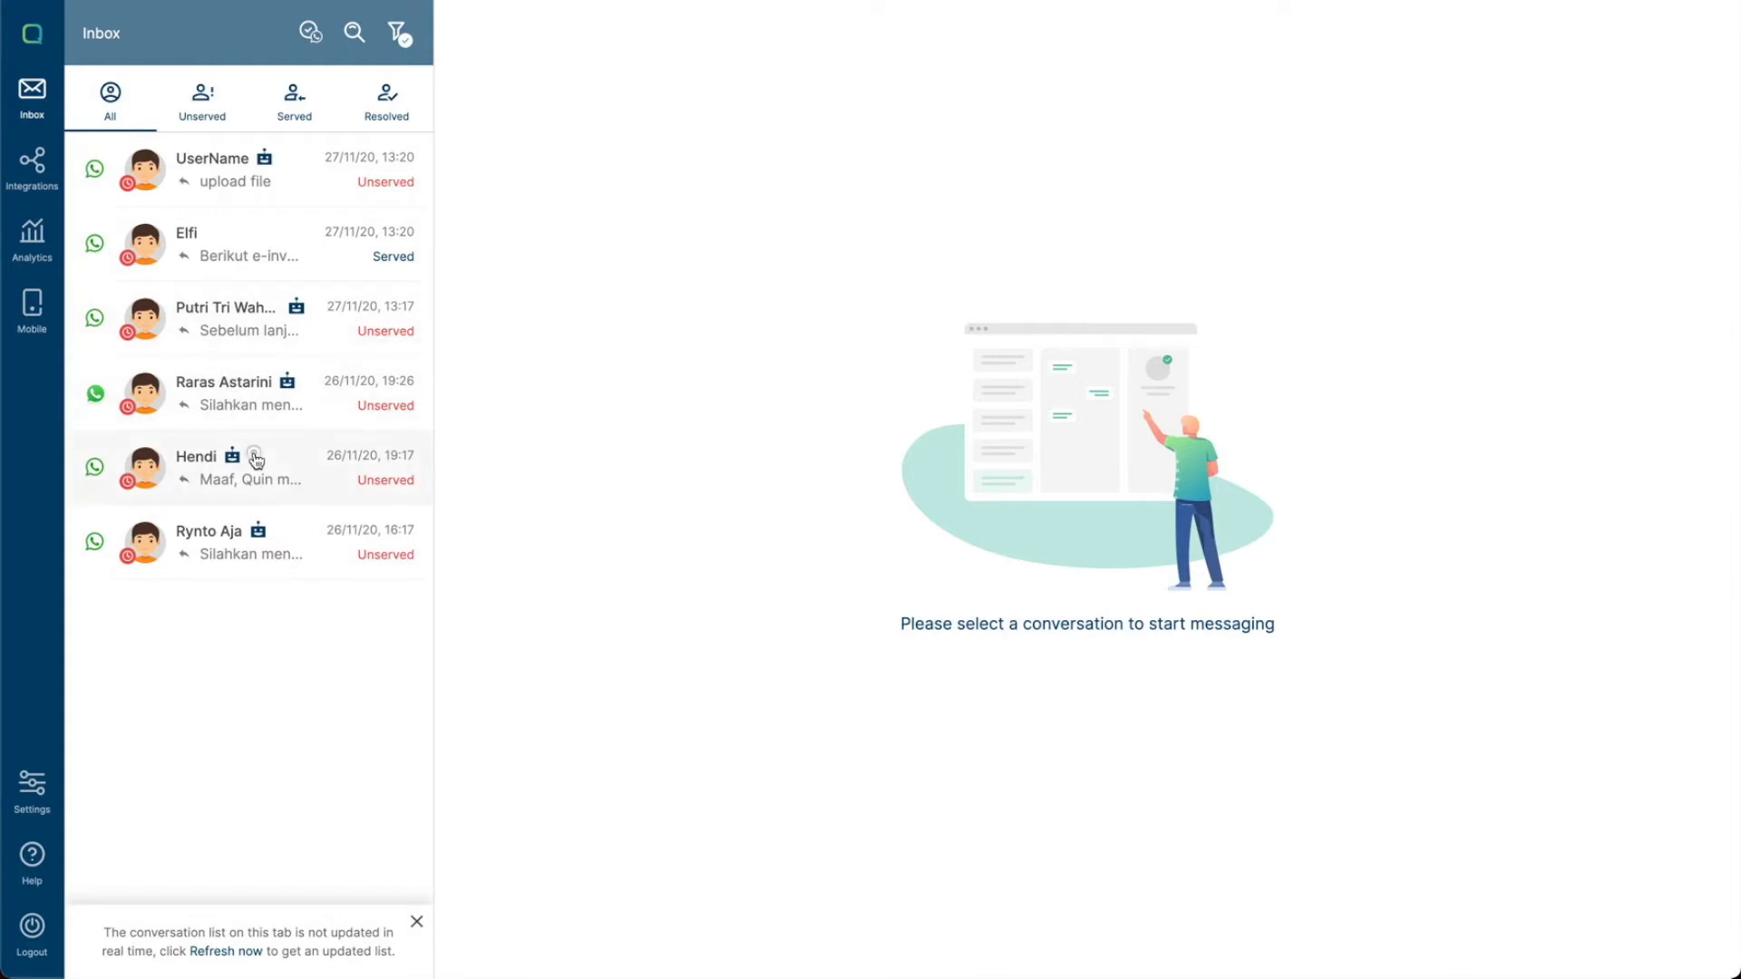
left_click(255, 460)
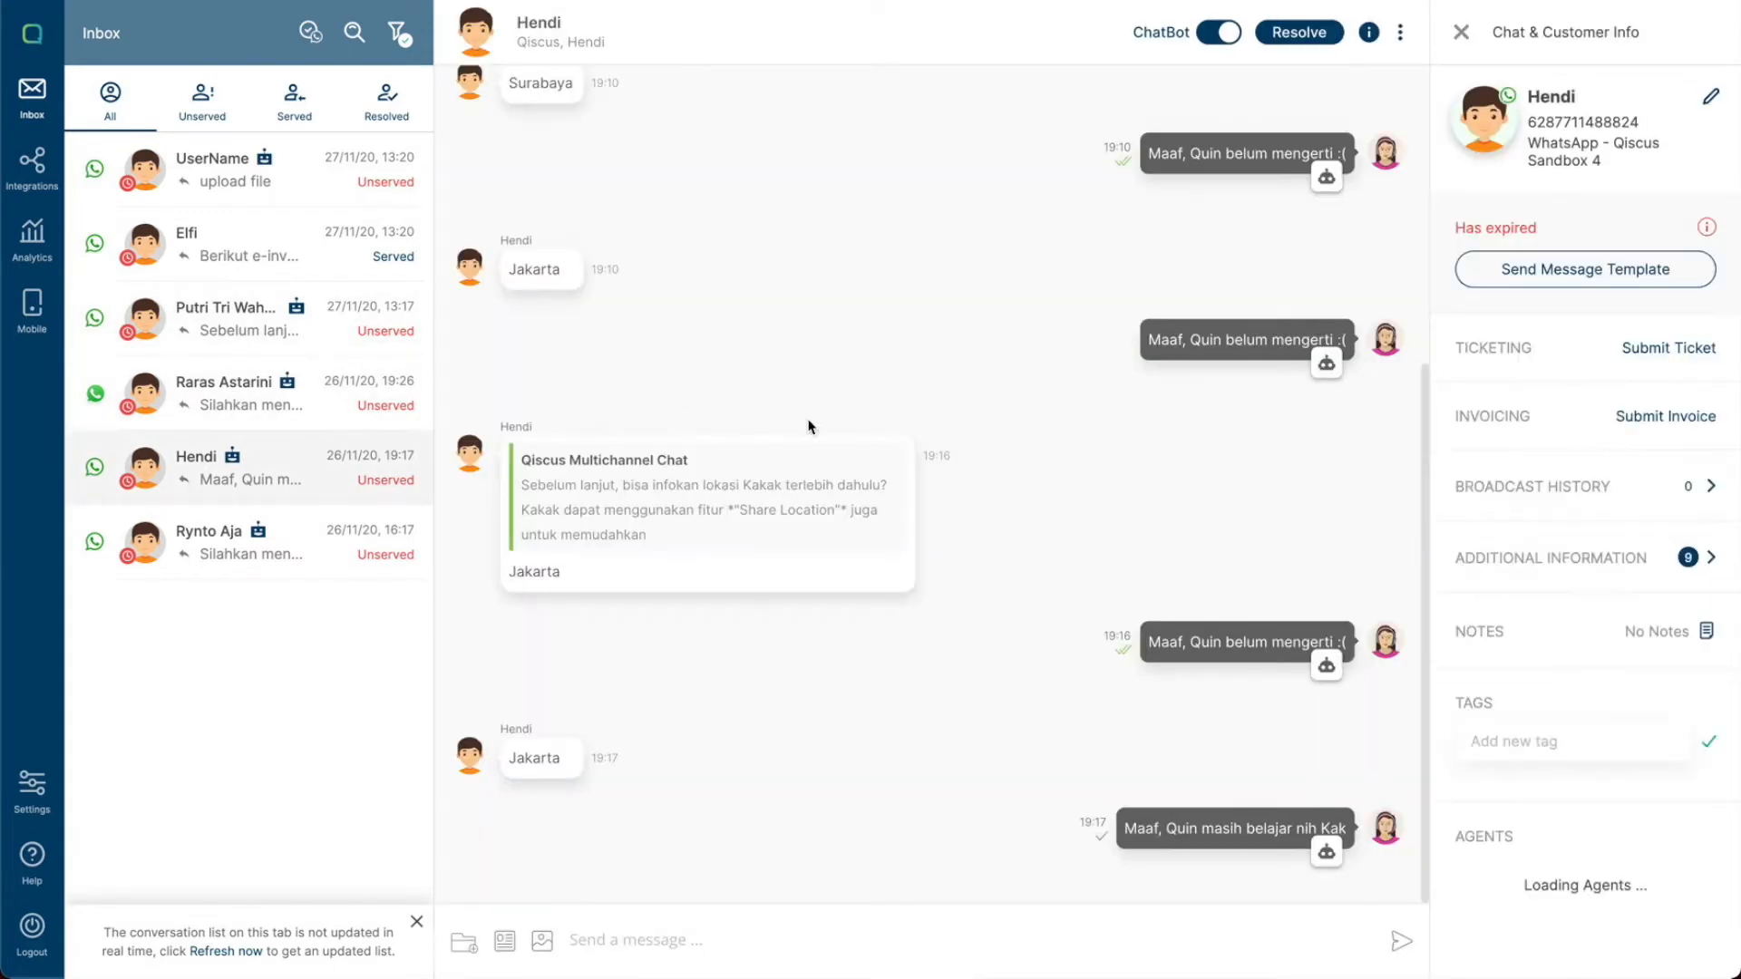
left_click(1531, 276)
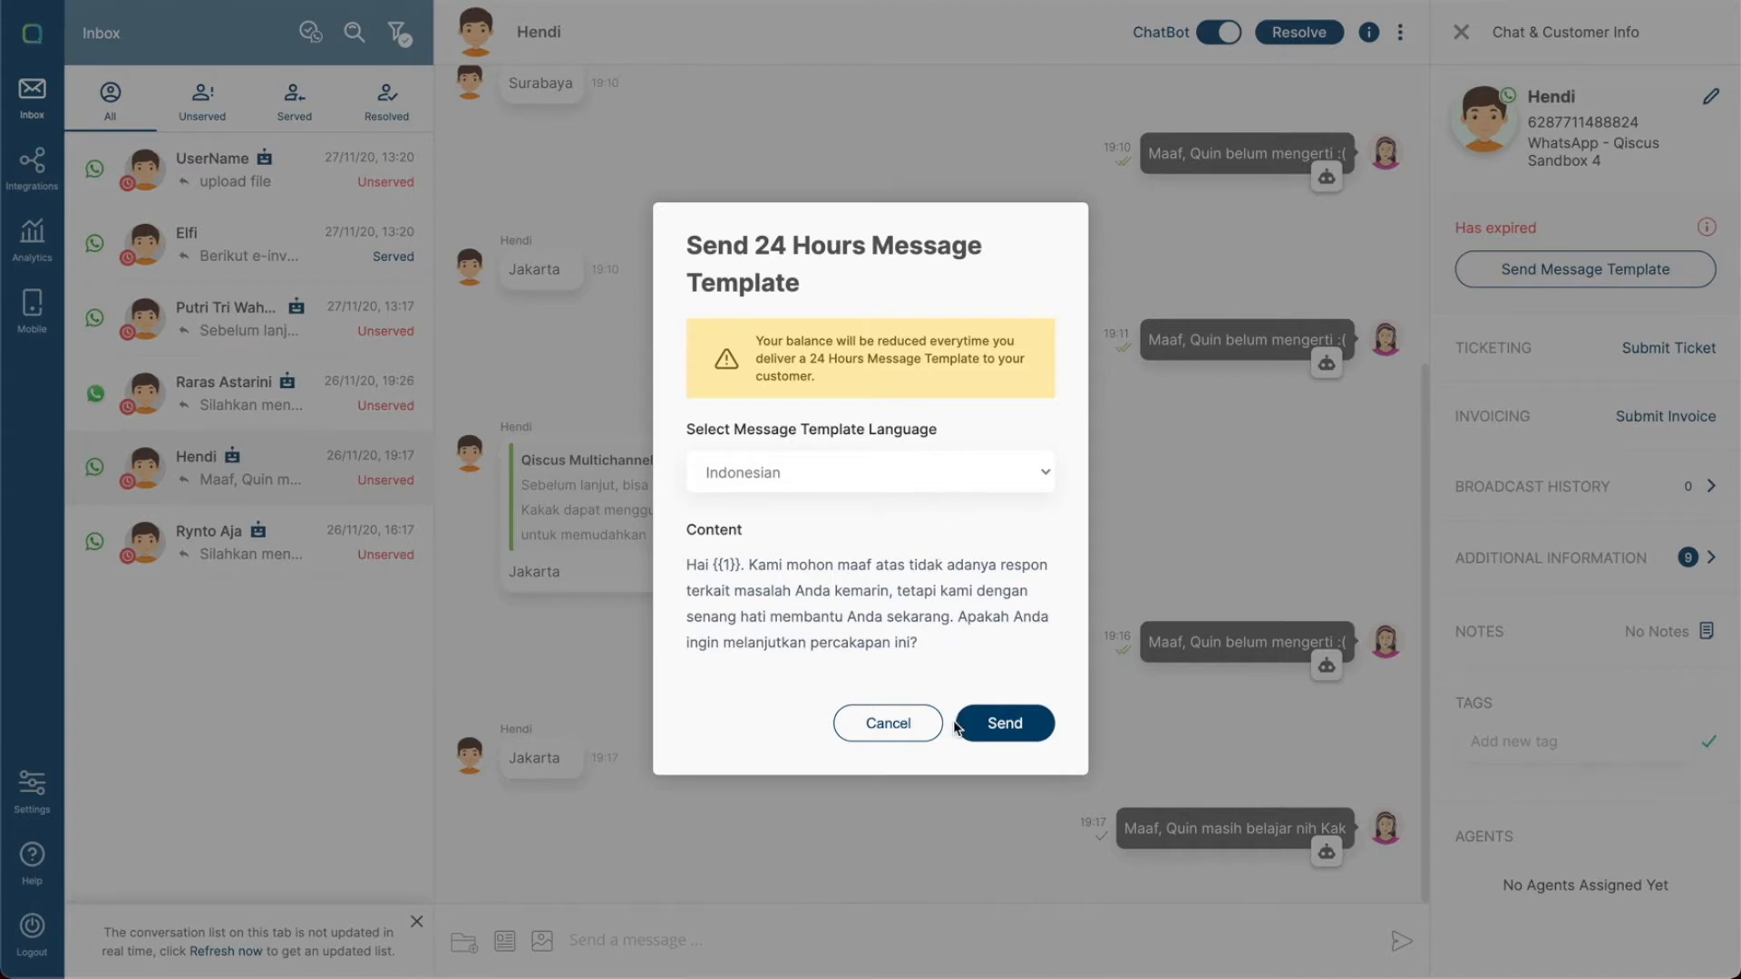
- Cancel the template dialog and switch the WhatsApp filter to Expiring (8 Hours), then apply it
left_click(910, 726)
left_click(399, 41)
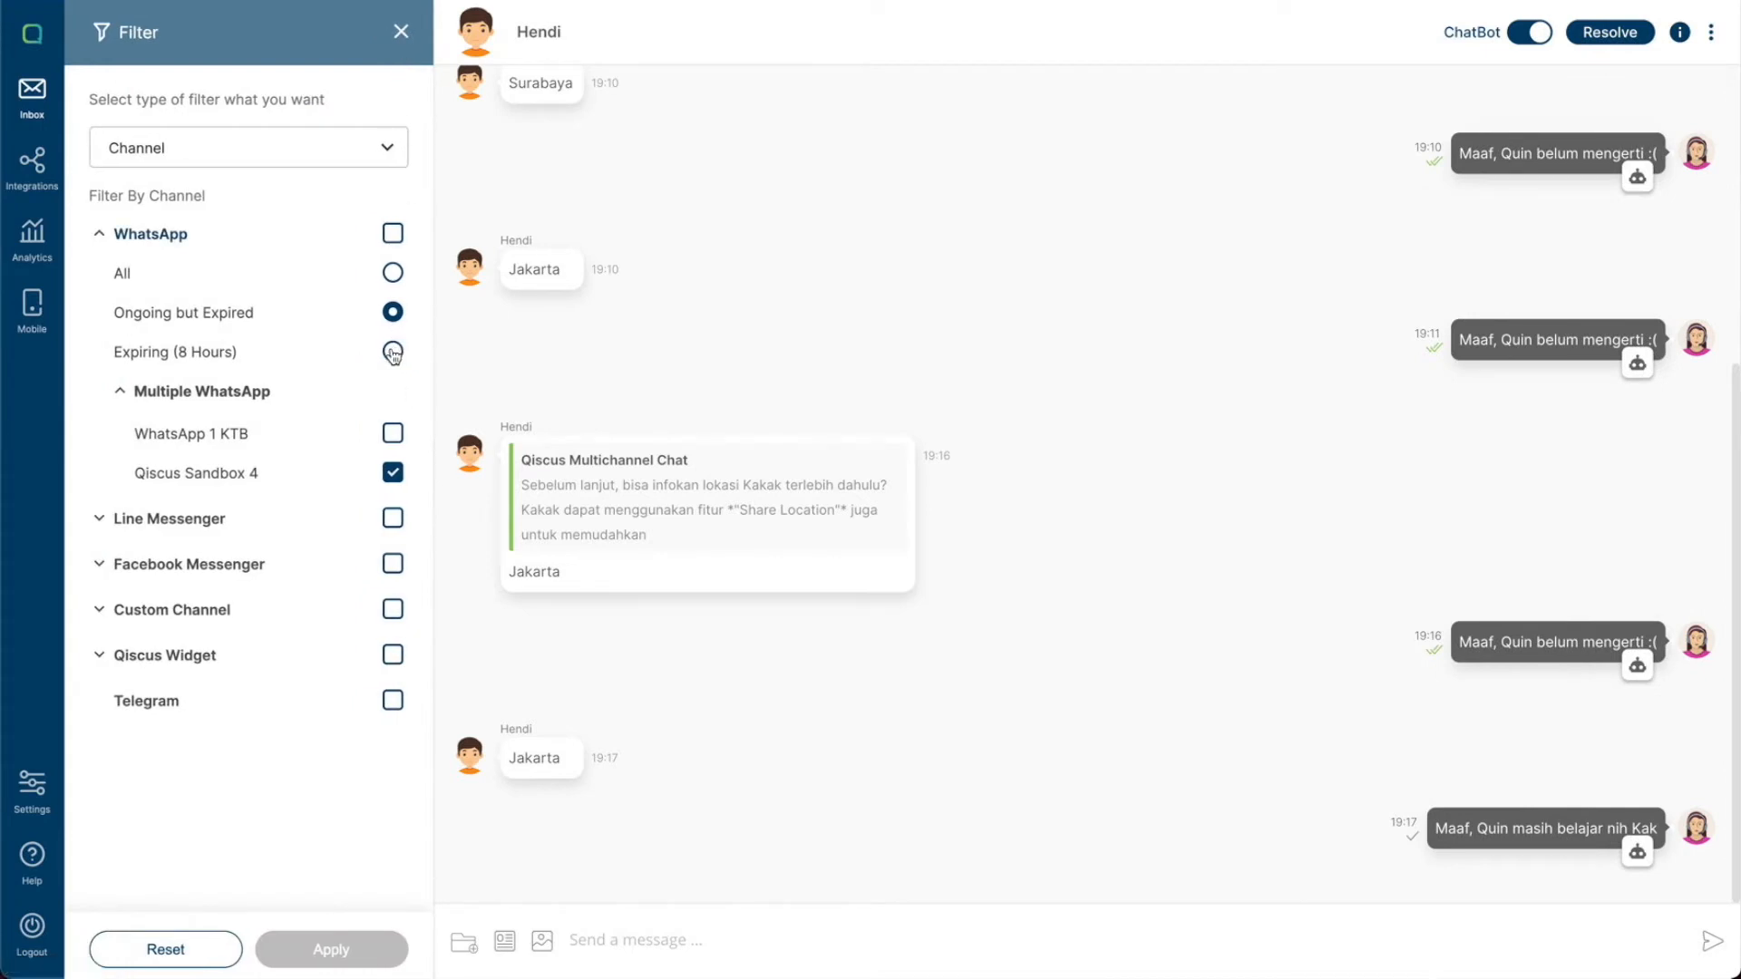
left_click(393, 353)
left_click(365, 959)
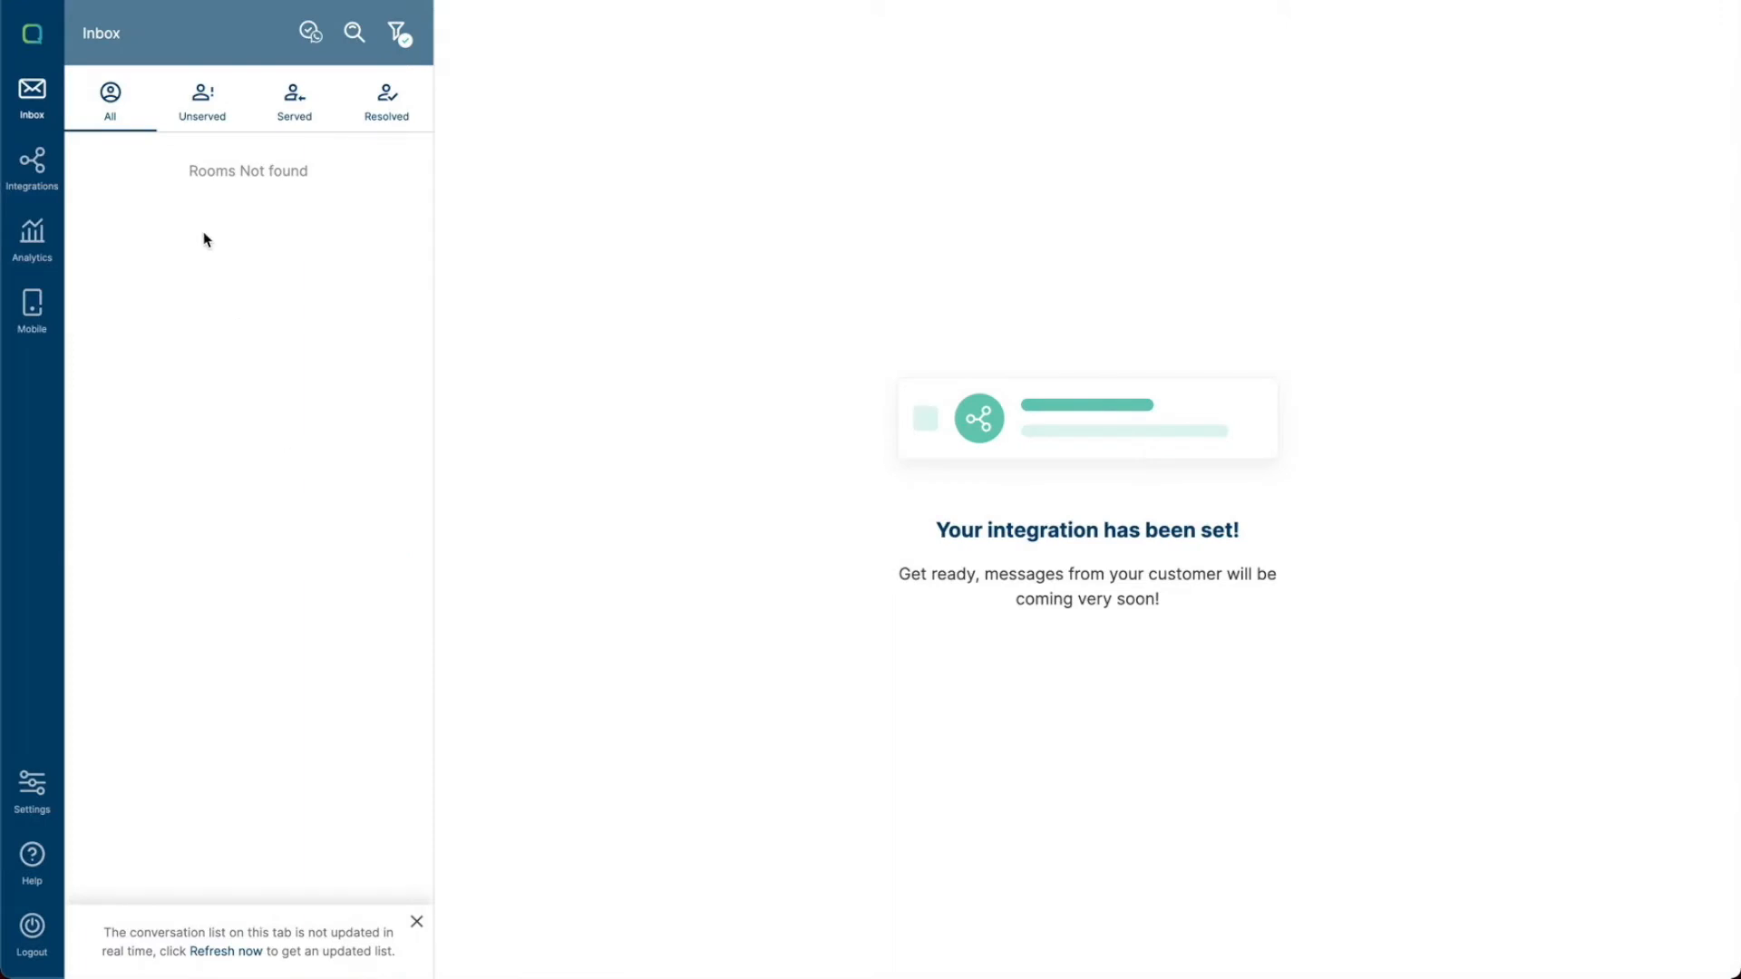
- Change the filter type to Tag, search for and select the tag new, and apply it
left_click(397, 34)
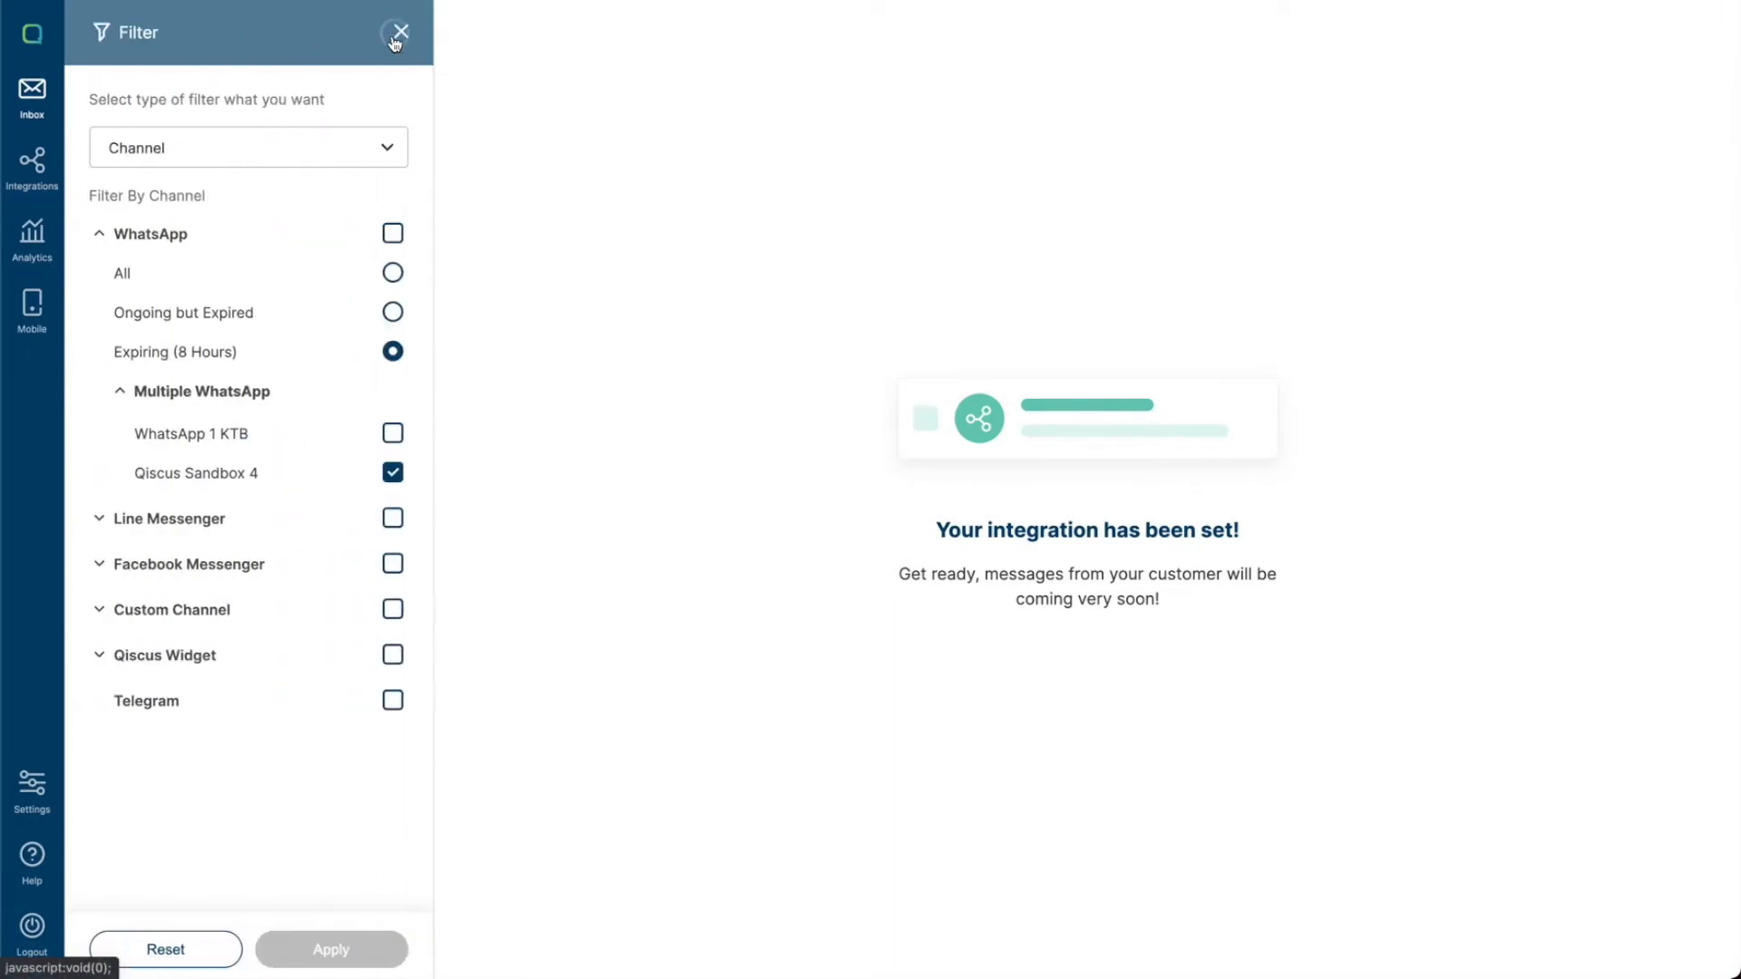
left_click(353, 159)
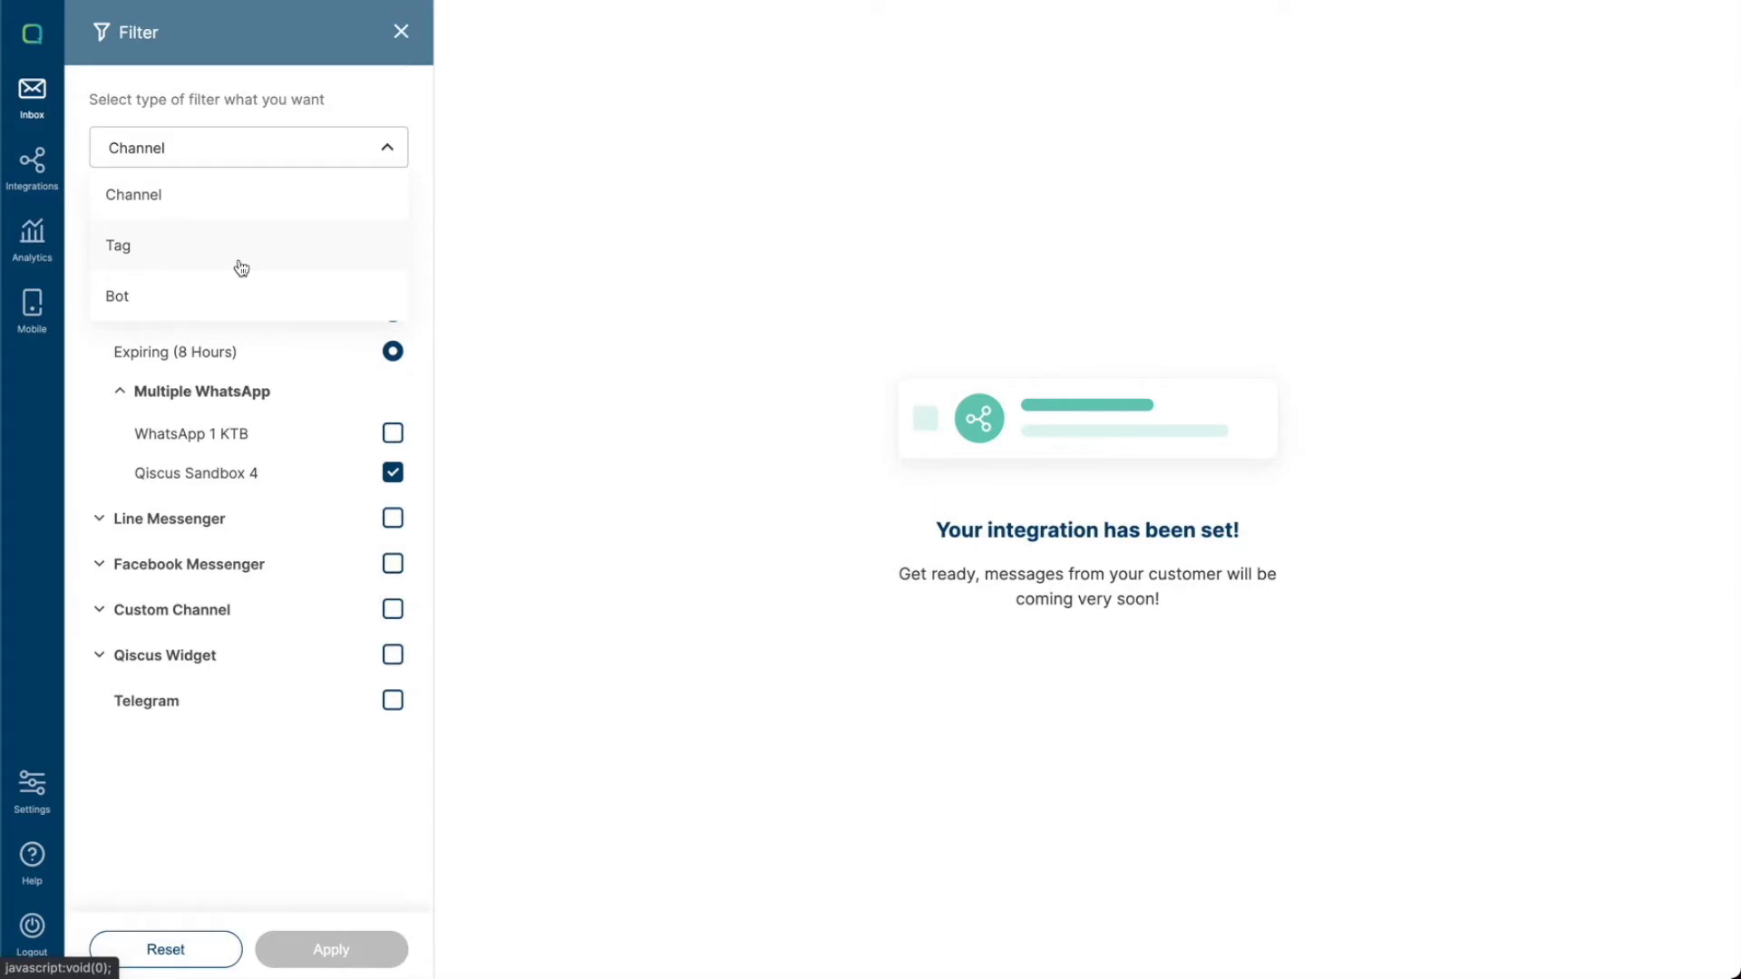
left_click(242, 263)
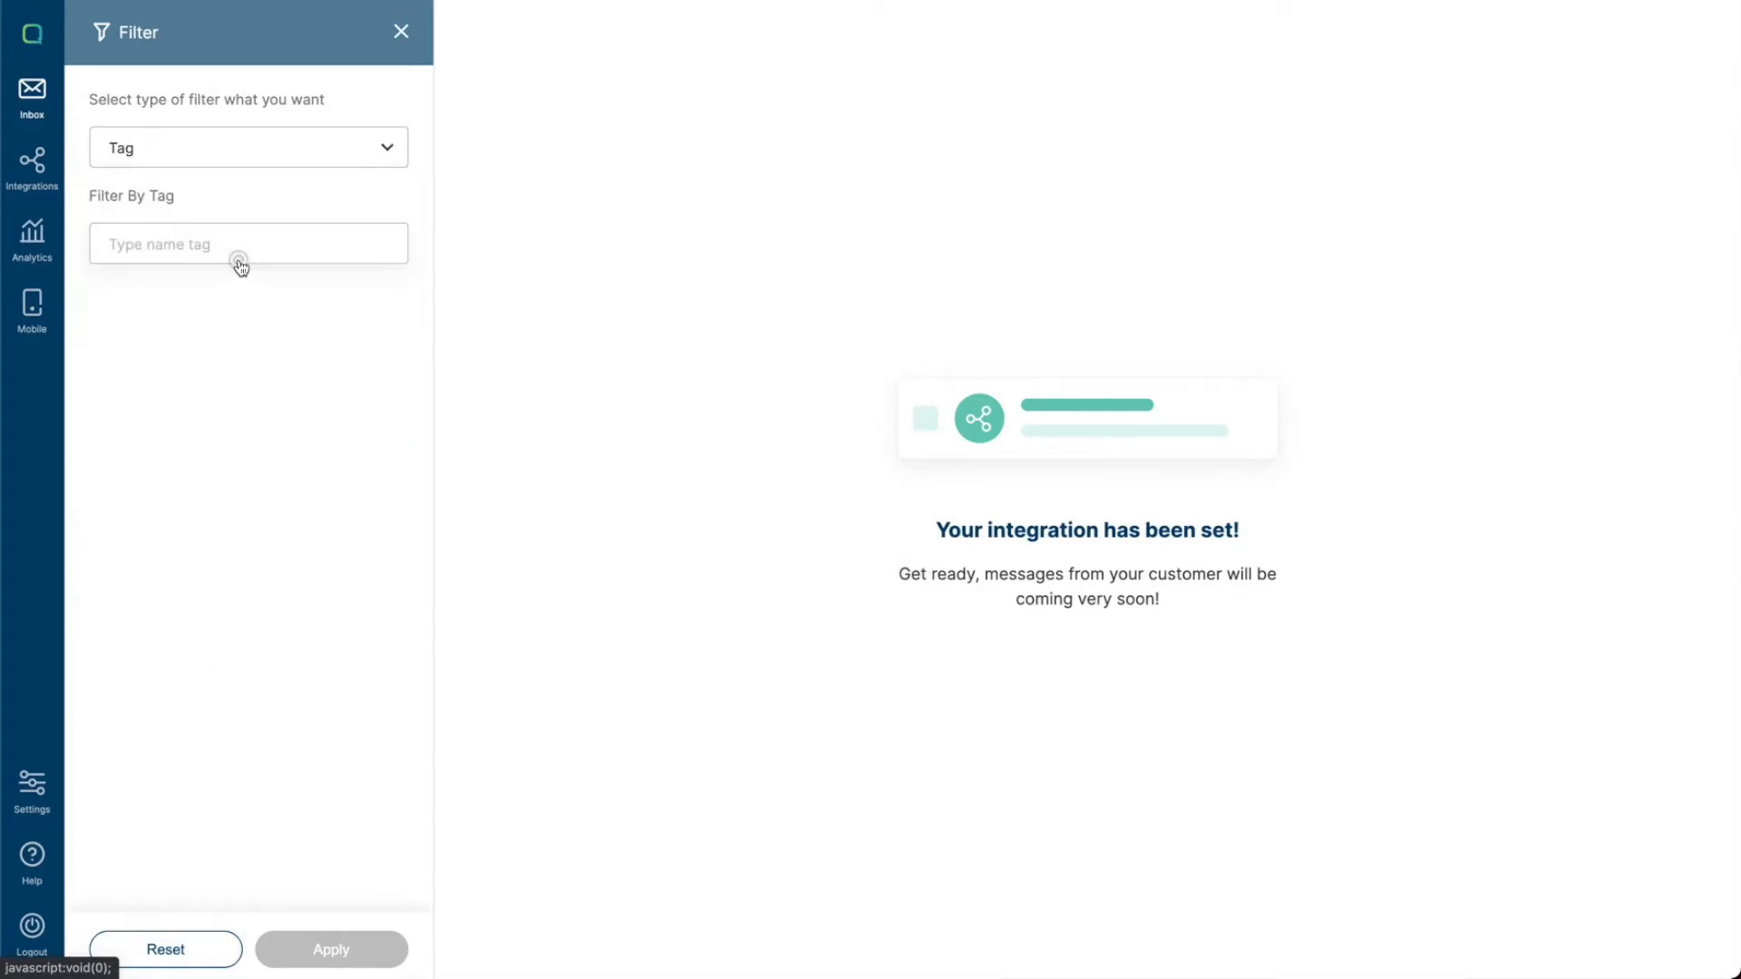
left_click(280, 250)
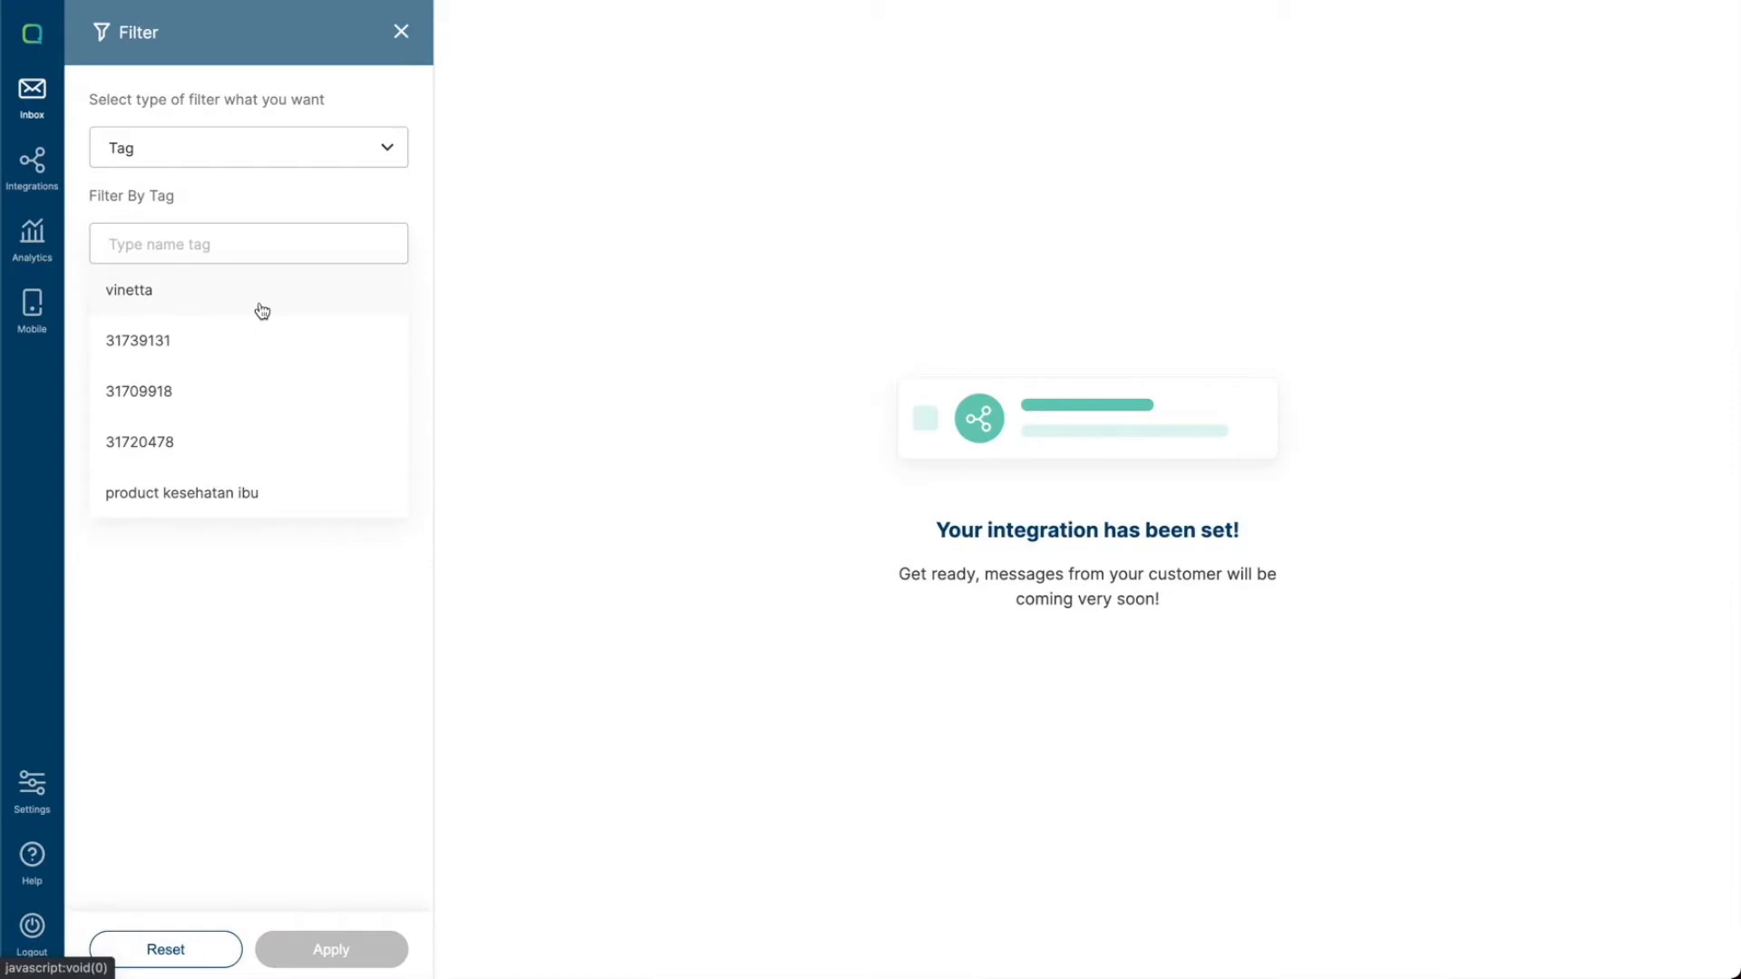
type("ne")
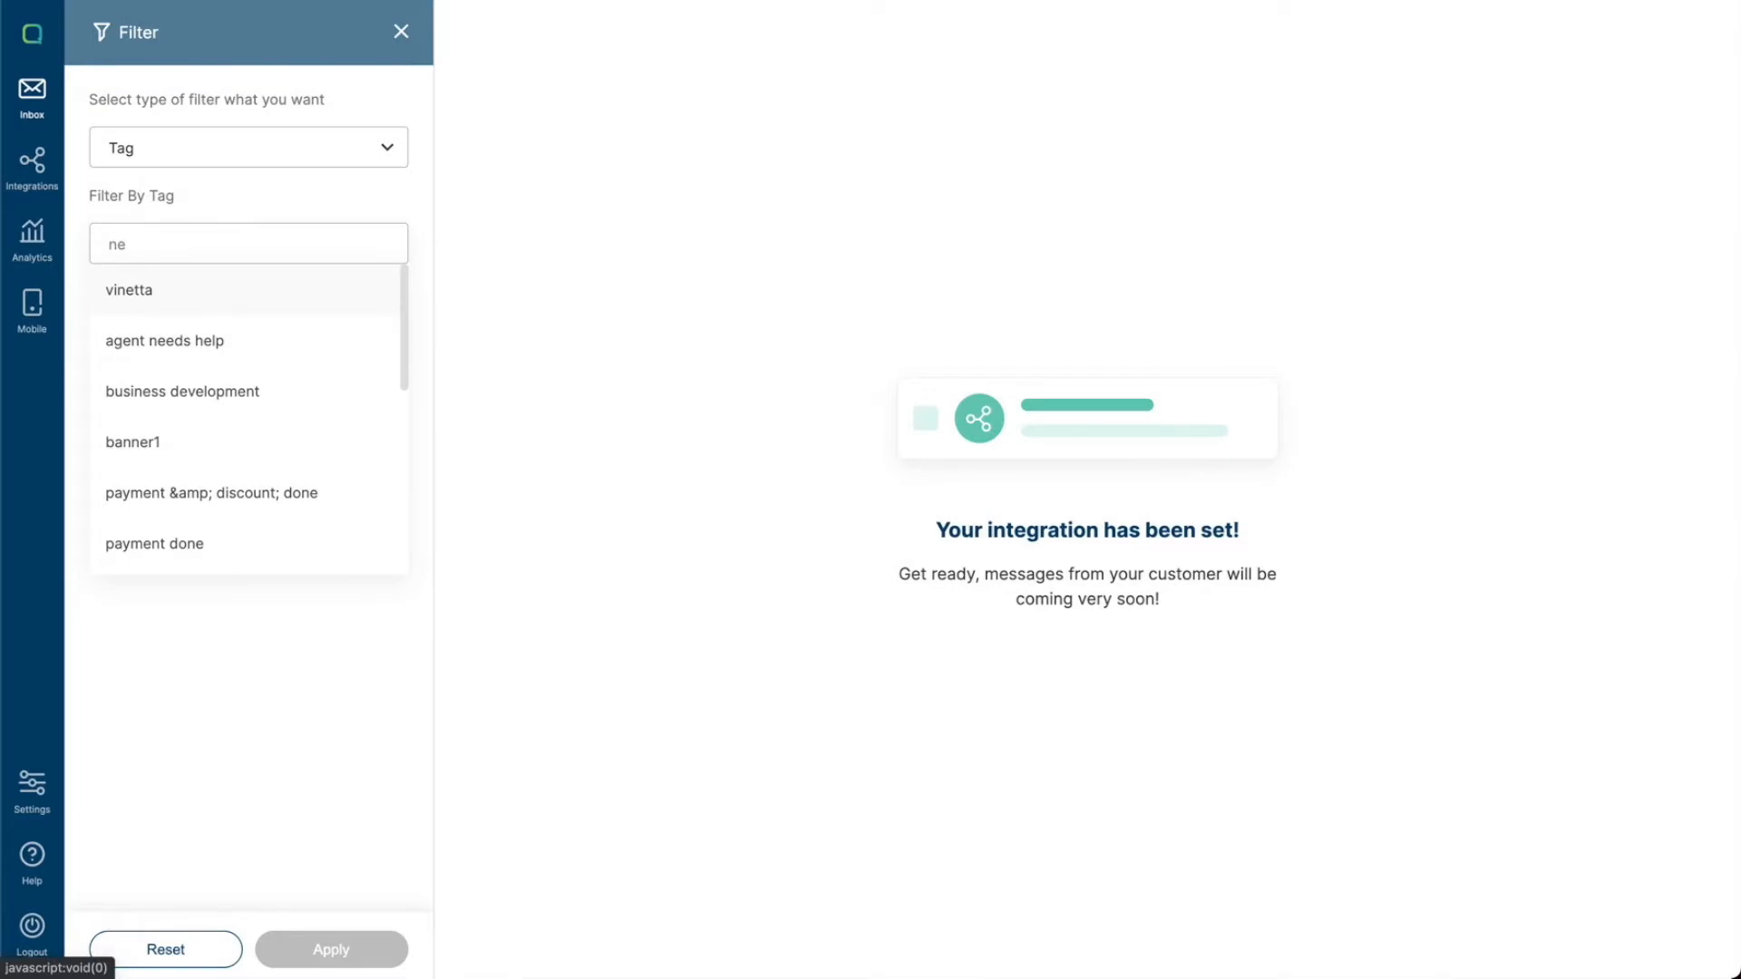
type("w")
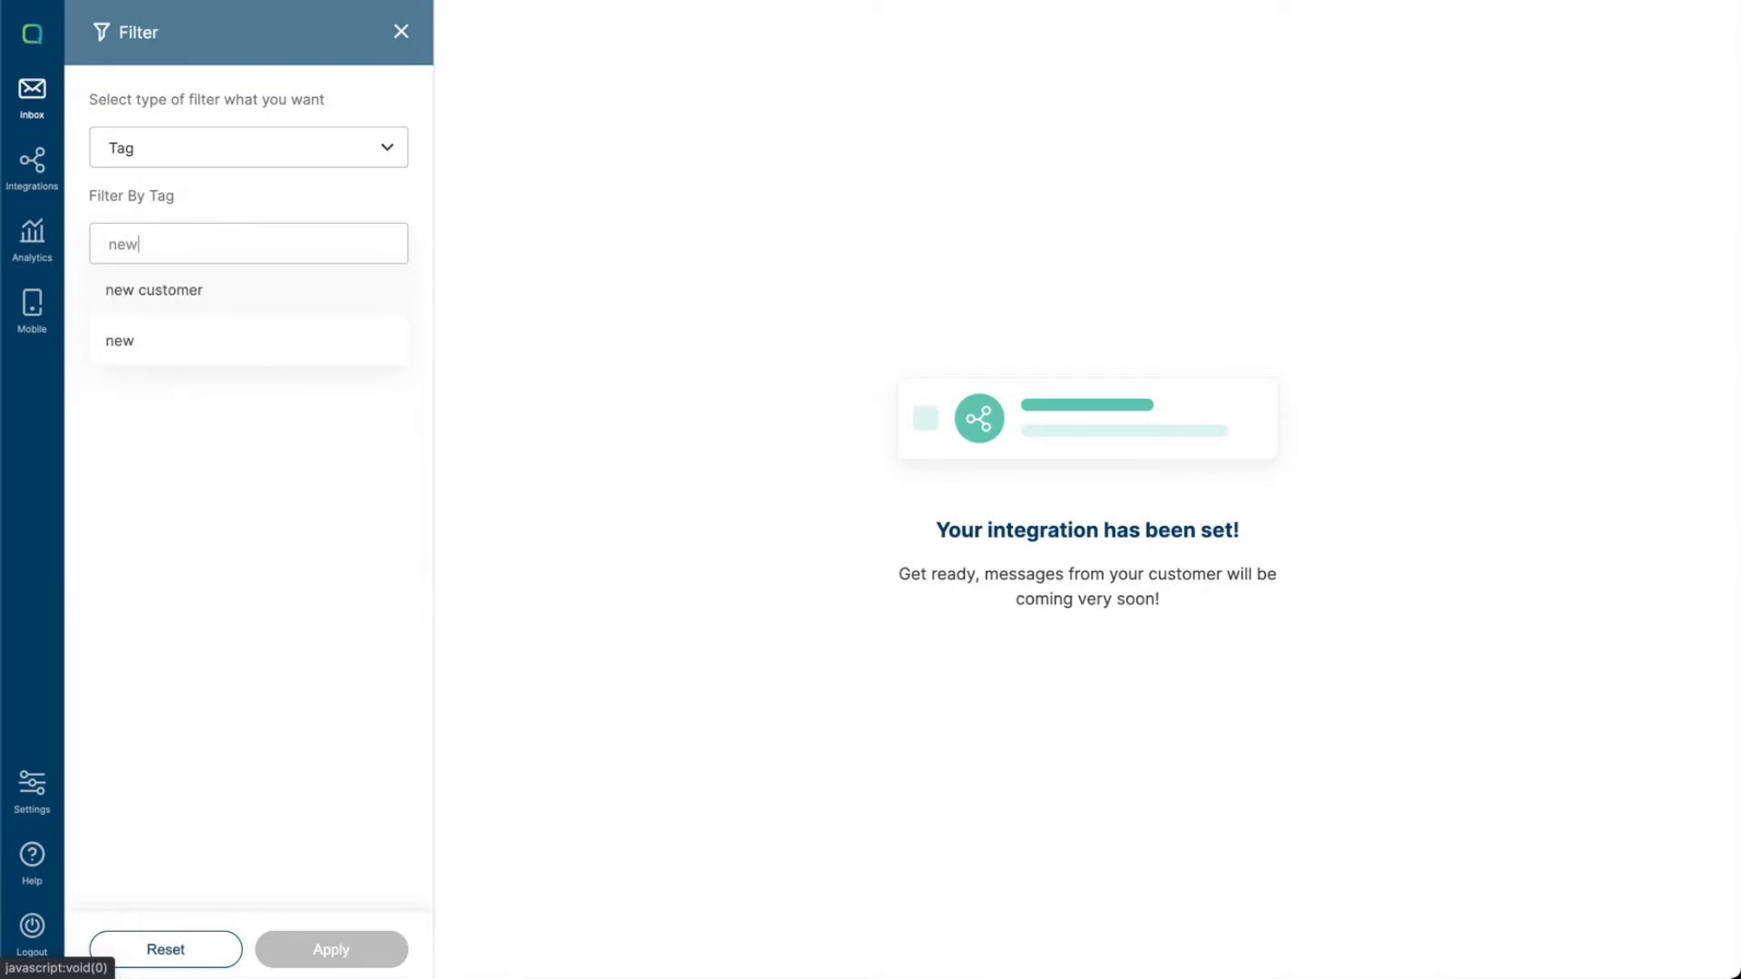
left_click(223, 335)
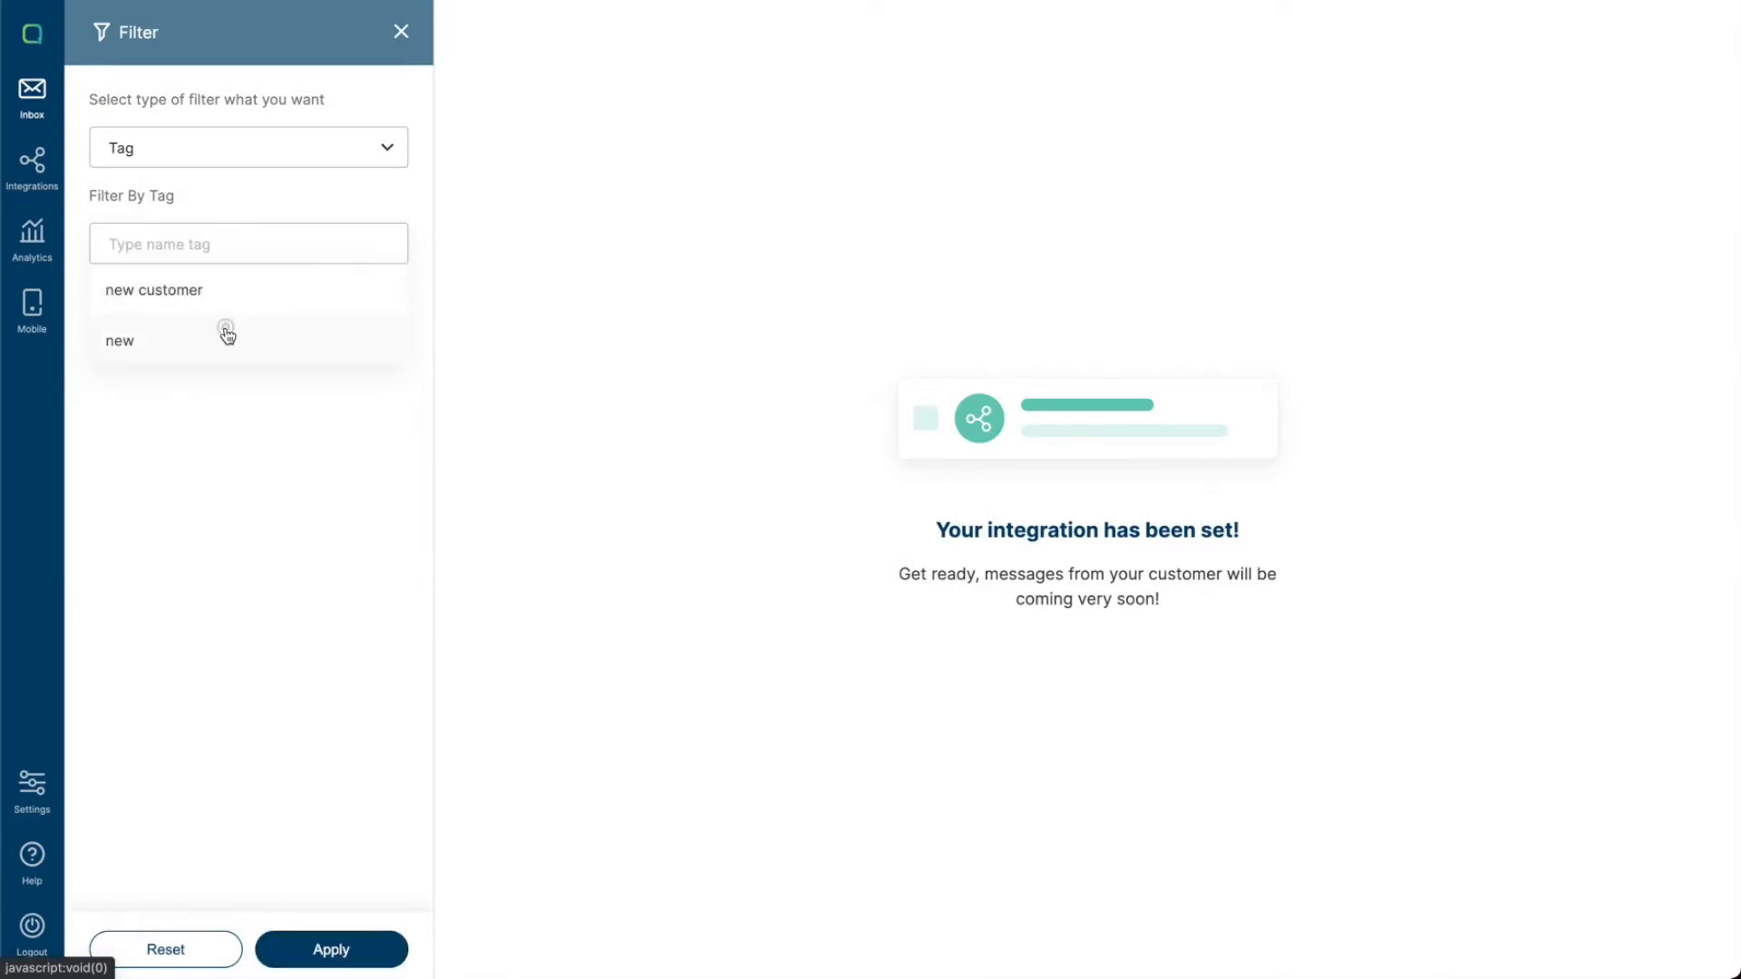
left_click(351, 952)
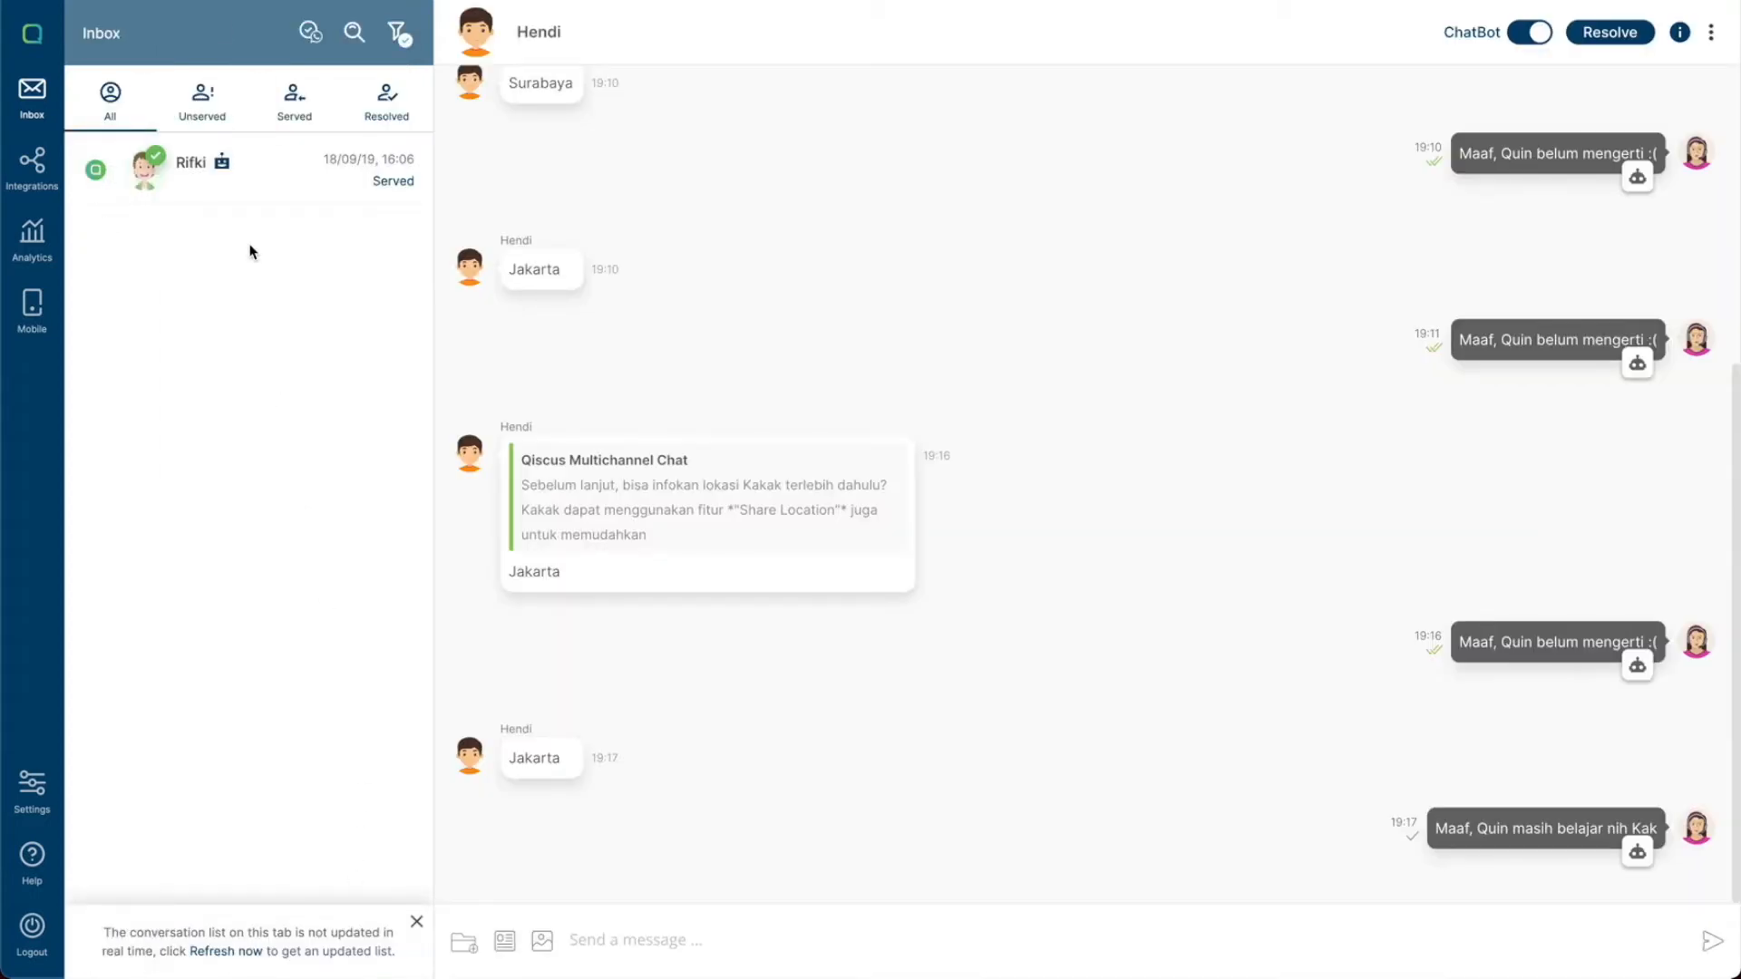
- Open the filtered conversation and add the tag vinetta to it
left_click(269, 184)
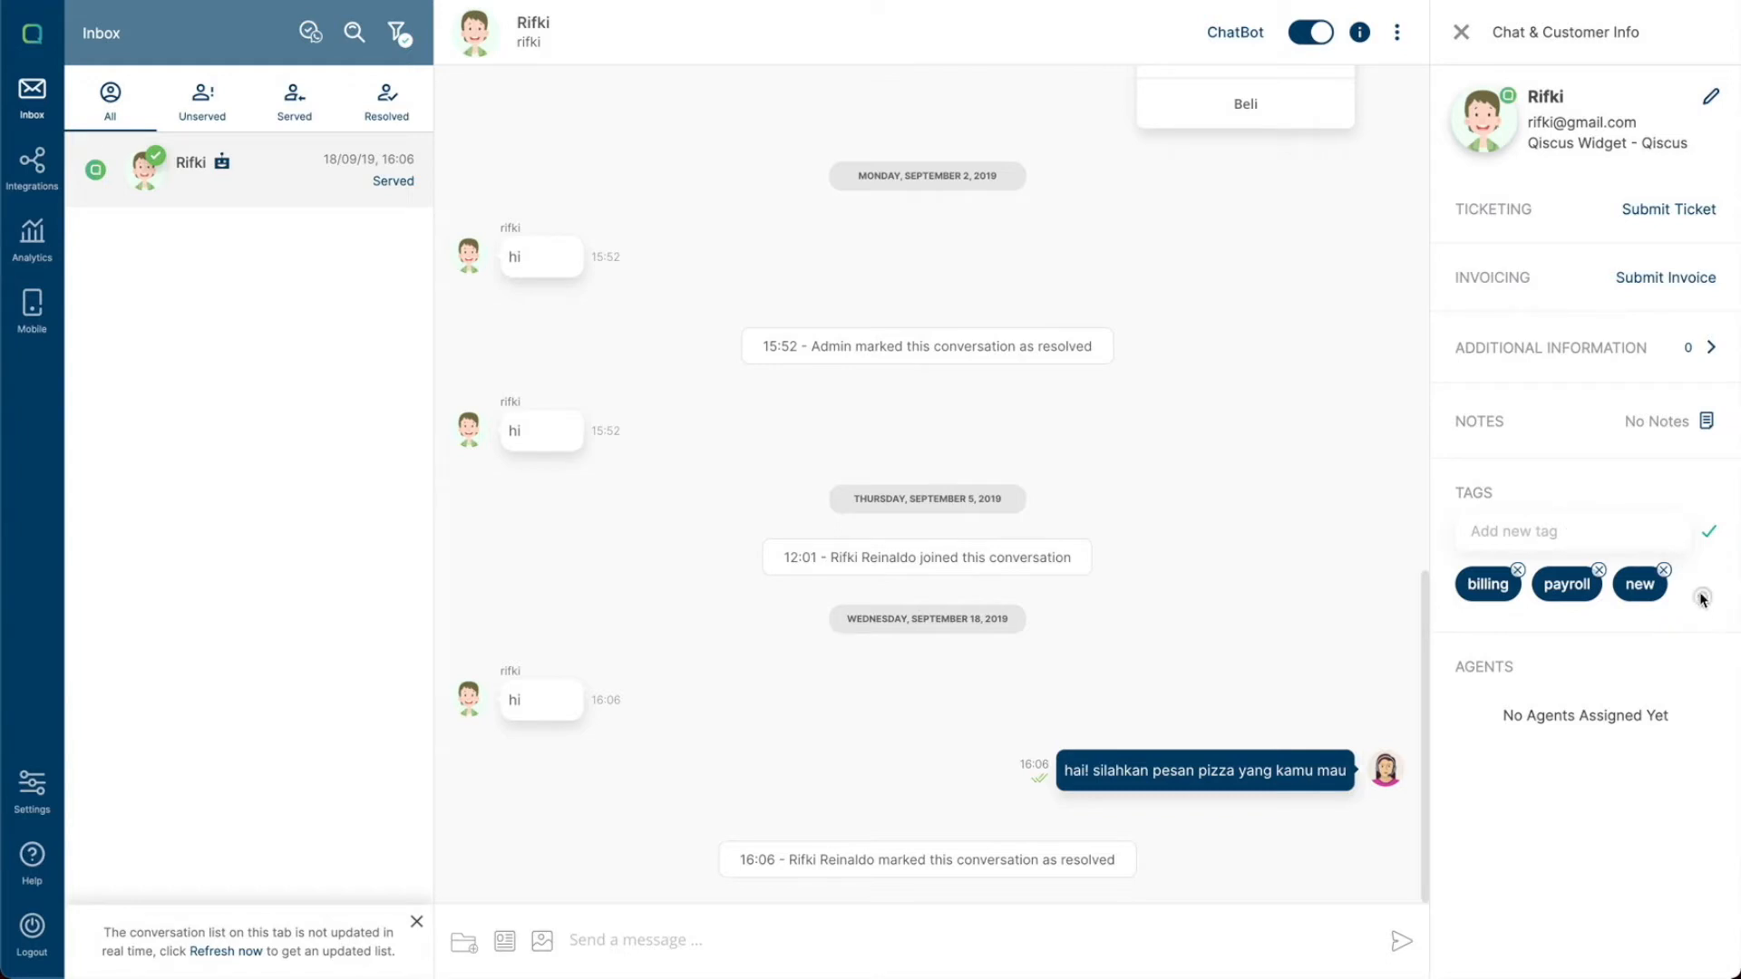
left_click(1666, 531)
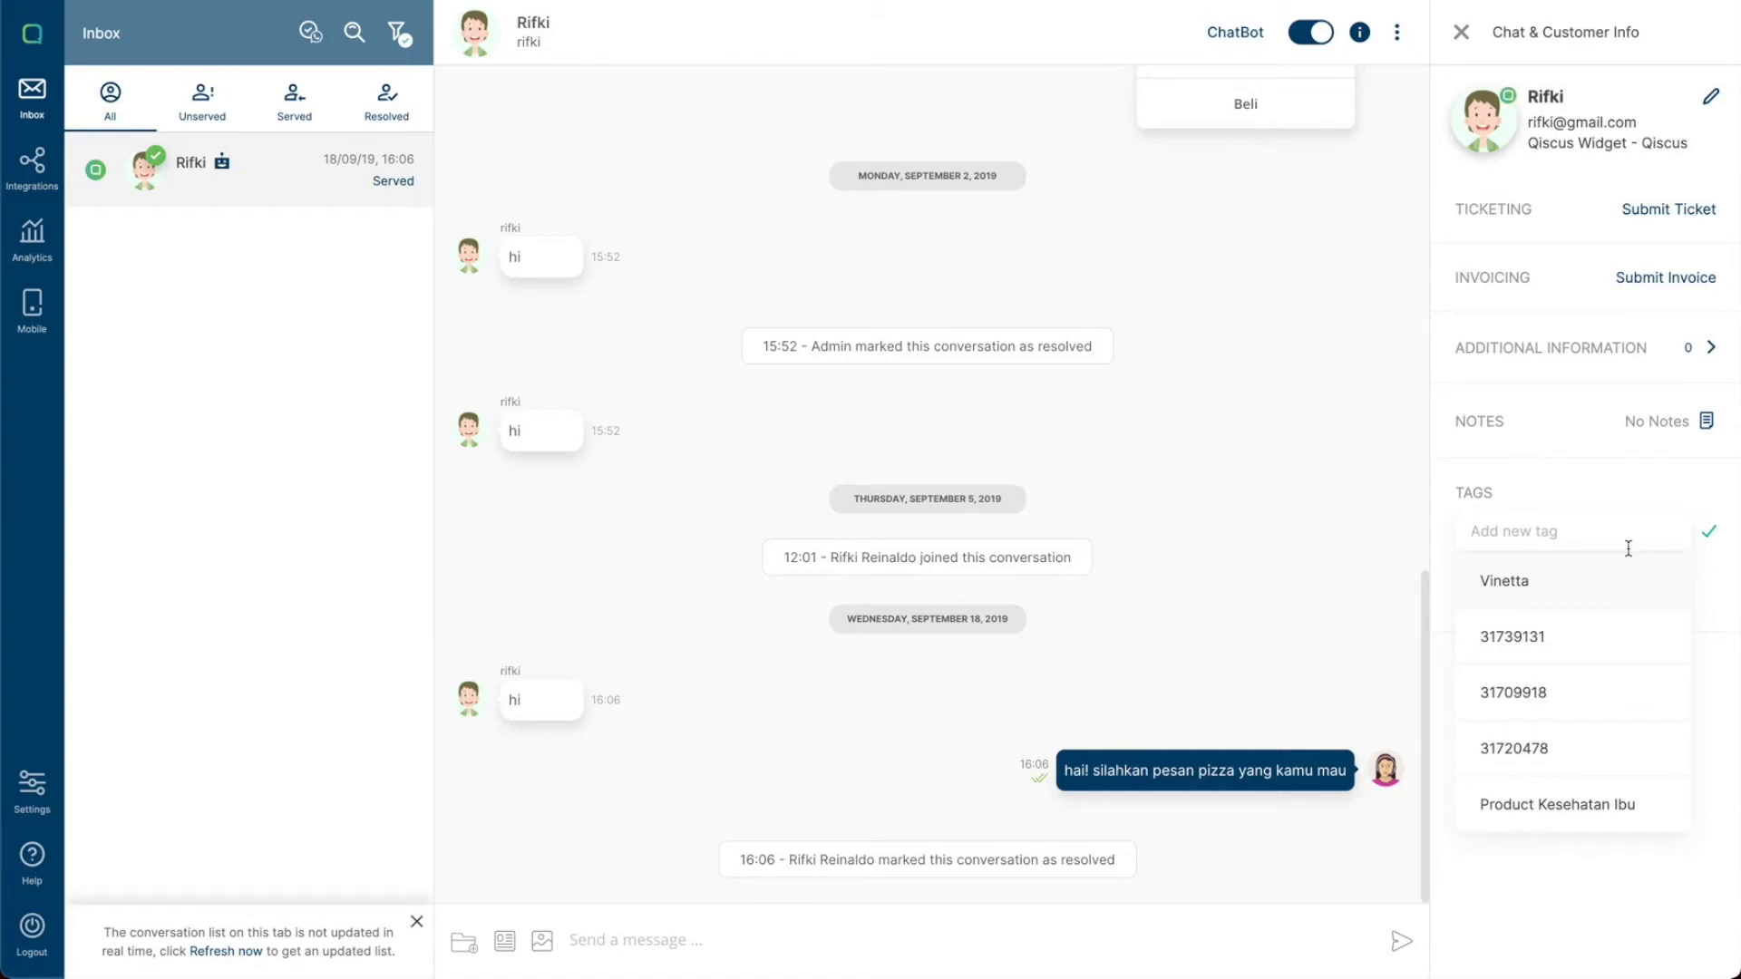
left_click(1565, 602)
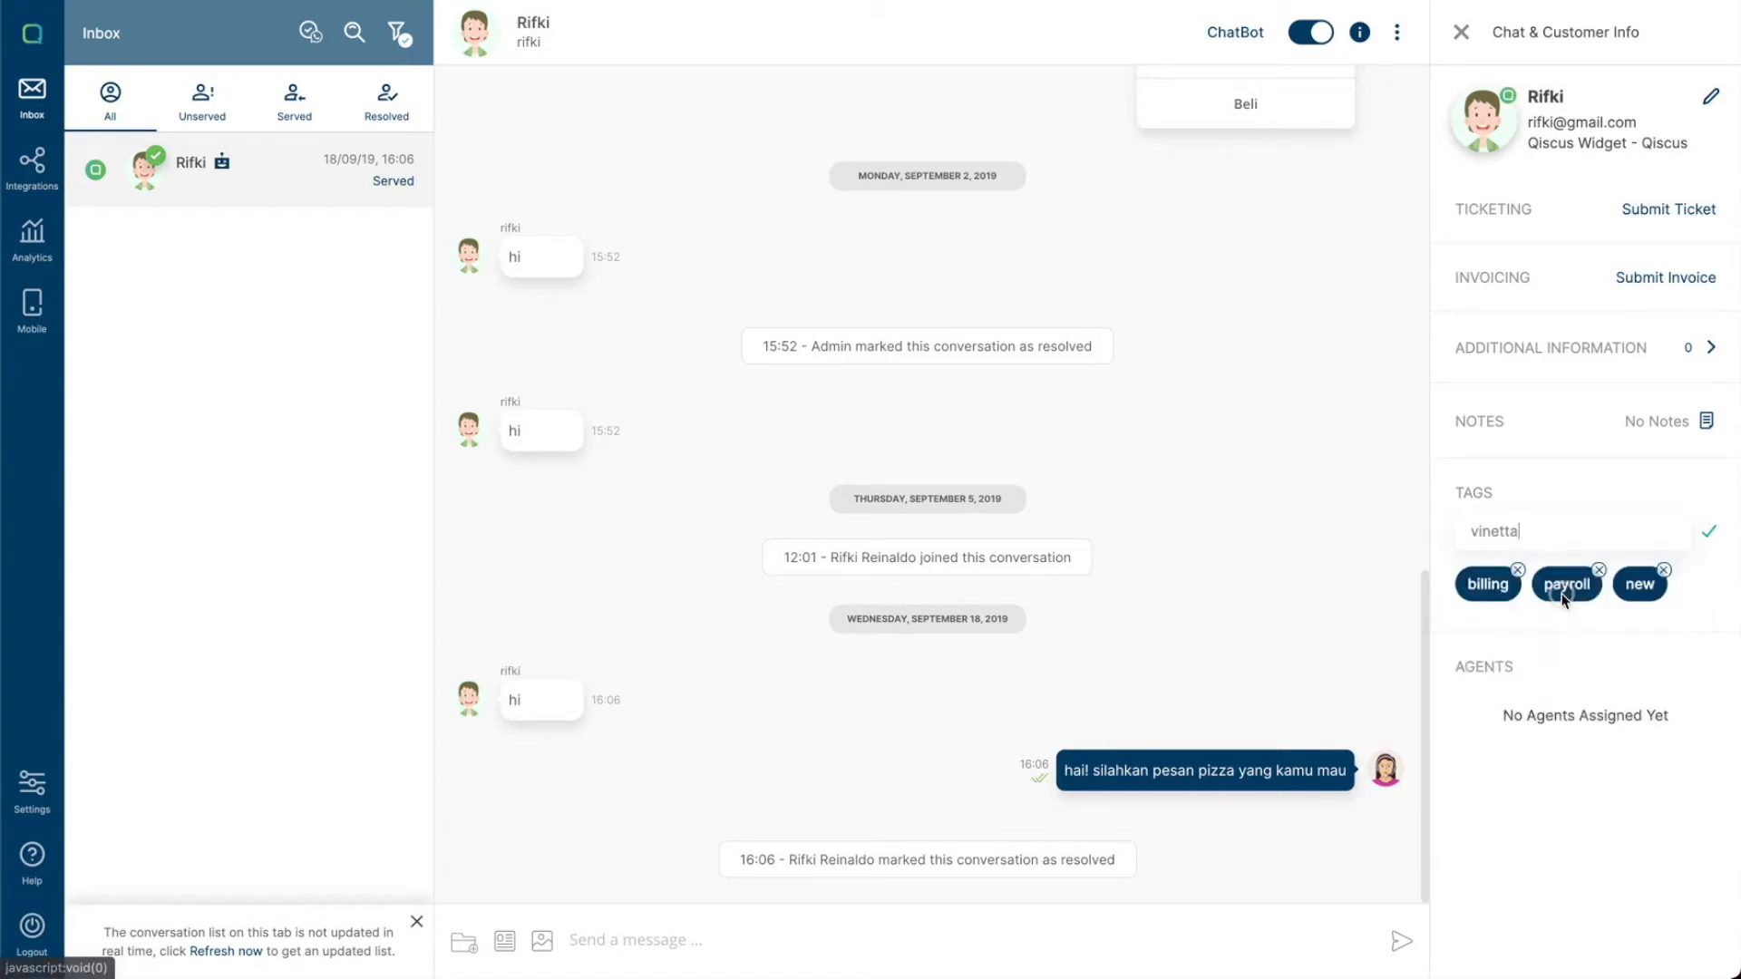
left_click(1708, 535)
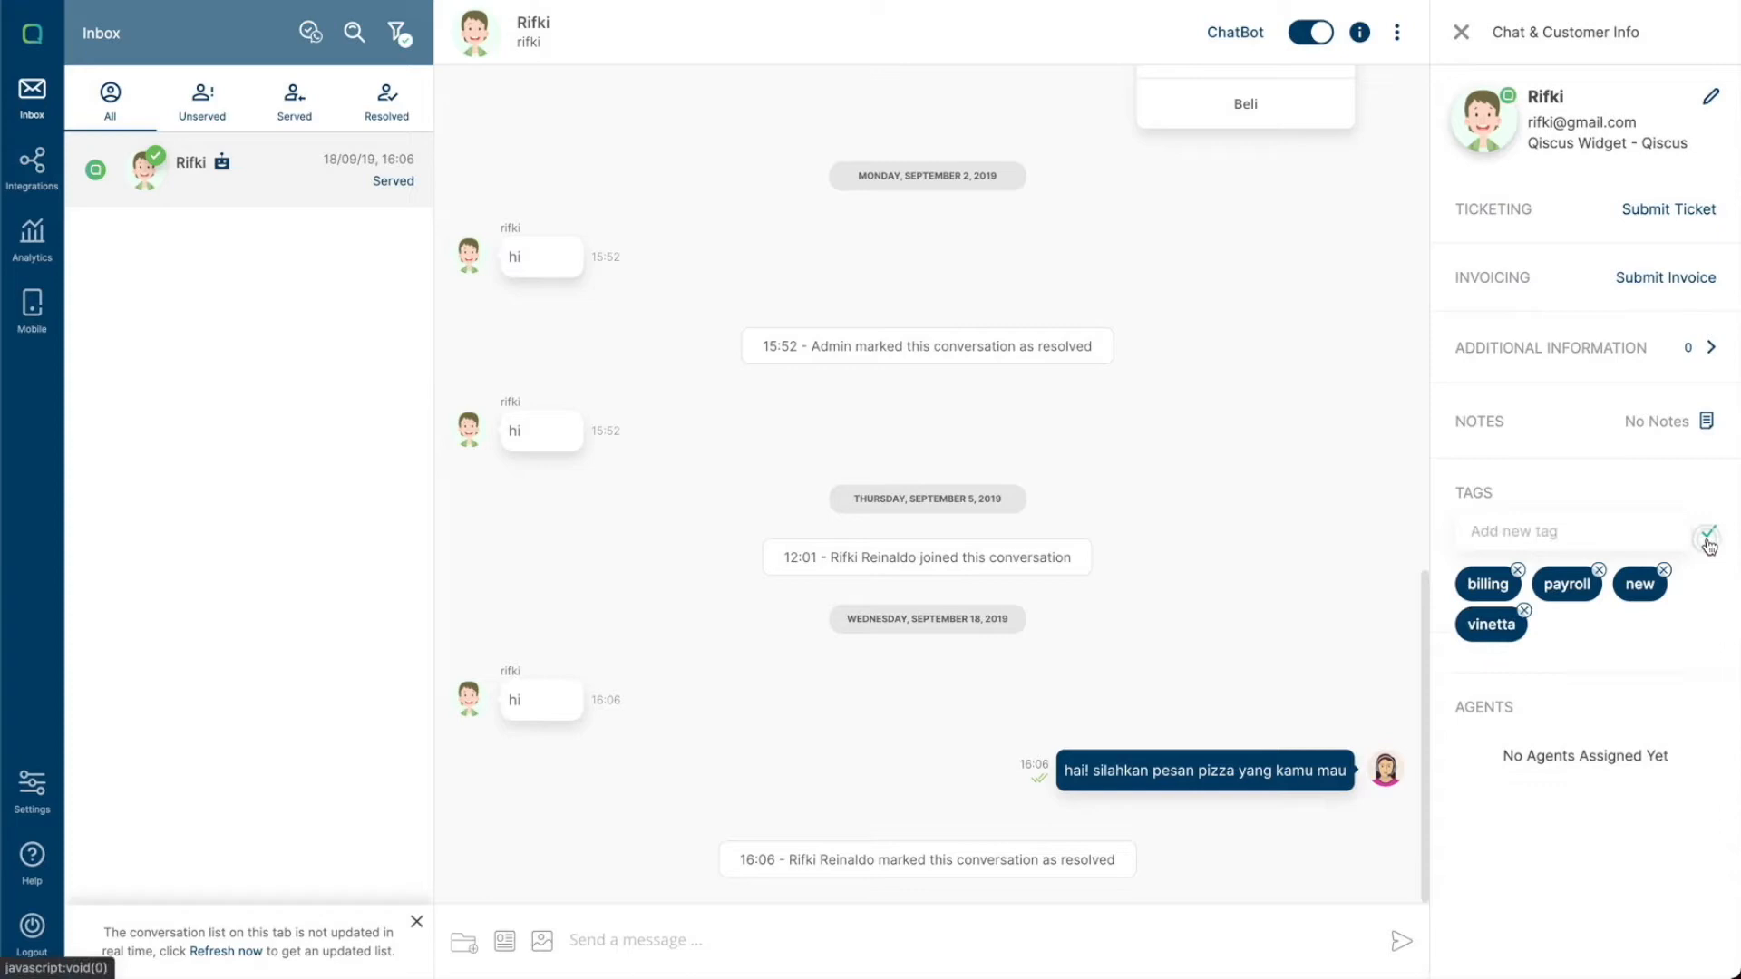
- Replace the new tag in the filter with vinetta and apply it
left_click(399, 36)
left_click(141, 280)
left_click(164, 254)
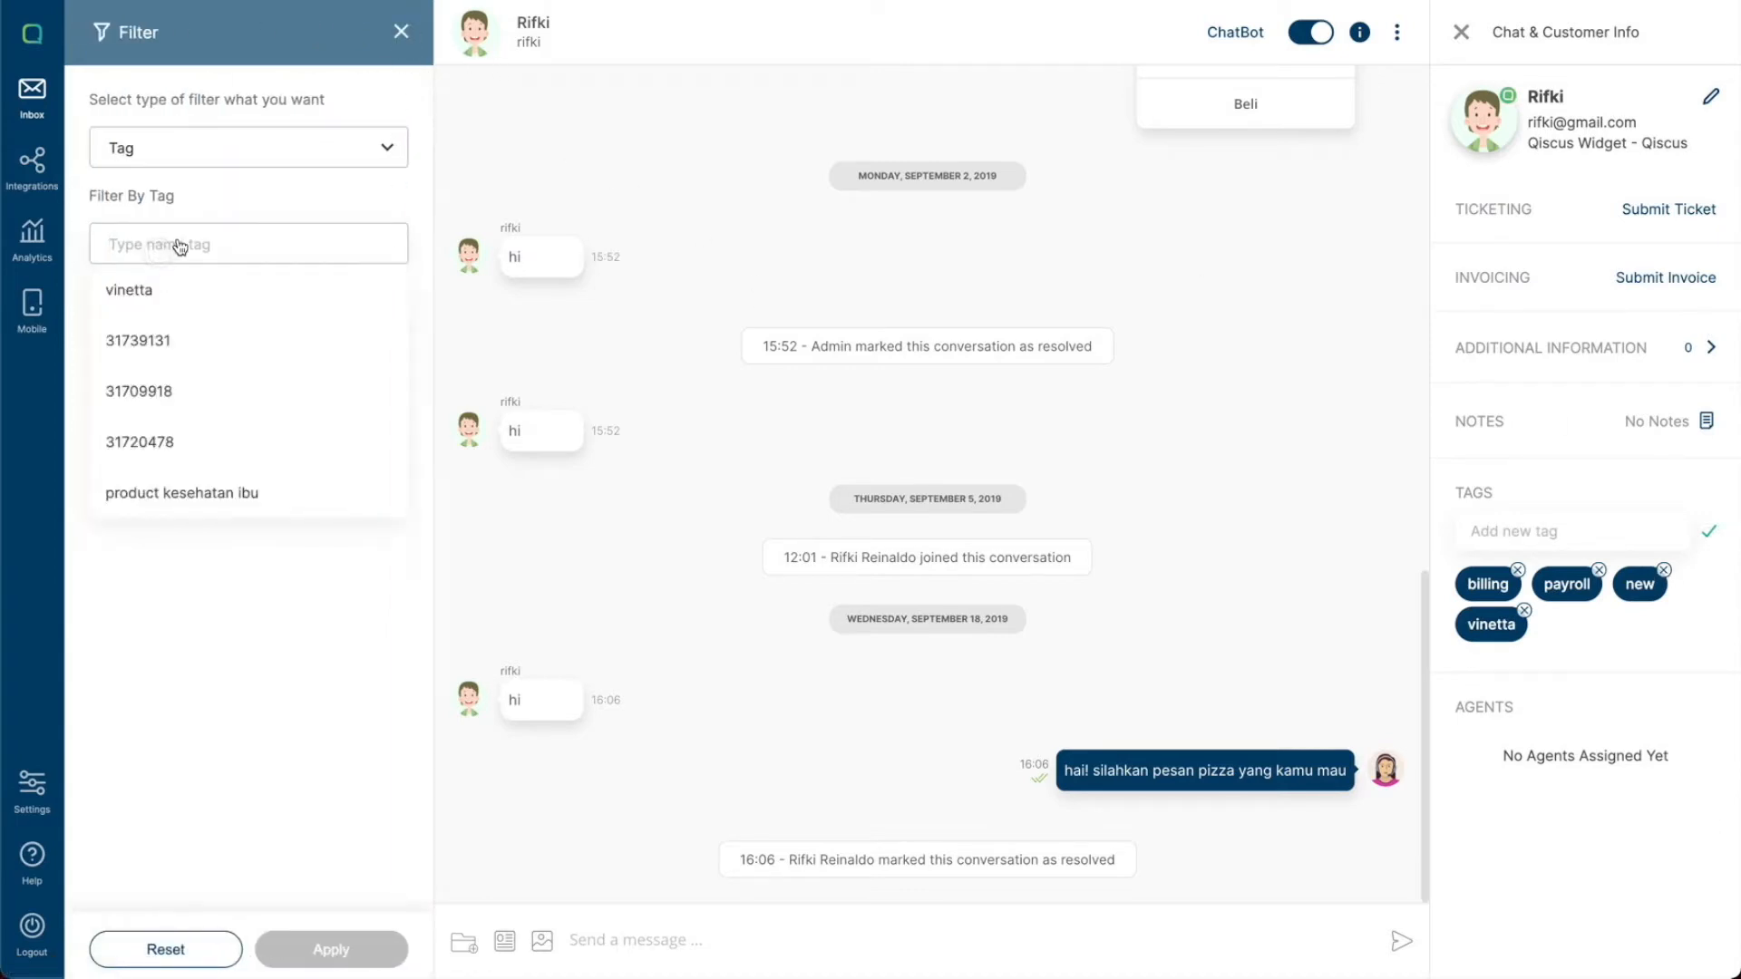
left_click(147, 292)
left_click(140, 278)
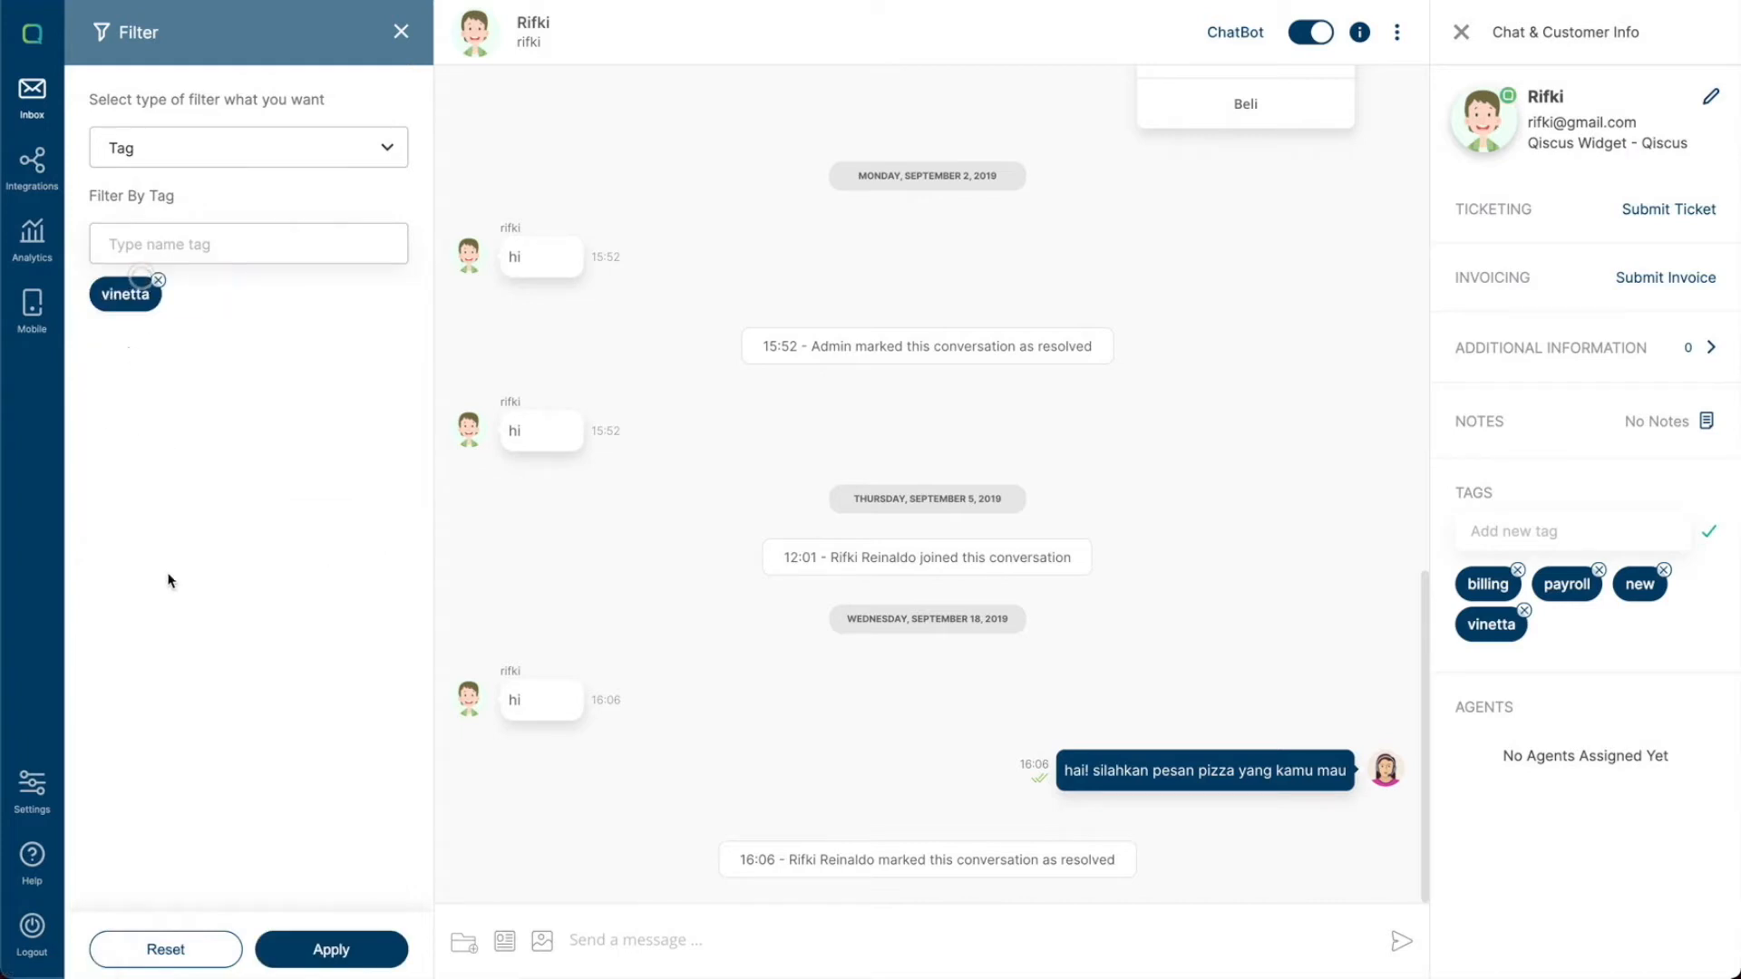
left_click(341, 951)
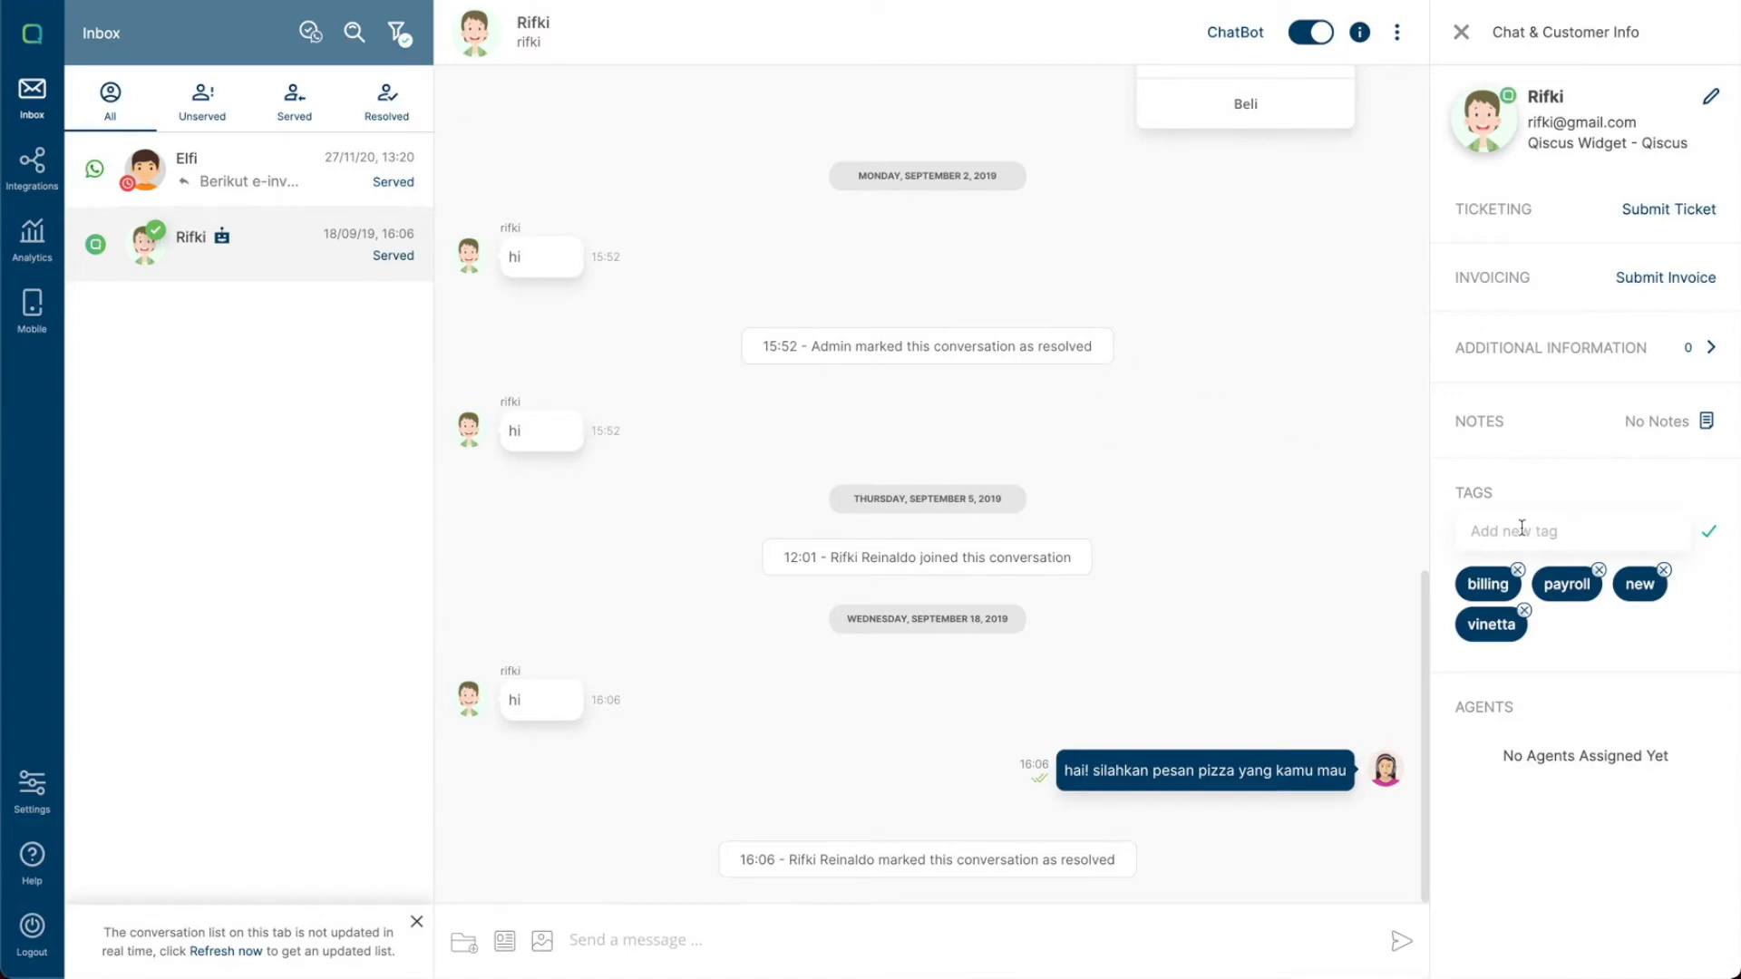
- Switch the filter type to Bot, choose Disable, and apply it
left_click(402, 36)
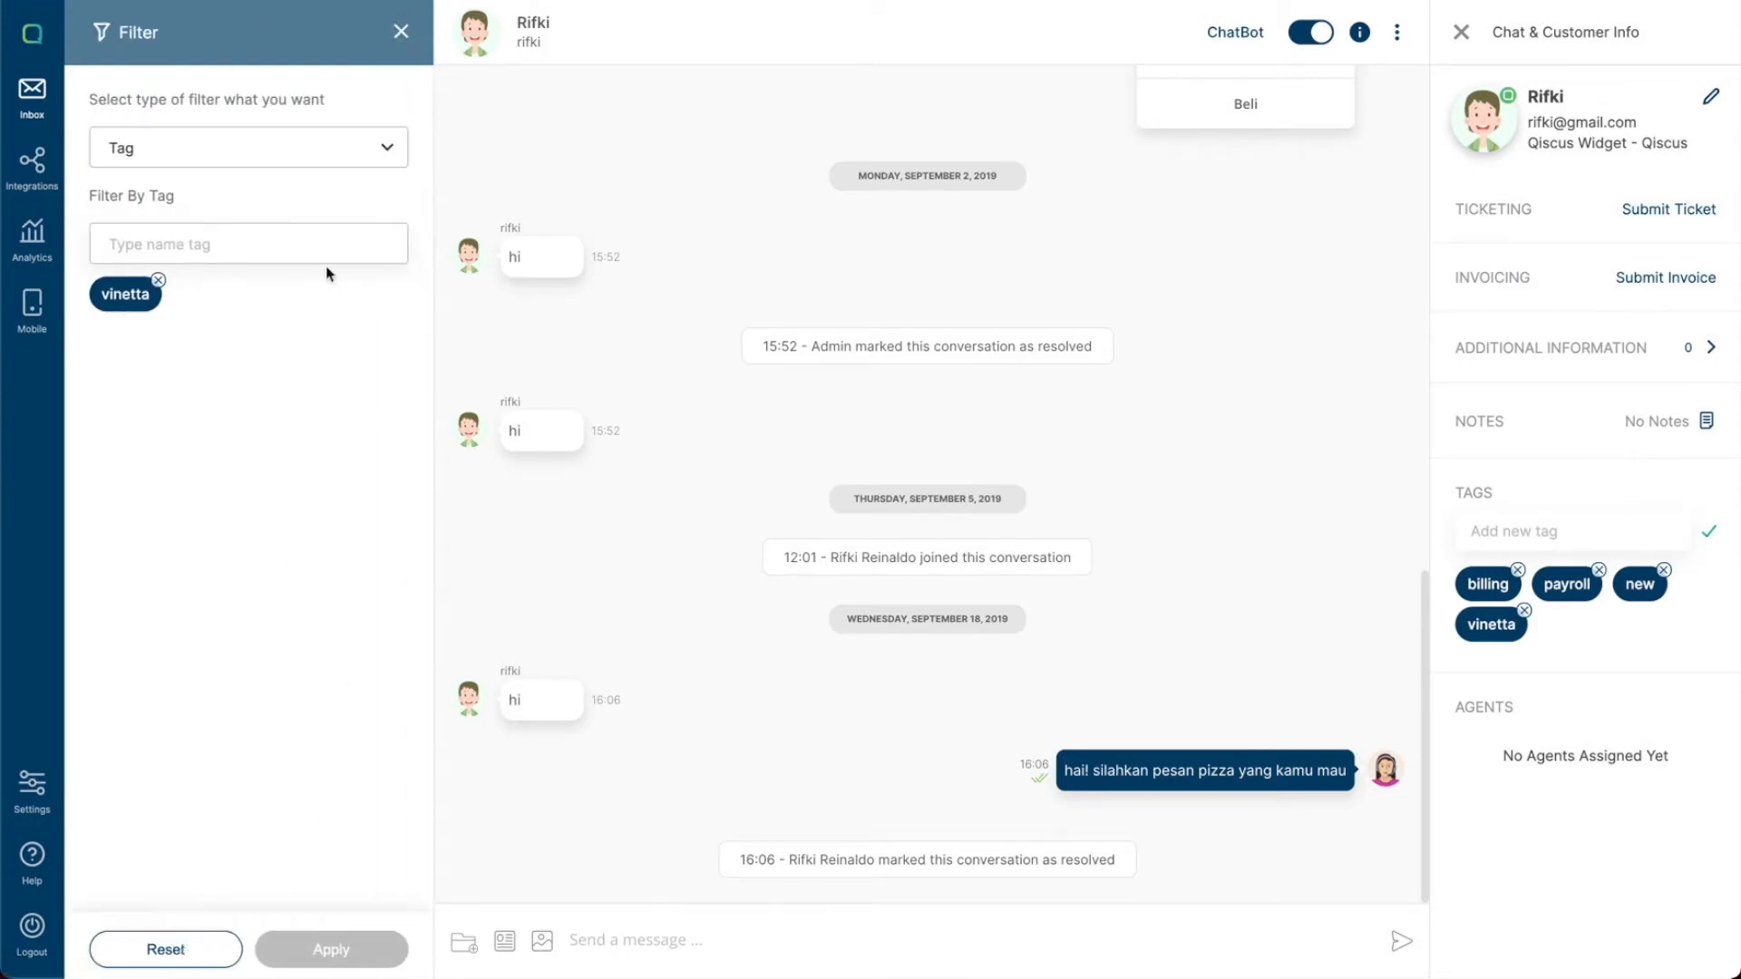
left_click(334, 159)
left_click(176, 304)
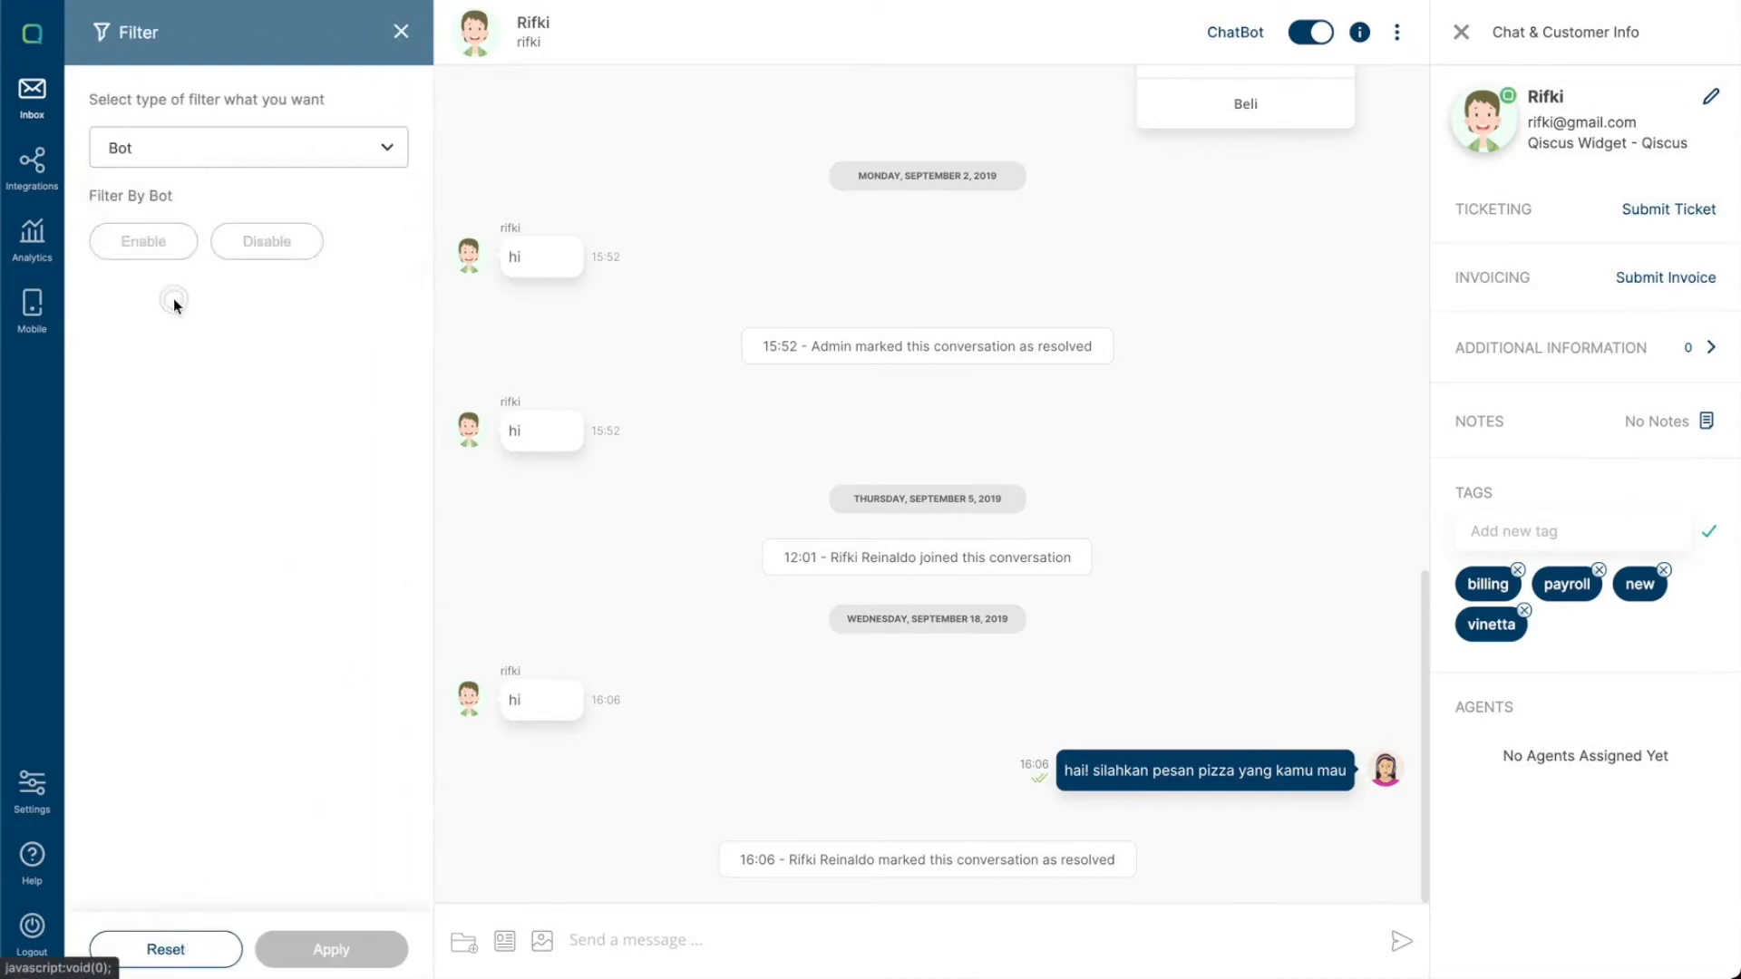
left_click(268, 243)
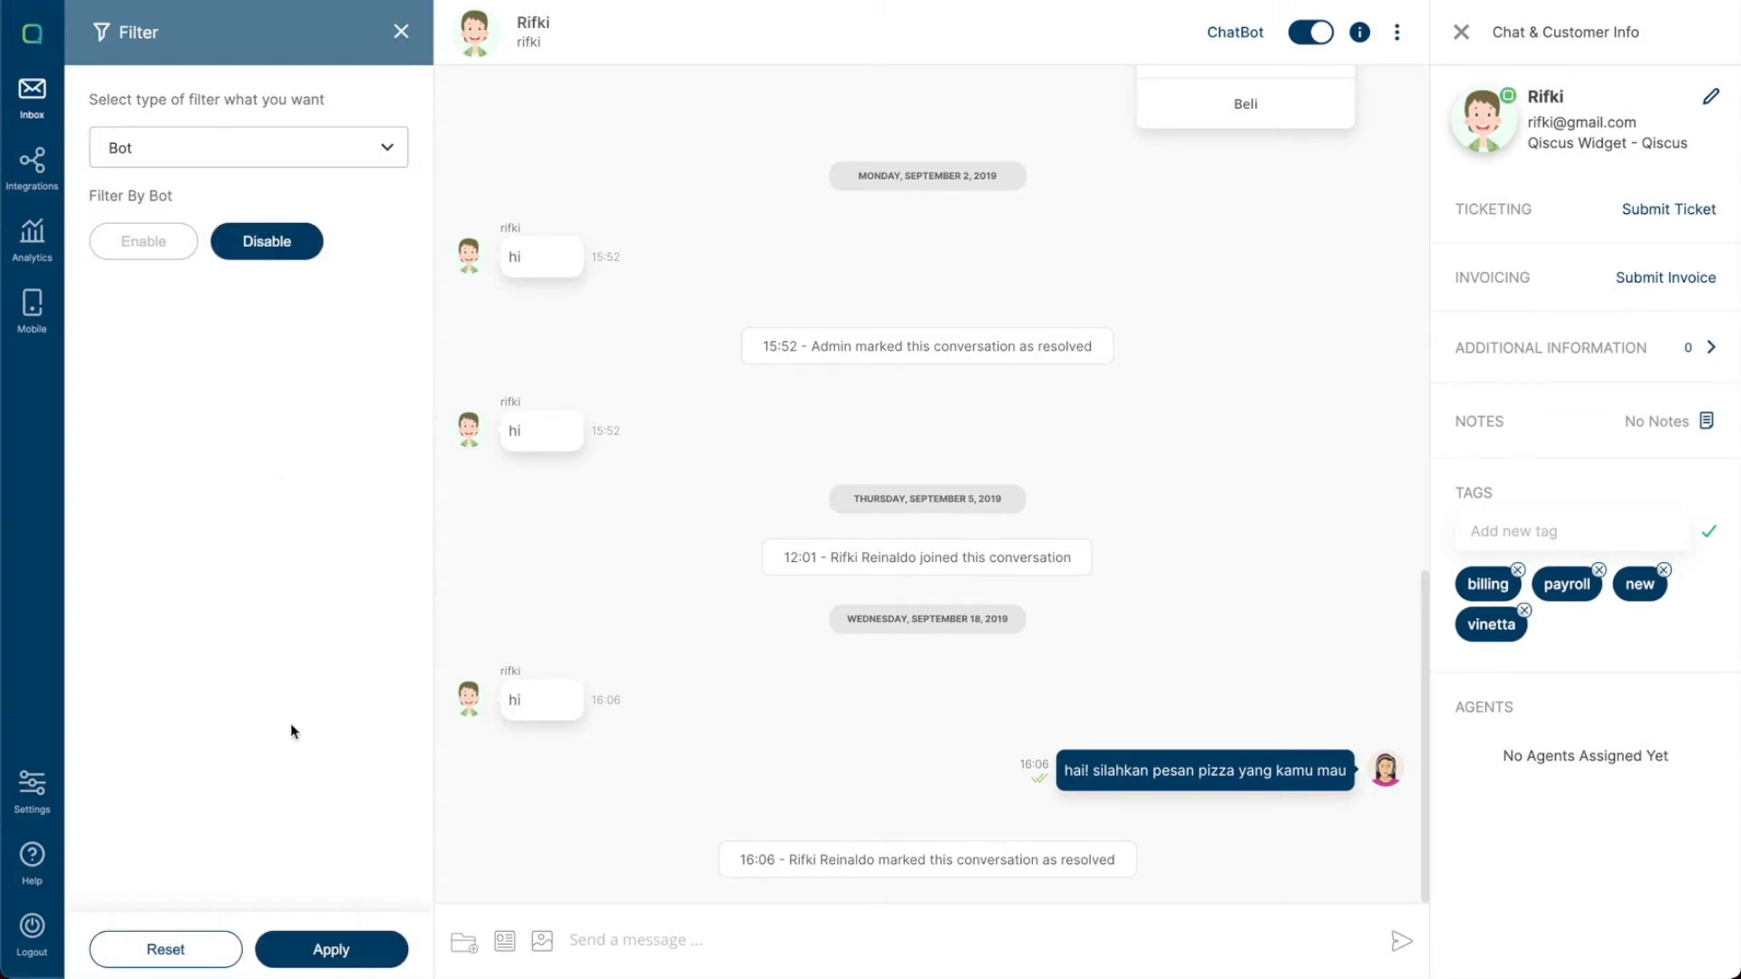
left_click(342, 950)
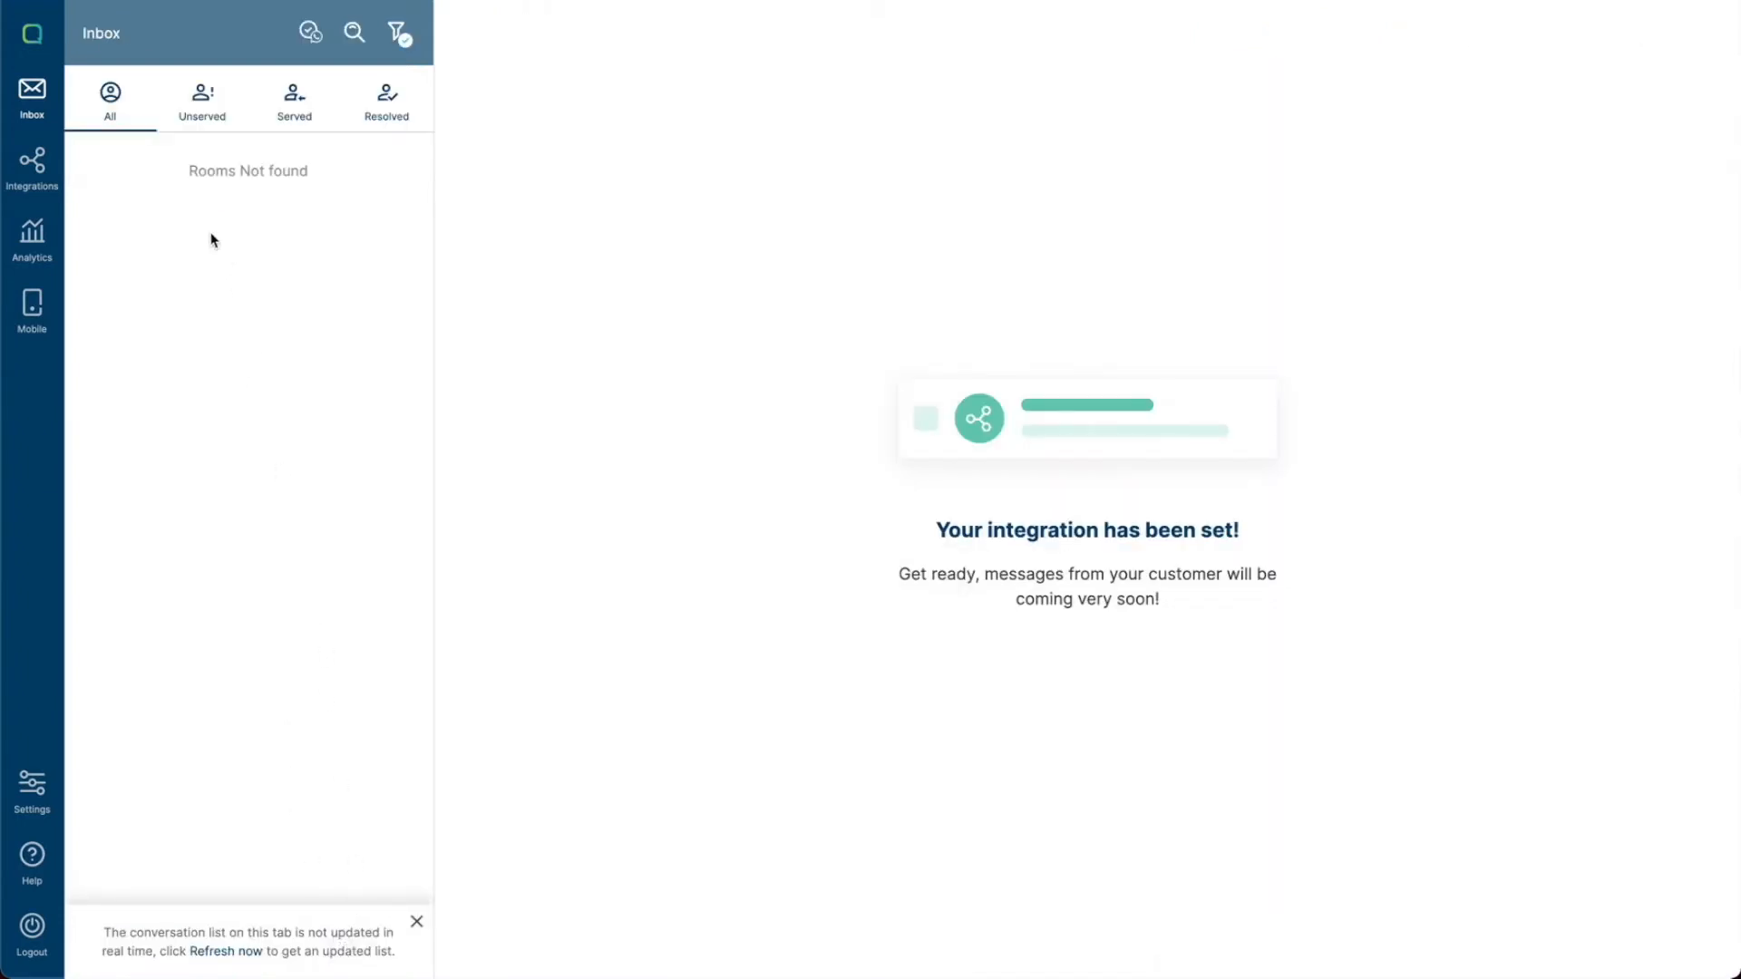
- Browse the Unserved, Served, Resolved and All tabs and scroll through the conversation list
left_click(194, 128)
left_click(115, 118)
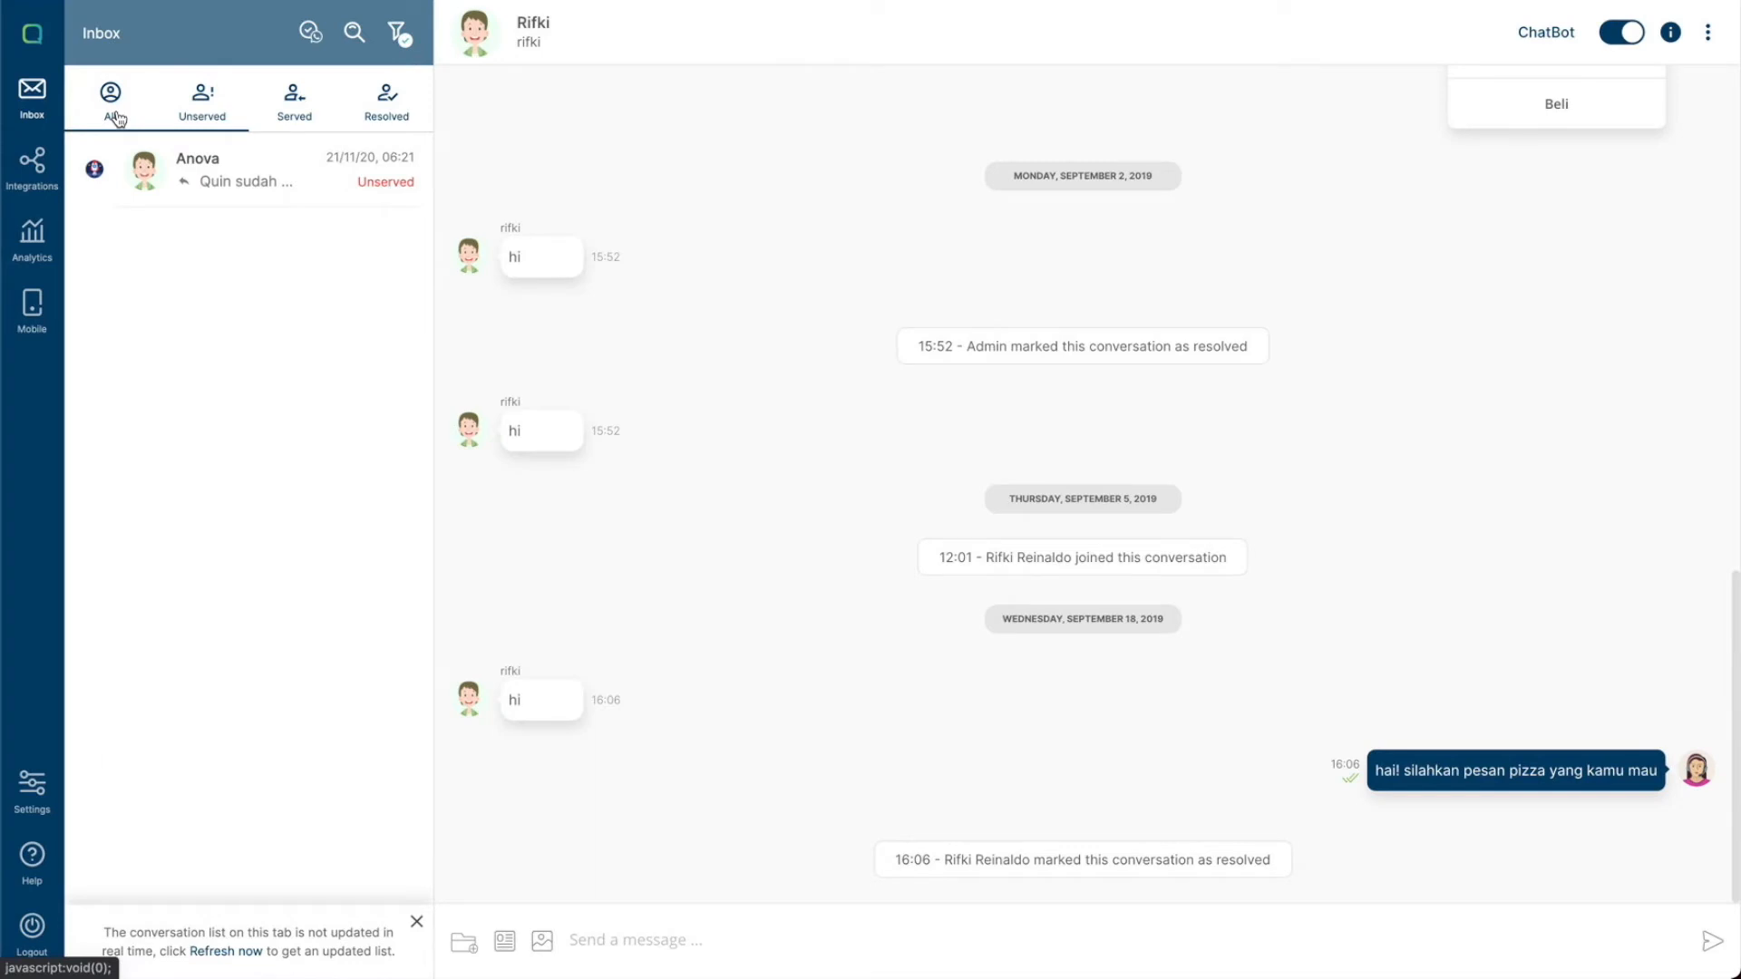
left_click(194, 113)
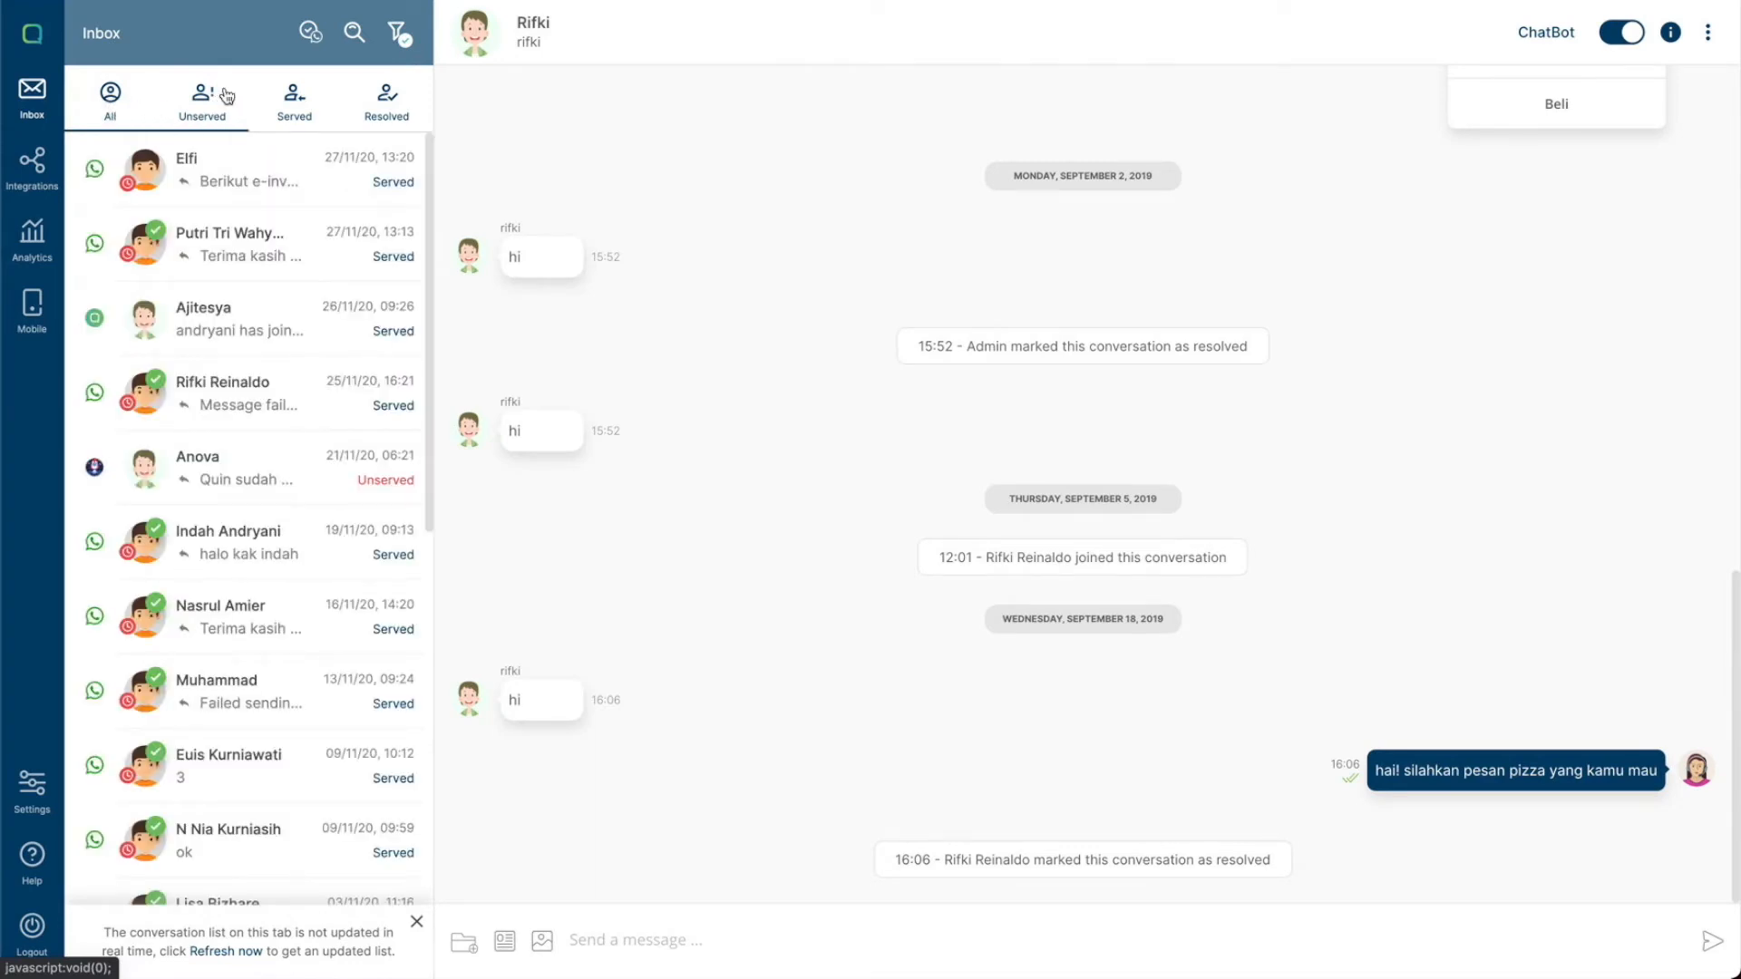
left_click(313, 86)
left_click(399, 35)
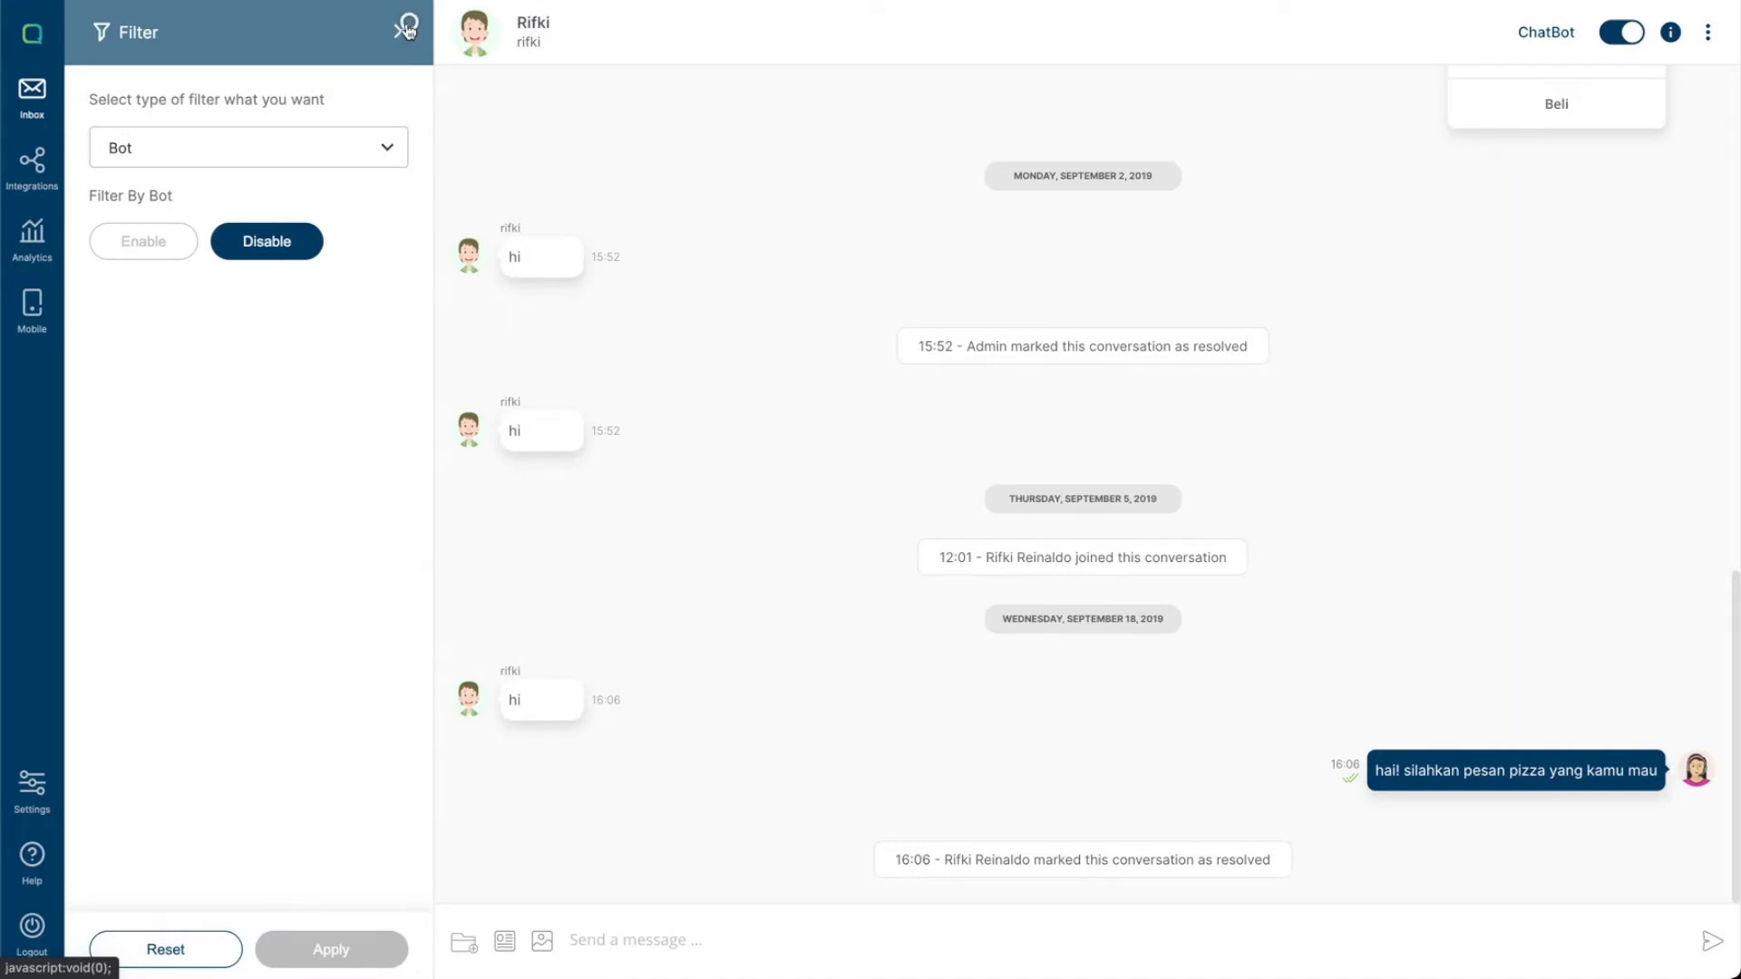
left_click(399, 34)
left_click(229, 116)
left_click(261, 114)
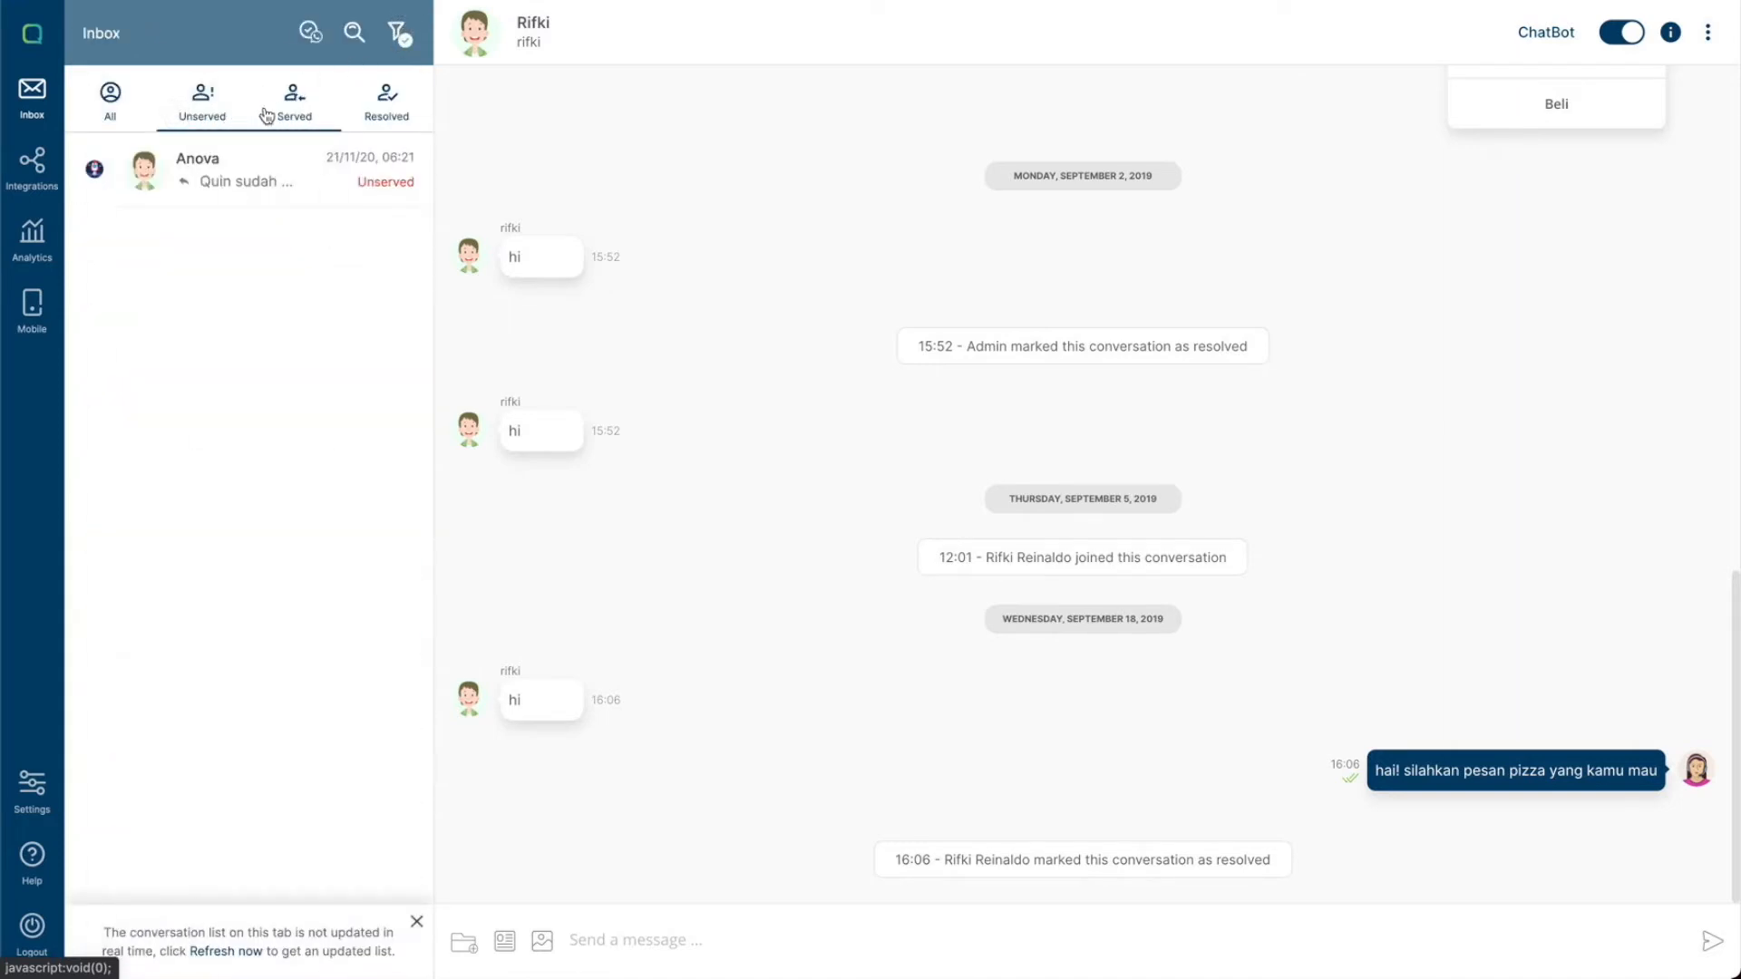
left_click(388, 114)
left_click(183, 118)
left_click(145, 108)
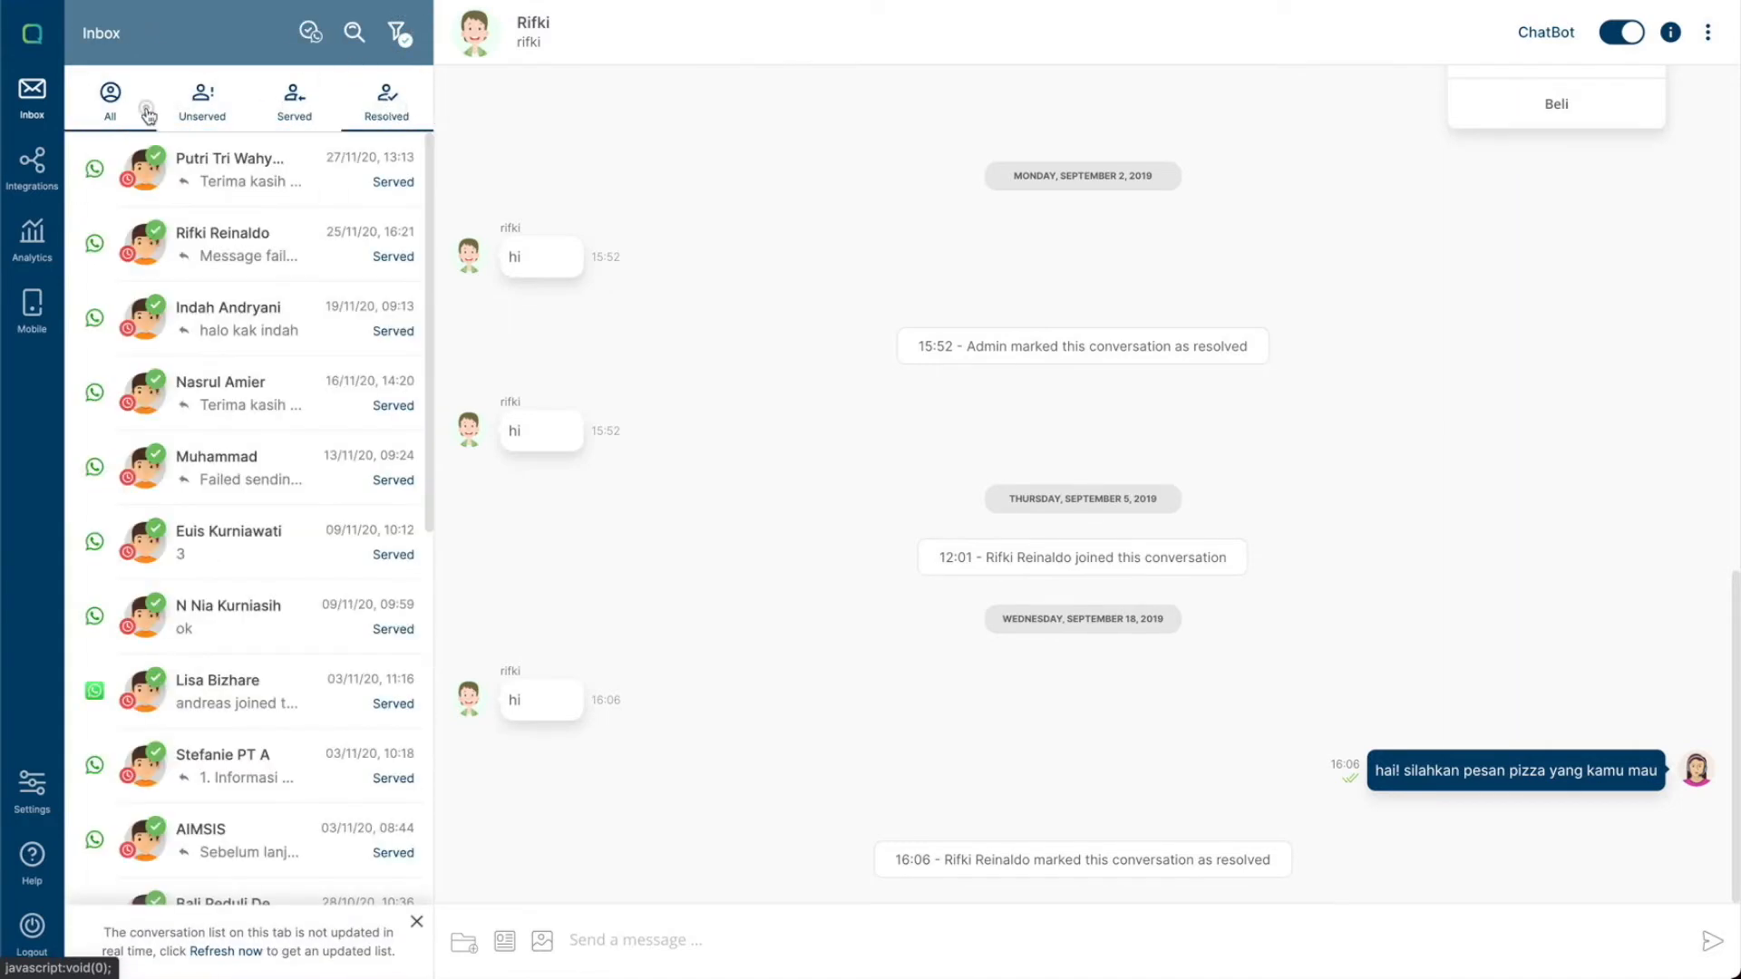
scroll(239, 311, "down", 6)
scroll(239, 311, "down", 10)
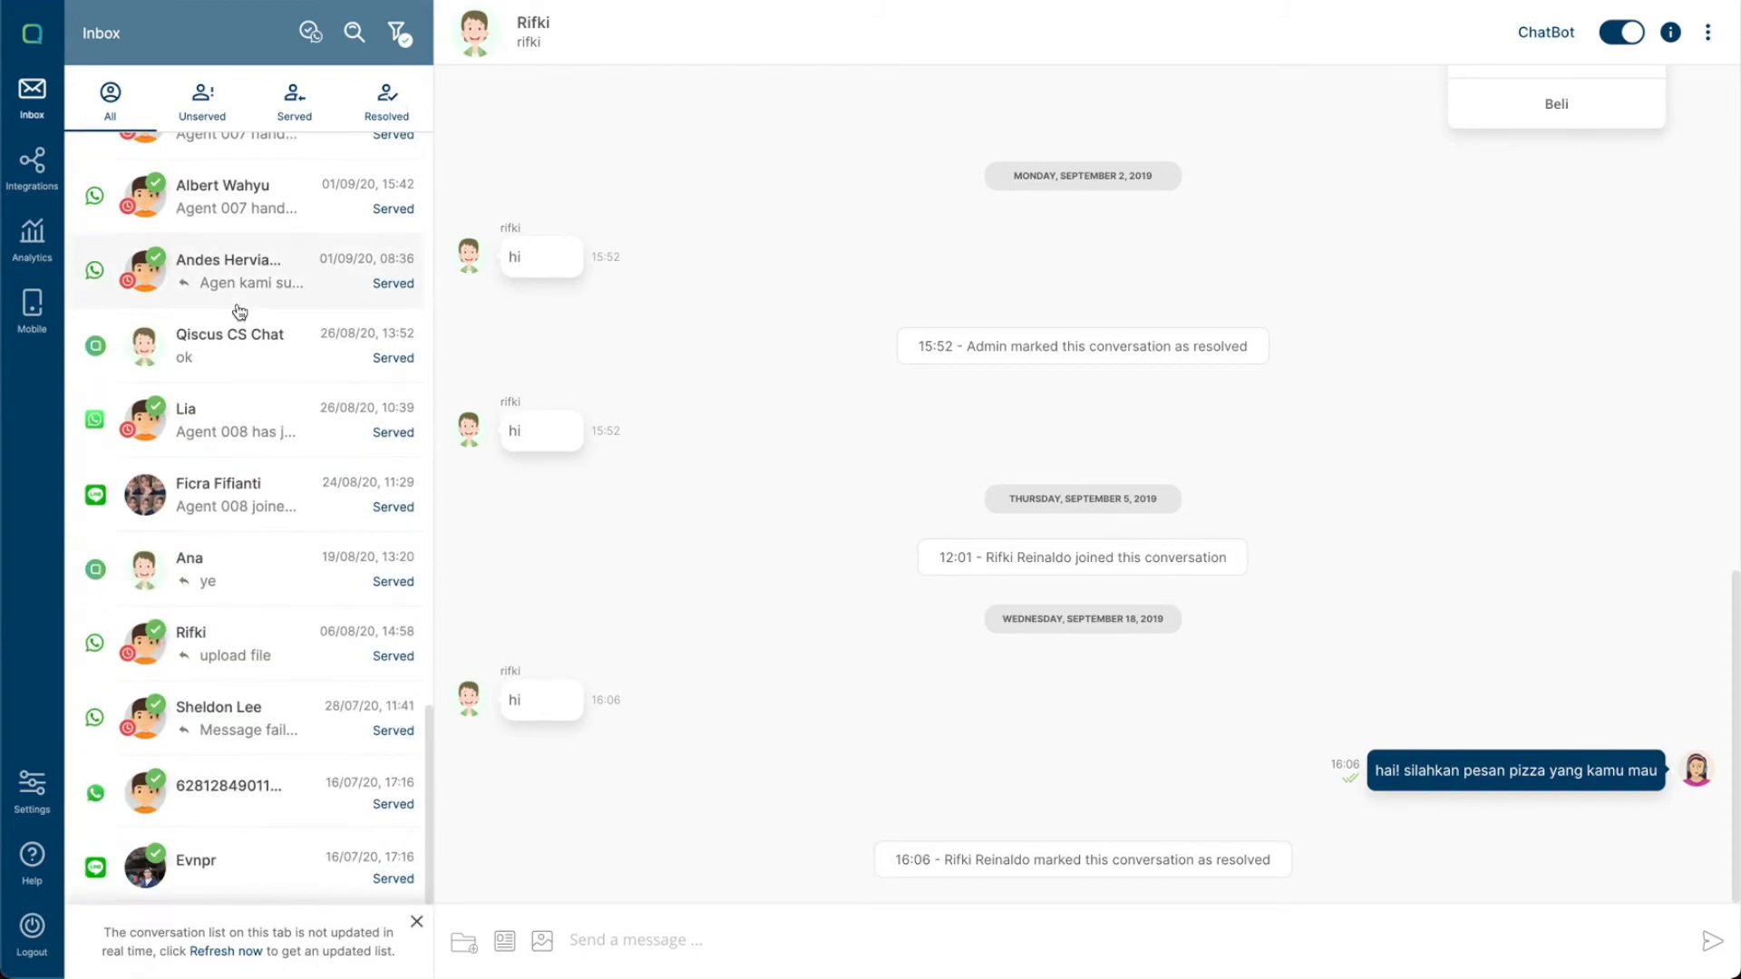
- Clear the Bot Disable selection in the filter and close the filter panel
left_click(399, 33)
left_click(306, 160)
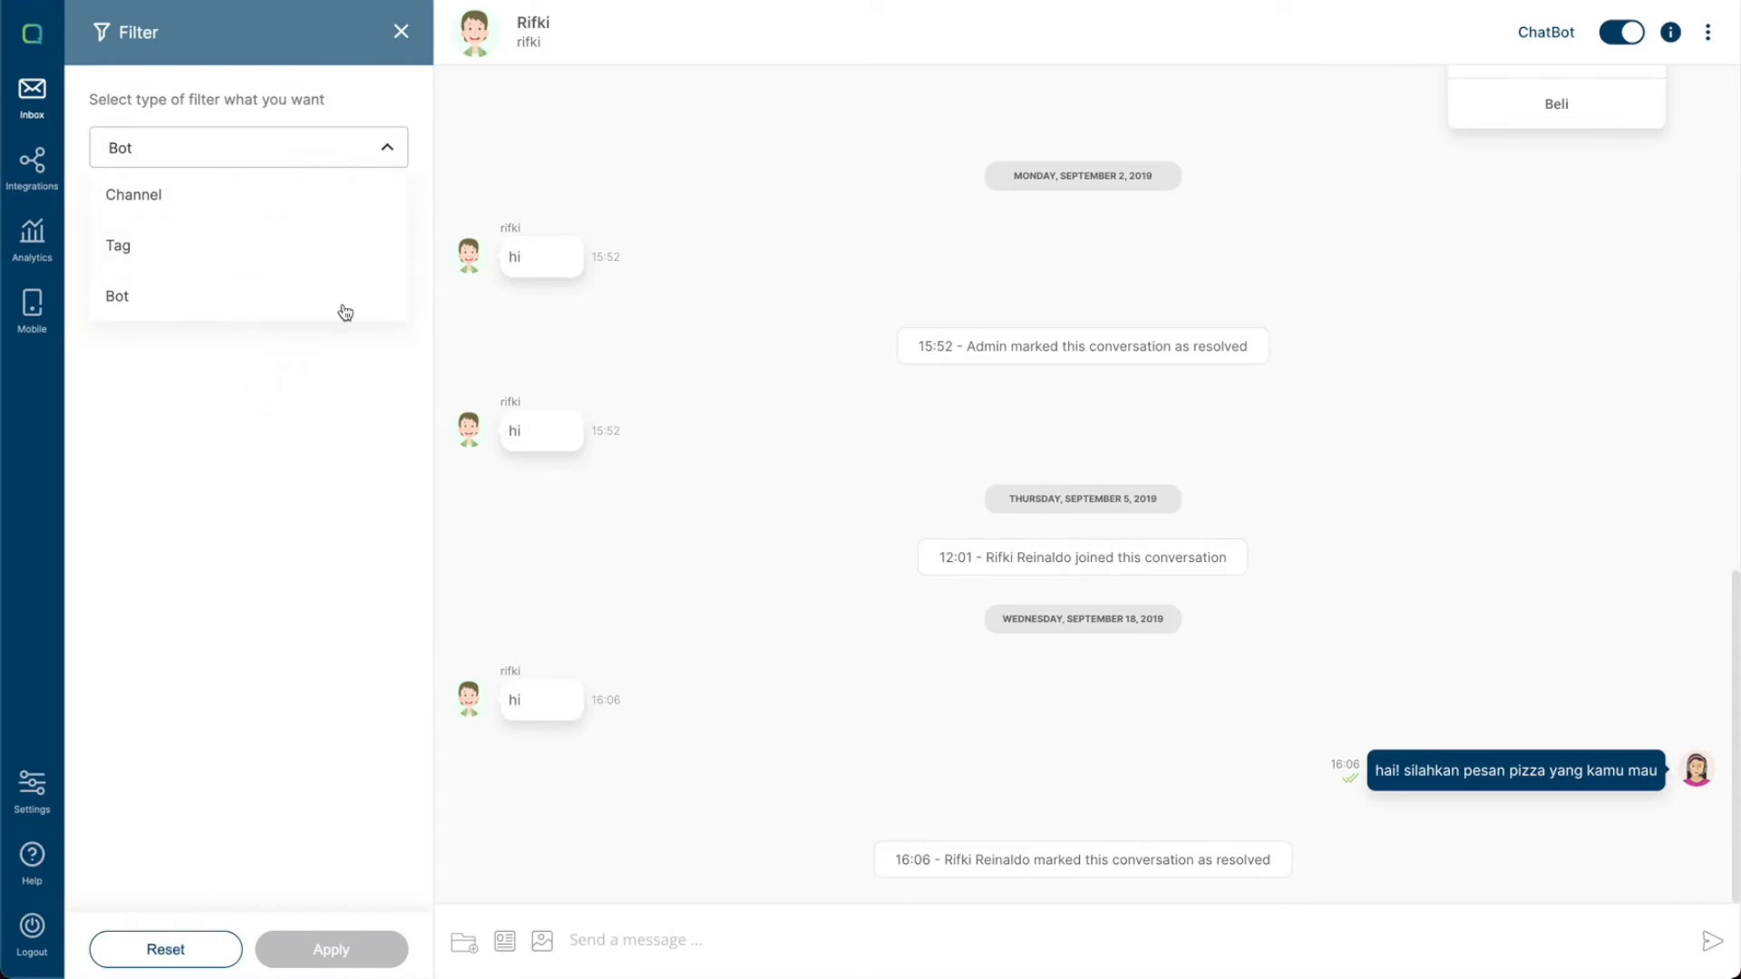
left_click(389, 152)
left_click(302, 246)
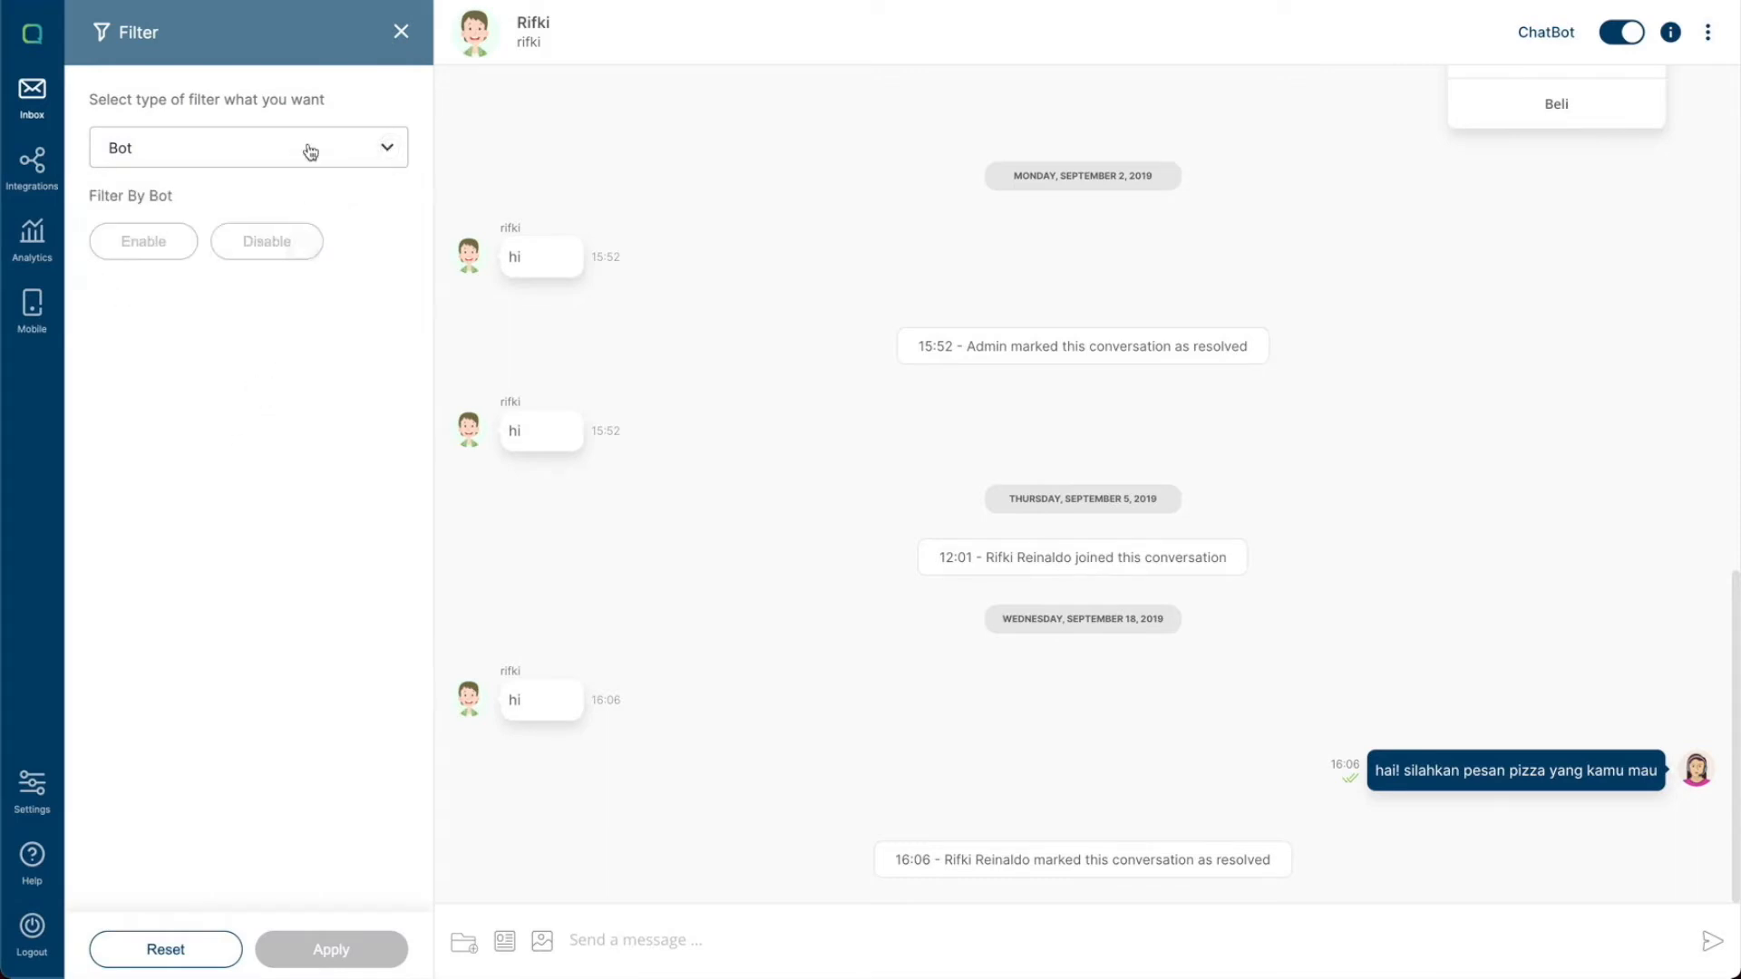
left_click(400, 33)
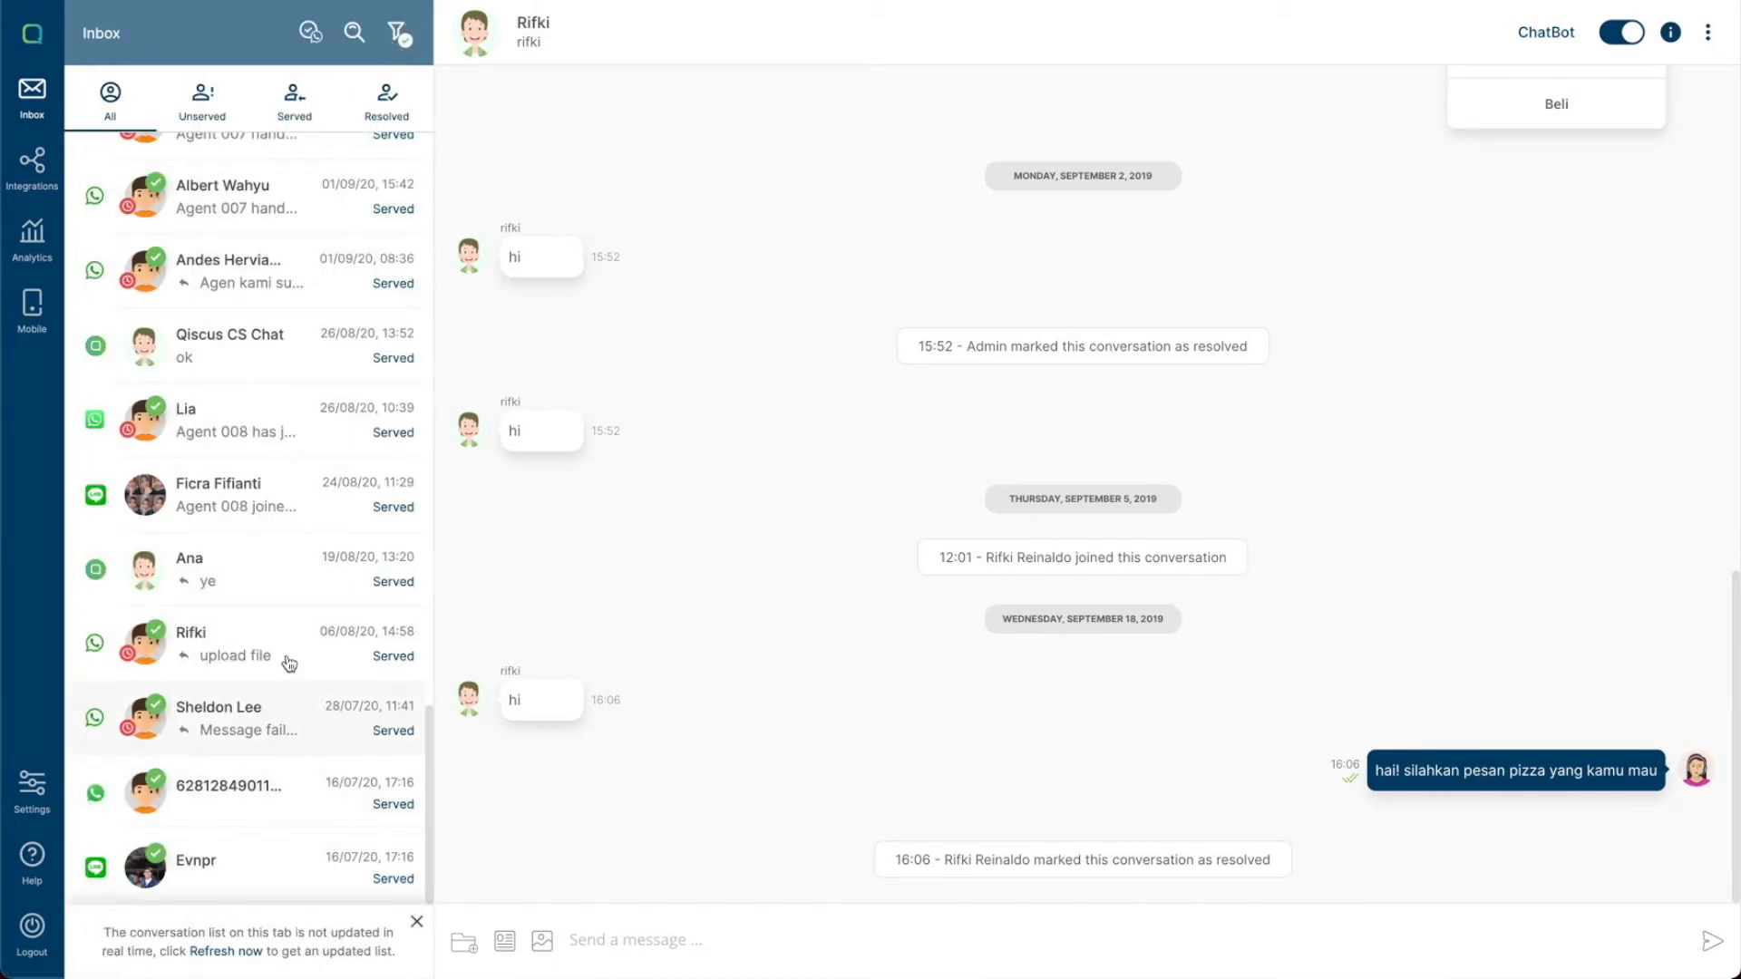
- Switch to the CodePen demo page and send the message Hi through the Galaxy Service chat widget
left_click(233, 505)
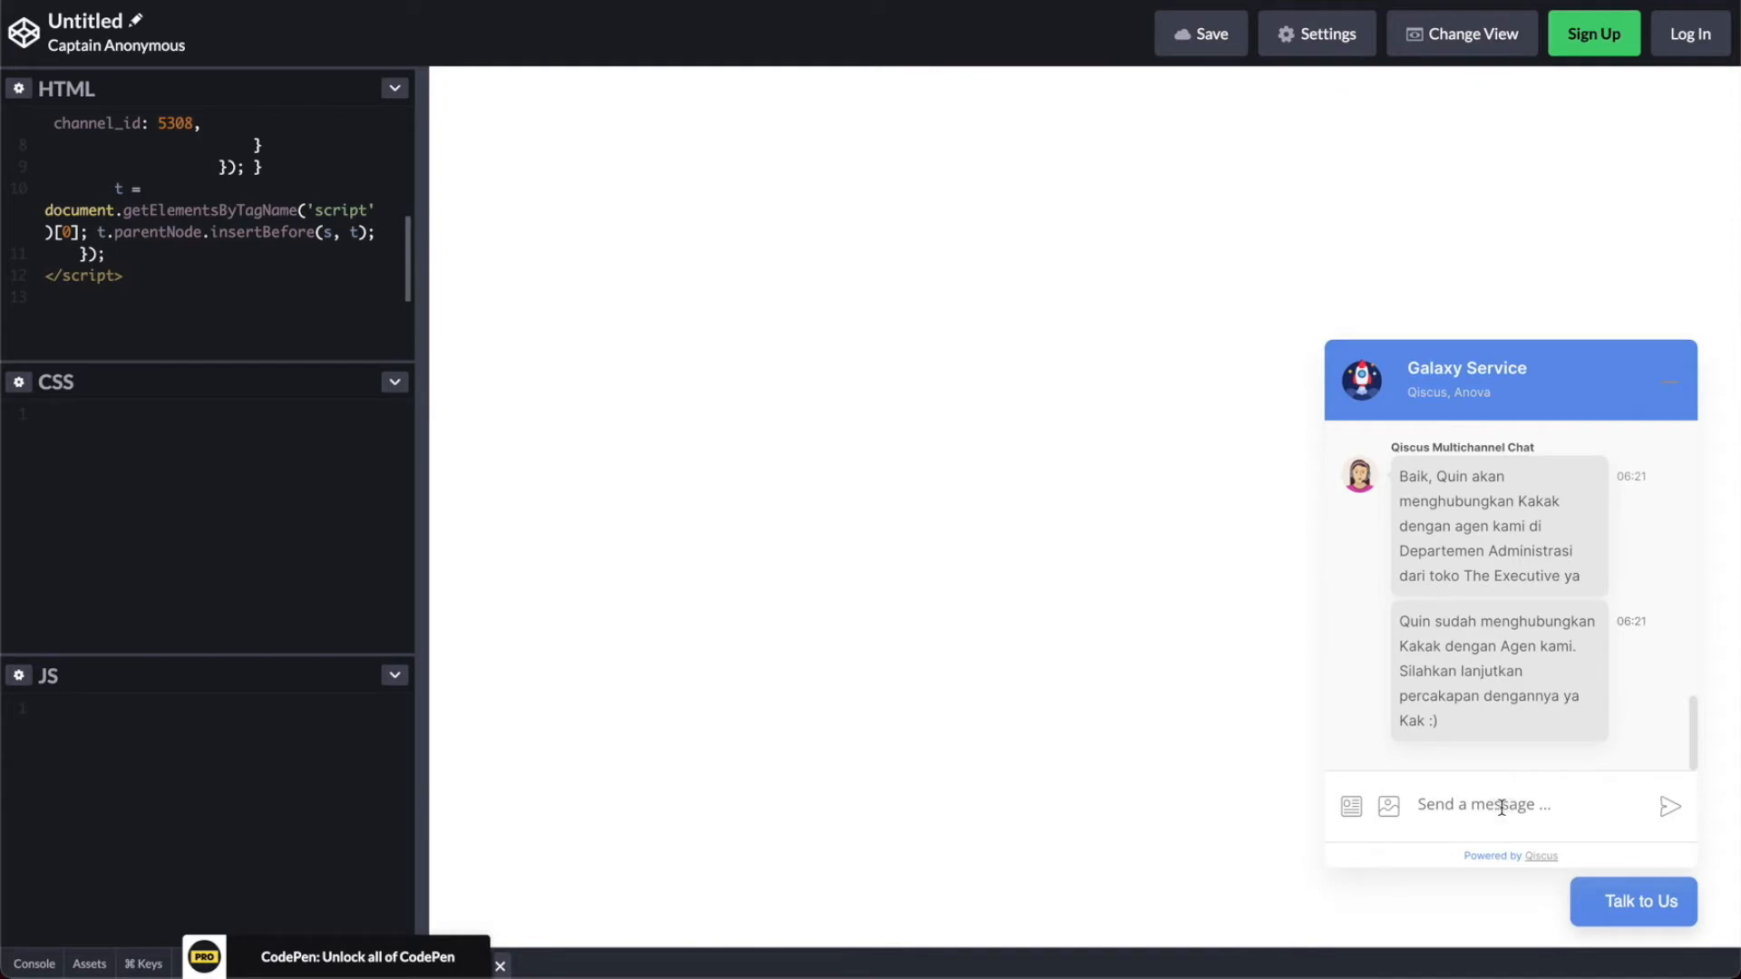
type("Hi")
key("Return")
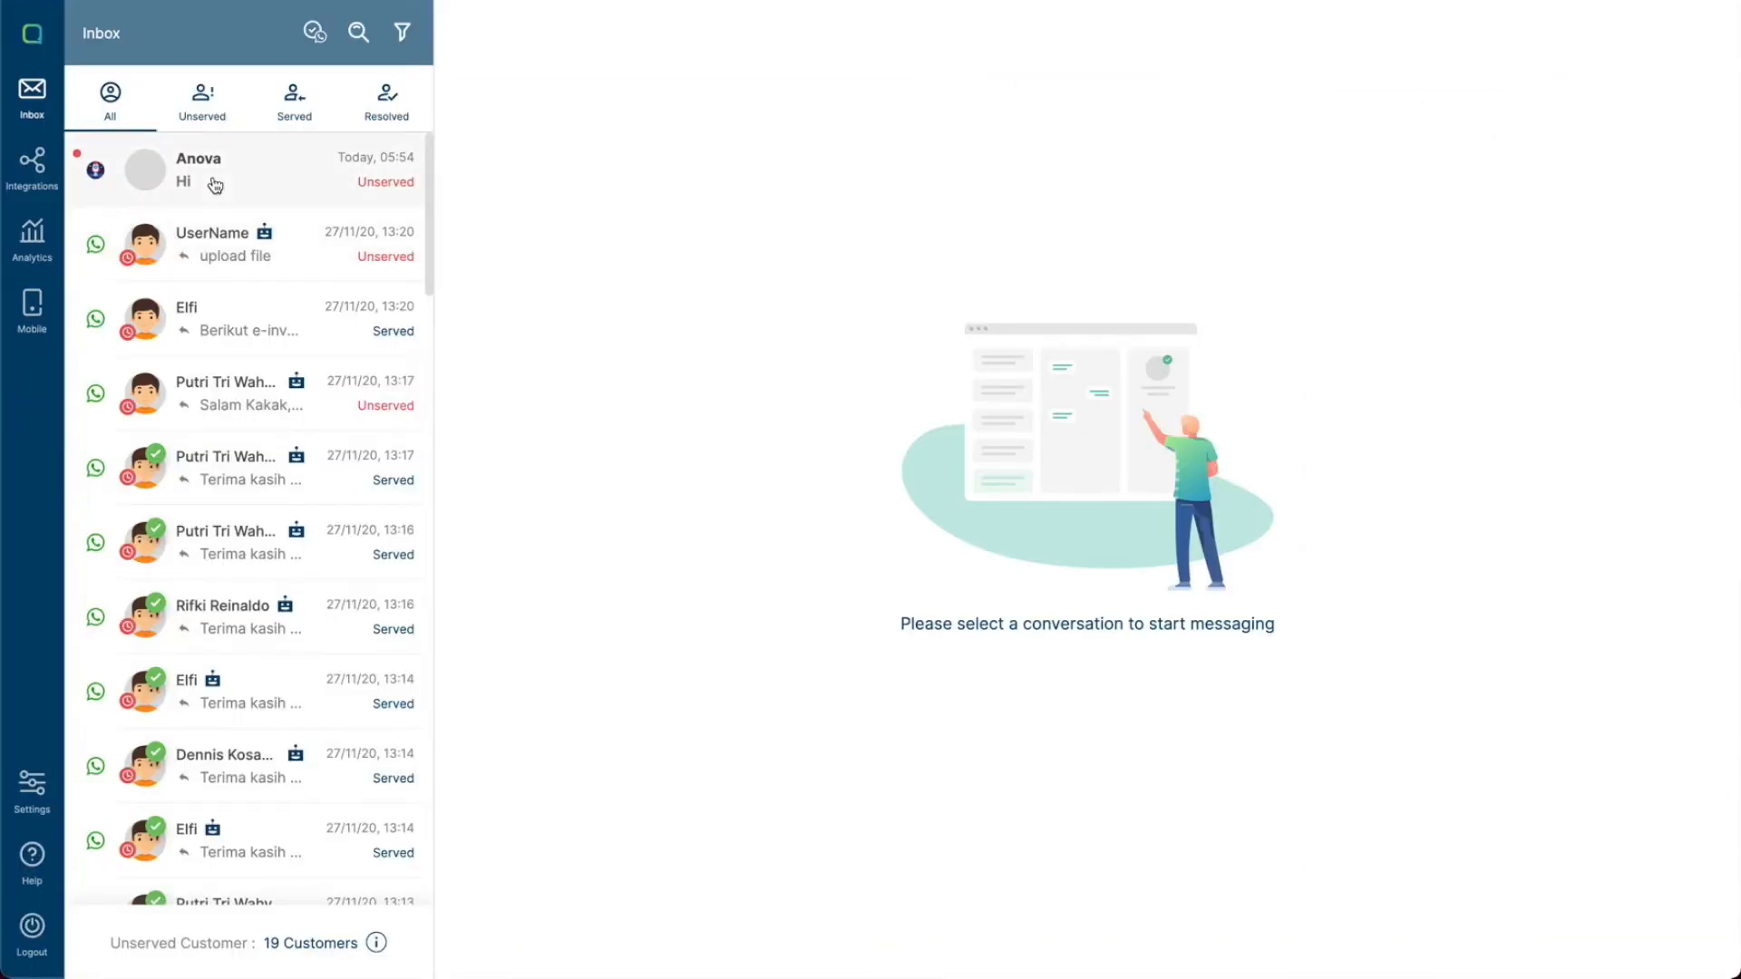
- Open the new widget conversation in the inbox and reply with Hi again
left_click(215, 185)
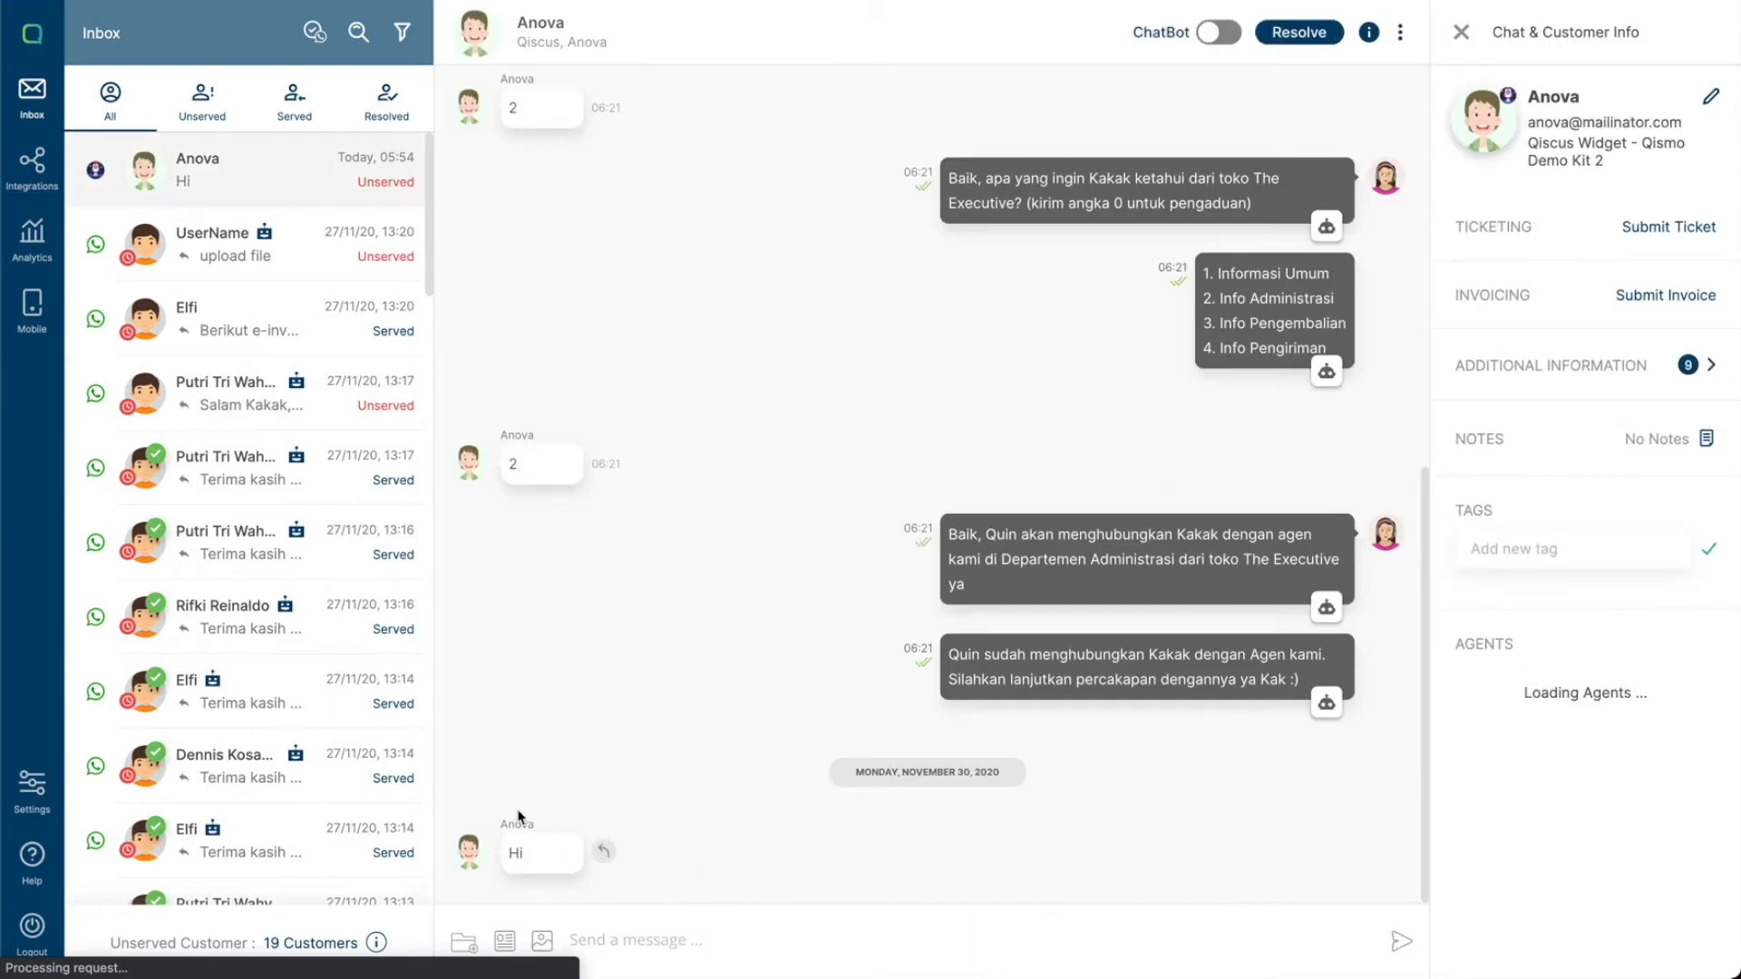
left_click(629, 937)
type("Hi")
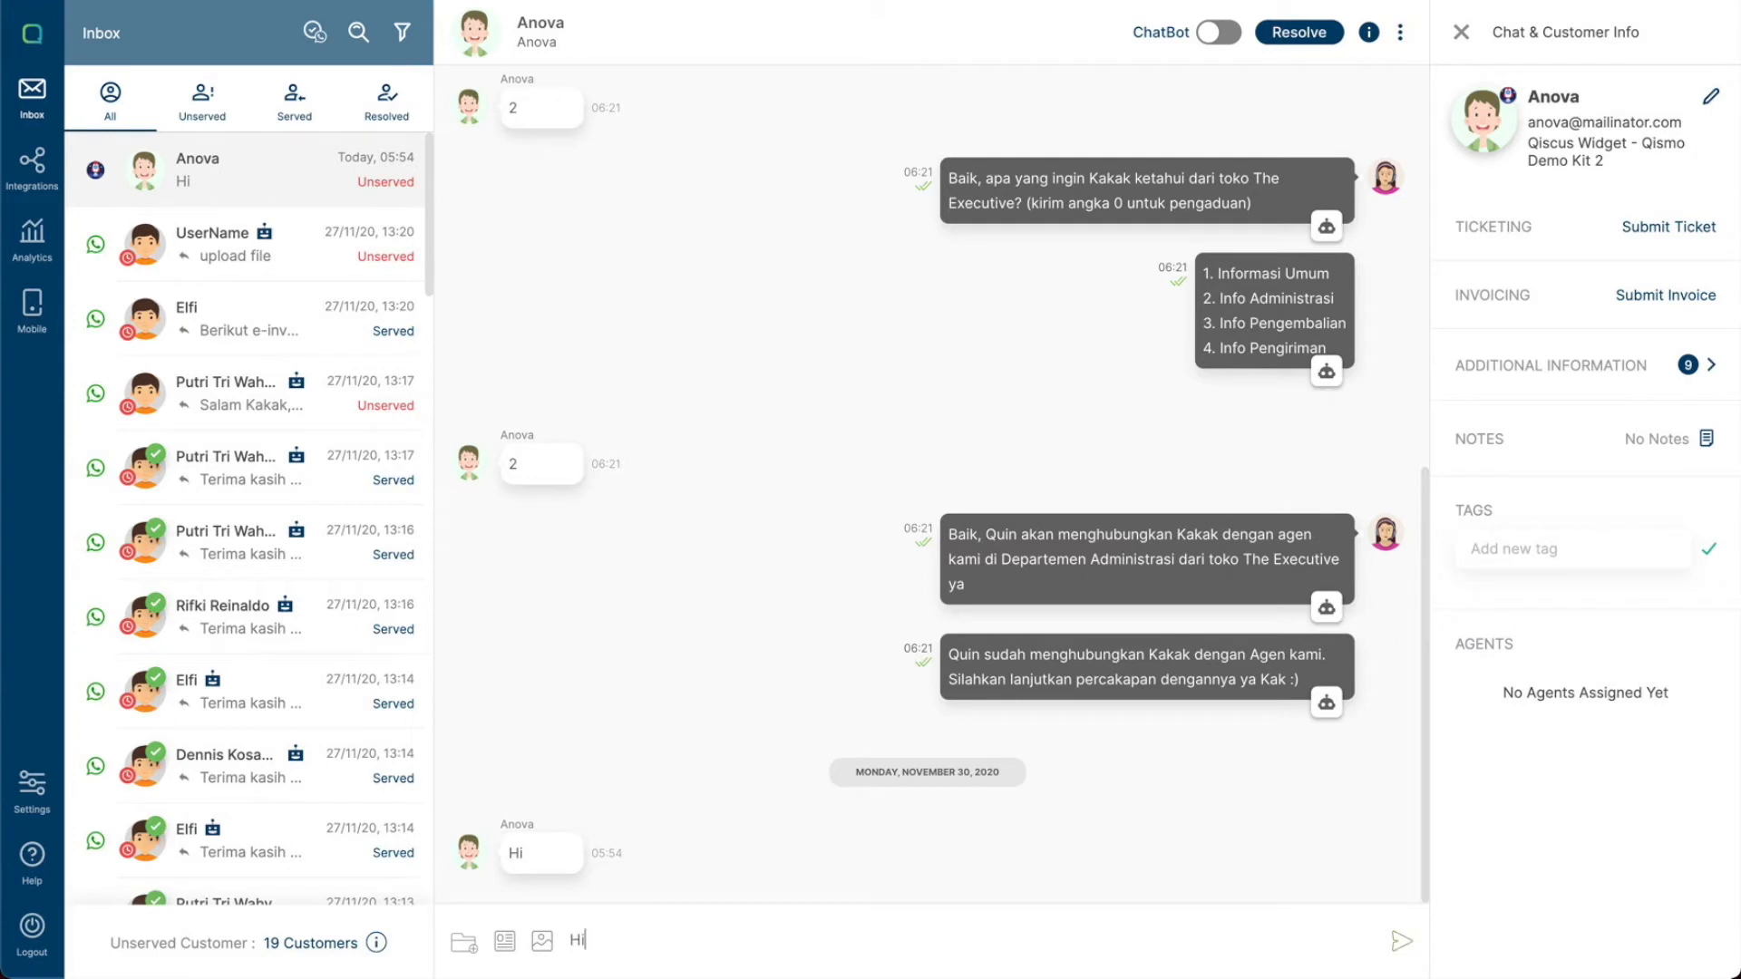
type(" again")
key("Return")
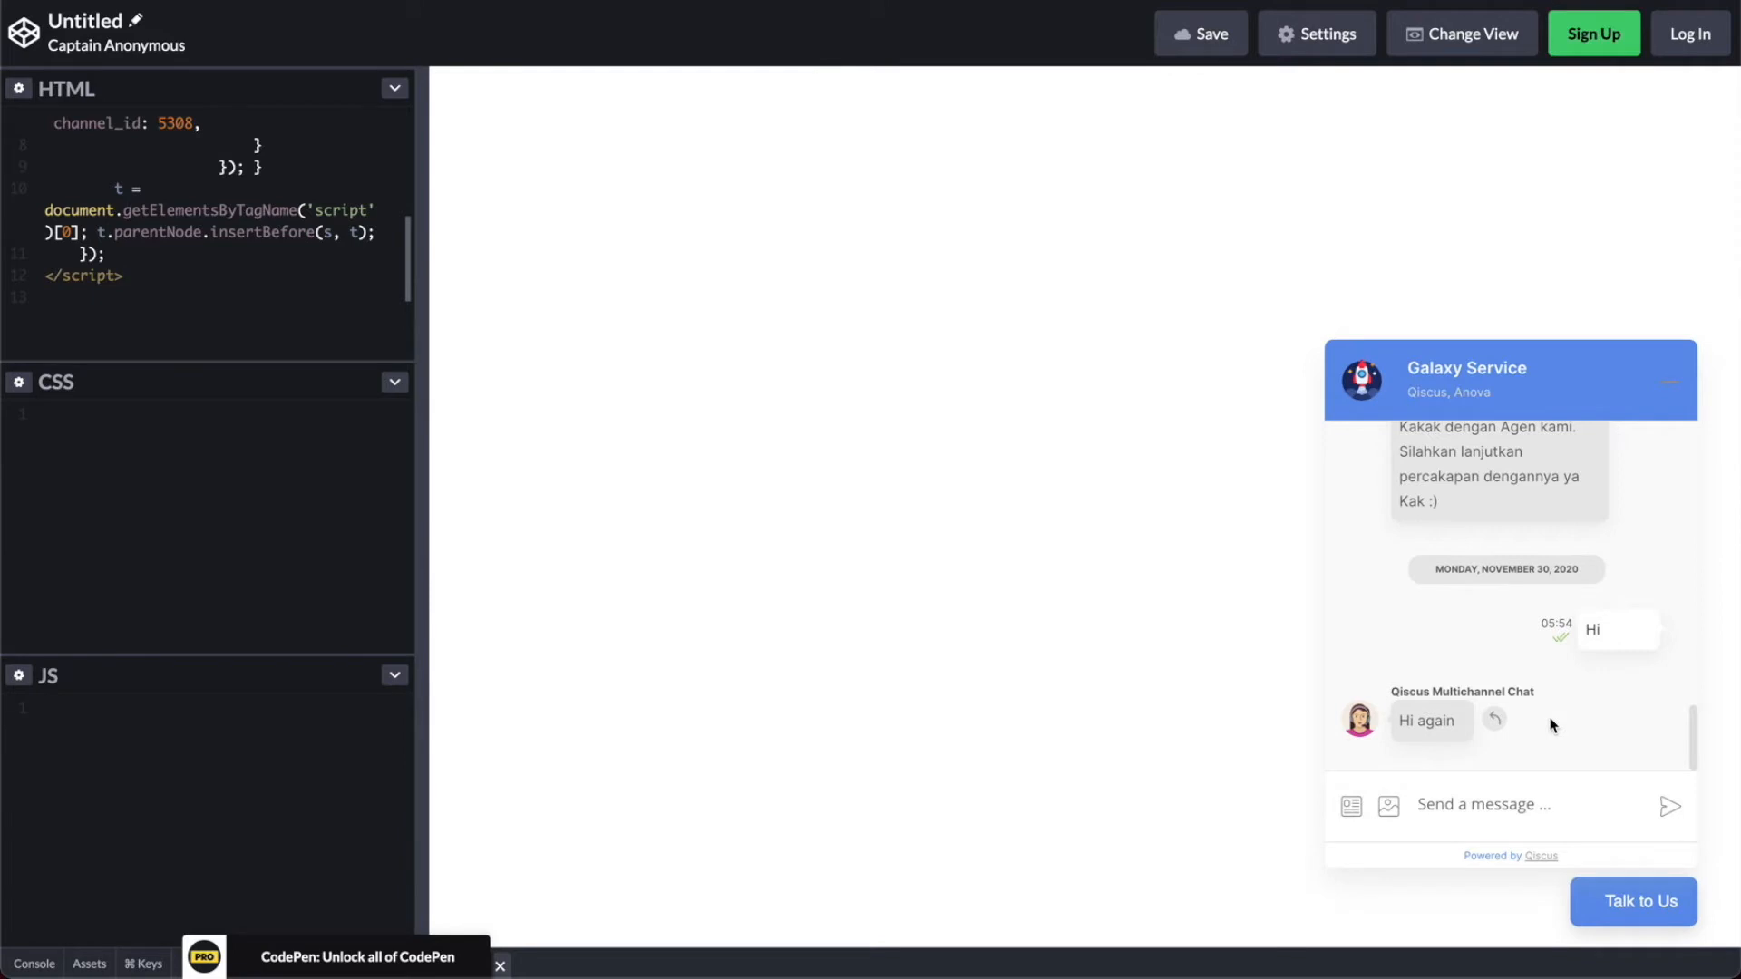
- In the chat widget, reply to the agent's Hi again message with Hi
left_click(1494, 719)
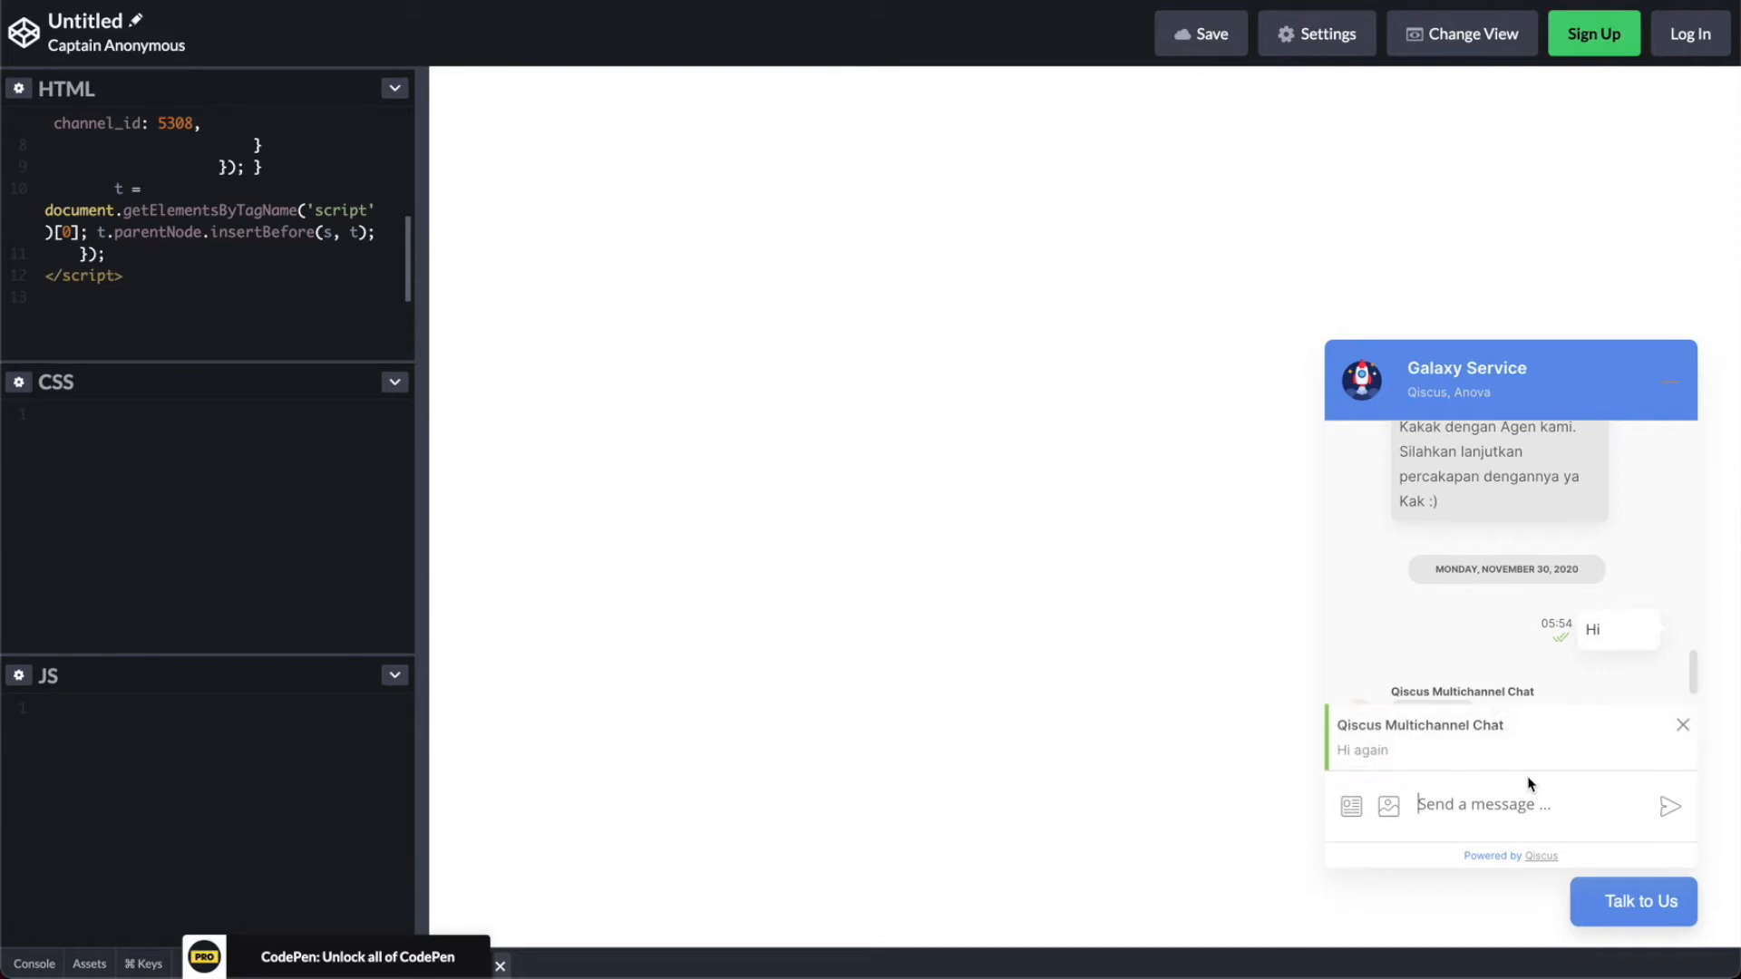
type("Hi")
left_click(1674, 808)
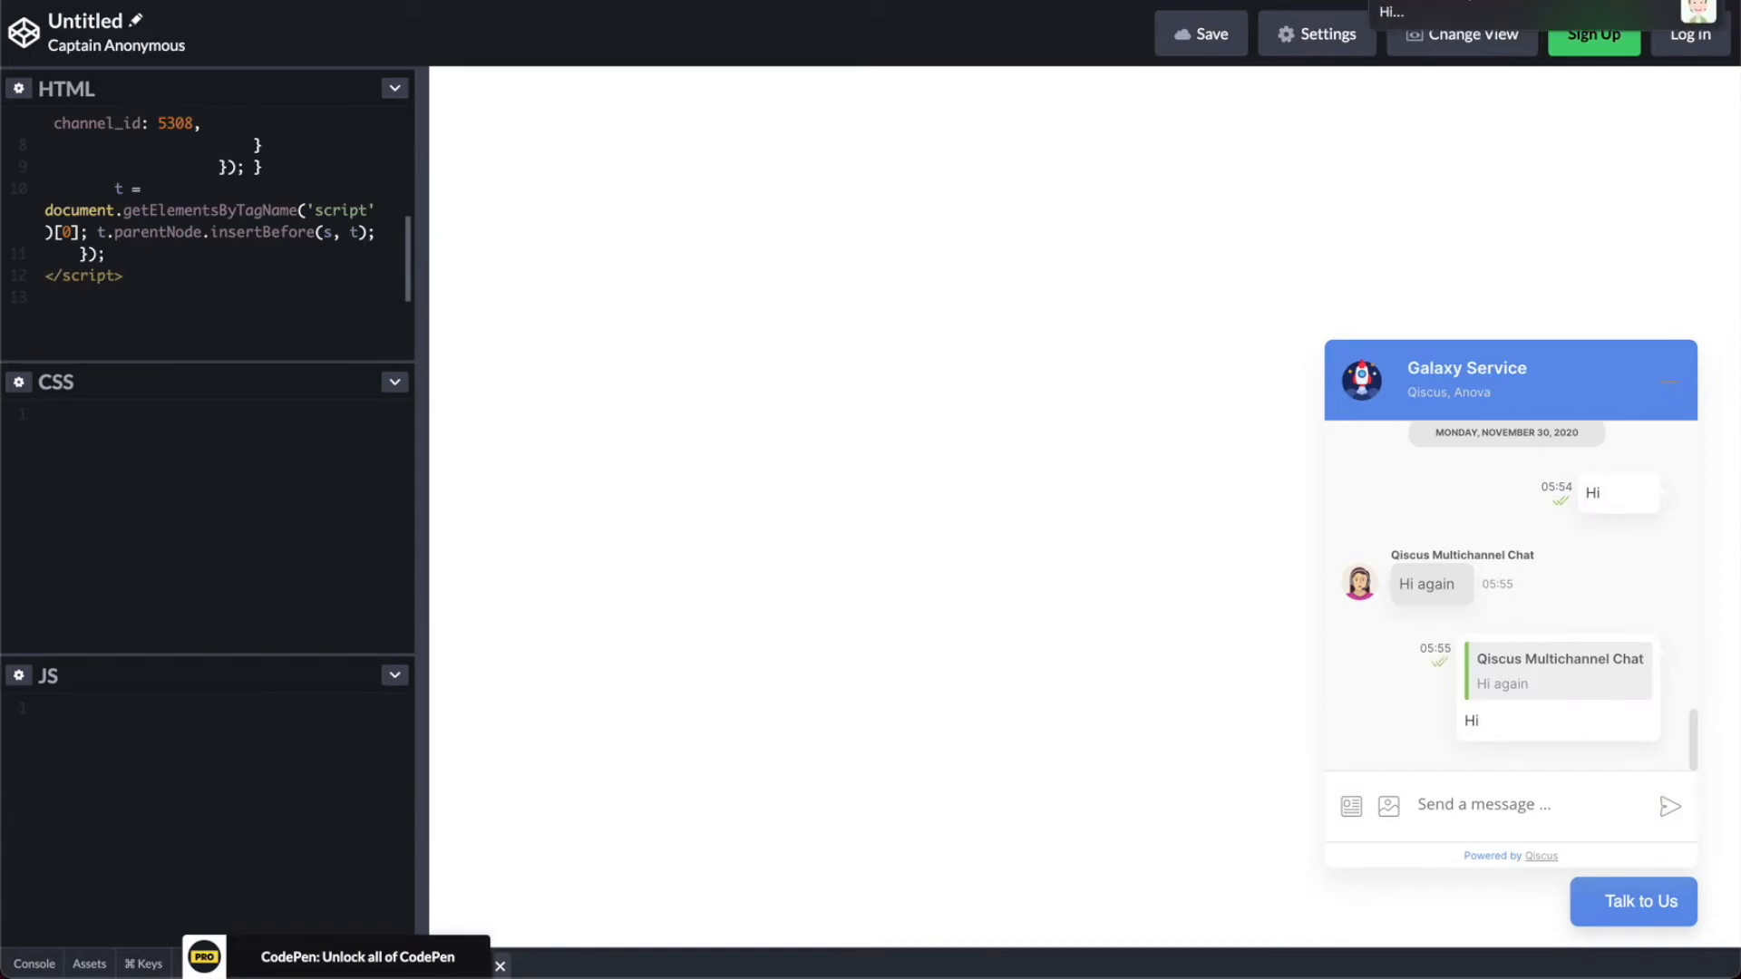
- Switch back to the inbox and open the image and document attachment dialogs, cancelling each without attaching
key("alt+Tab")
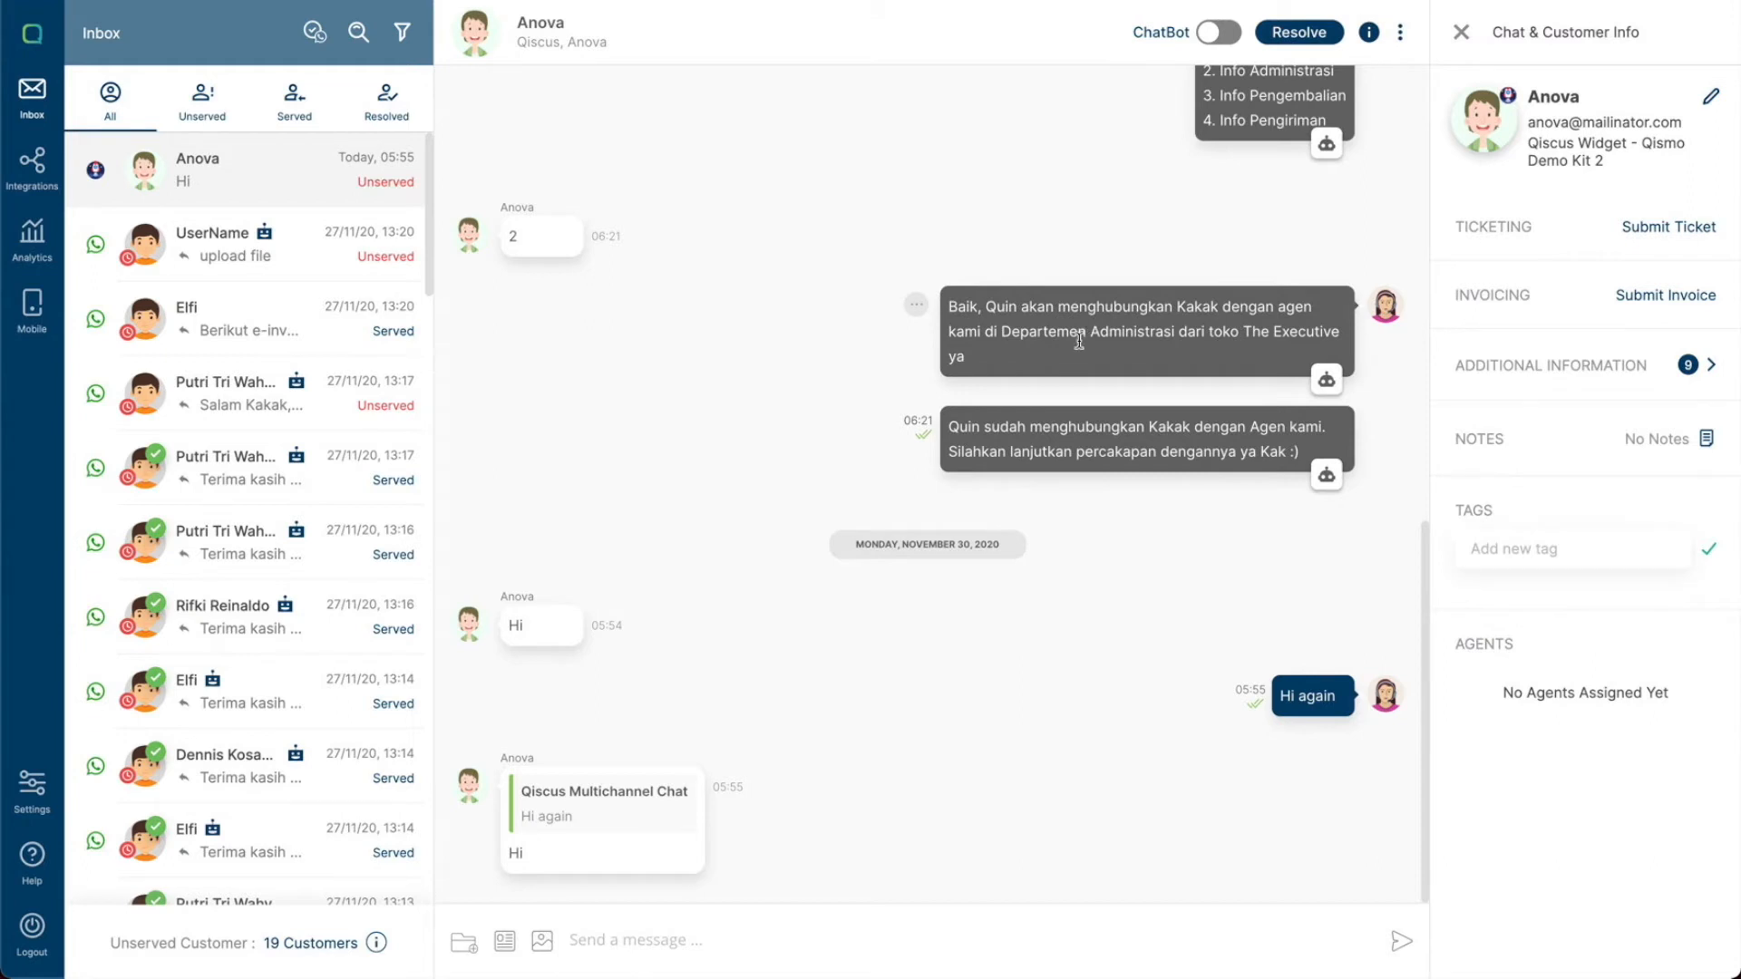
left_click(768, 934)
left_click(545, 945)
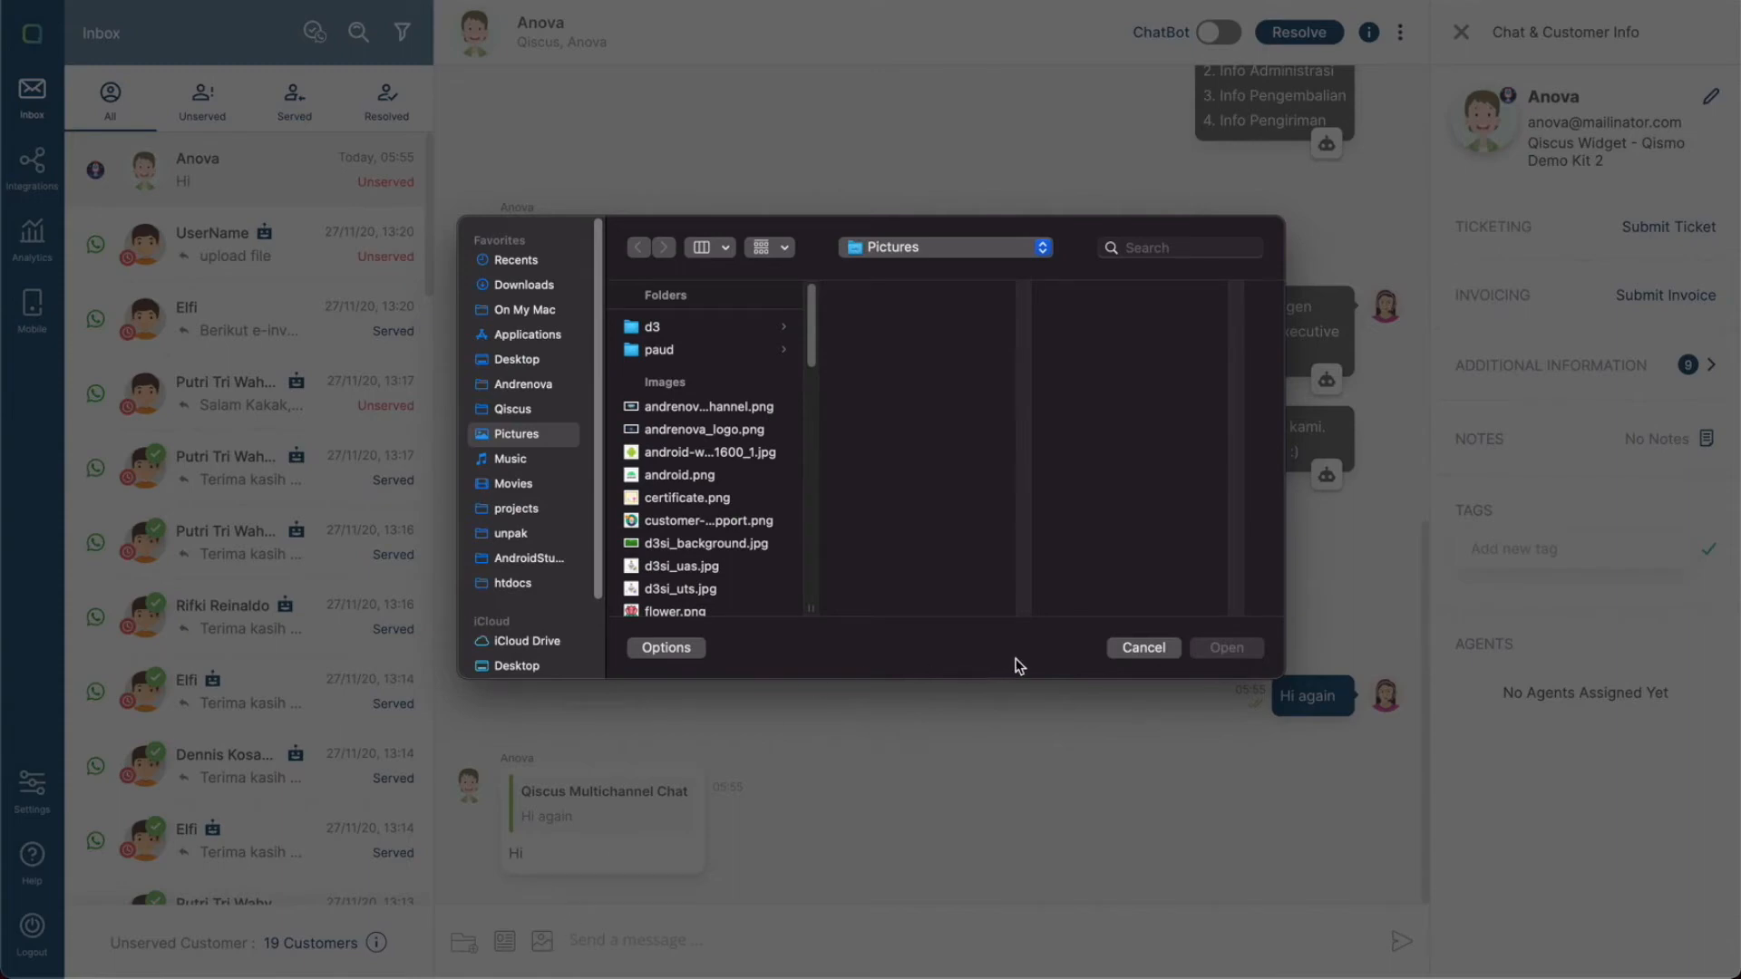
left_click(1138, 650)
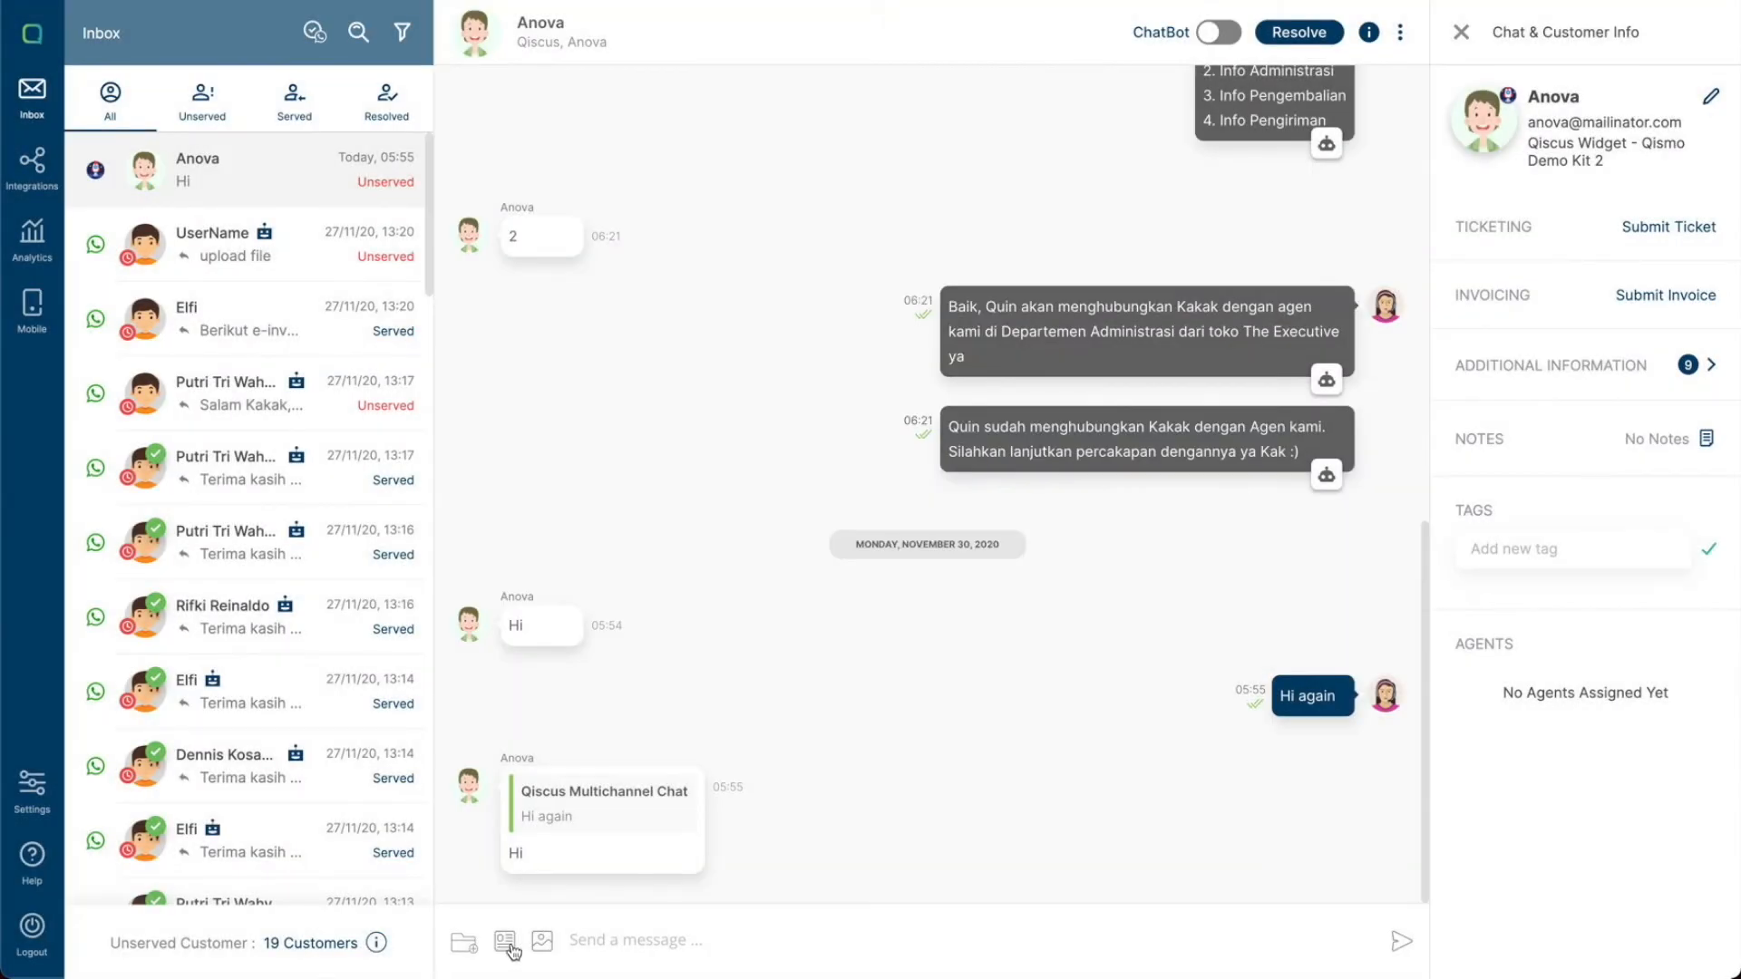
left_click(507, 948)
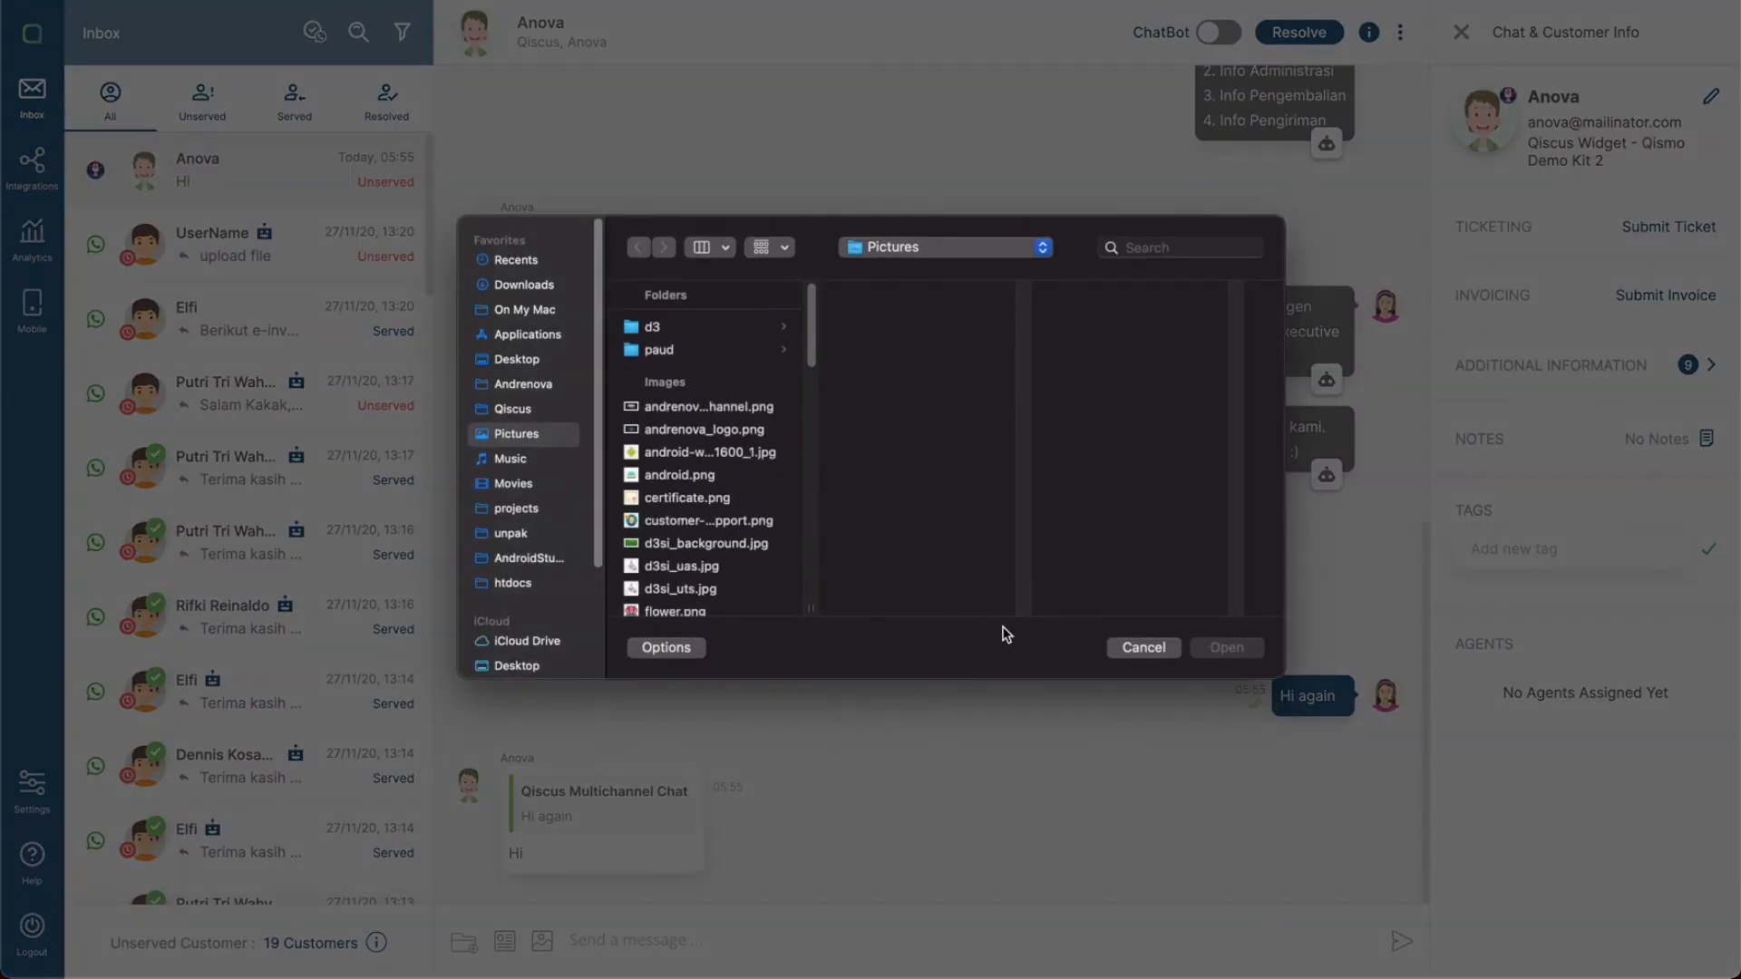
left_click(1143, 647)
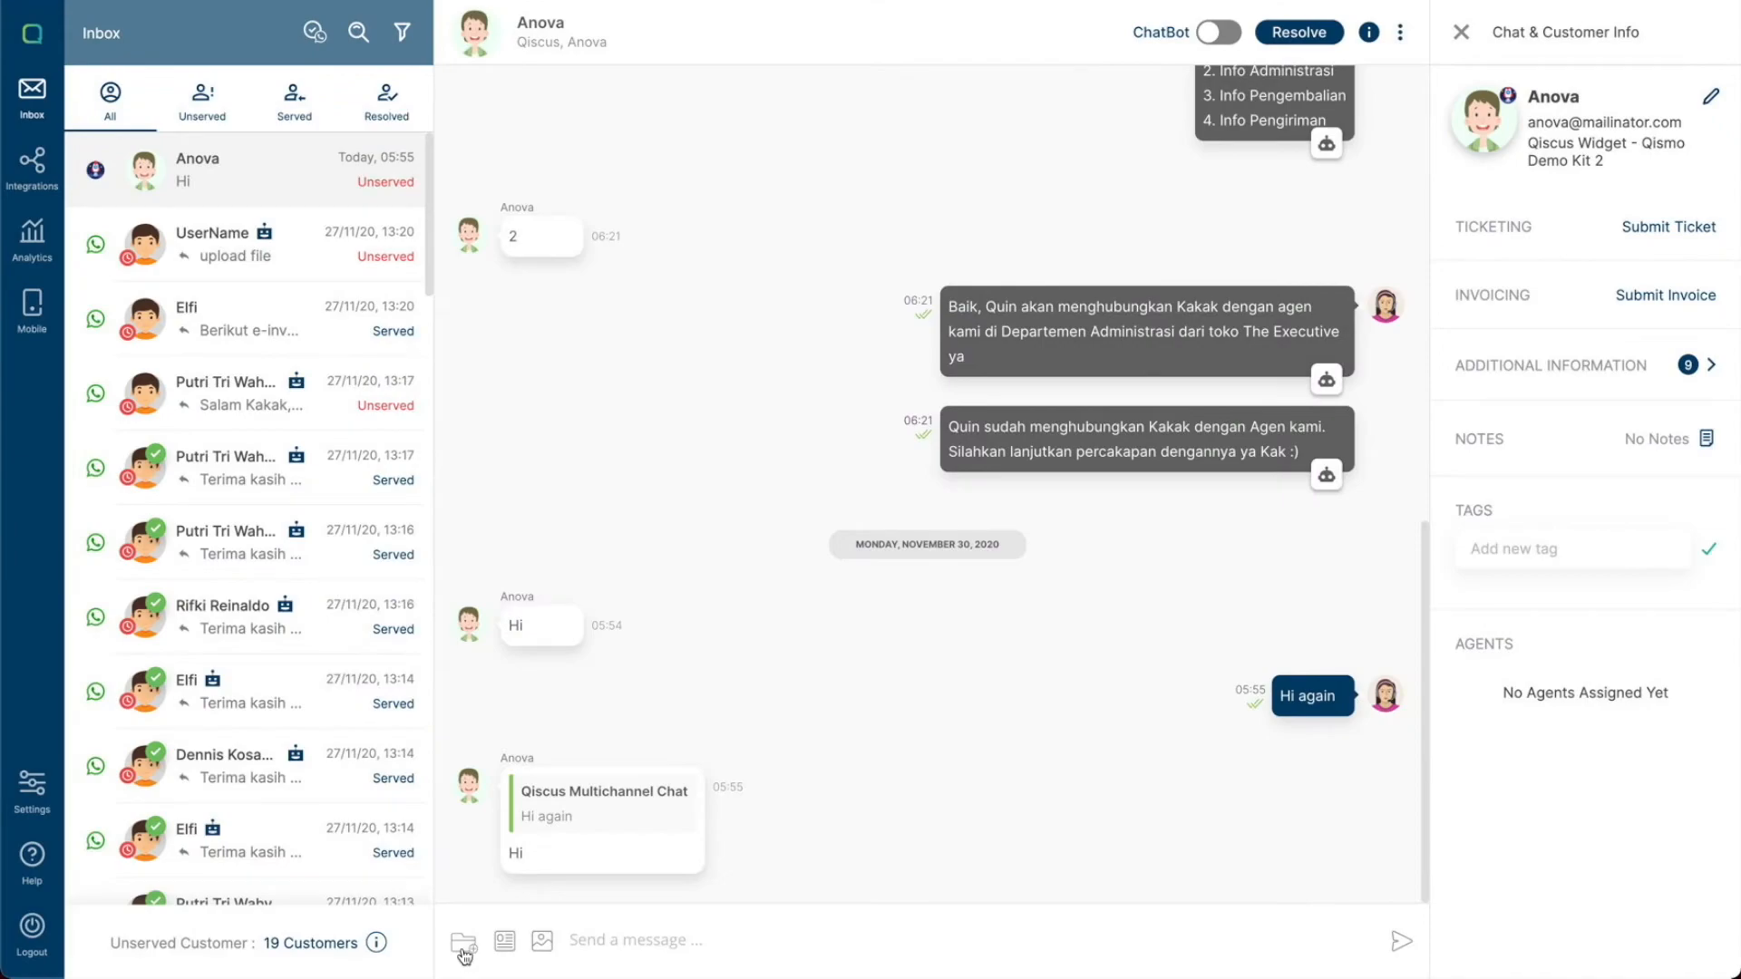
- Send the sup batu predefined message to the widget conversation
left_click(462, 947)
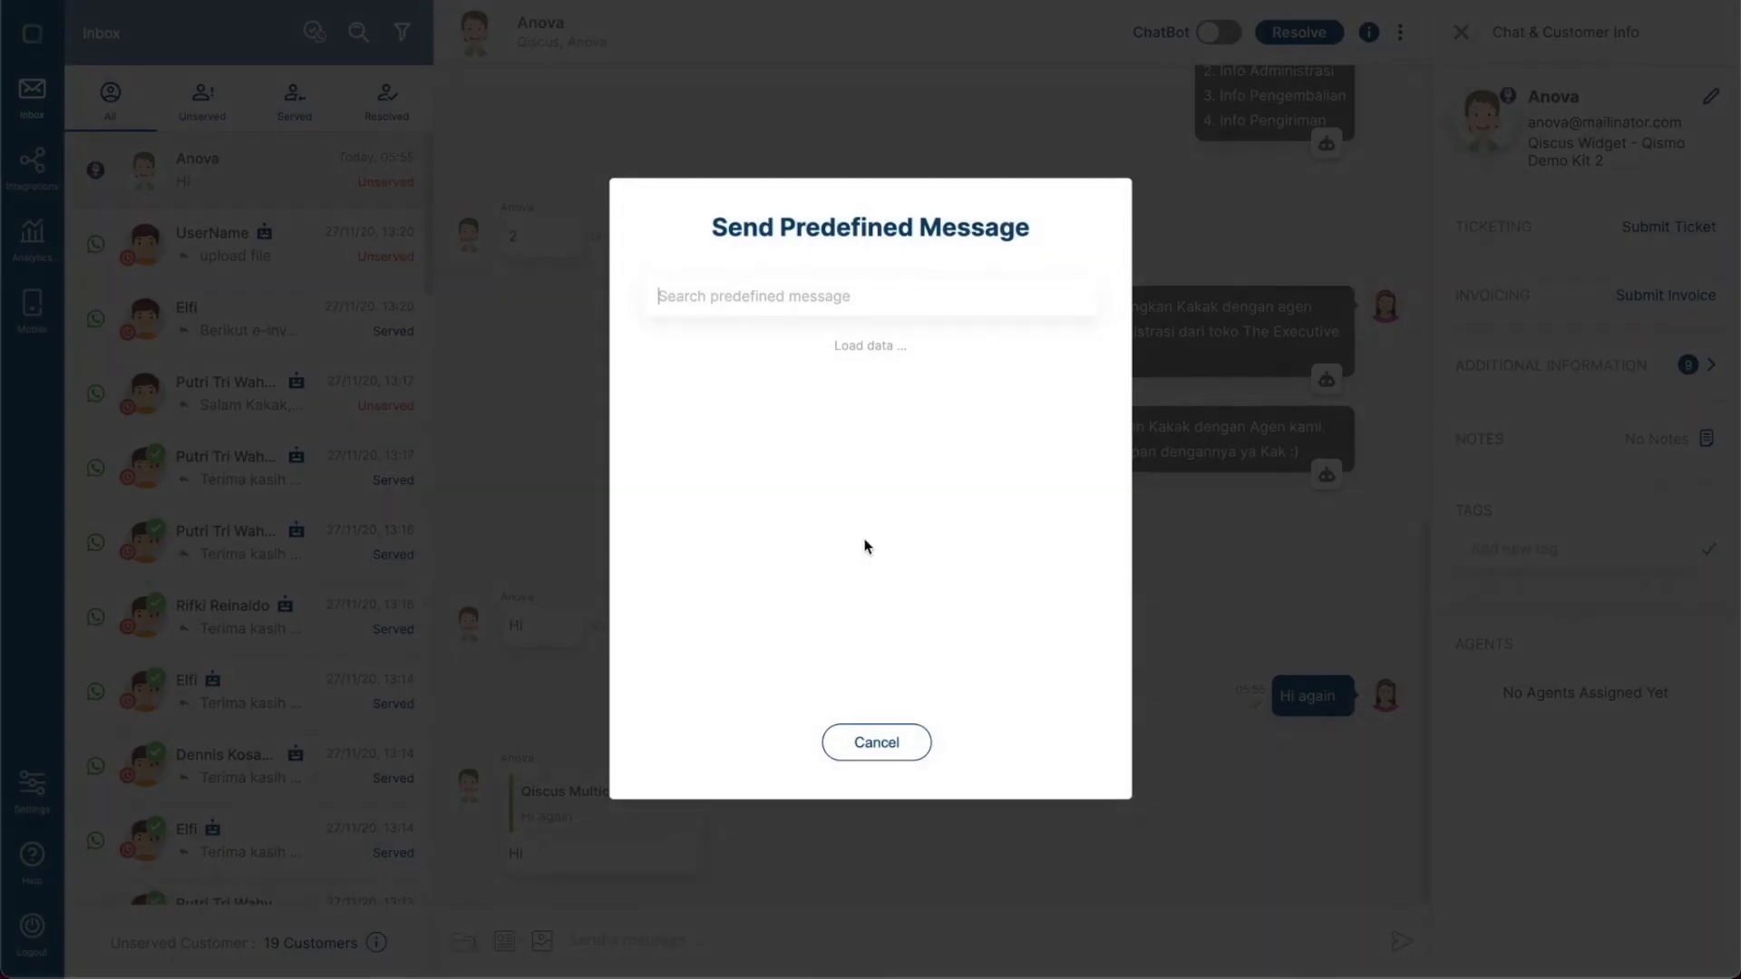
left_click(811, 300)
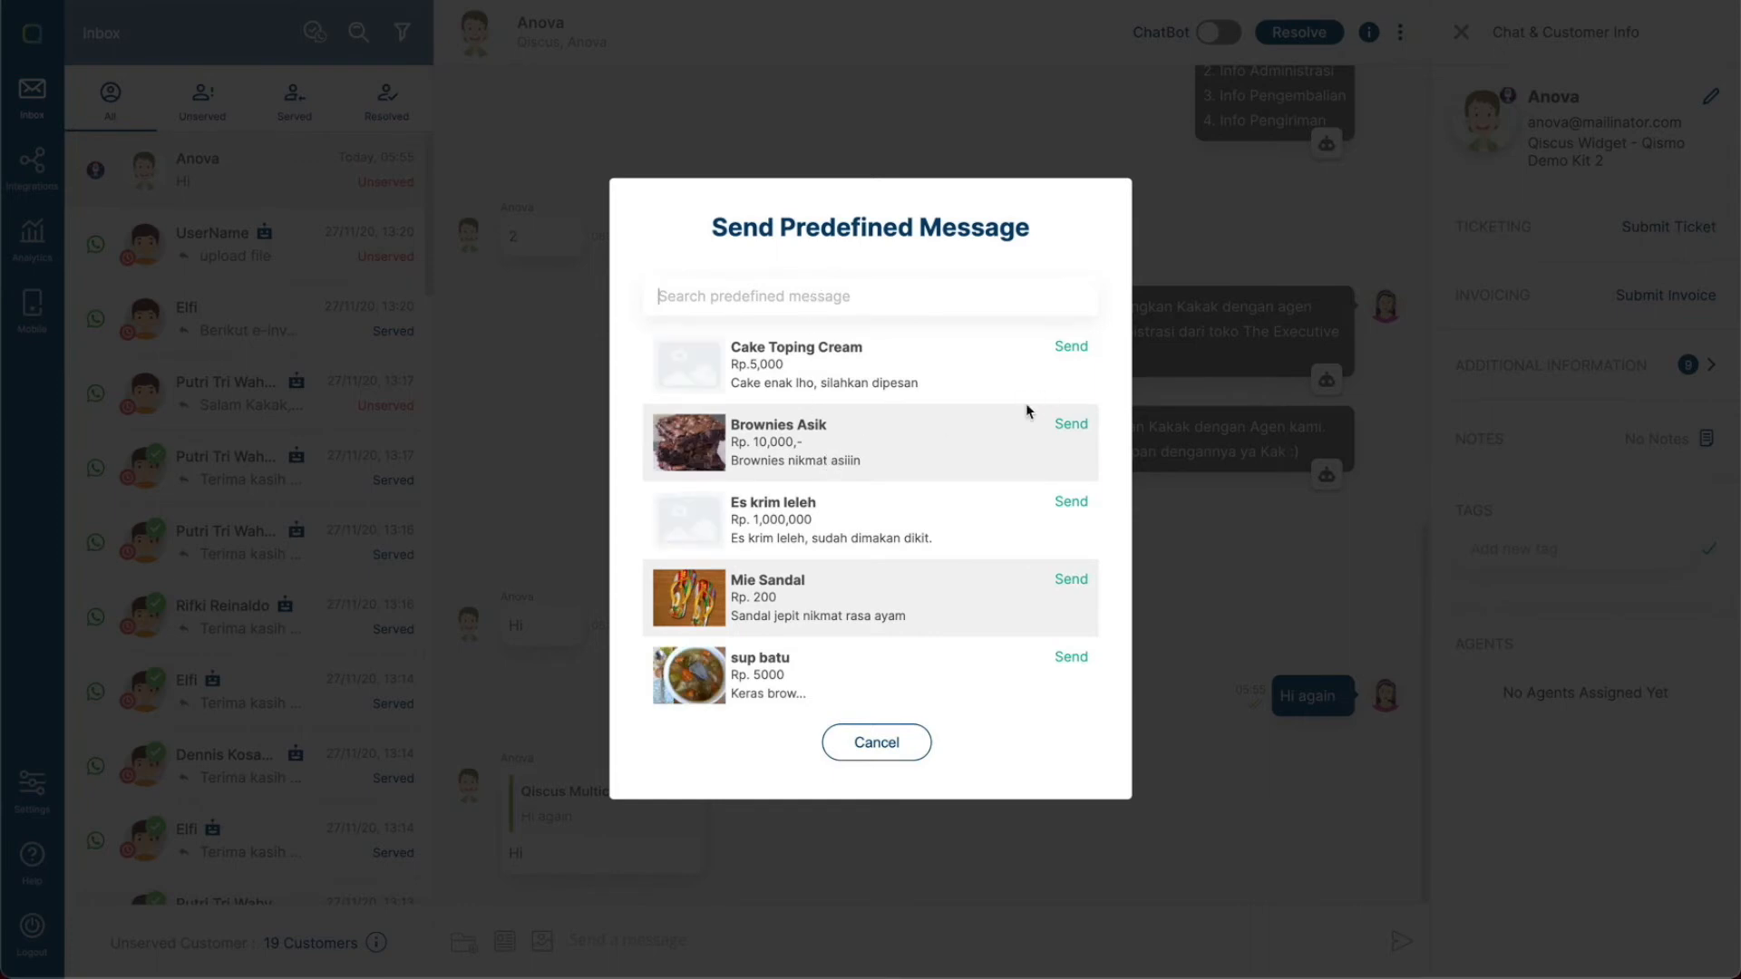
left_click(1063, 662)
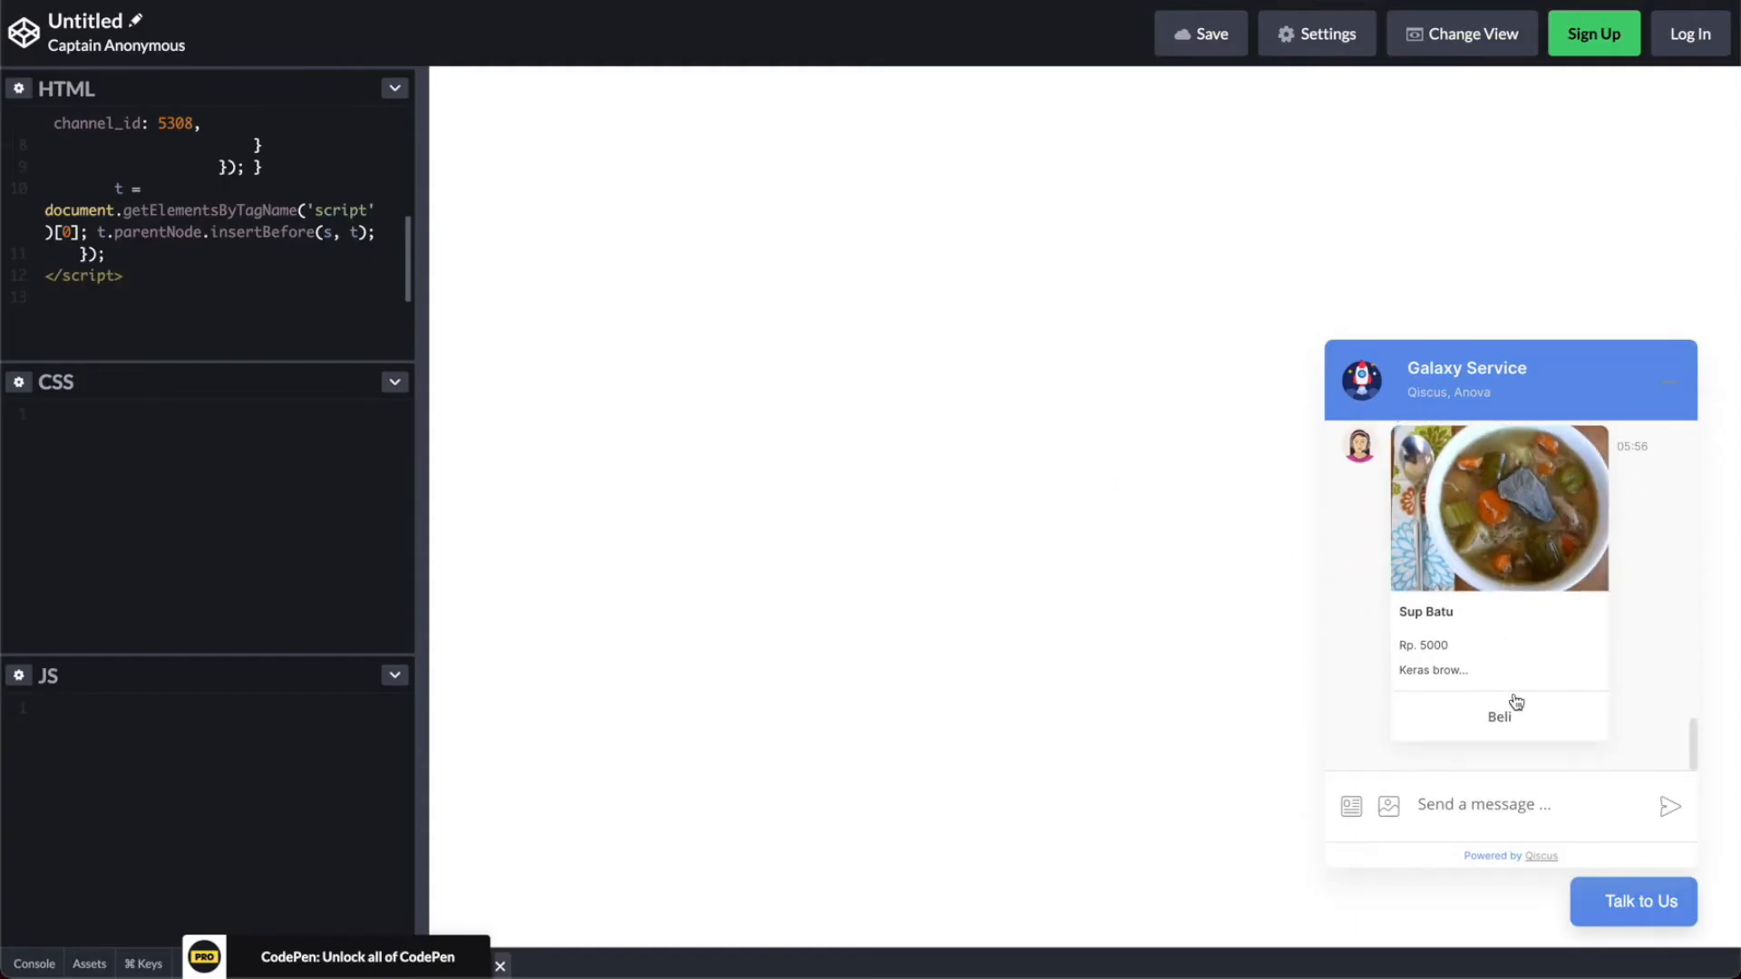
- Turn on the ChatBot toggle for the widget conversation
left_click(1511, 721)
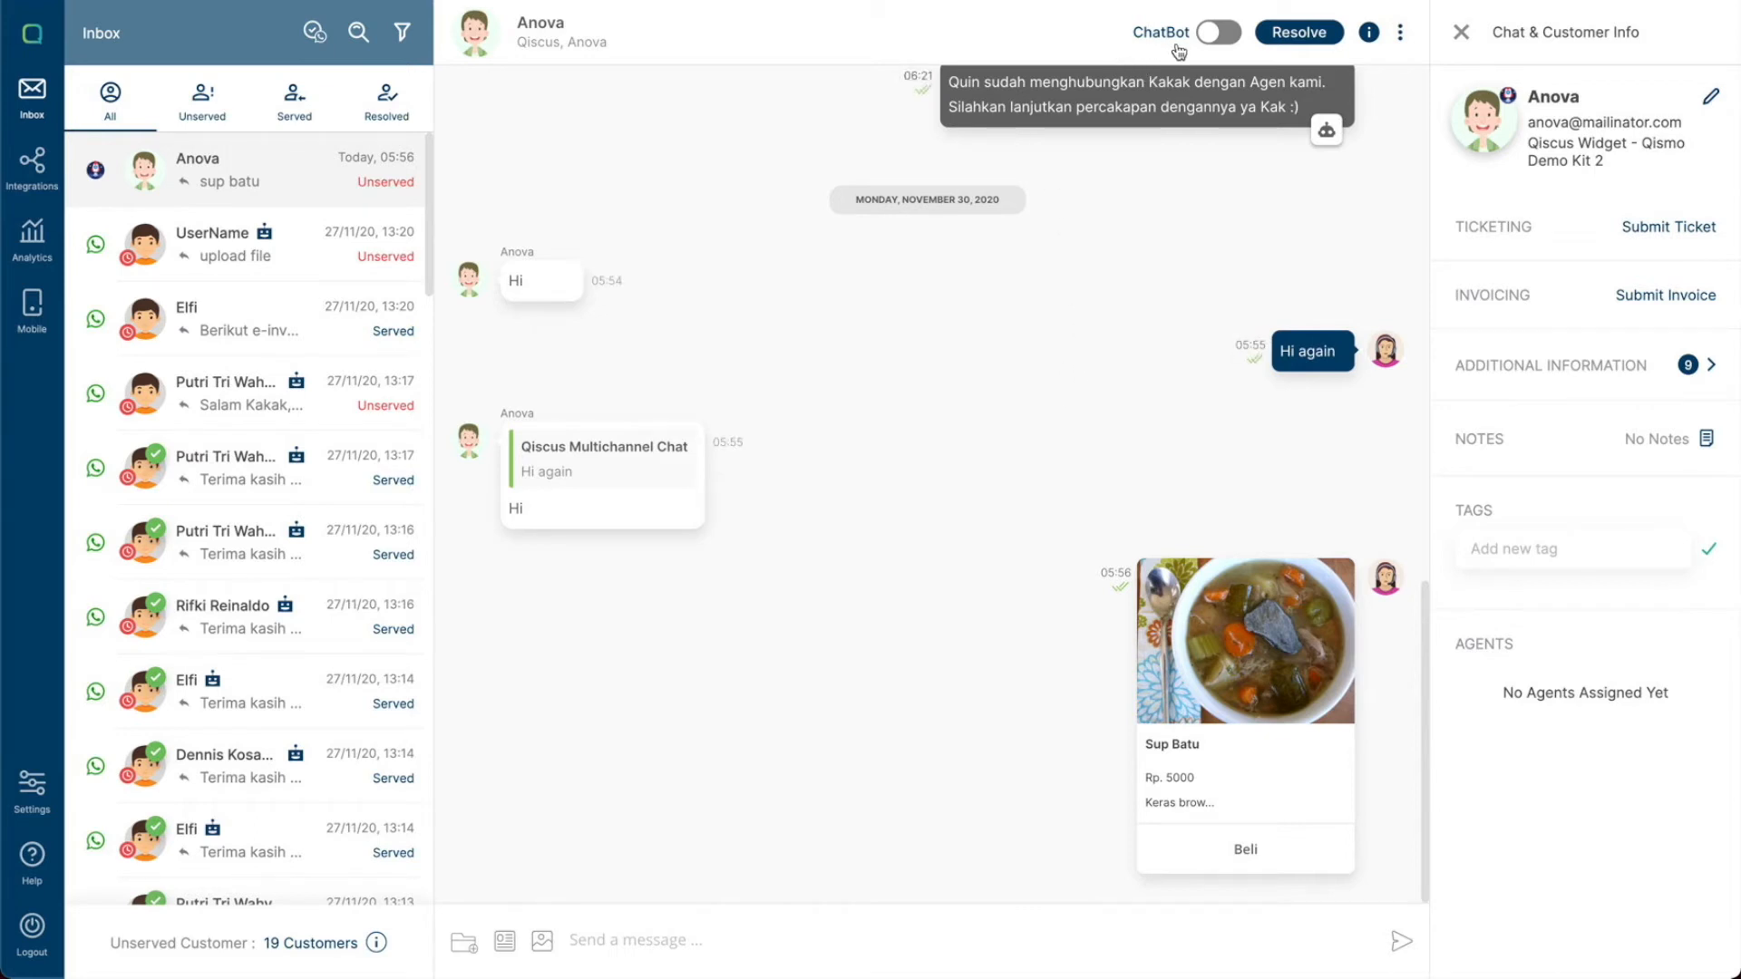
left_click(1212, 40)
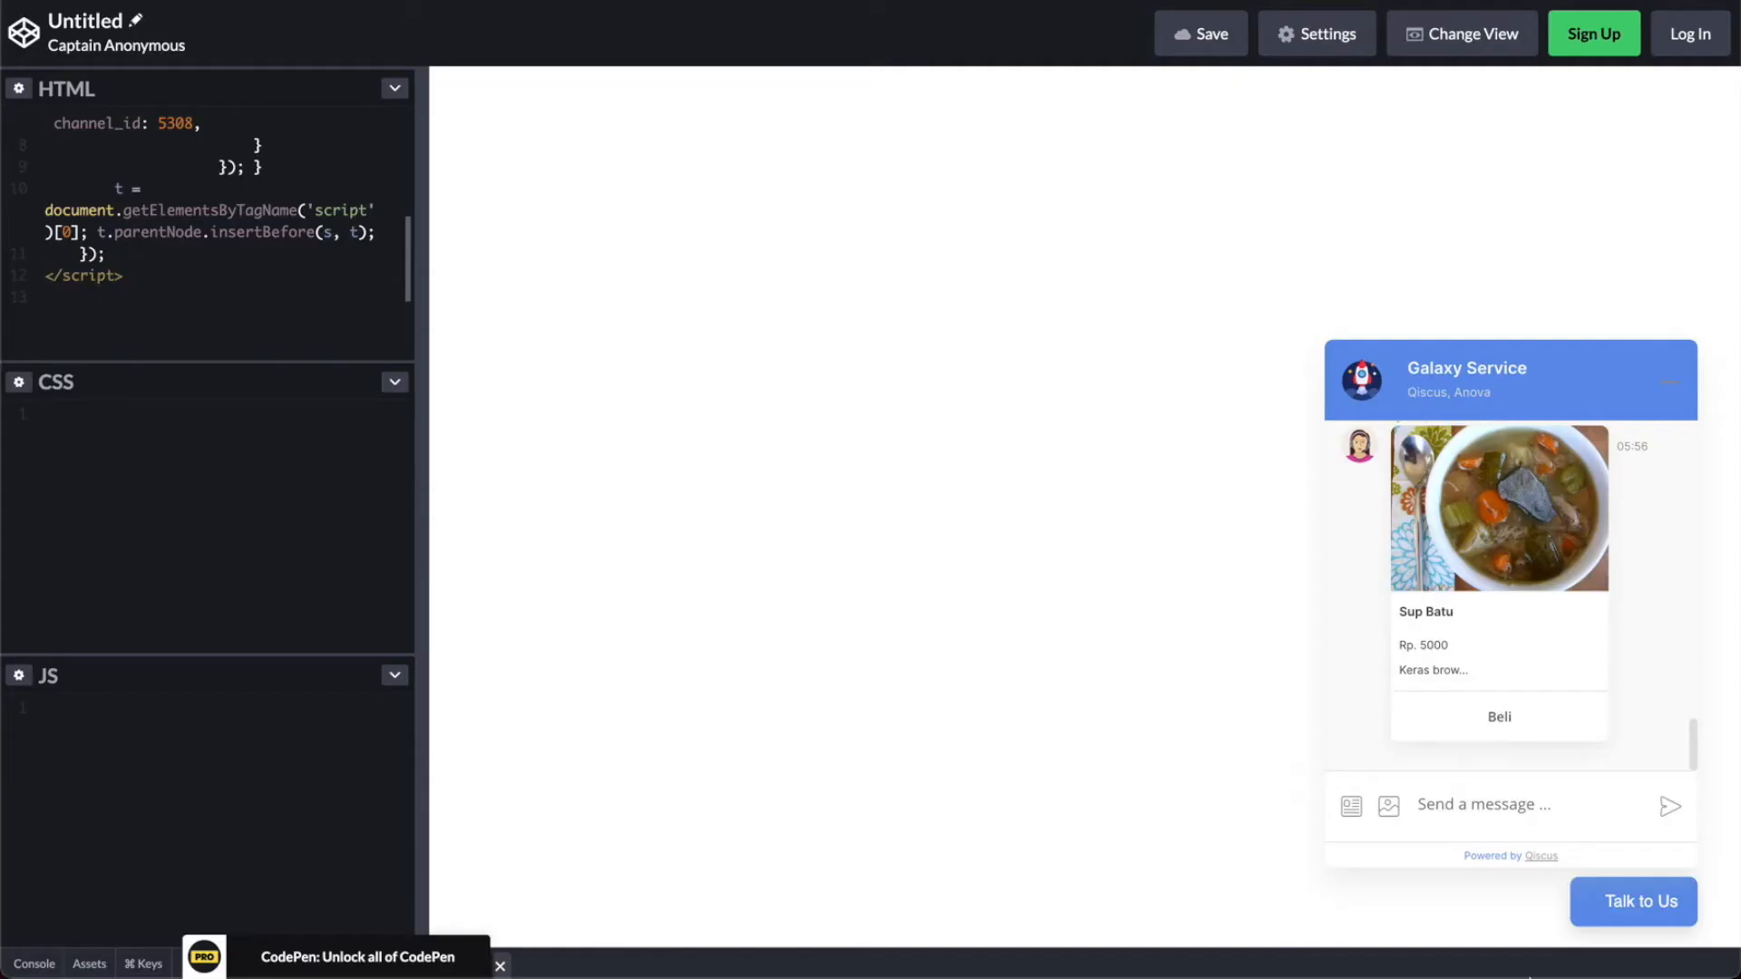
- Send hi from the chat widget to trigger the bot
type("hi")
key("Return")
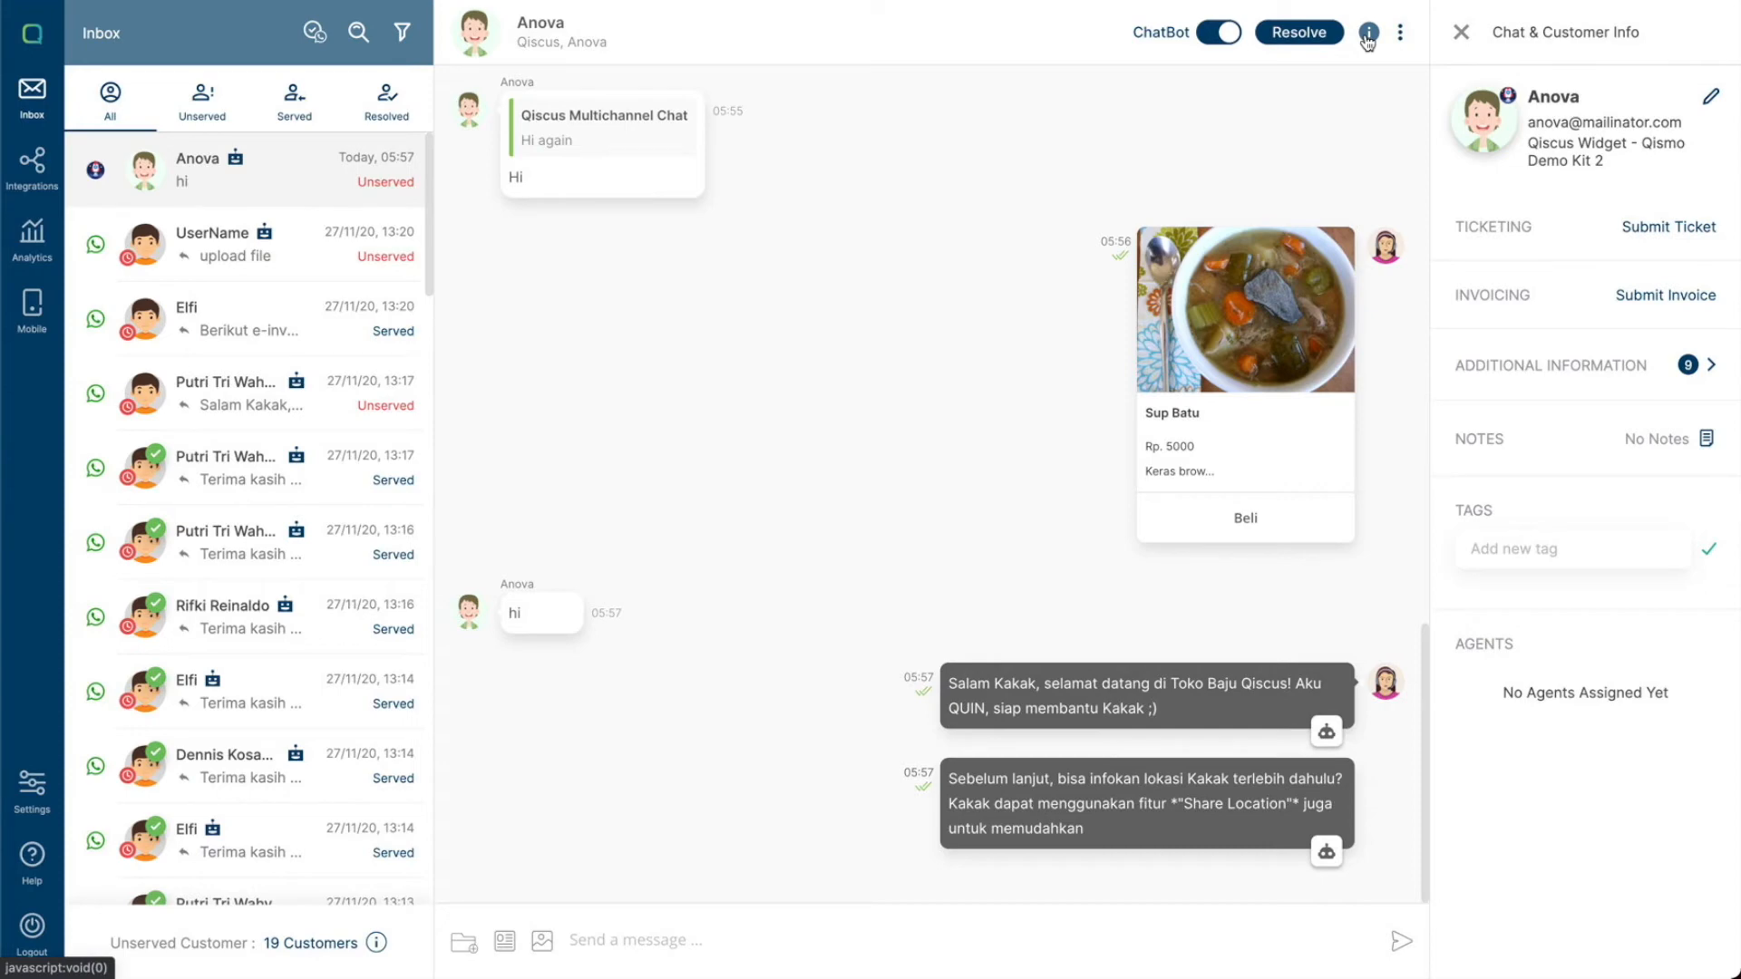
- Toggle the Chat & Customer Info panel and scroll through the conversation list and back to the top
left_click(1369, 37)
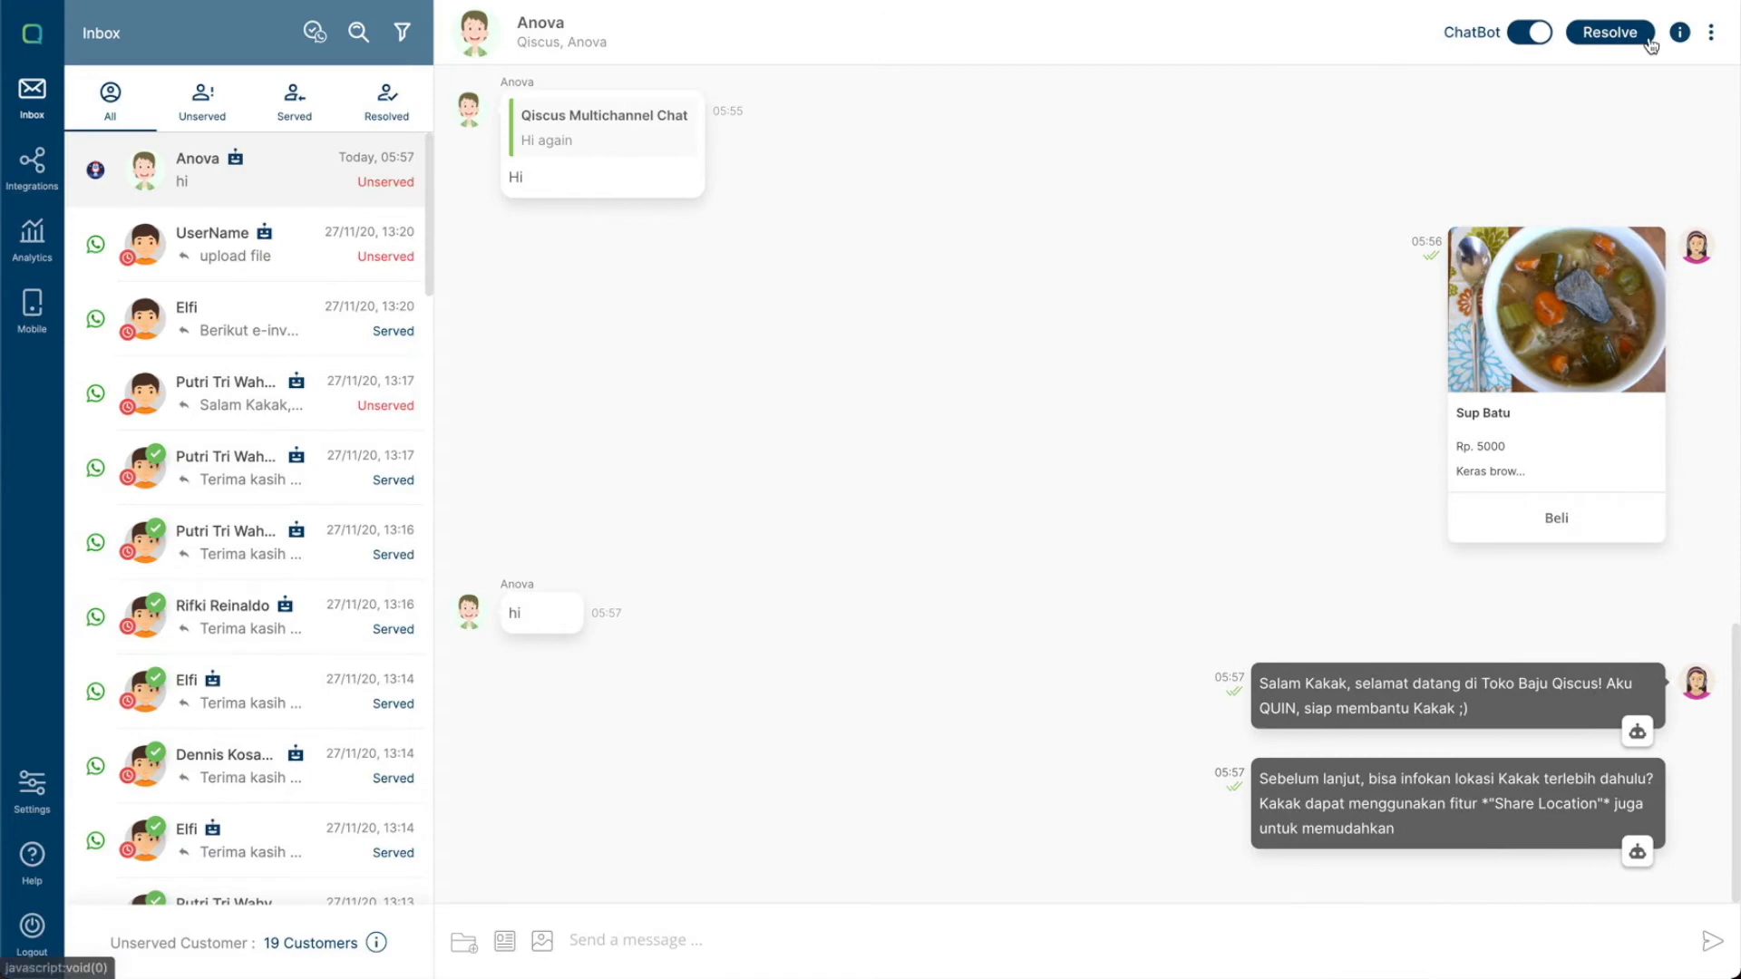
left_click(1680, 33)
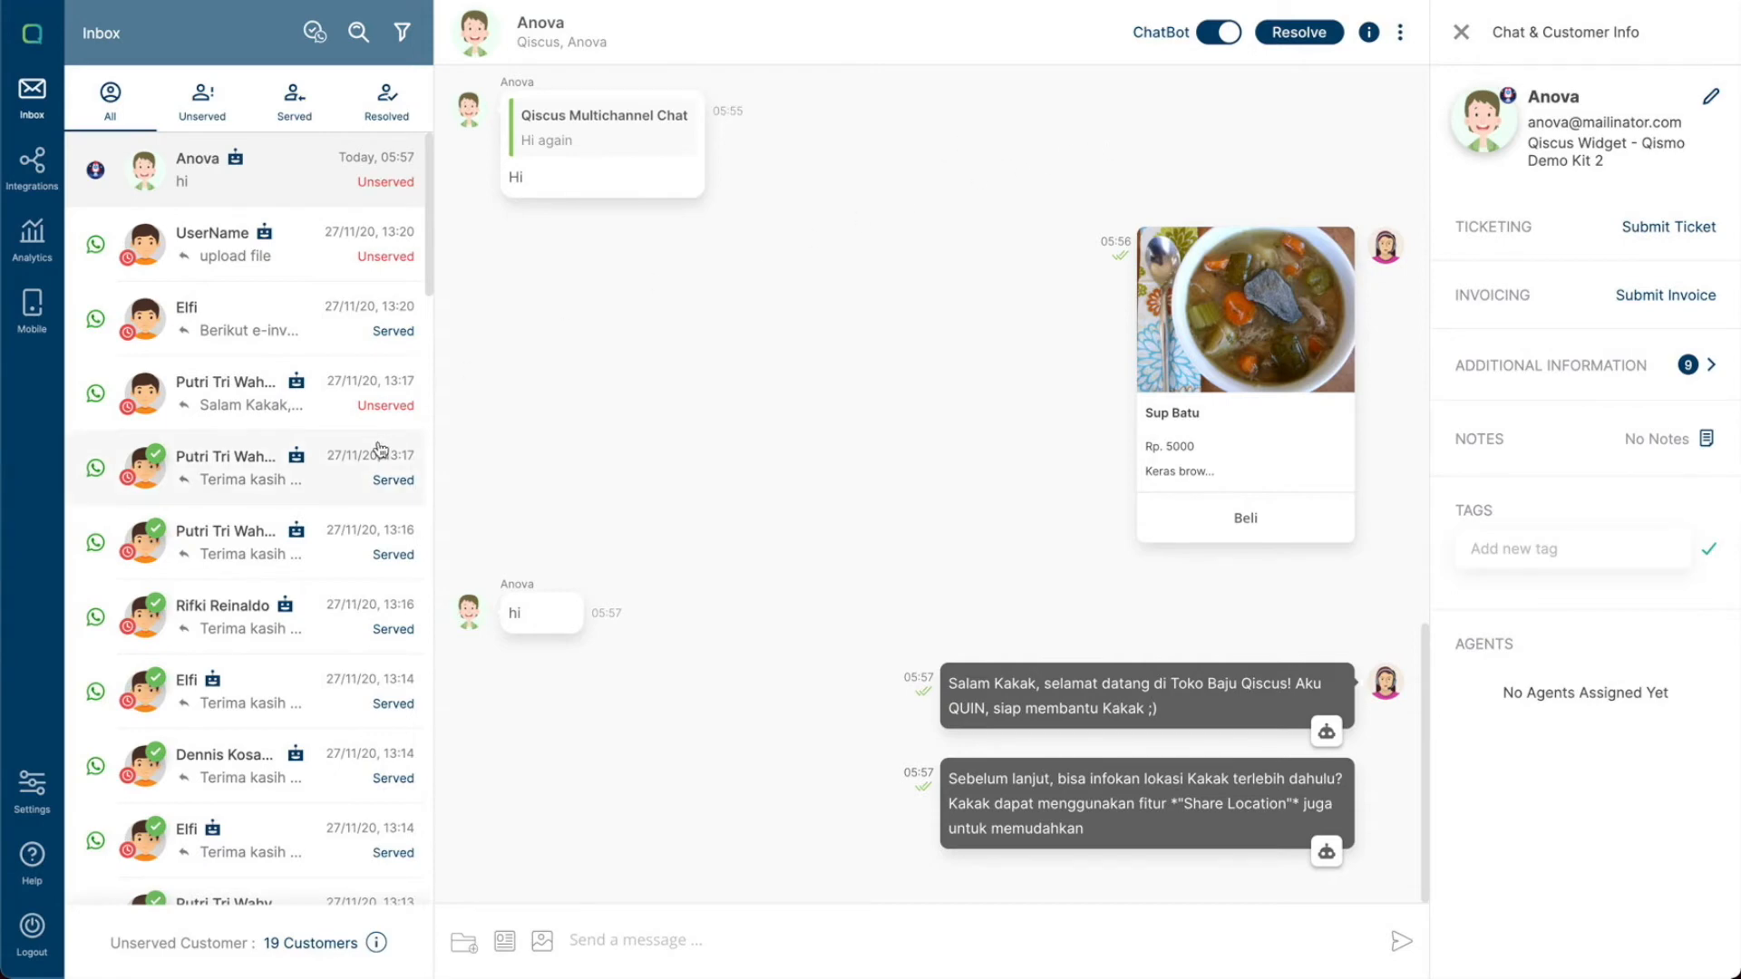
scroll(381, 451, "down", 10)
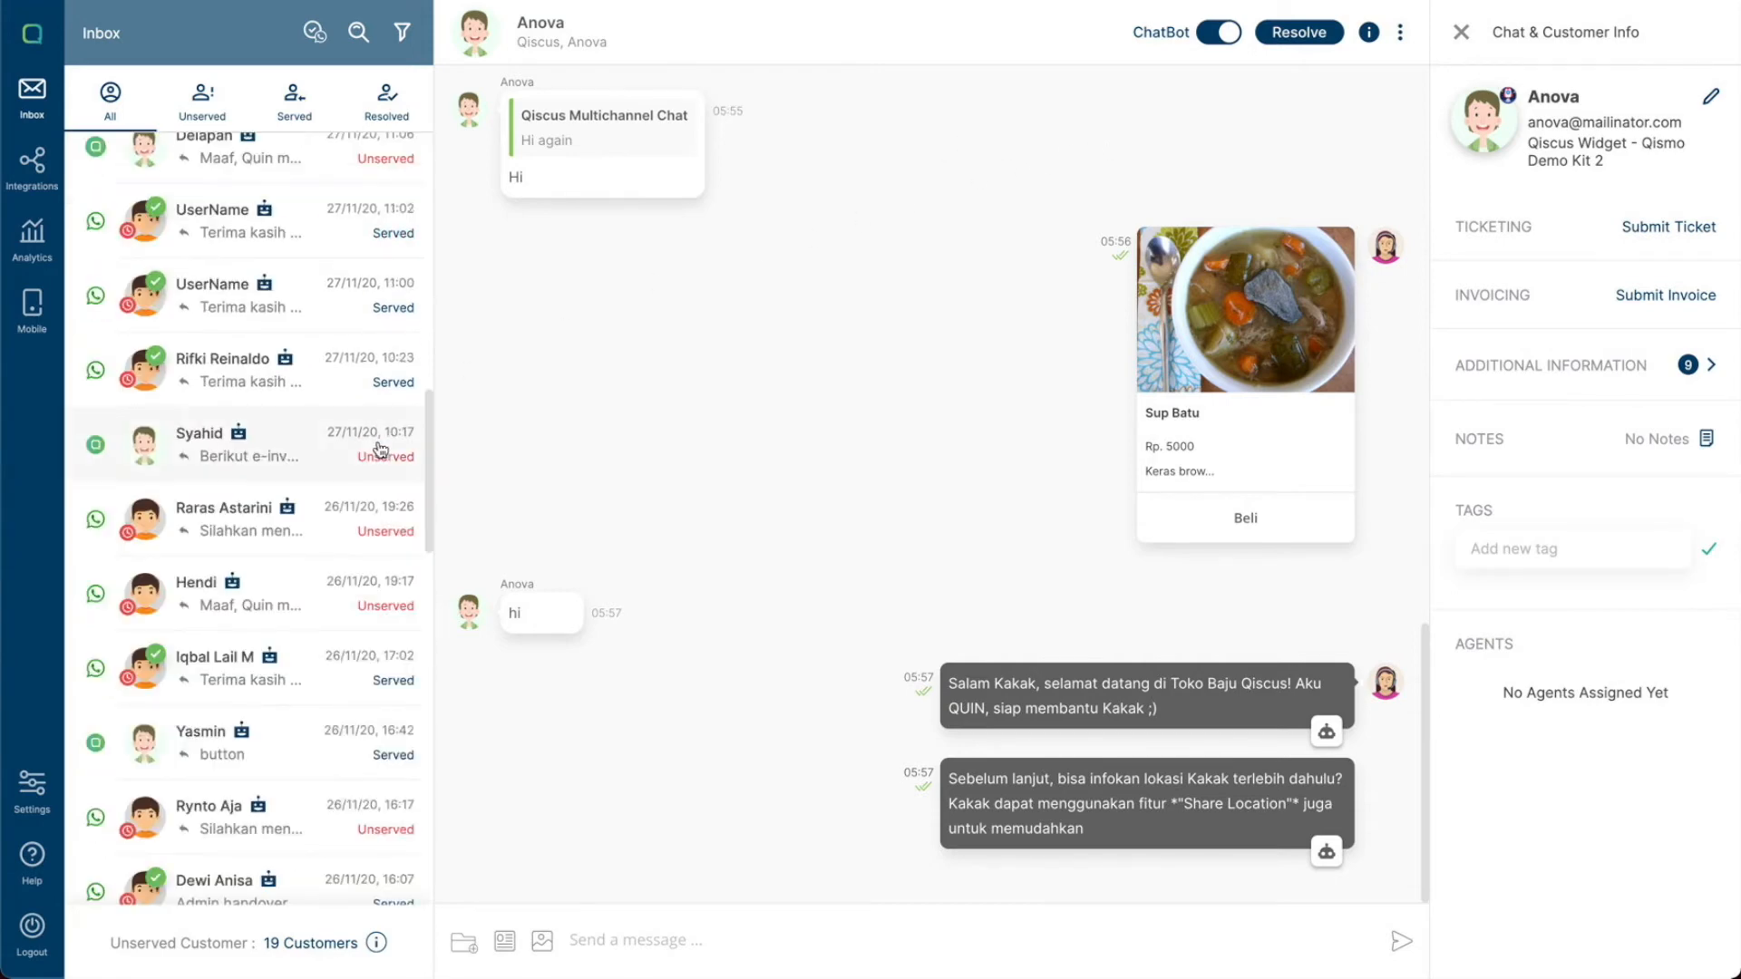
scroll(380, 451, "down", 5)
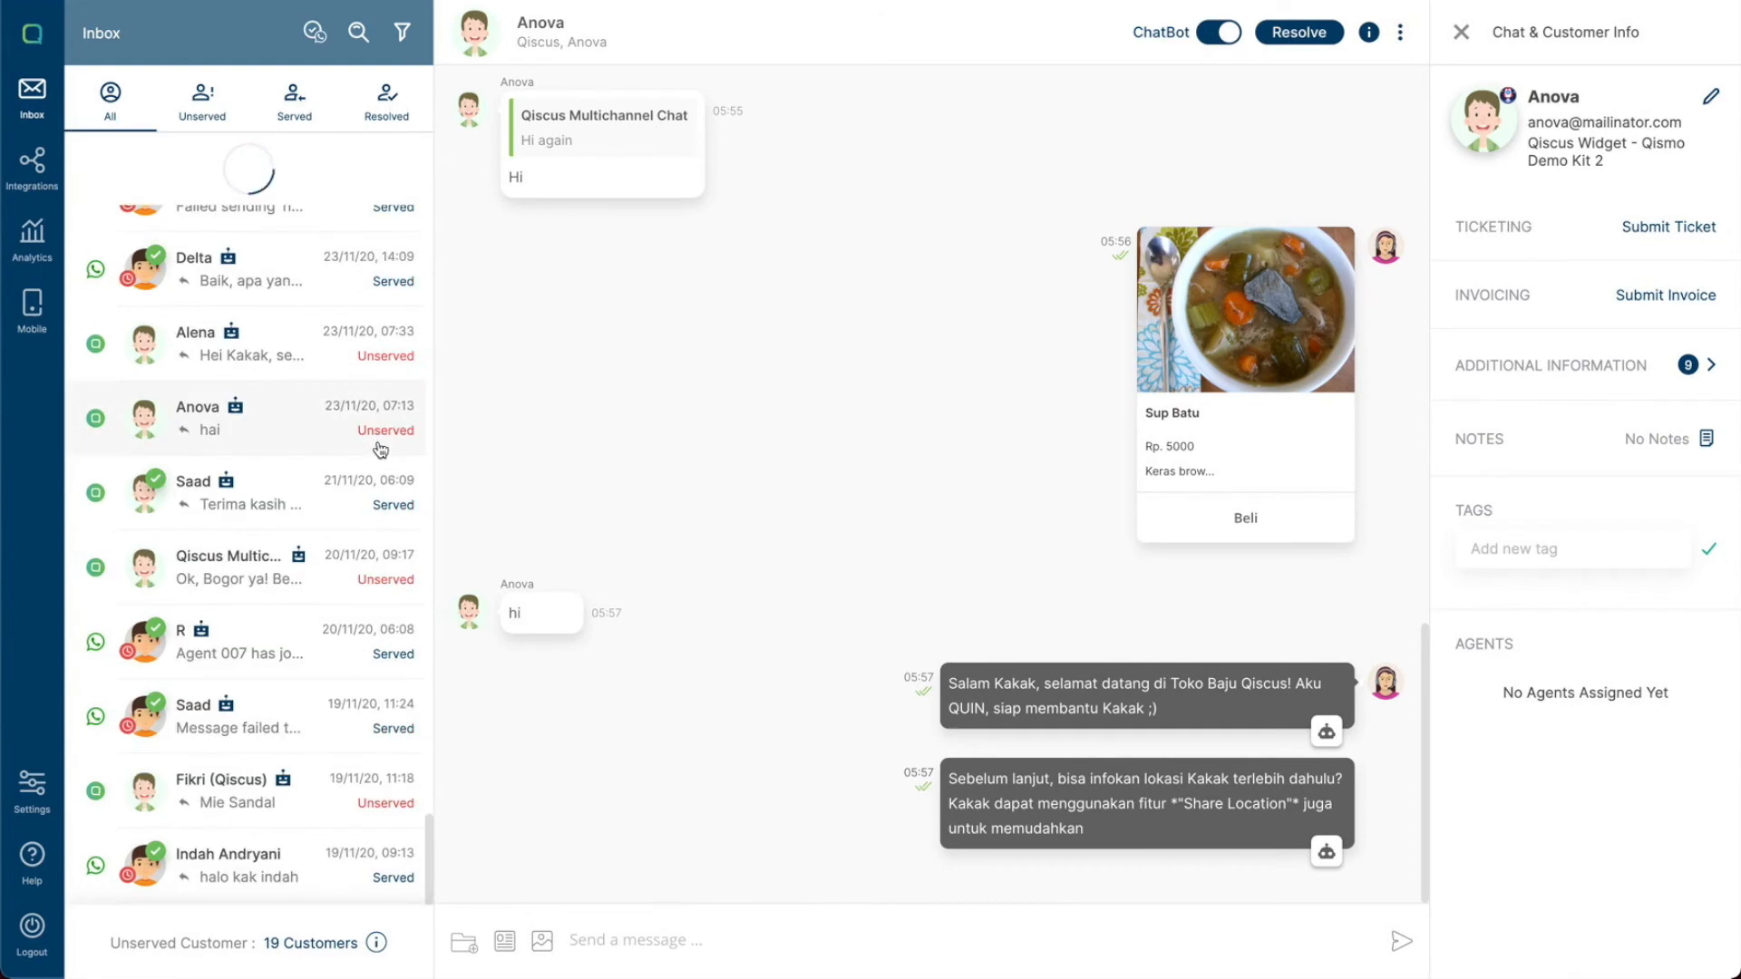
scroll(354, 227, "down", 5)
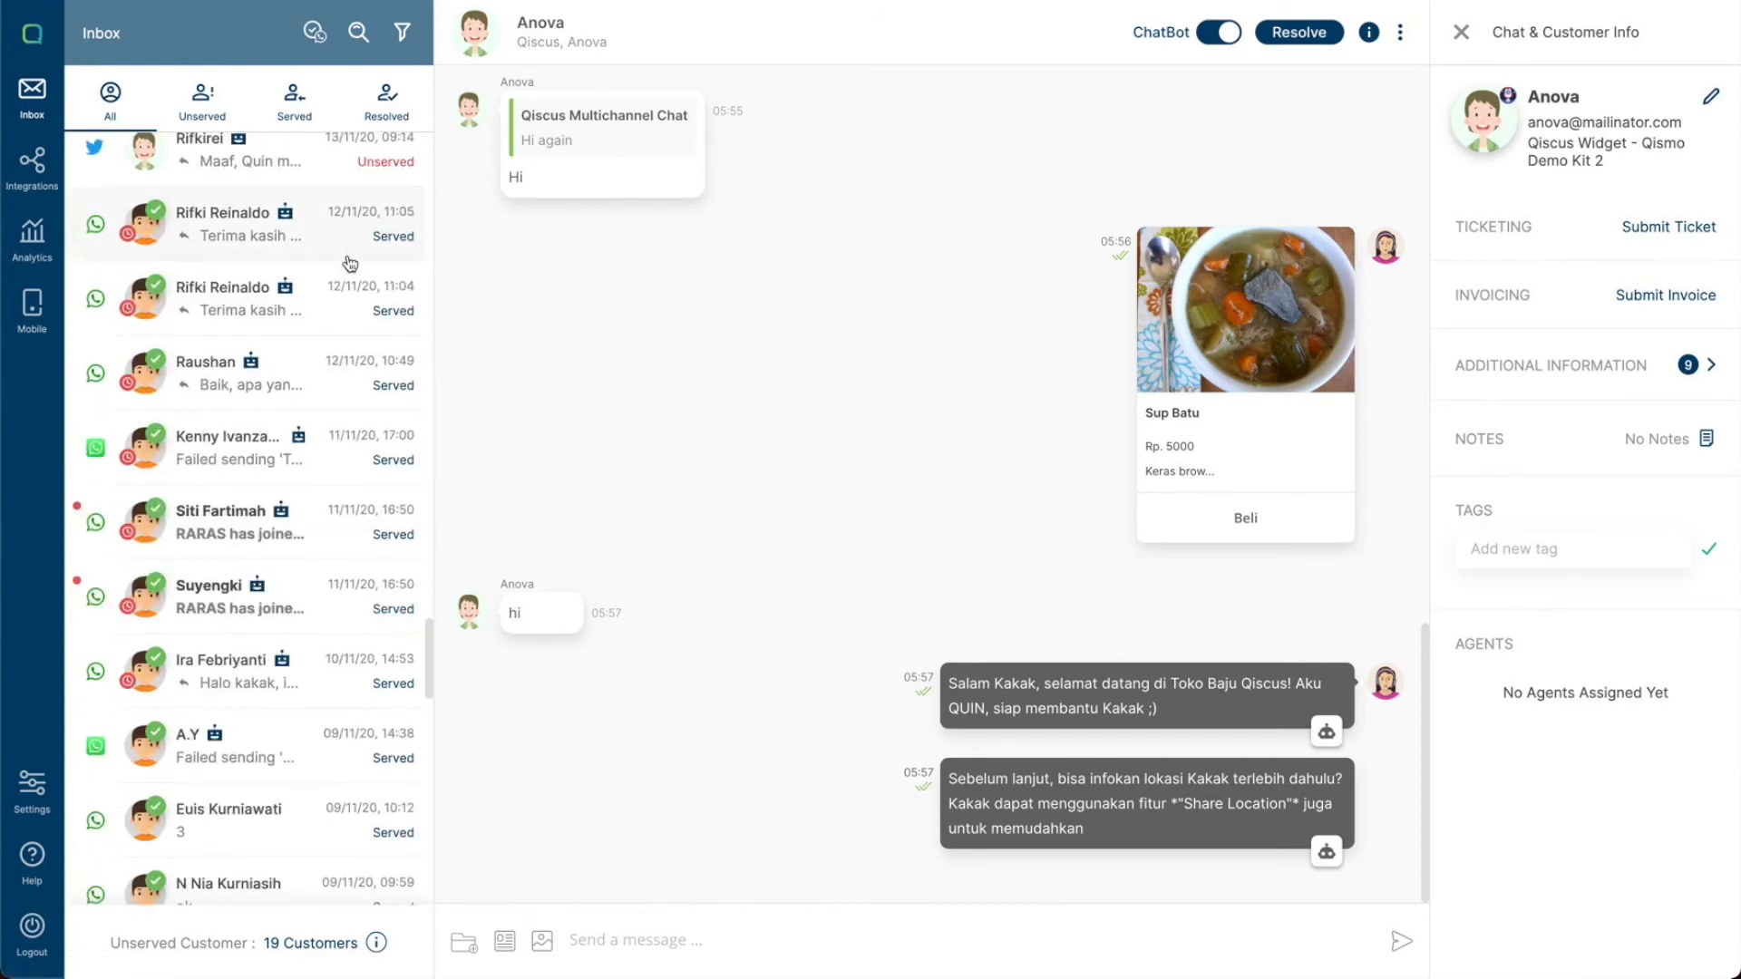
scroll(350, 264, "down", 15)
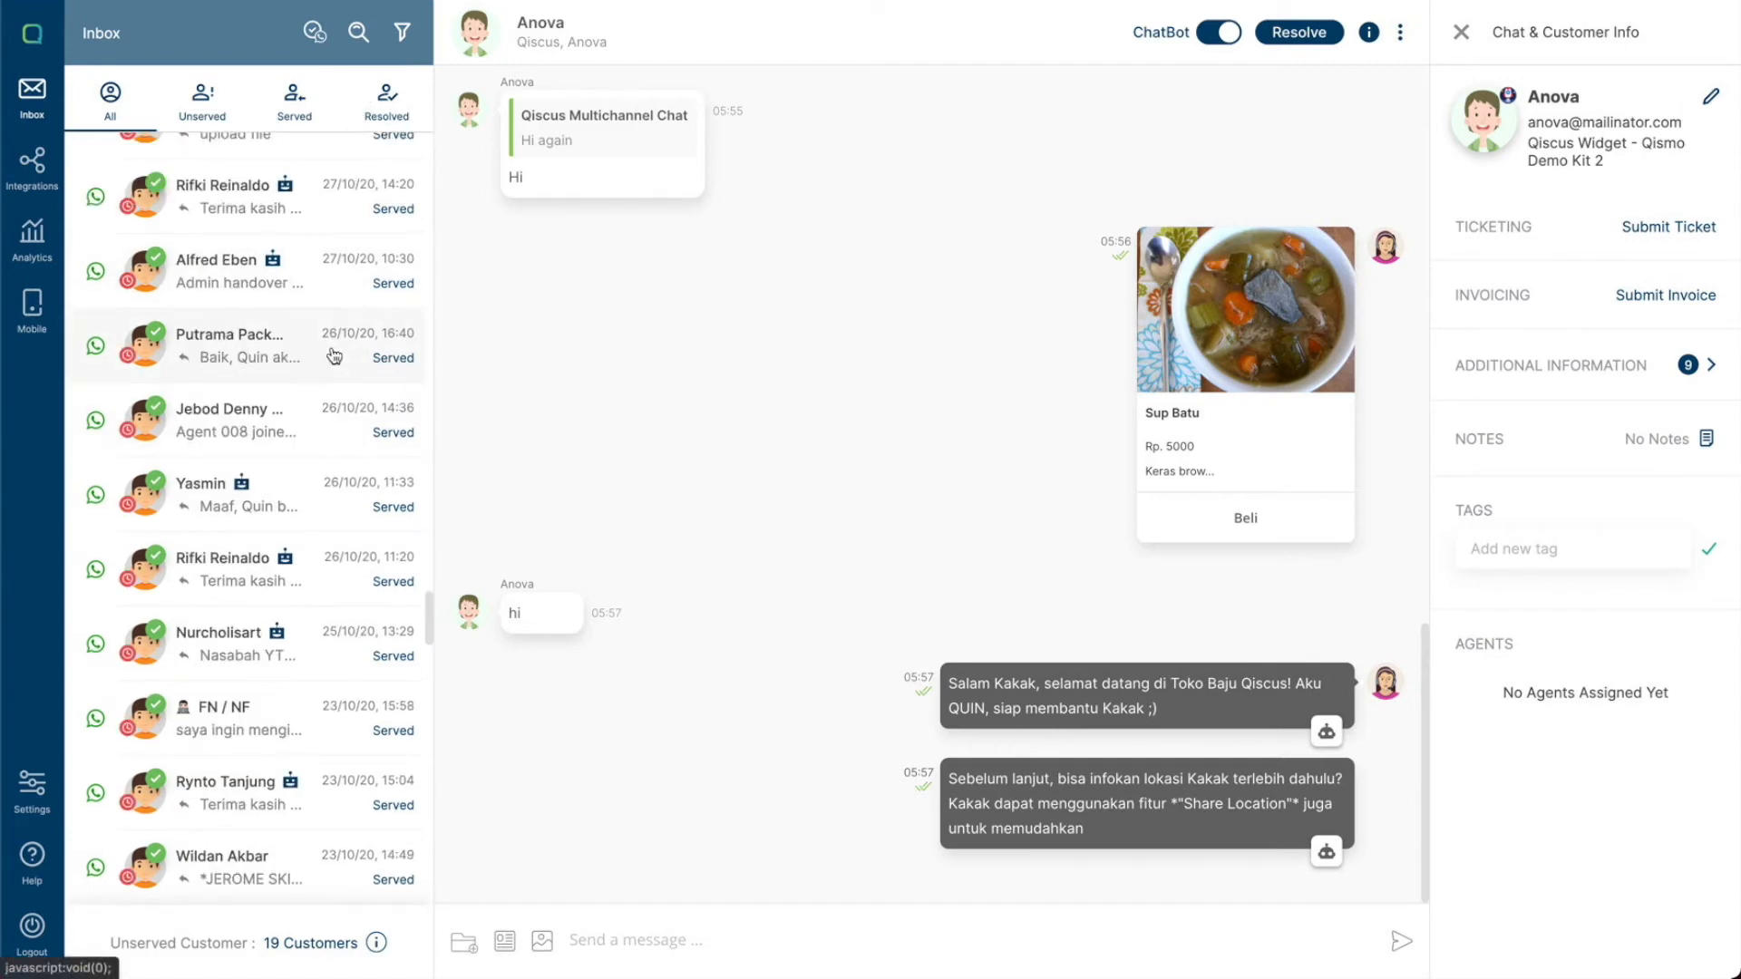
scroll(335, 354, "up", 15)
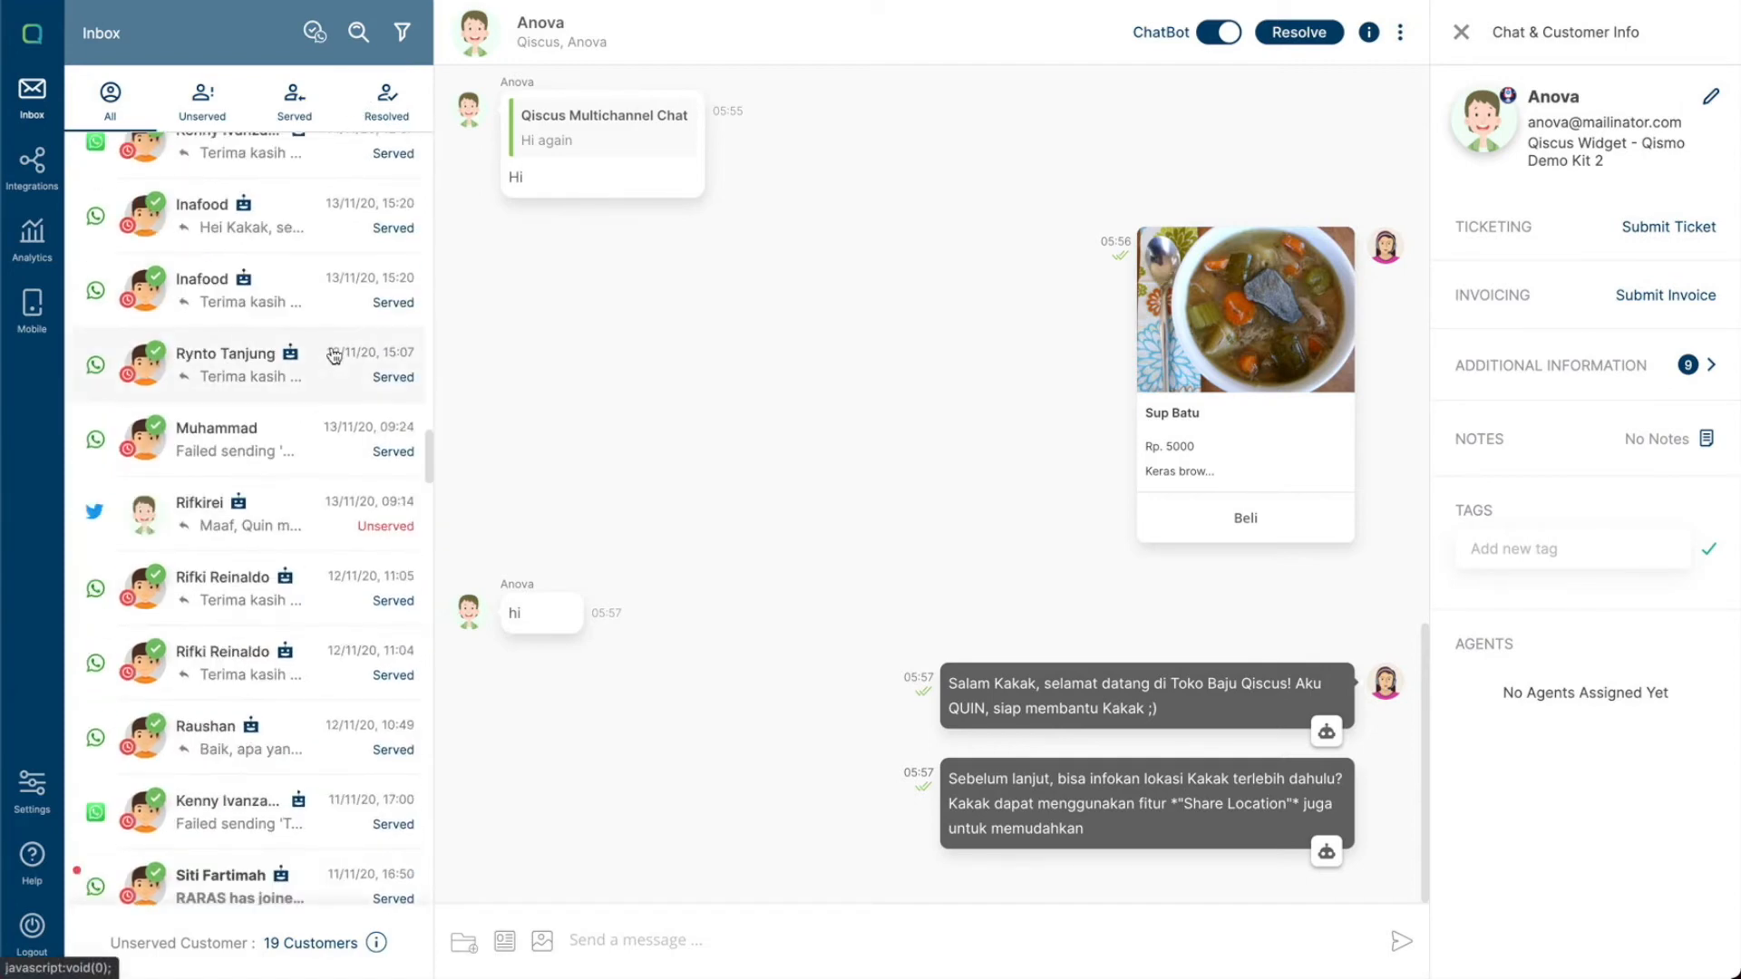
scroll(335, 355, "up", 10)
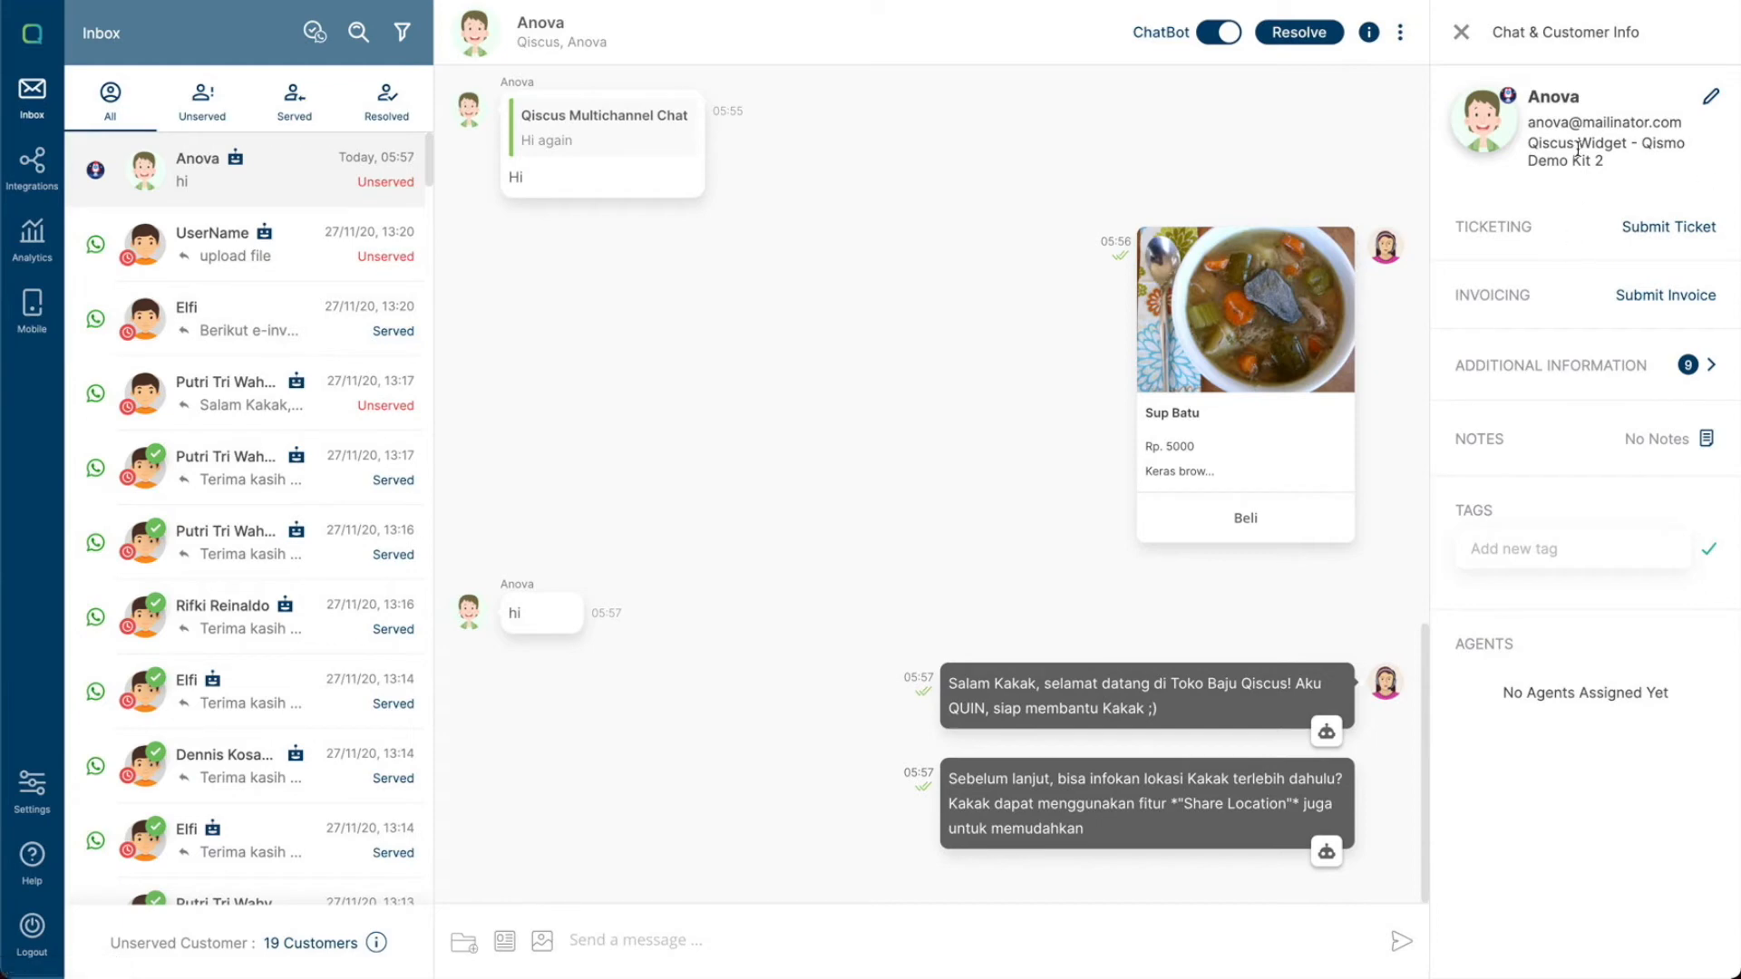
- Edit the customer's name to prefix it with Mr
left_click(1709, 96)
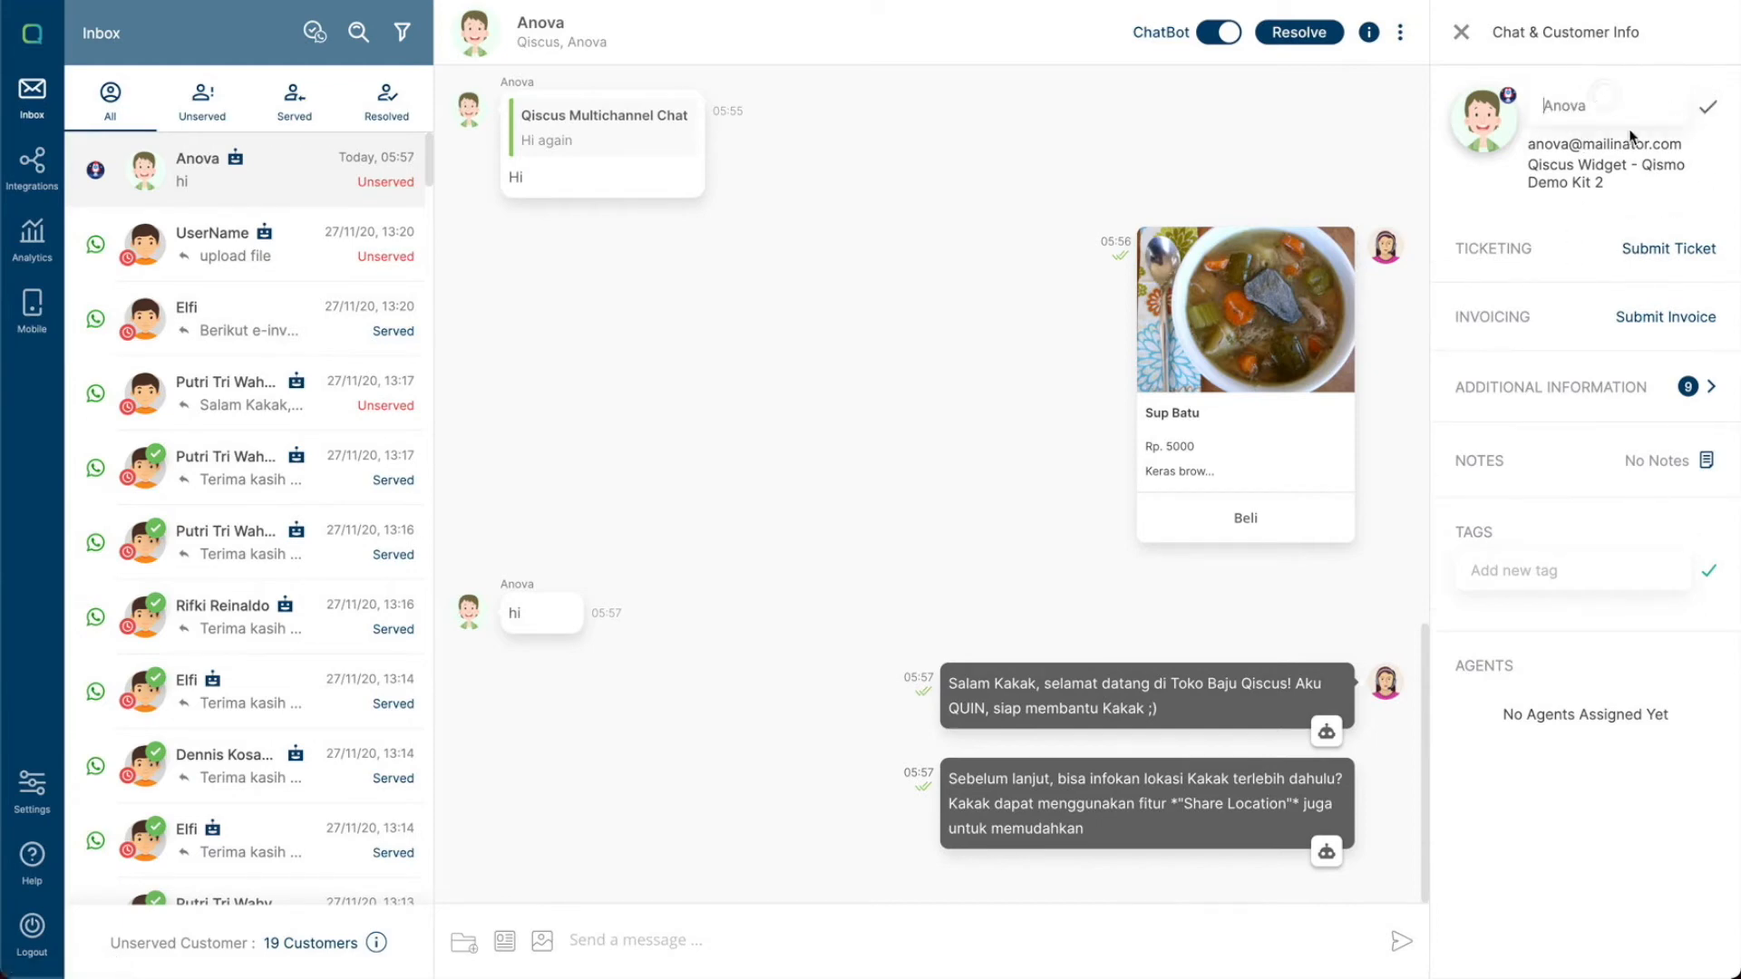
type("Mr.")
left_click(1700, 108)
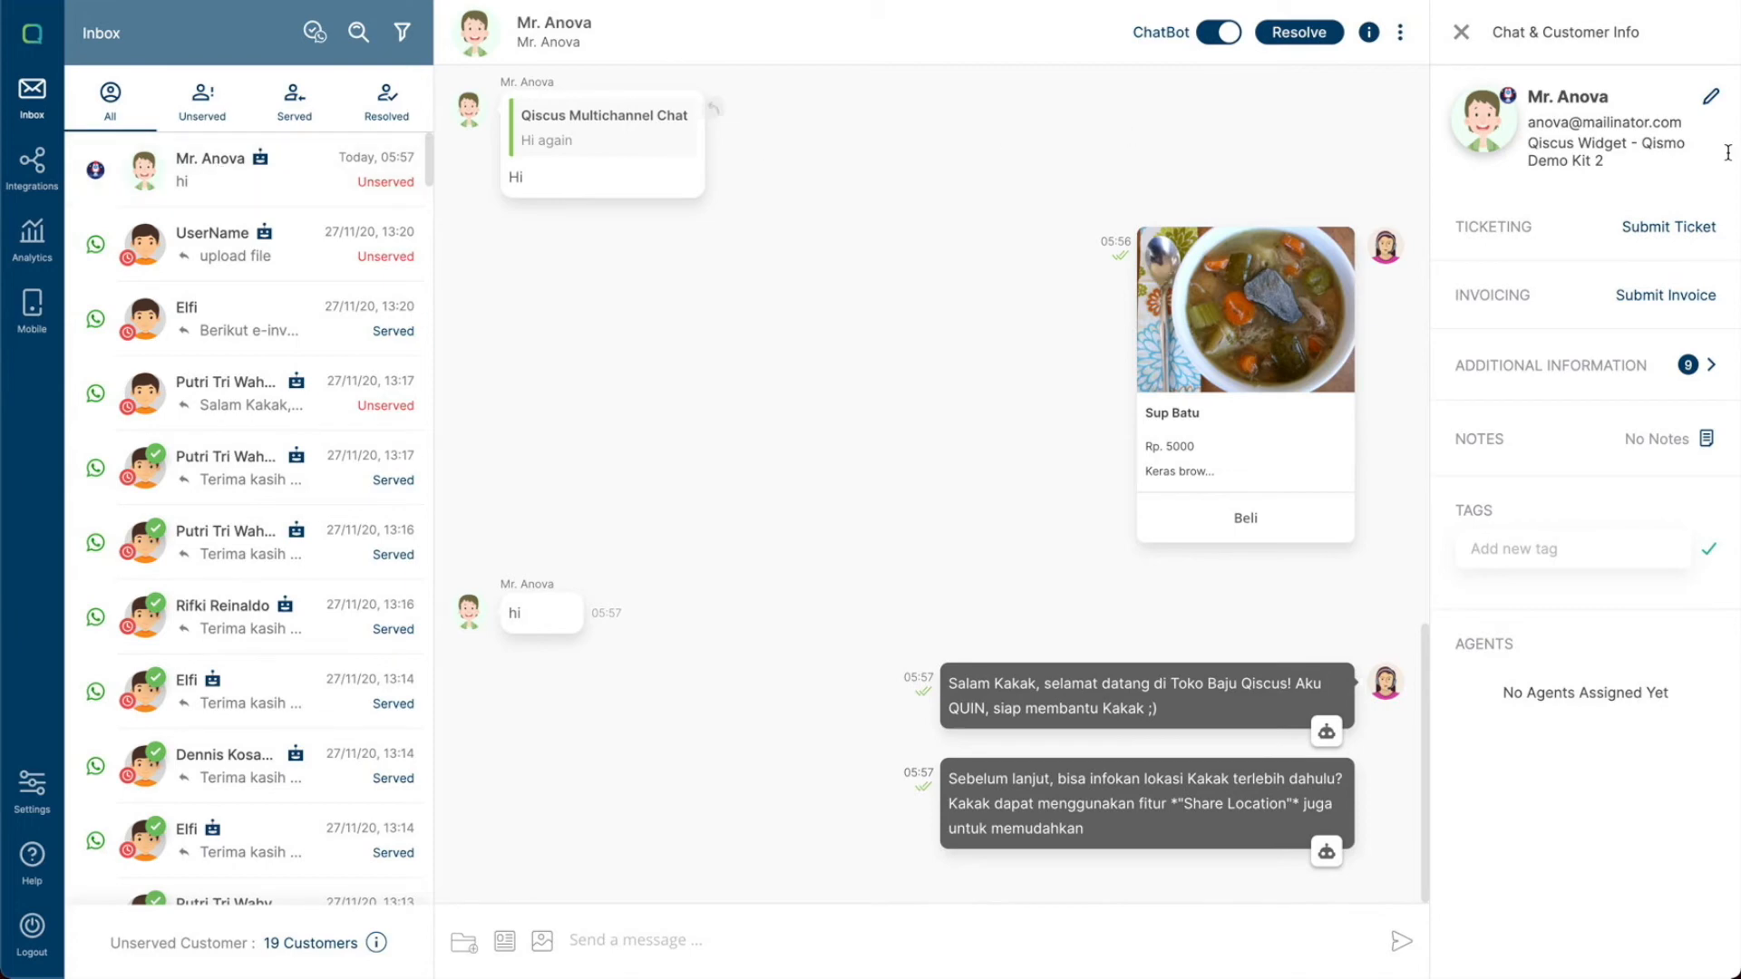
- Highlight the customer's e-mail and widget source details in the info panel
left_click_drag(1527, 122, 1683, 122)
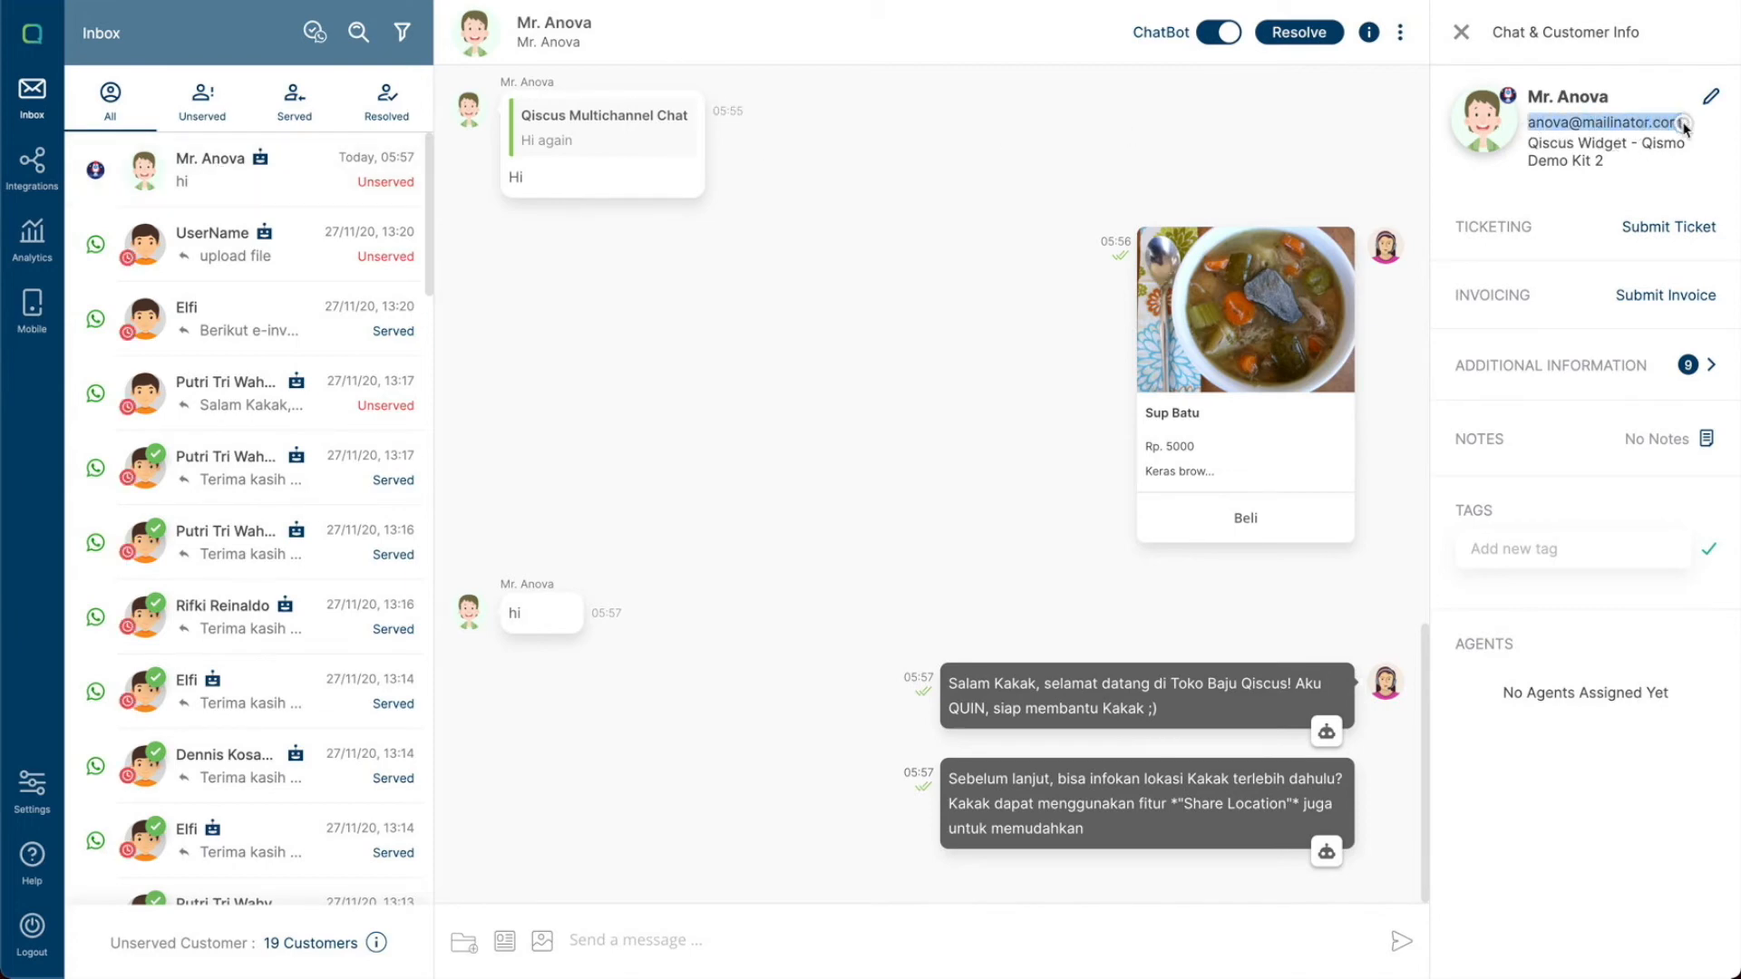
left_click_drag(1531, 143, 1616, 165)
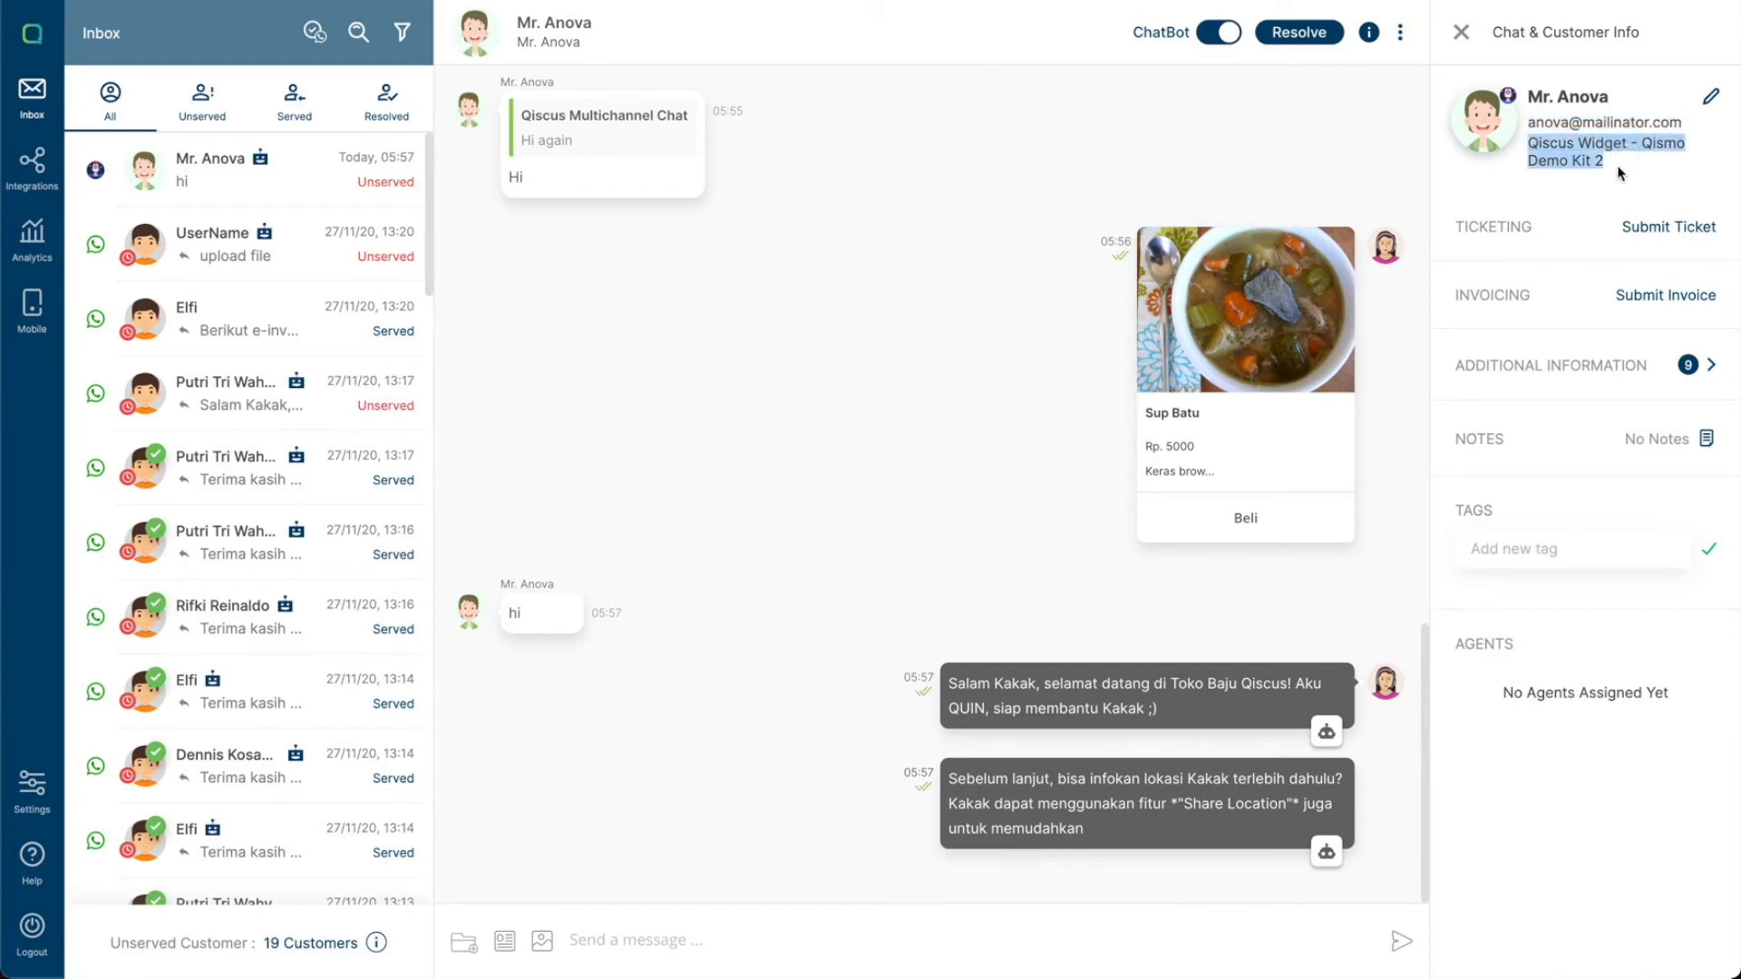
left_click(1564, 198)
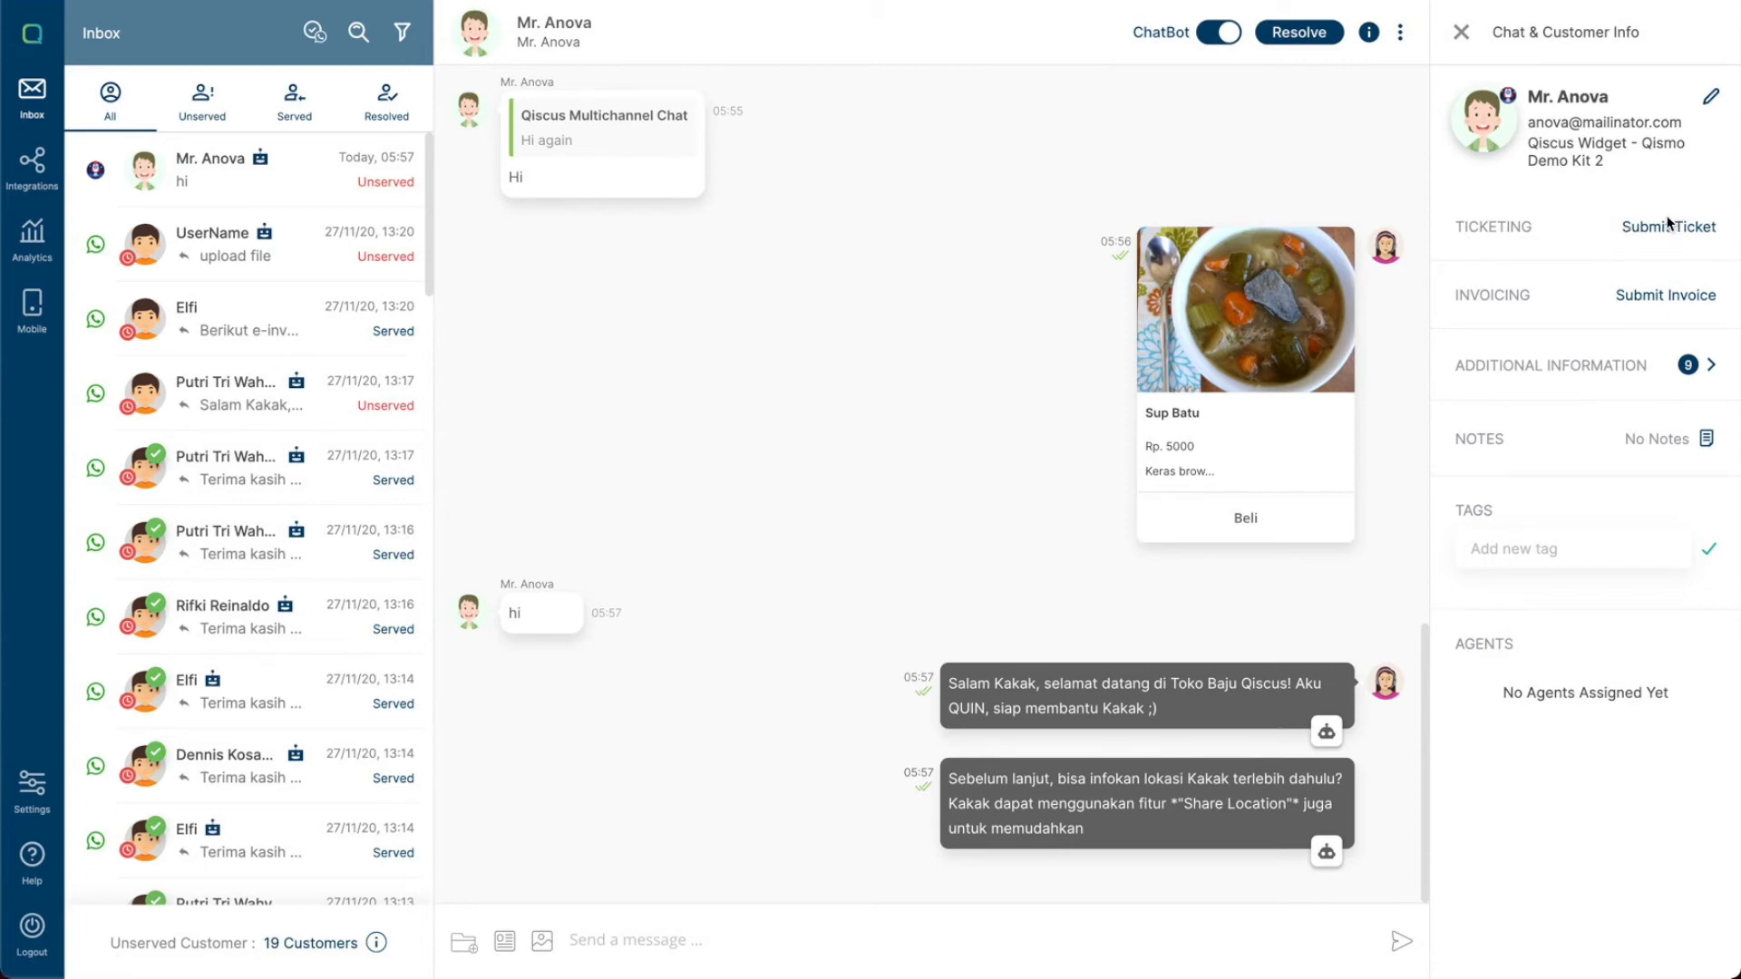
- Open Additional Information and set the Order ID description to 012345
left_click(1557, 372)
scroll(1553, 352, "down", 1)
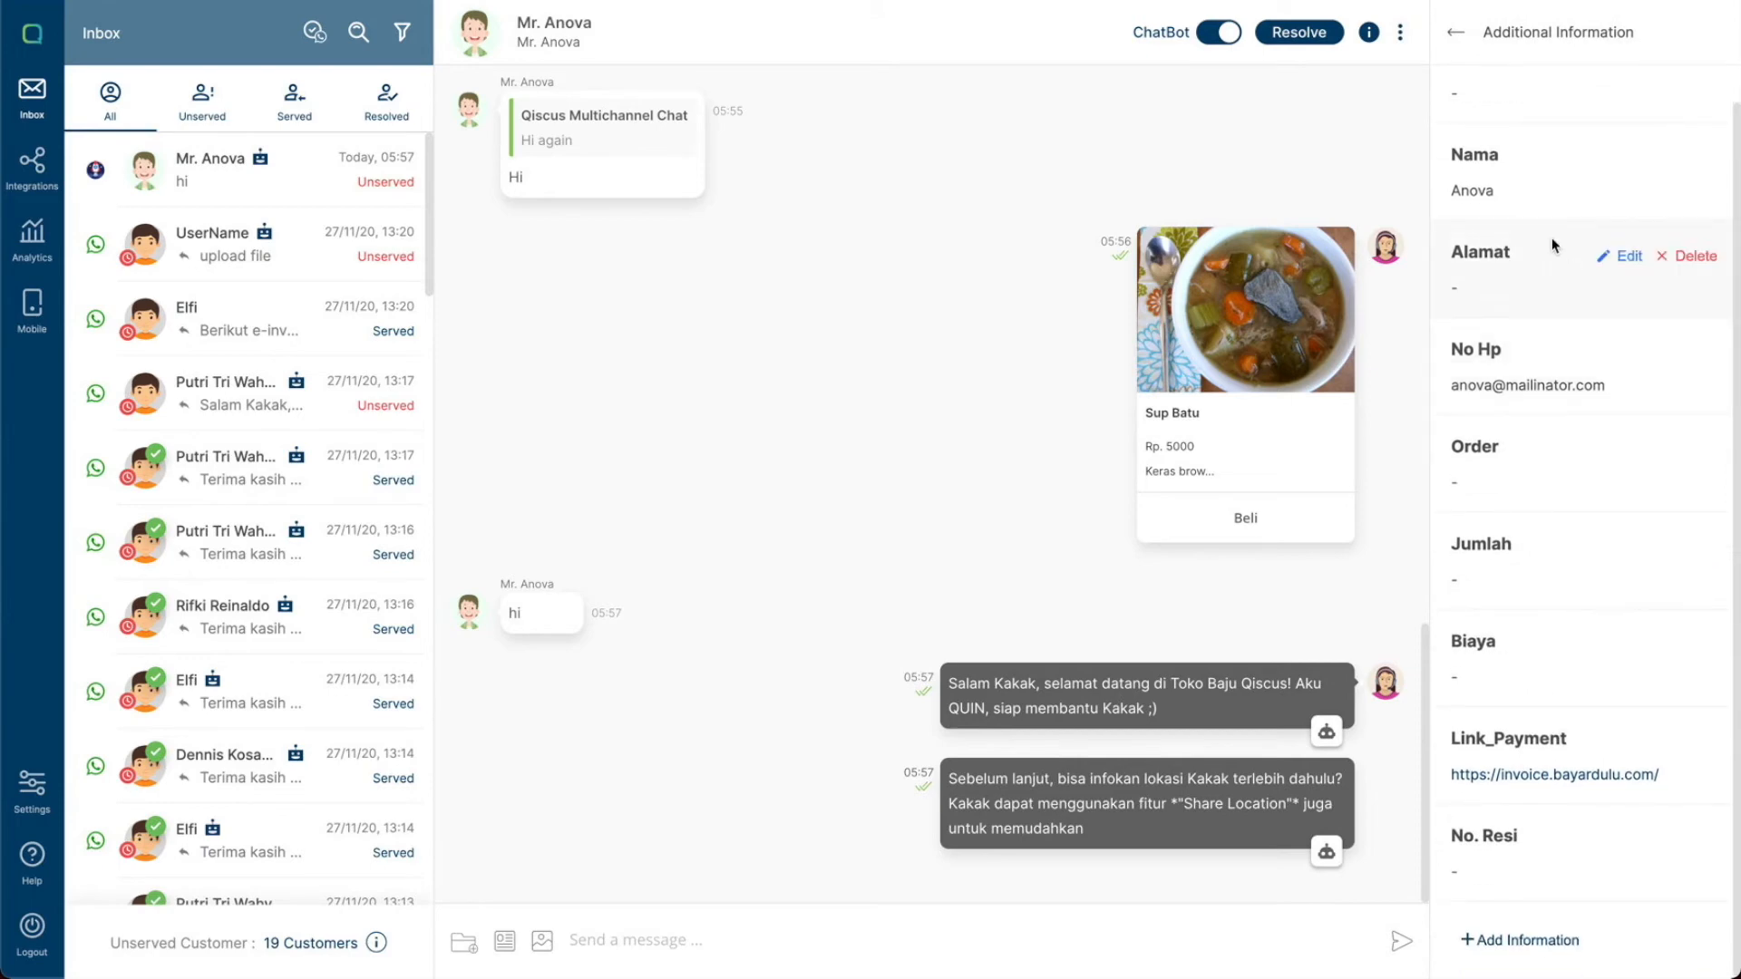
scroll(1545, 243, "up", 1)
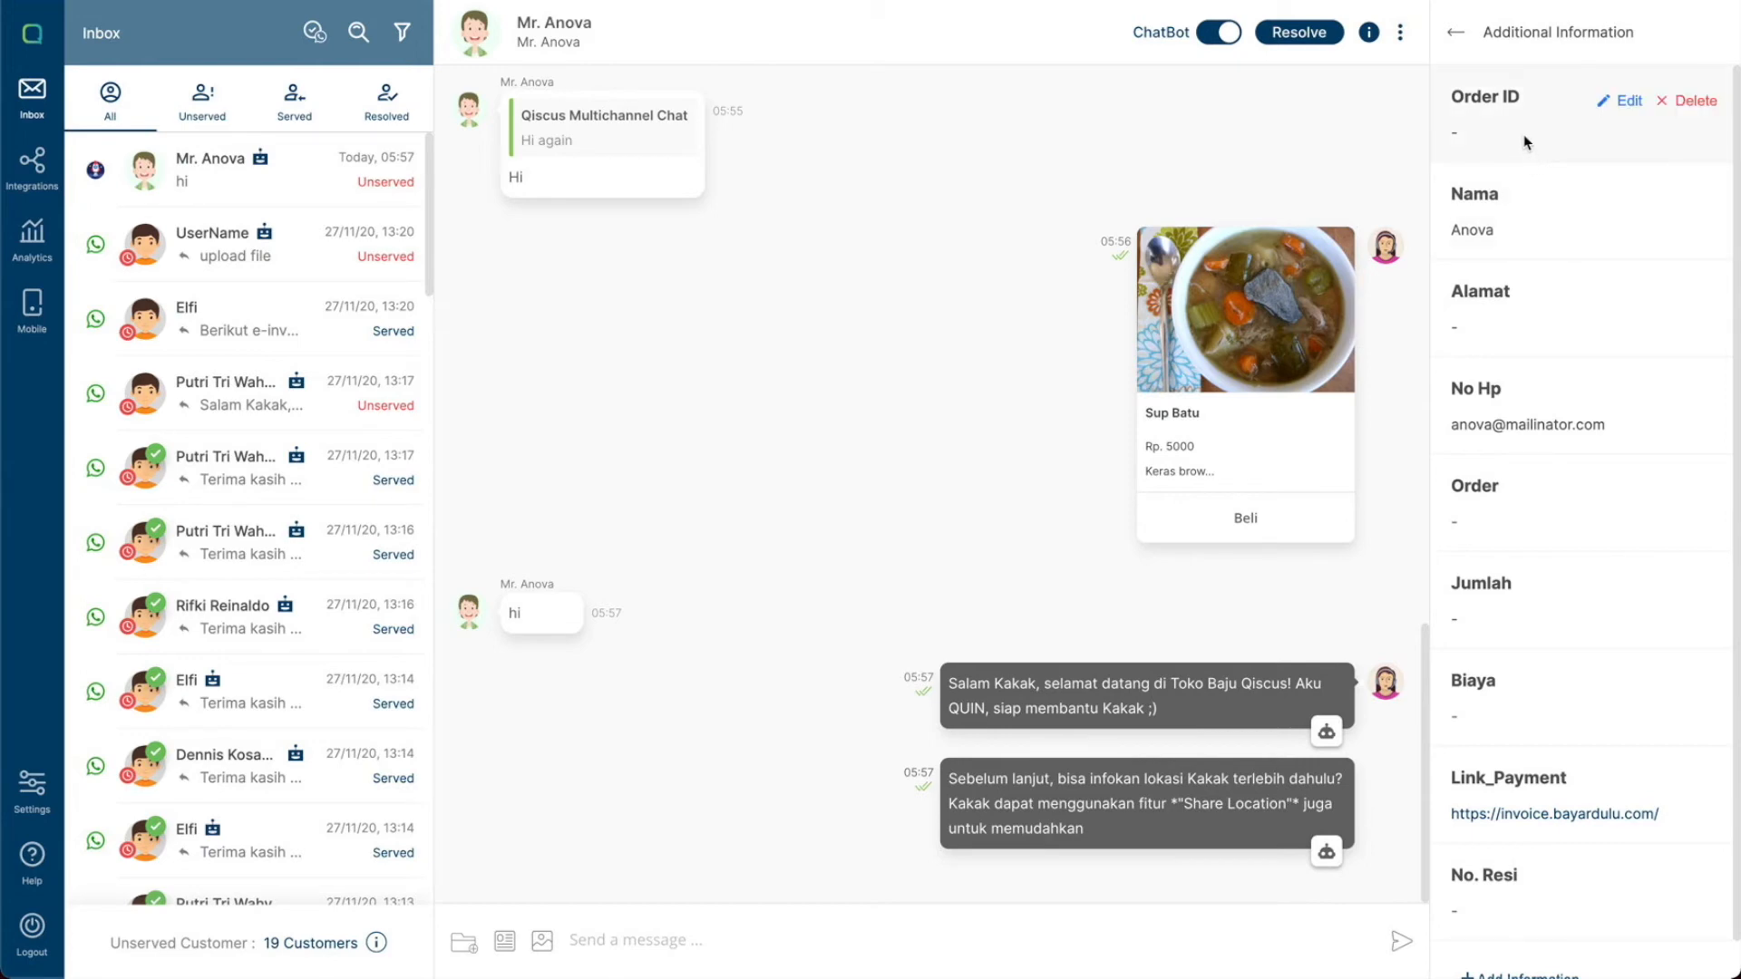
left_click(1624, 109)
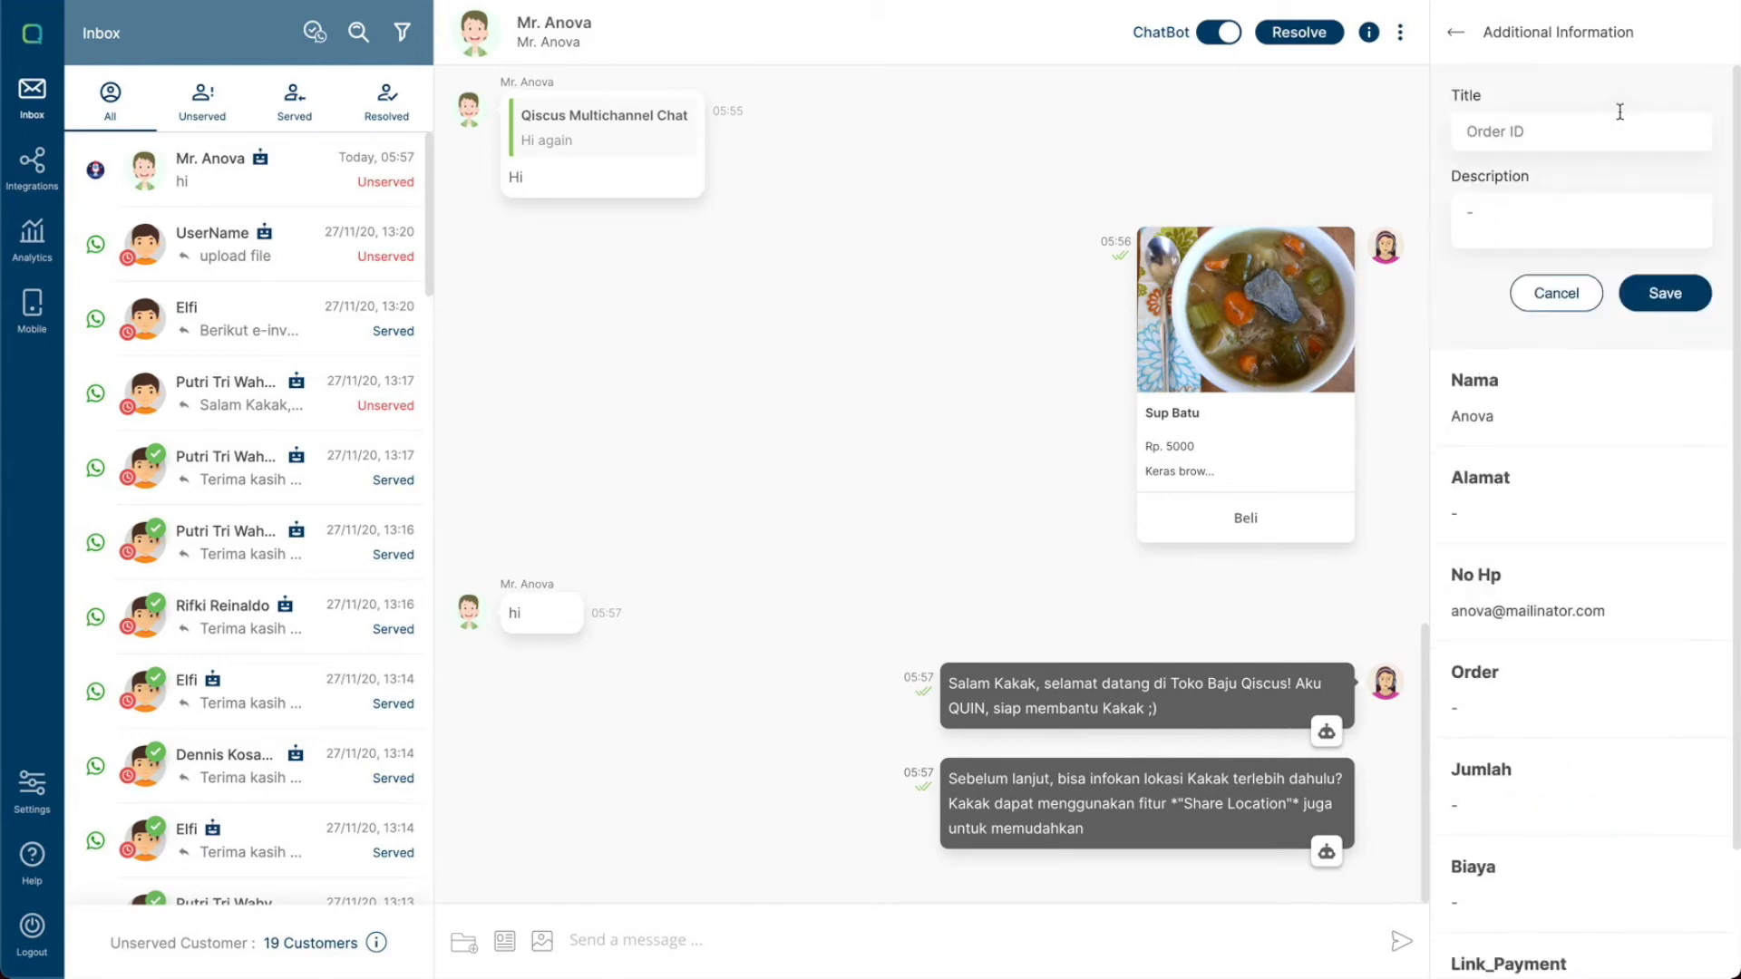
left_click(1527, 221)
type("01234")
left_click(1660, 294)
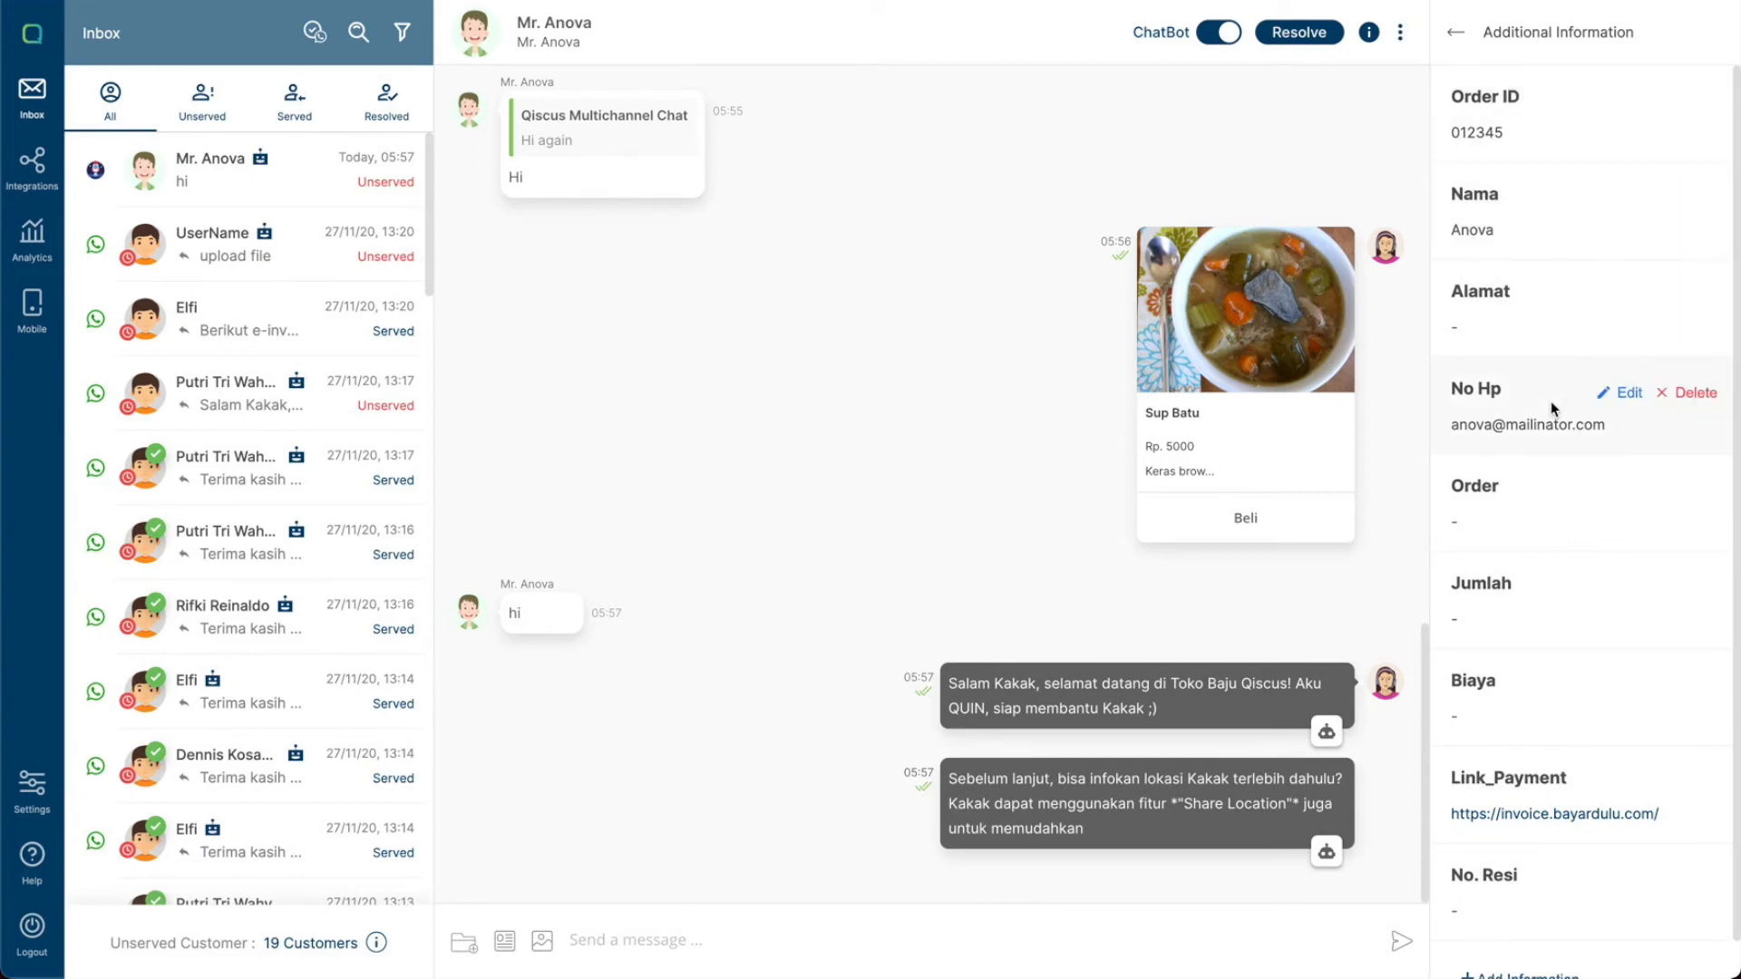
- Add an additional information entry titled Channel with the description Widget
scroll(1551, 401, "down", 1)
left_click(1541, 943)
scroll(1580, 874, "down", 3)
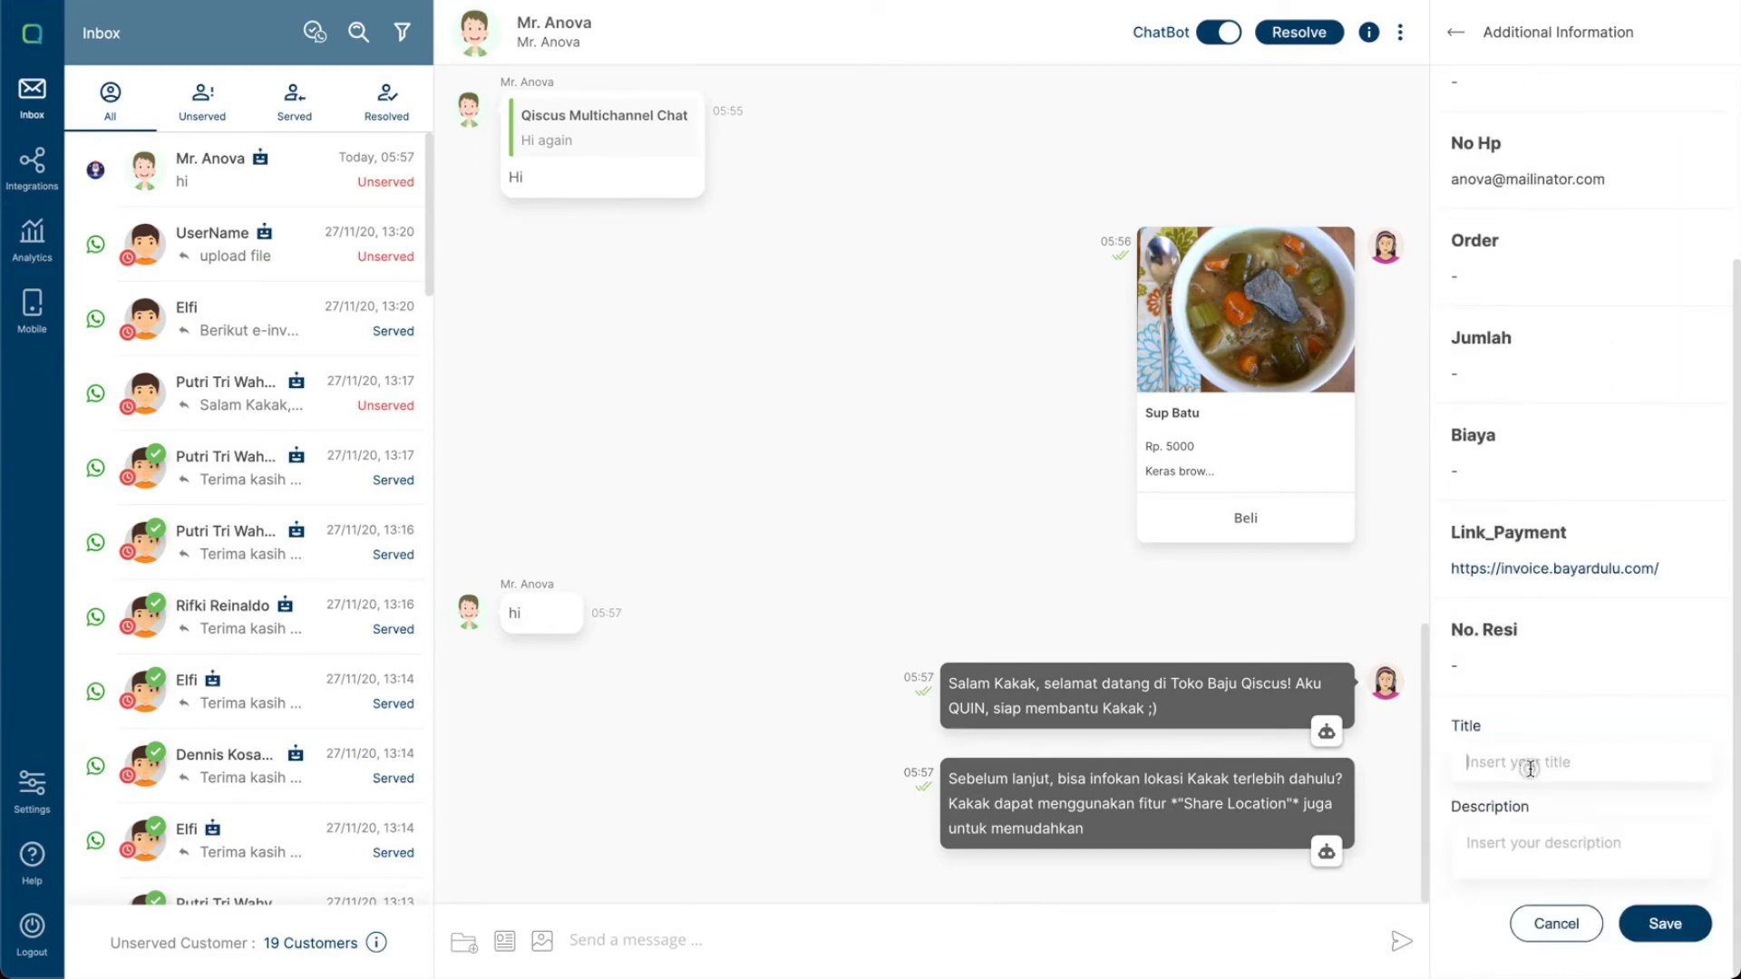
type("Channel")
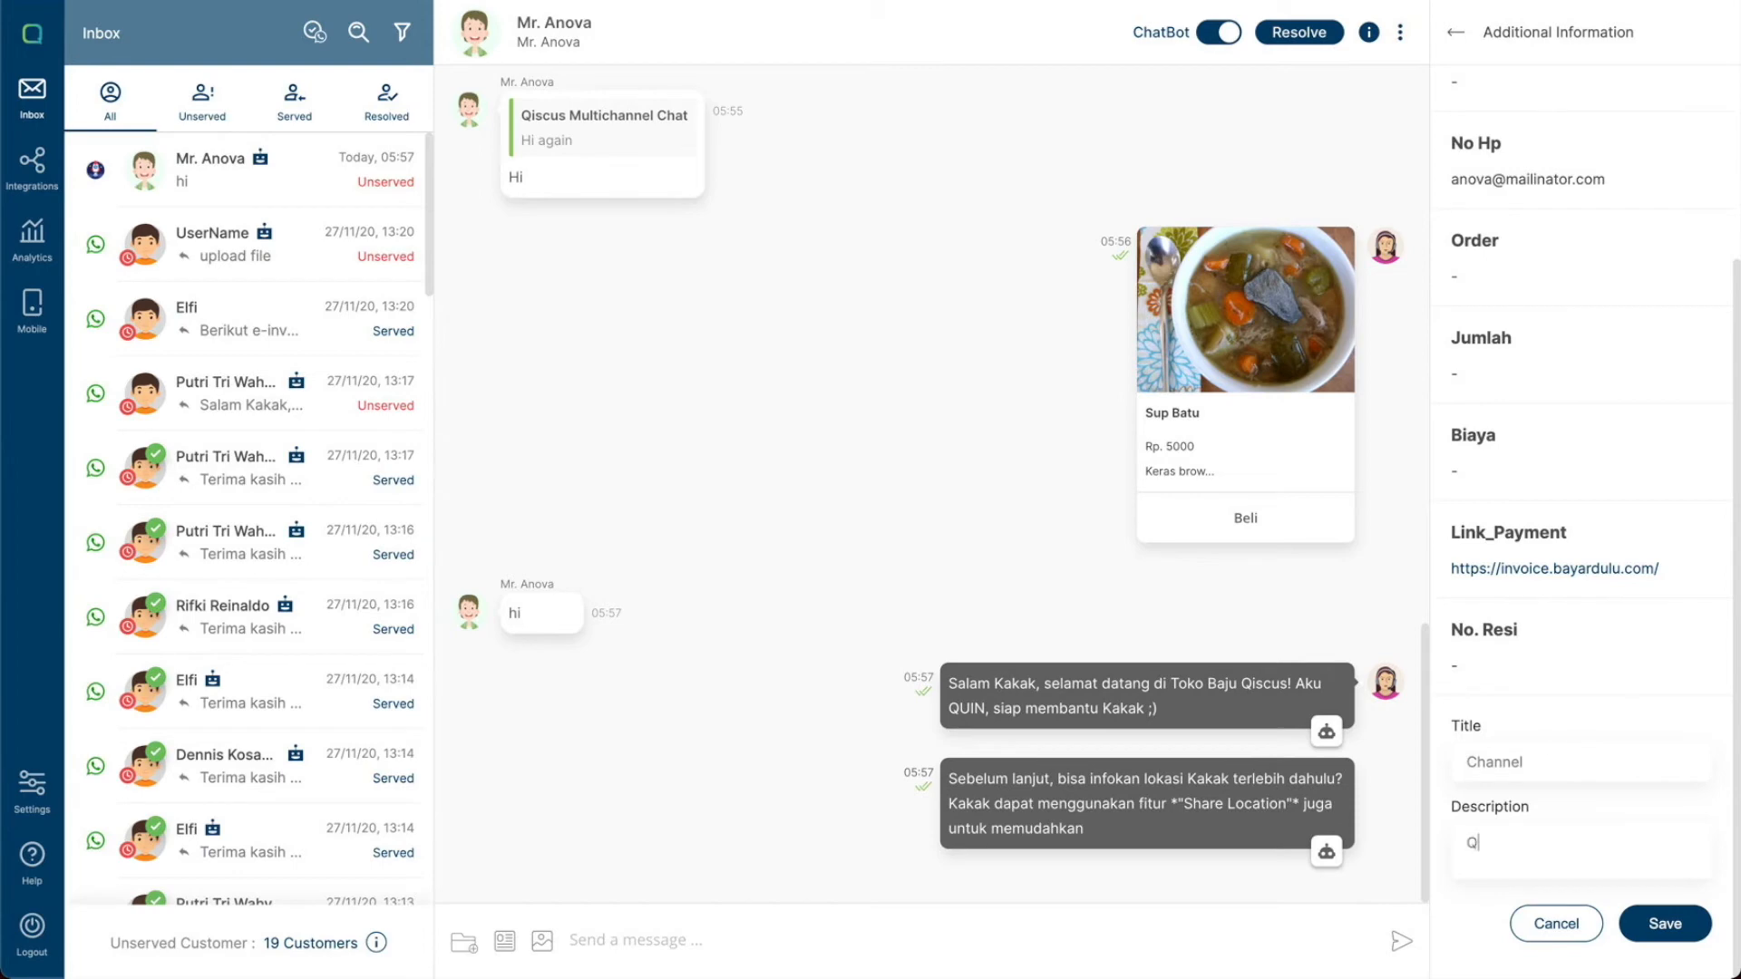
type("Widget")
left_click(1623, 923)
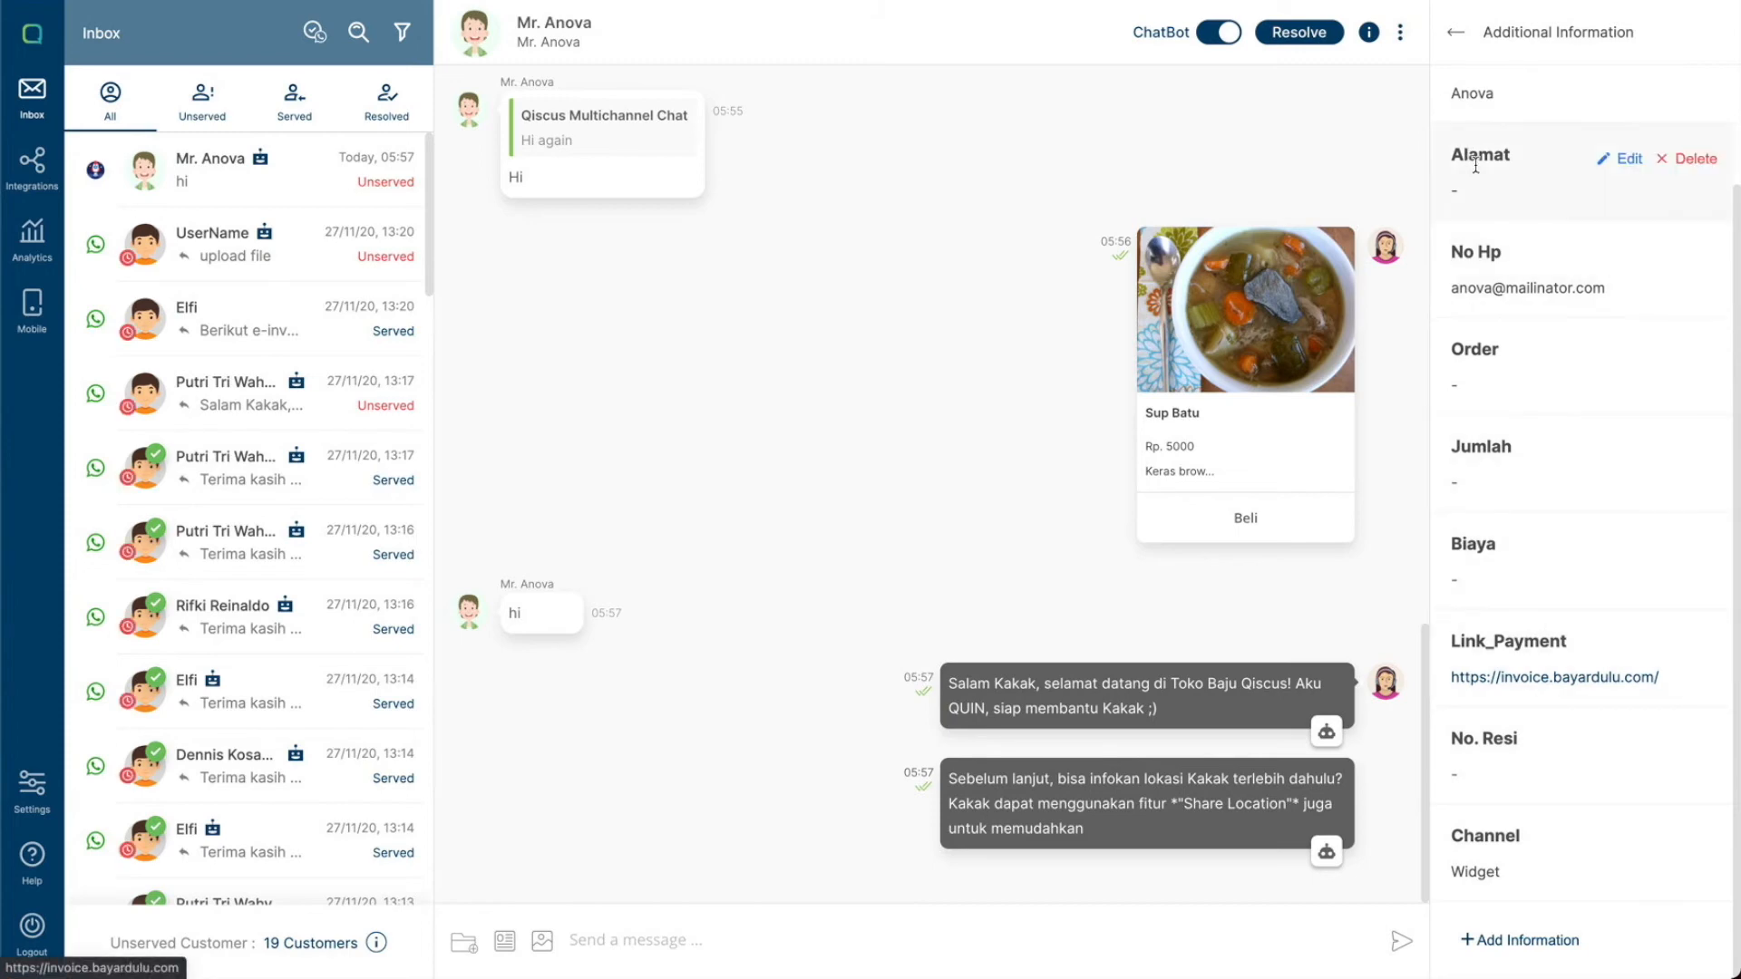
scroll(1532, 256, "up", 2)
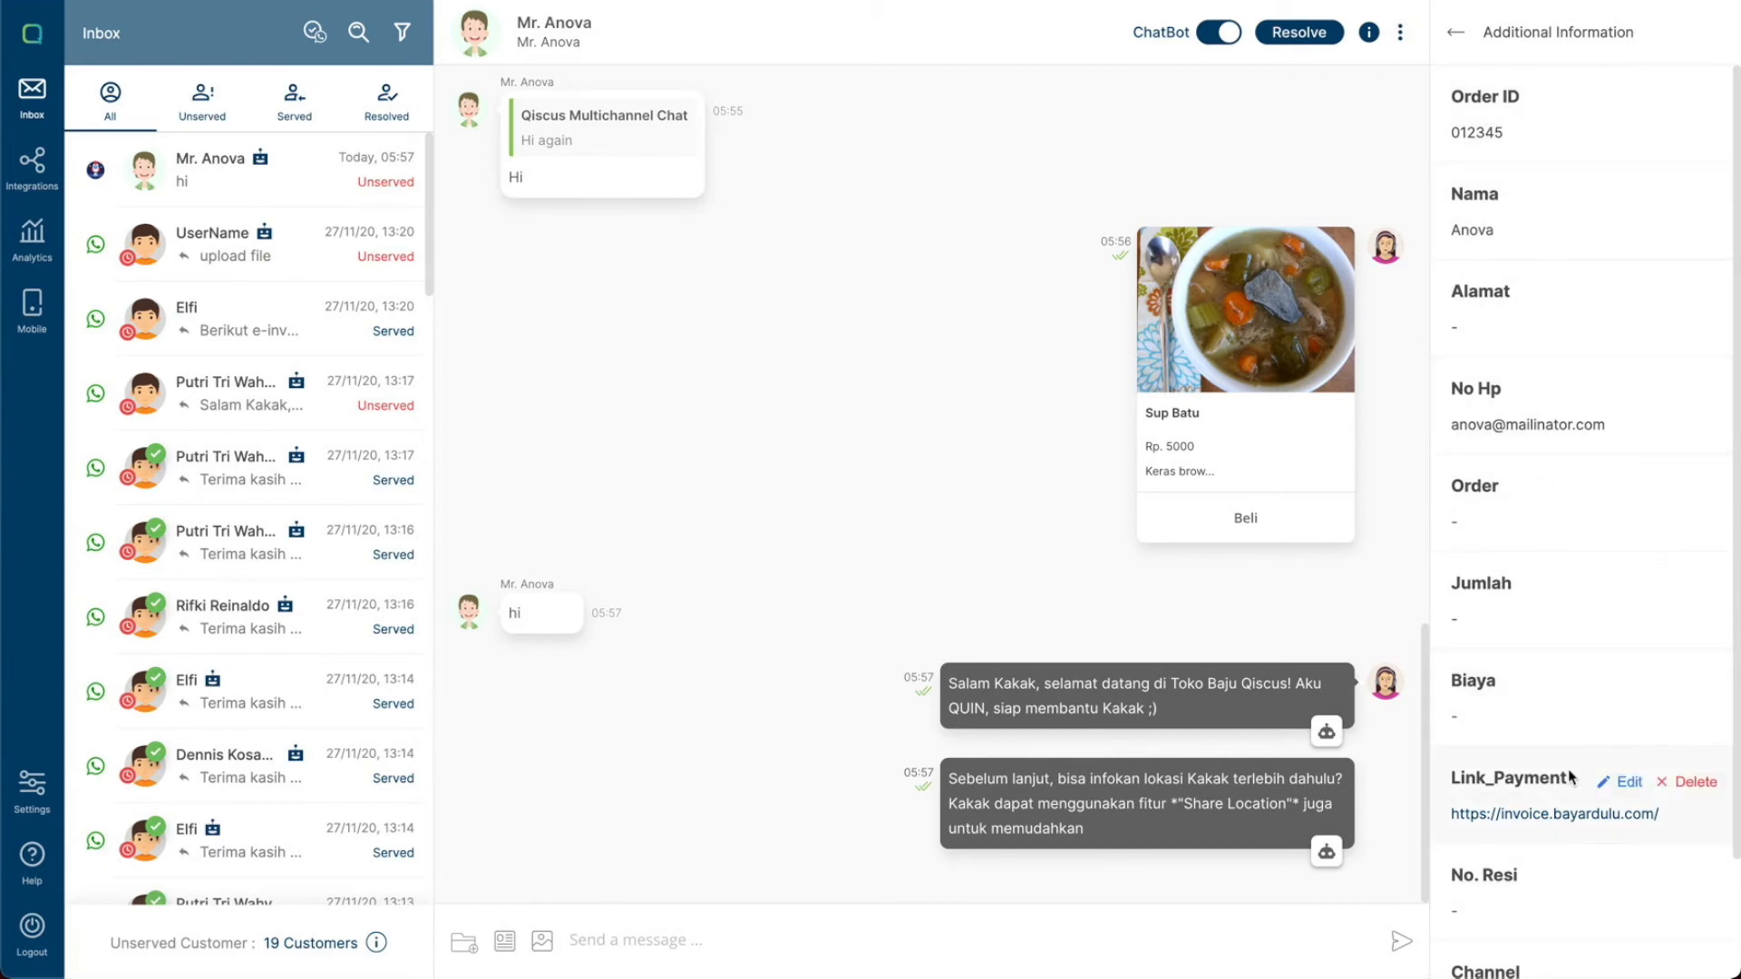
- Add a conversation note reading "some notes" from the customer info panel
left_click(1456, 32)
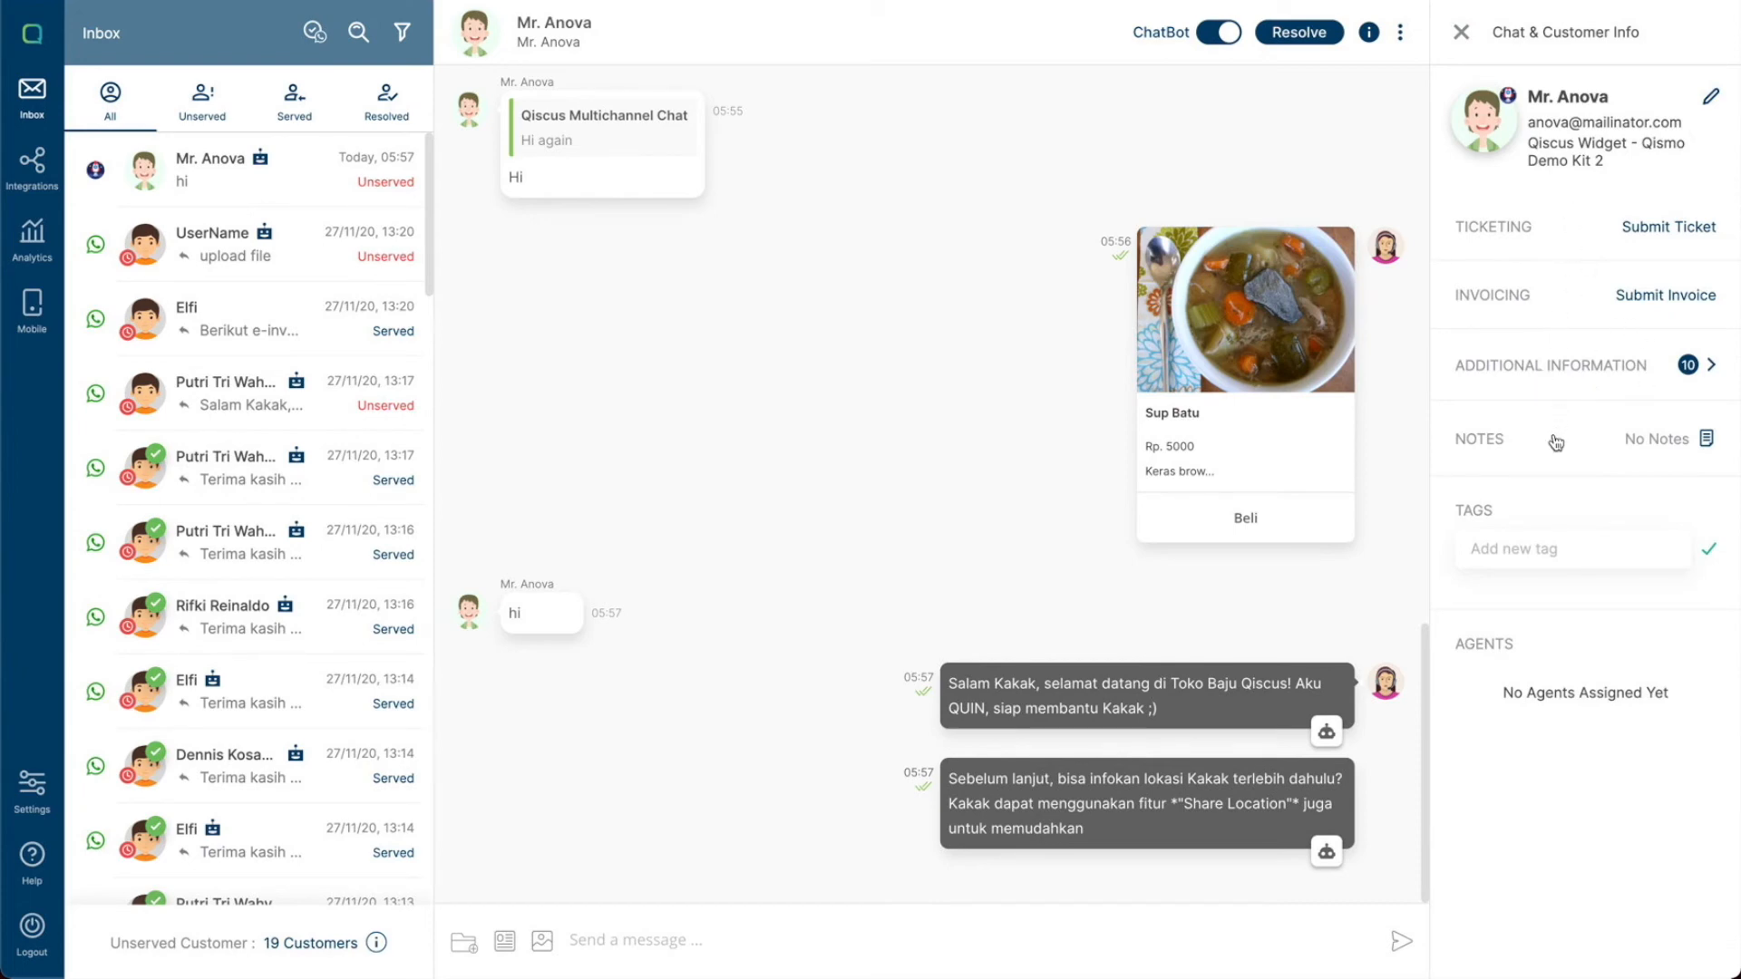
left_click(1629, 443)
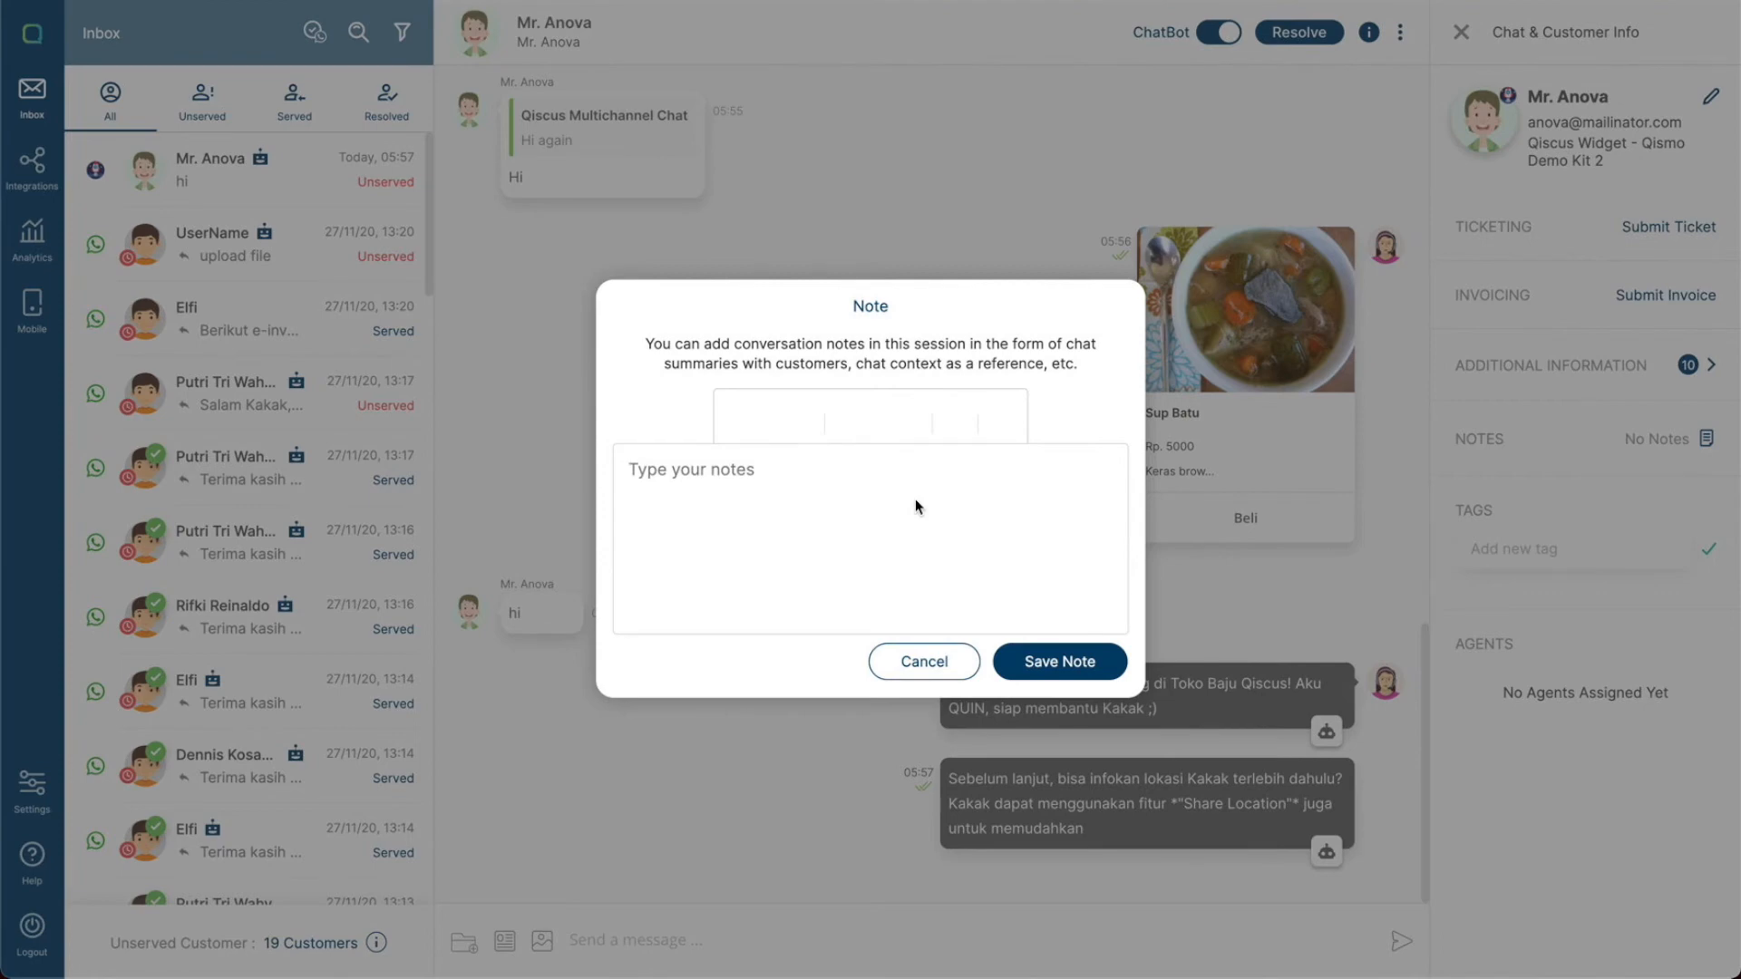
type("some notes")
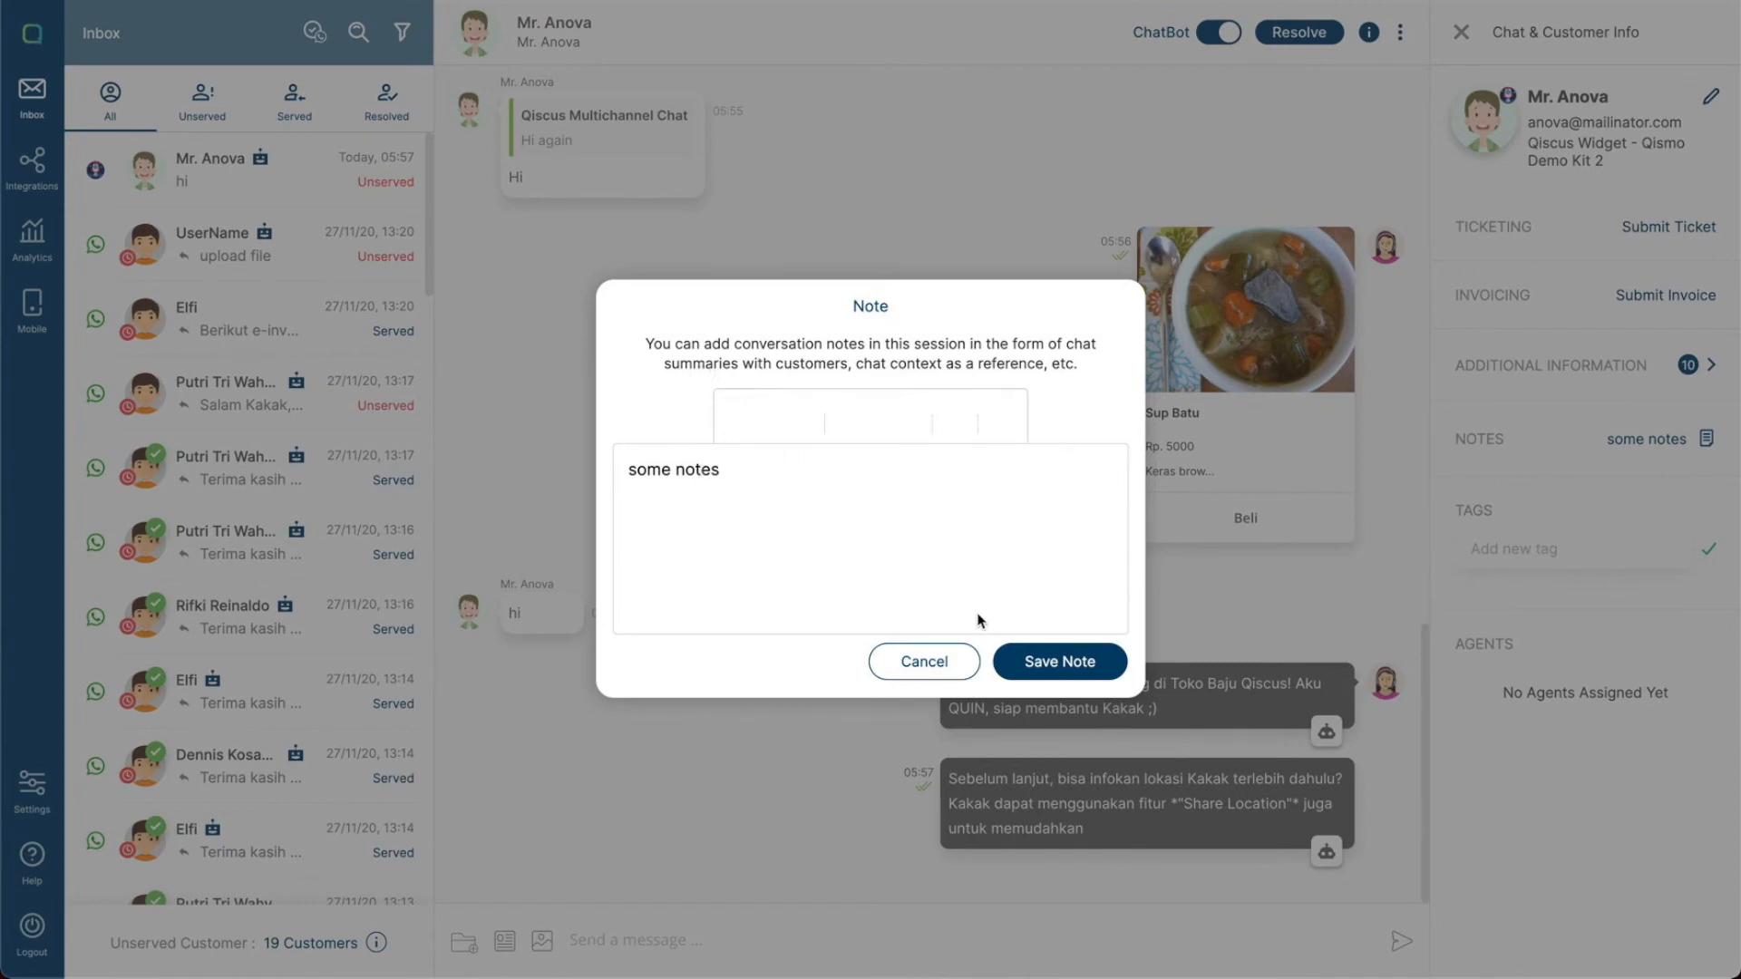
left_click(814, 469)
left_click(1043, 660)
- Reopen the saved conversation note to review it, then close it without changes
left_click(879, 594)
left_click(1604, 438)
left_click(924, 660)
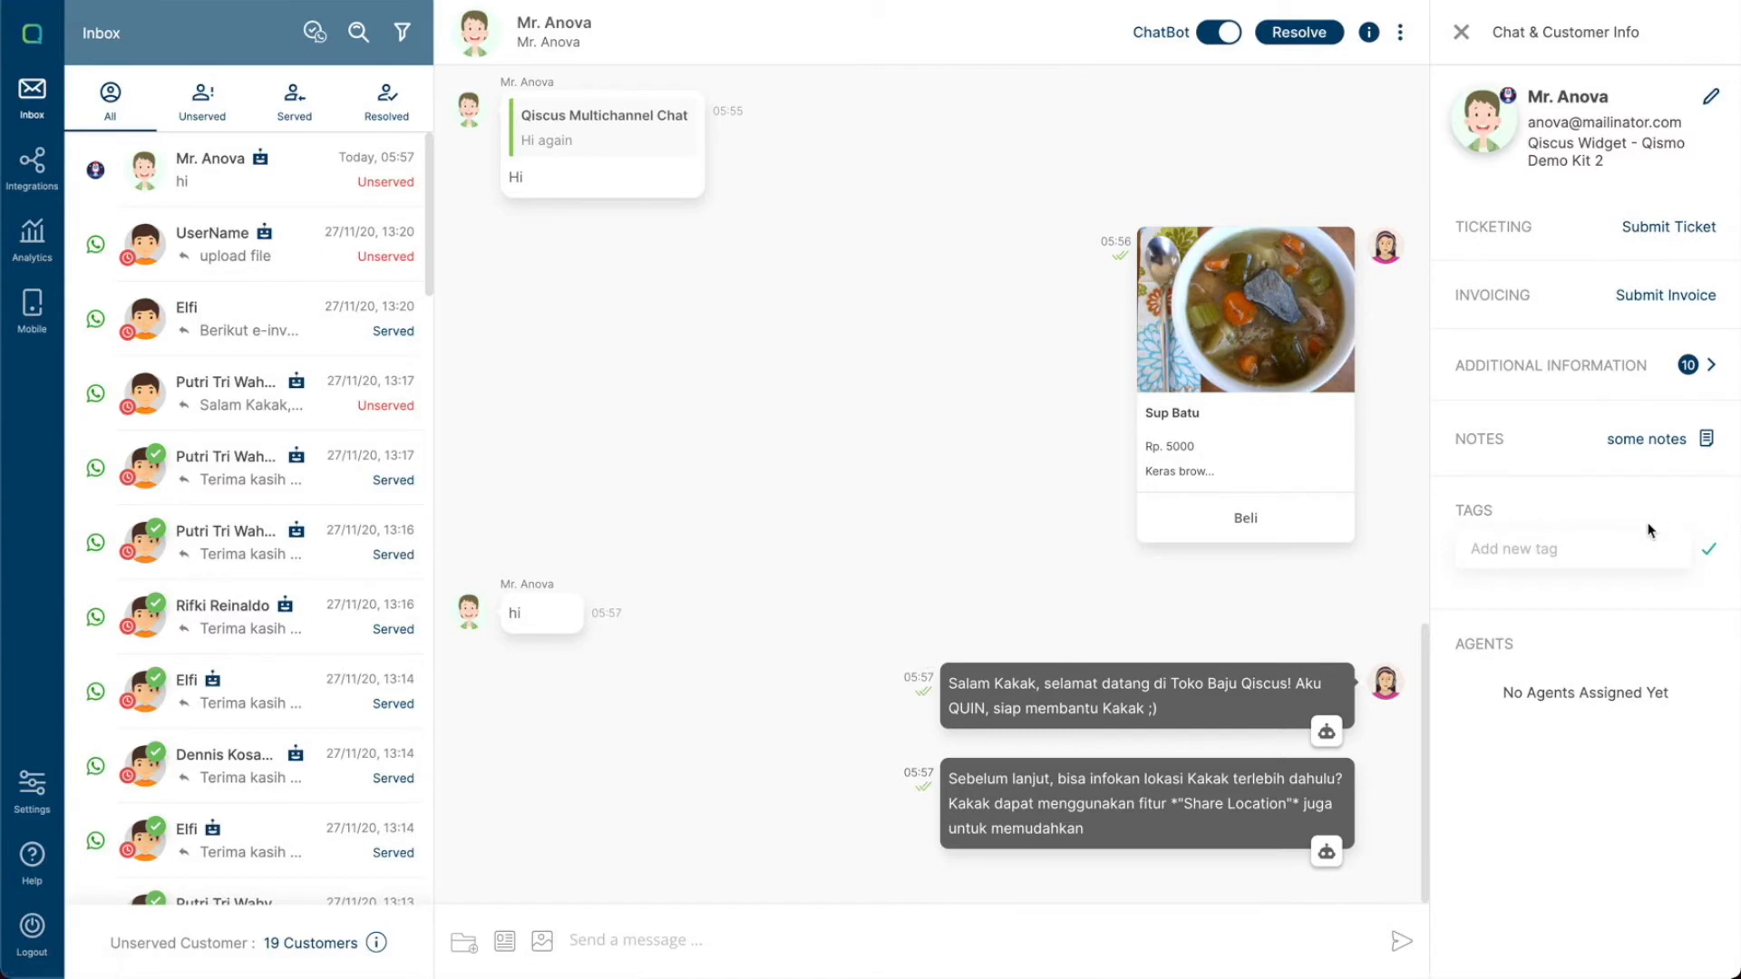
- Add the tag vinetta to the customer
left_click(1601, 546)
left_click(1505, 599)
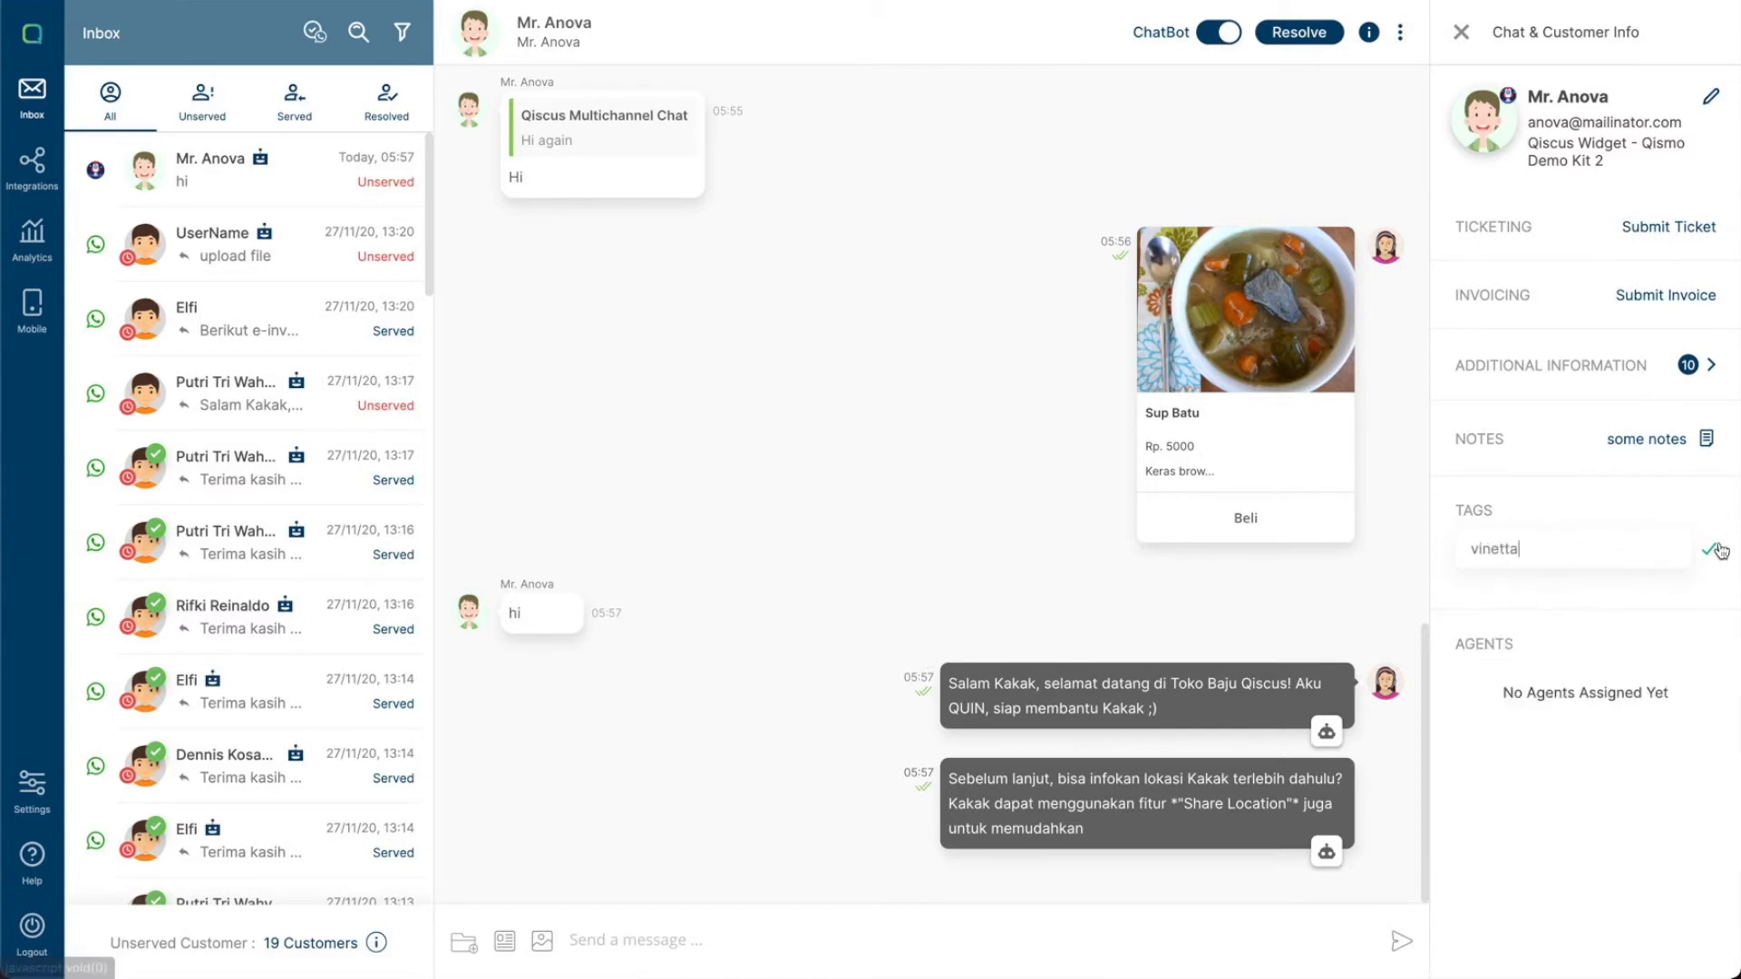
left_click(1708, 555)
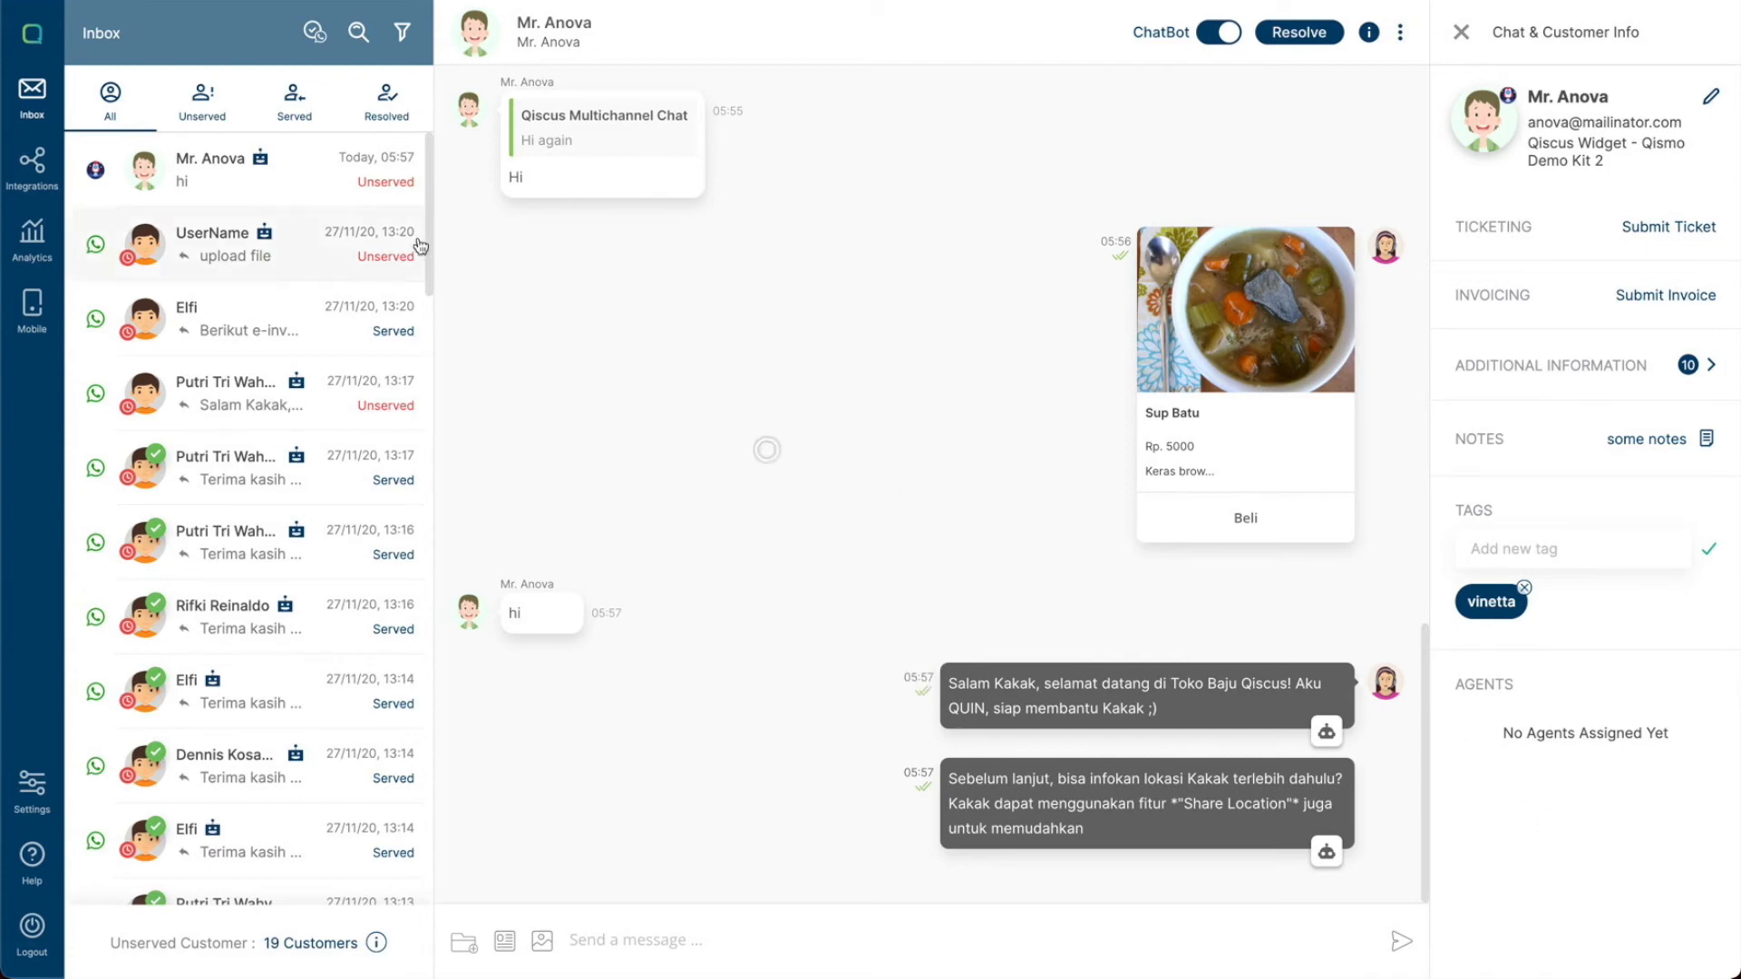
- Check the conversation under the Unserved tab, then return to the All tab
left_click(347, 200)
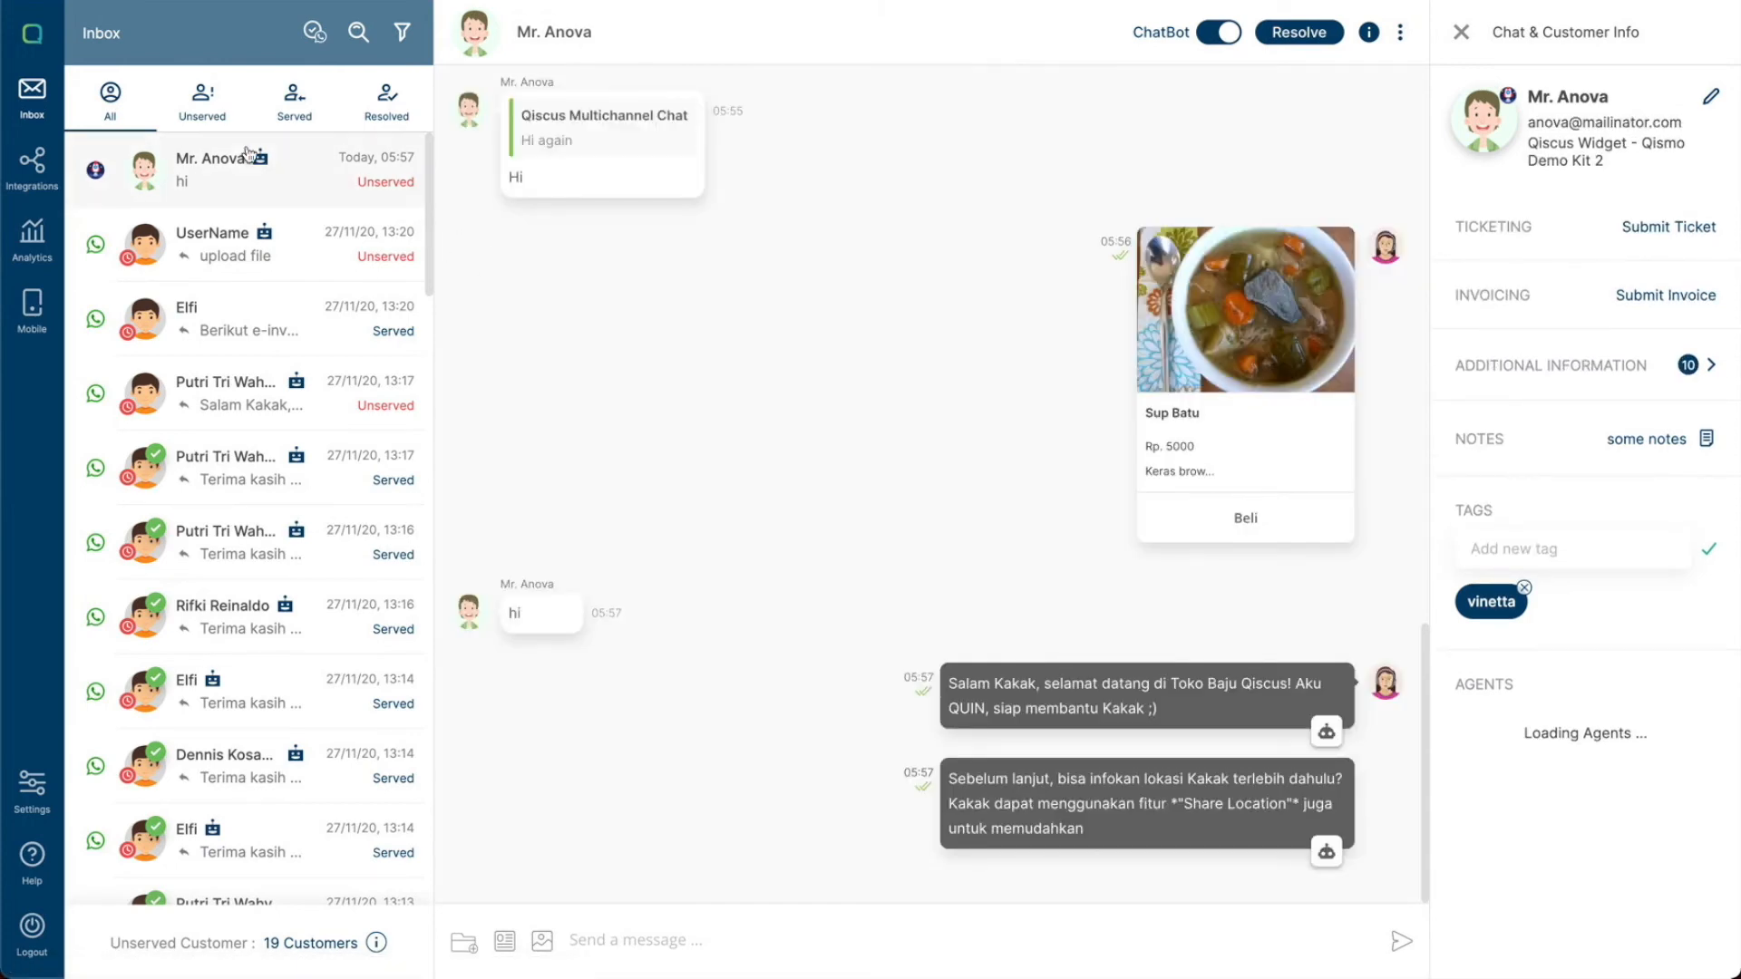
left_click(205, 117)
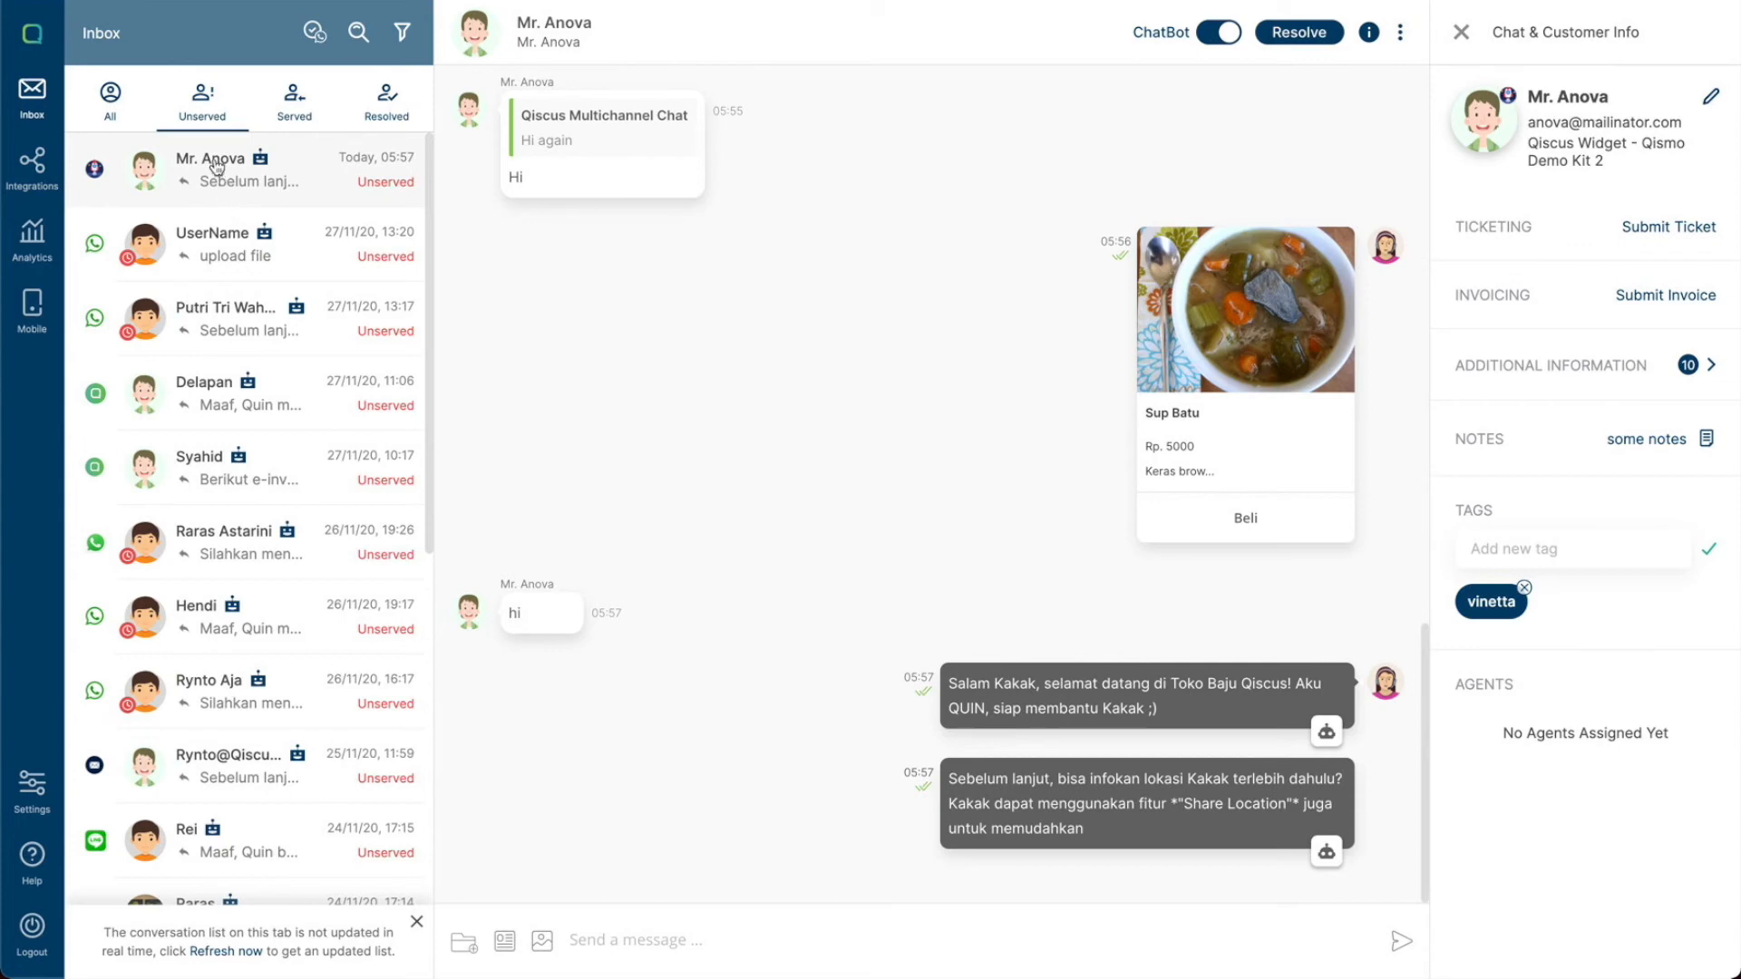
left_click(120, 100)
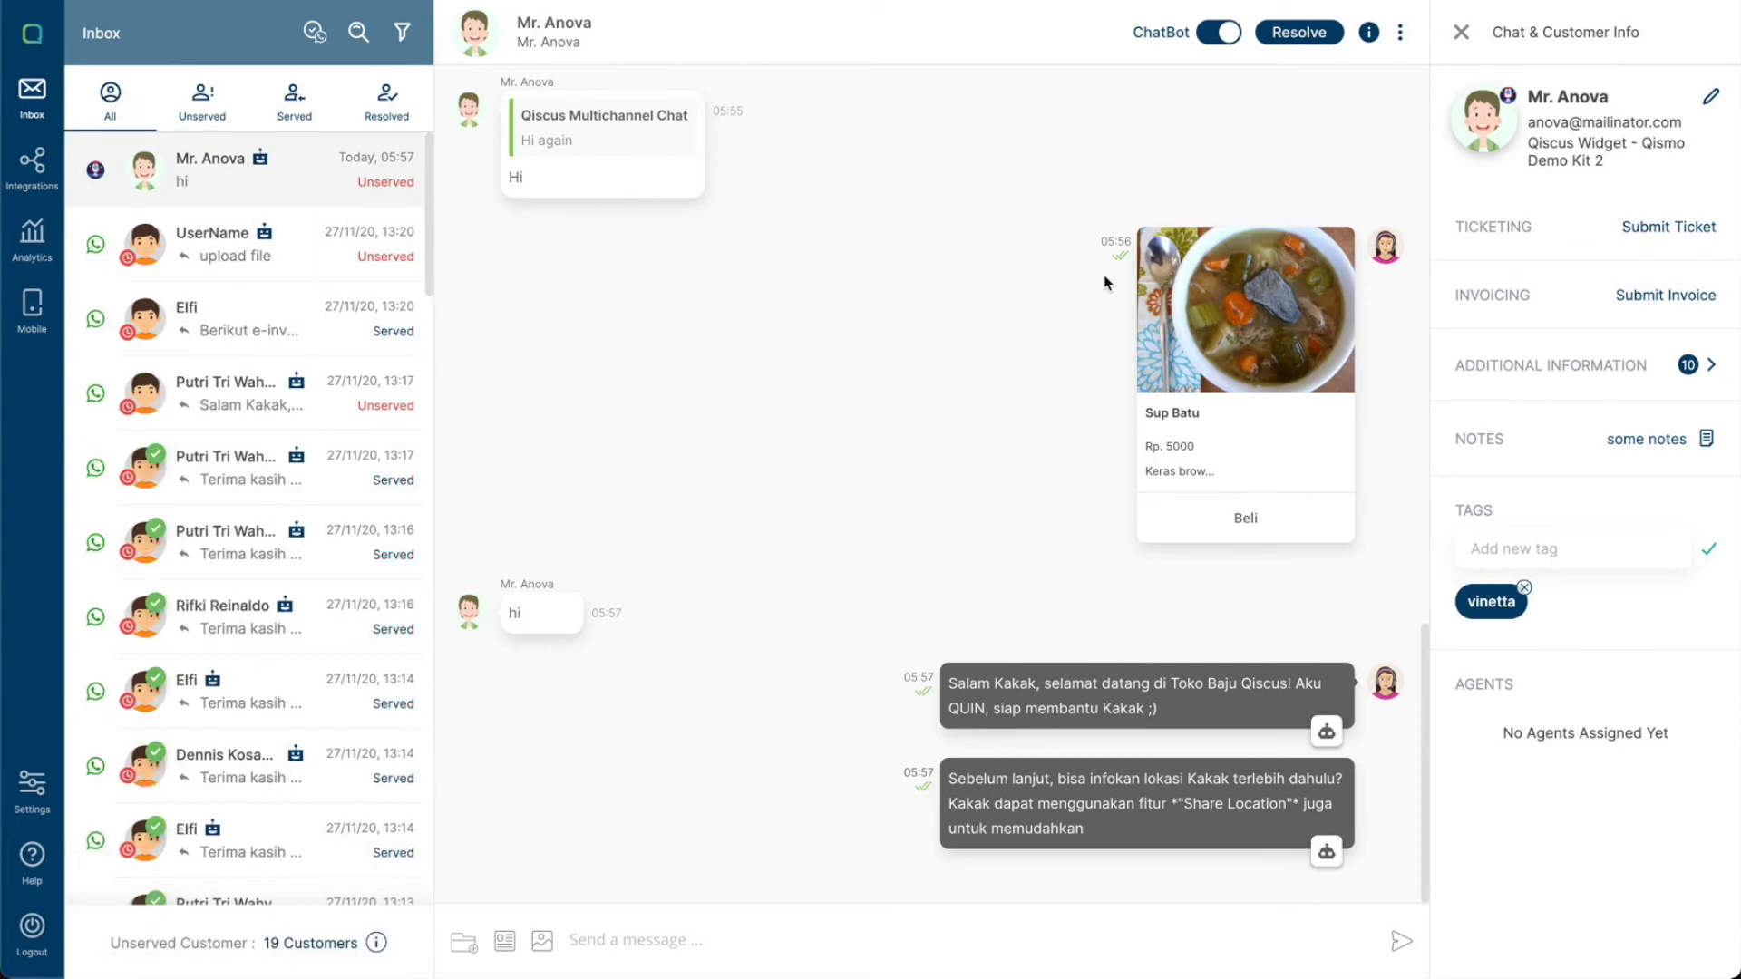
- Assign the available agent to this conversation, leaving Replace Existing Agent unchecked, and acknowledge the confirmation
left_click(1402, 36)
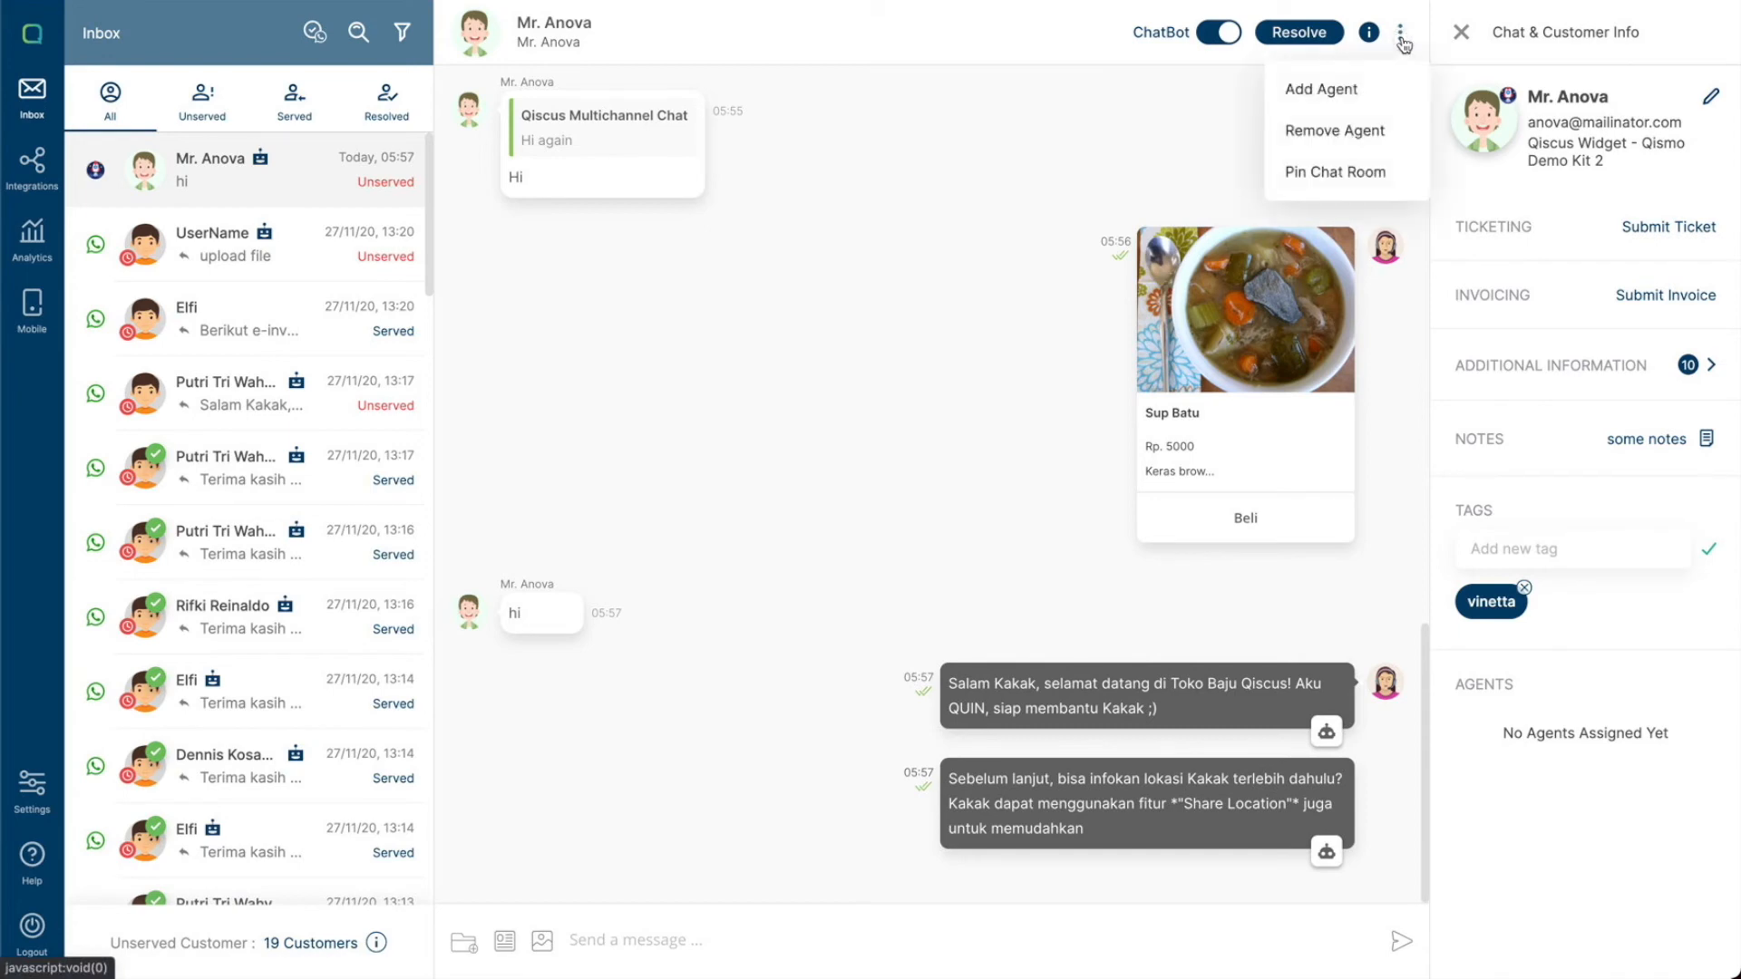
left_click(1344, 93)
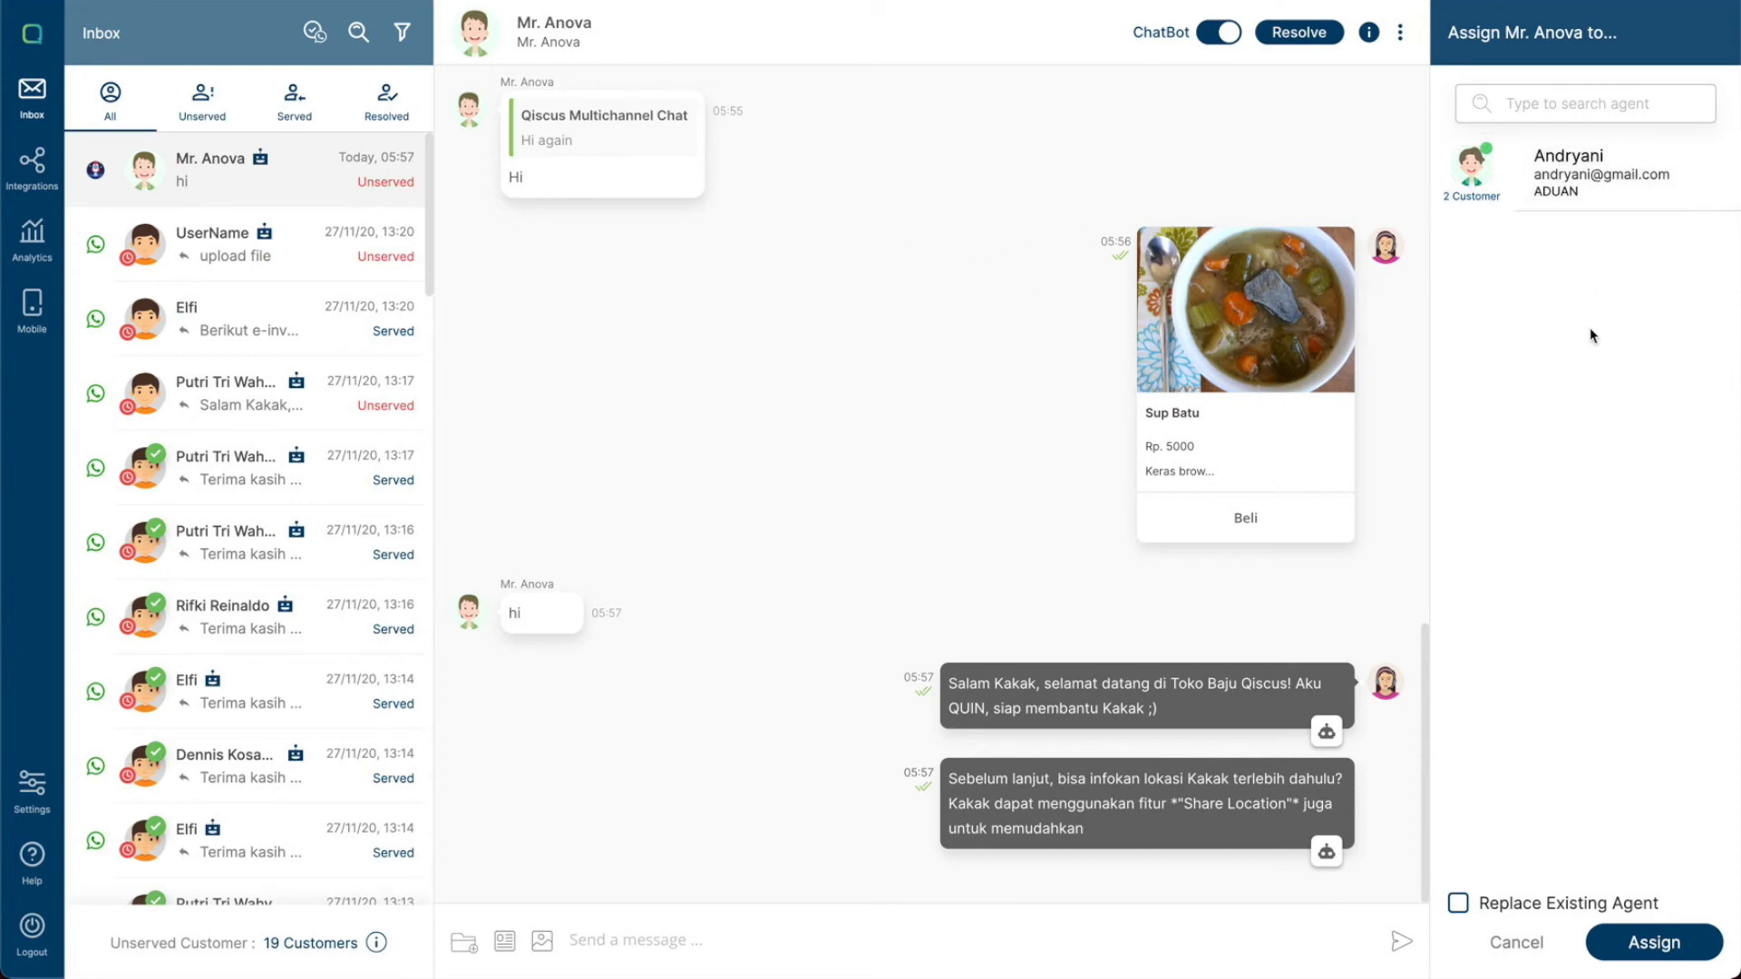
mouse_move(1581, 205)
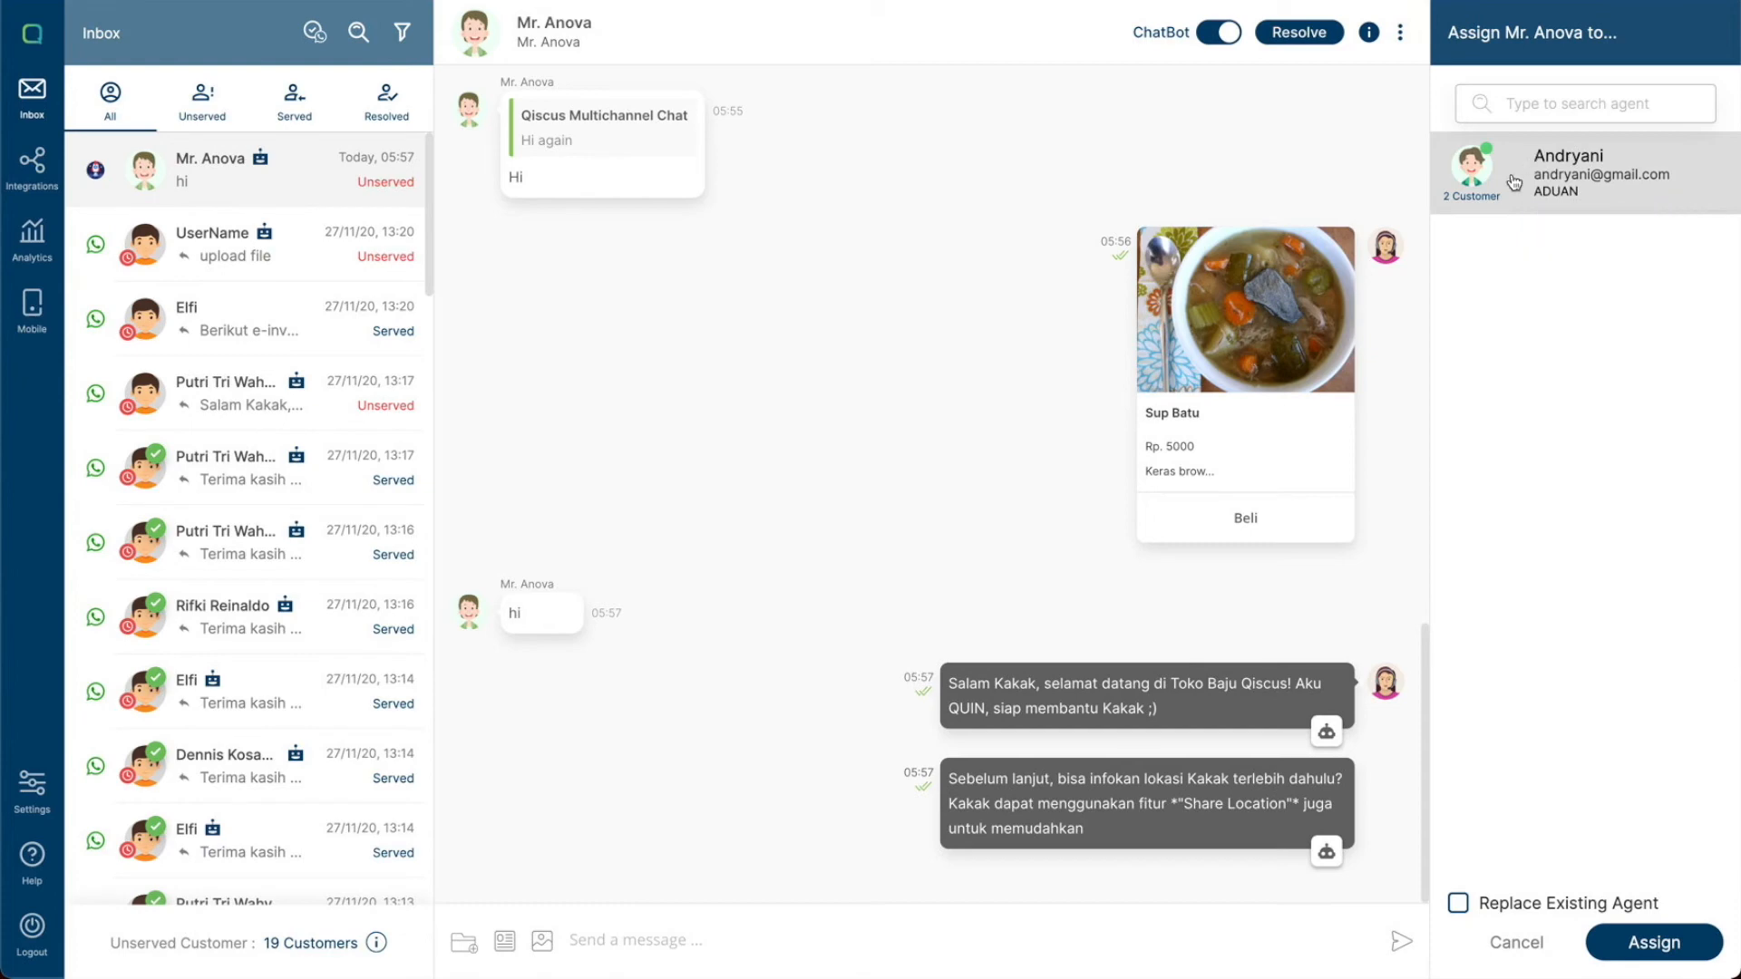
left_click(1544, 204)
left_click(1458, 904)
left_click(1462, 904)
left_click(1665, 952)
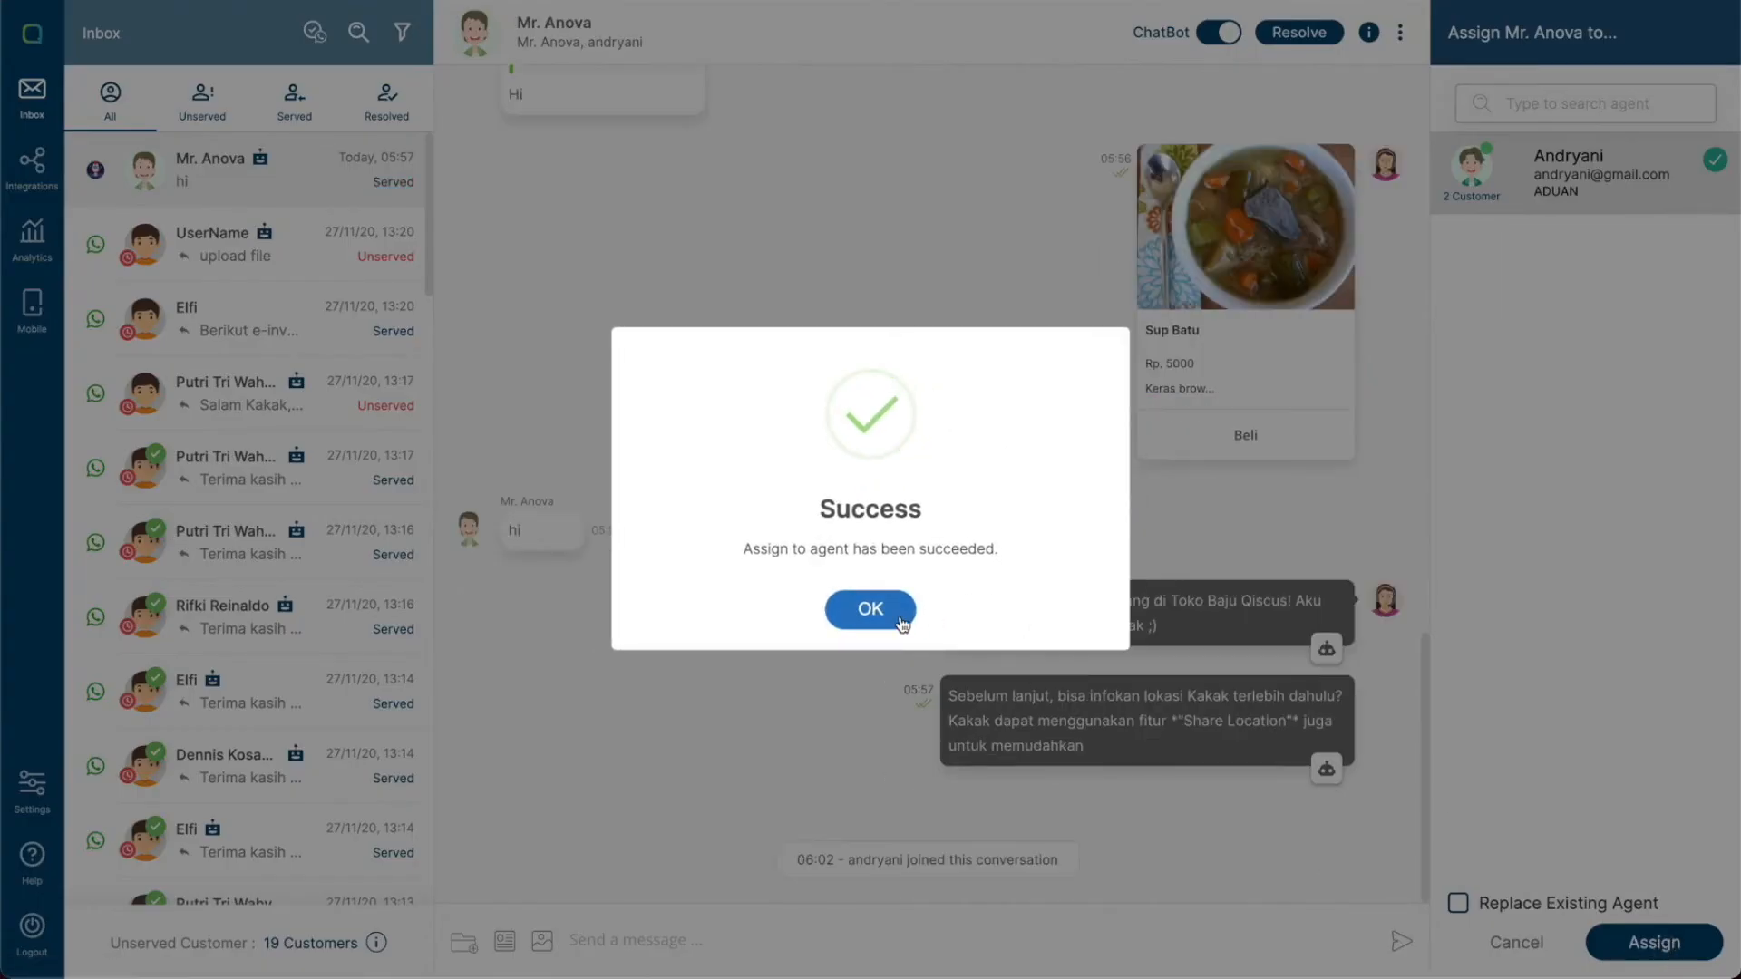
left_click(898, 610)
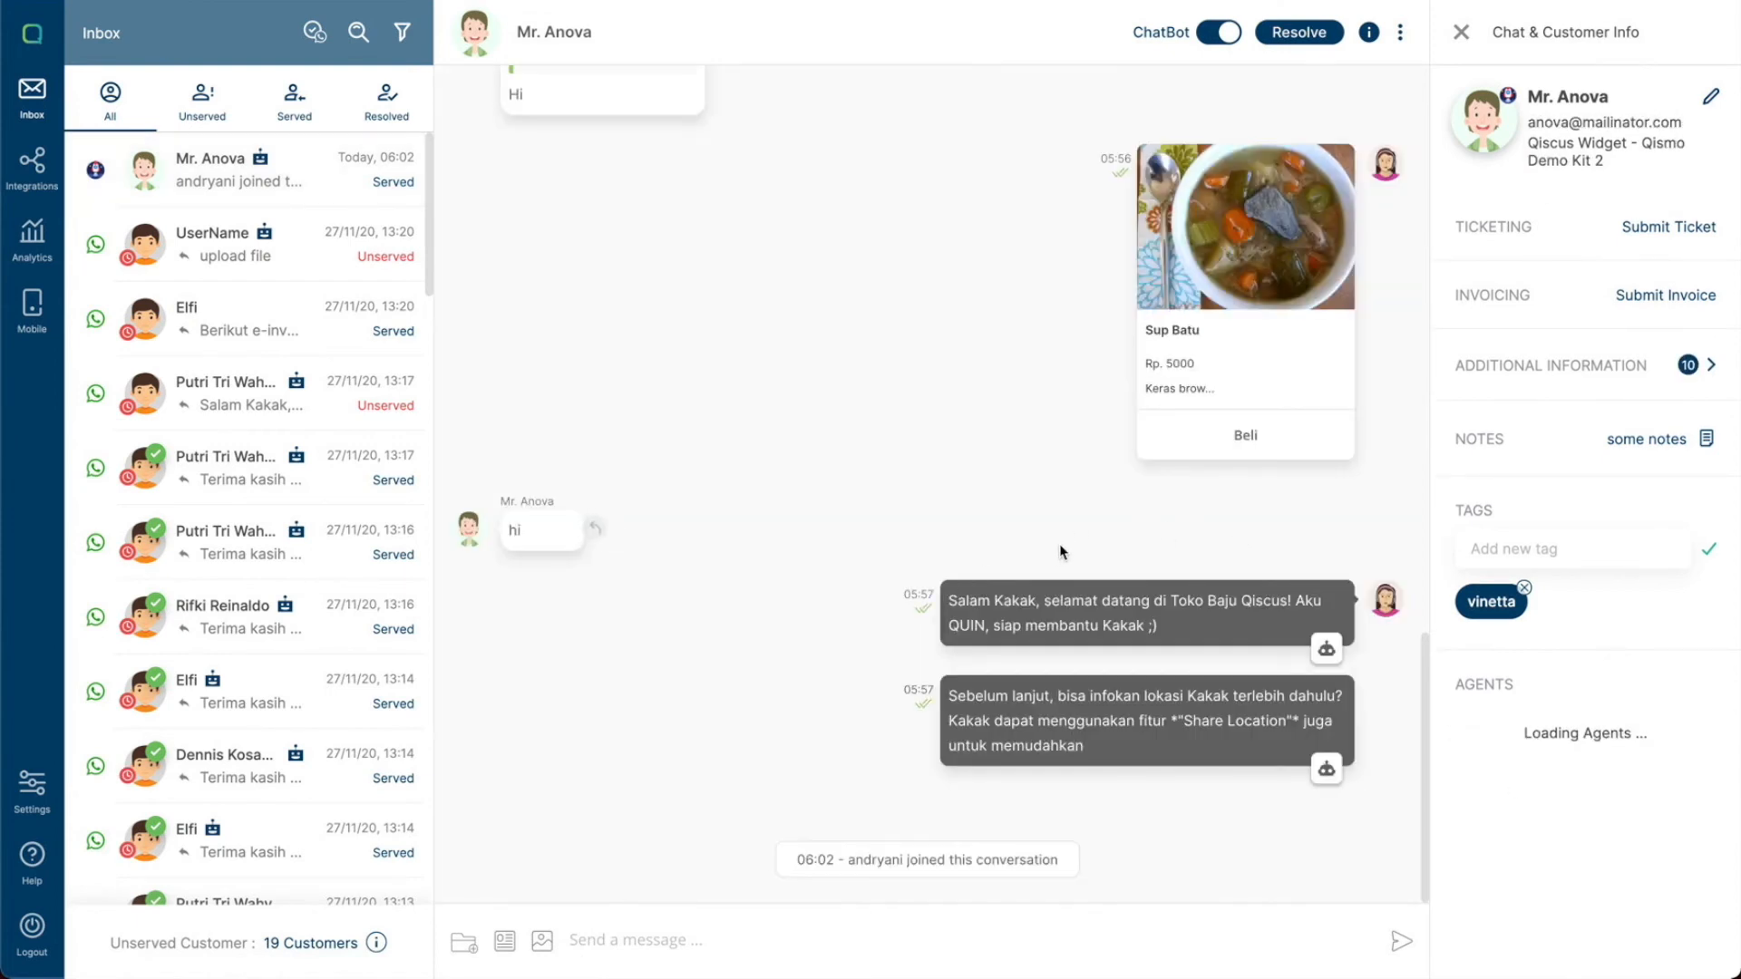
- Pin the conversation's chat room
left_click(1403, 36)
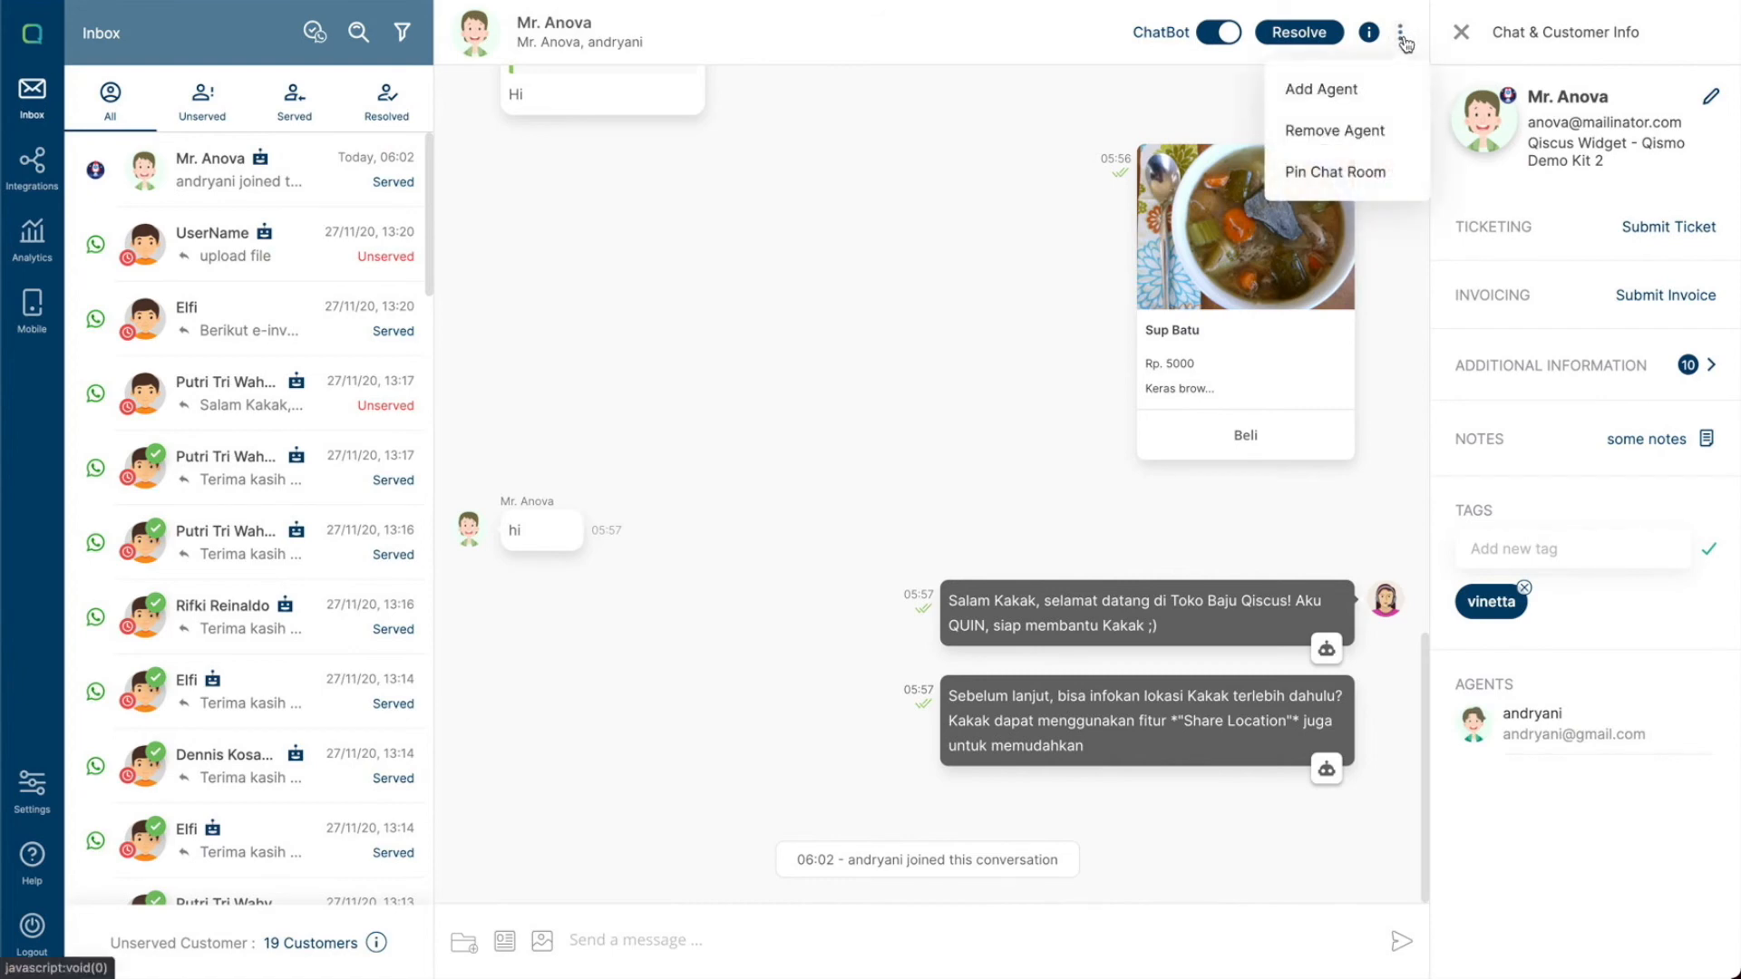
left_click(1365, 181)
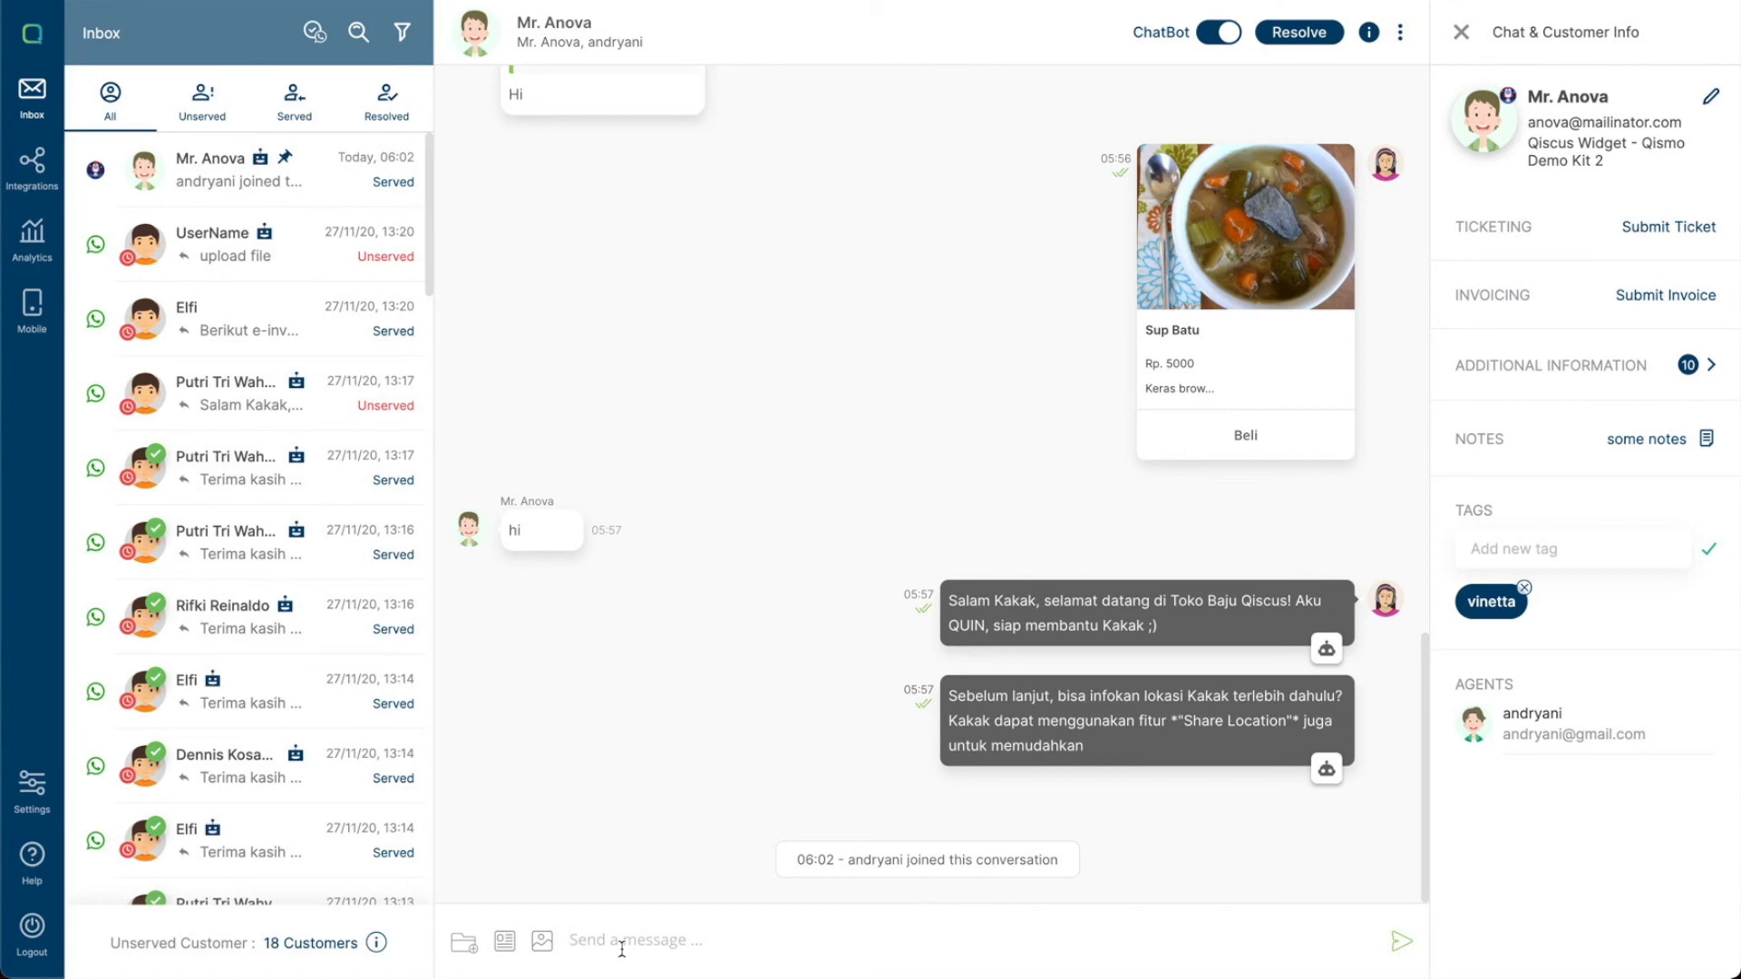
- Send the predefined message deal to the customer using the slash shortcut
type("/")
key("Down")
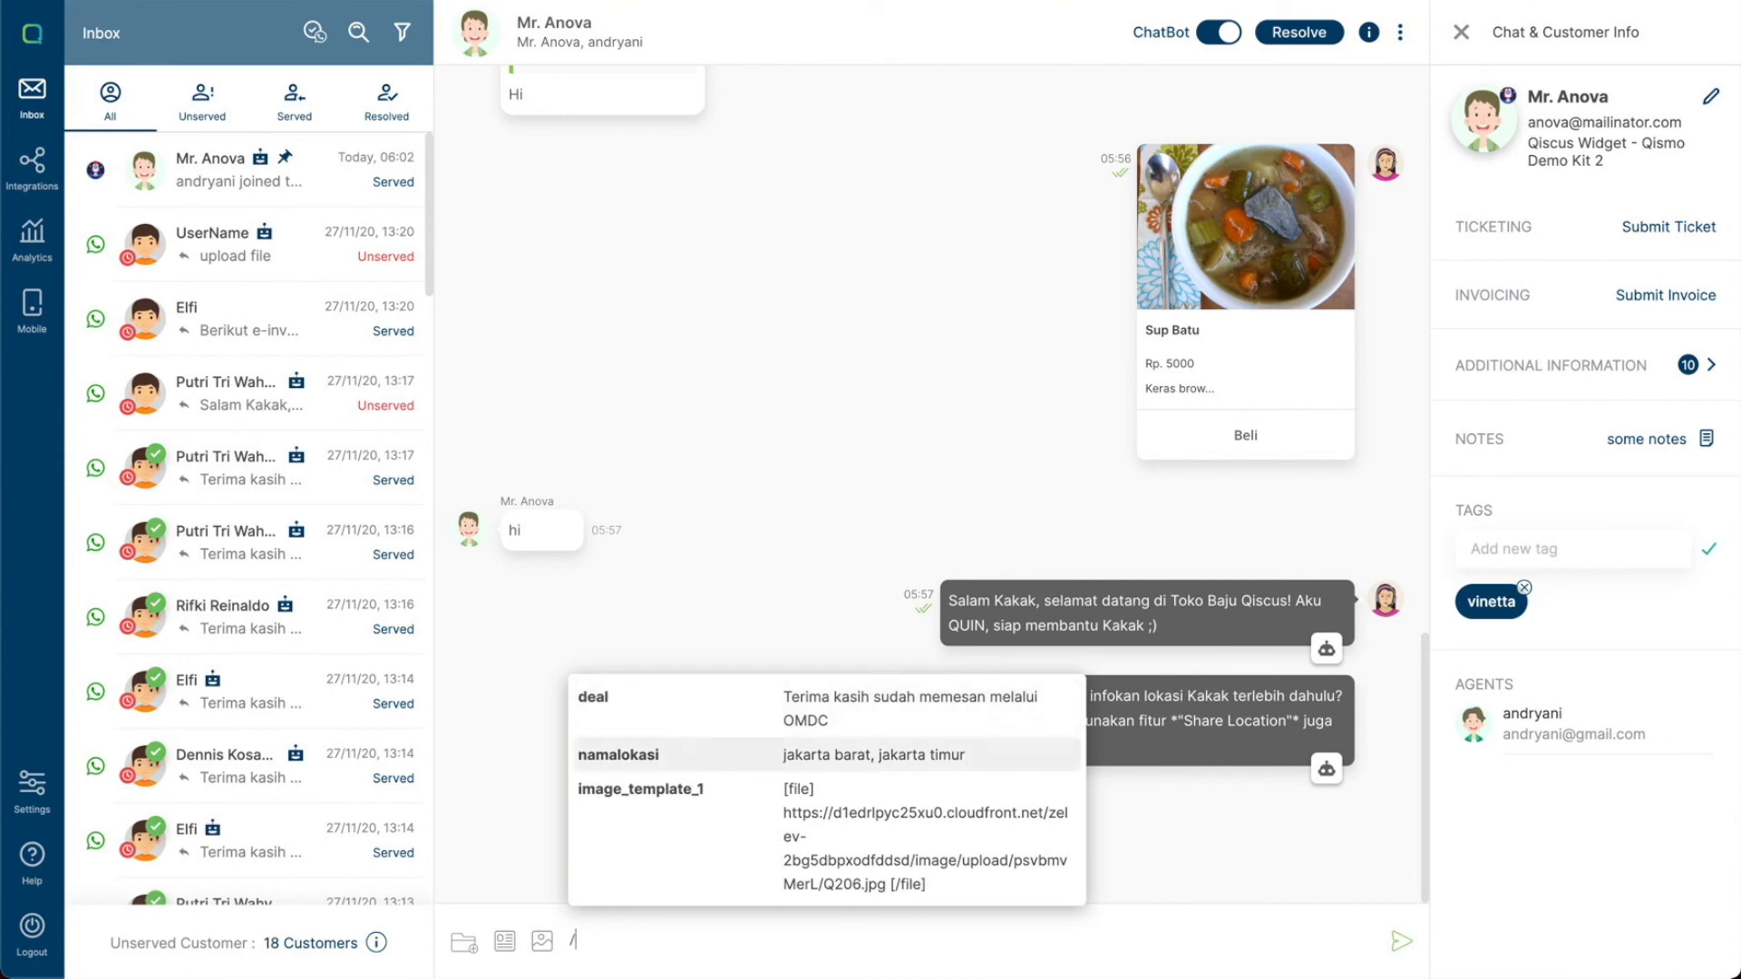
key("BackSpace")
type("/")
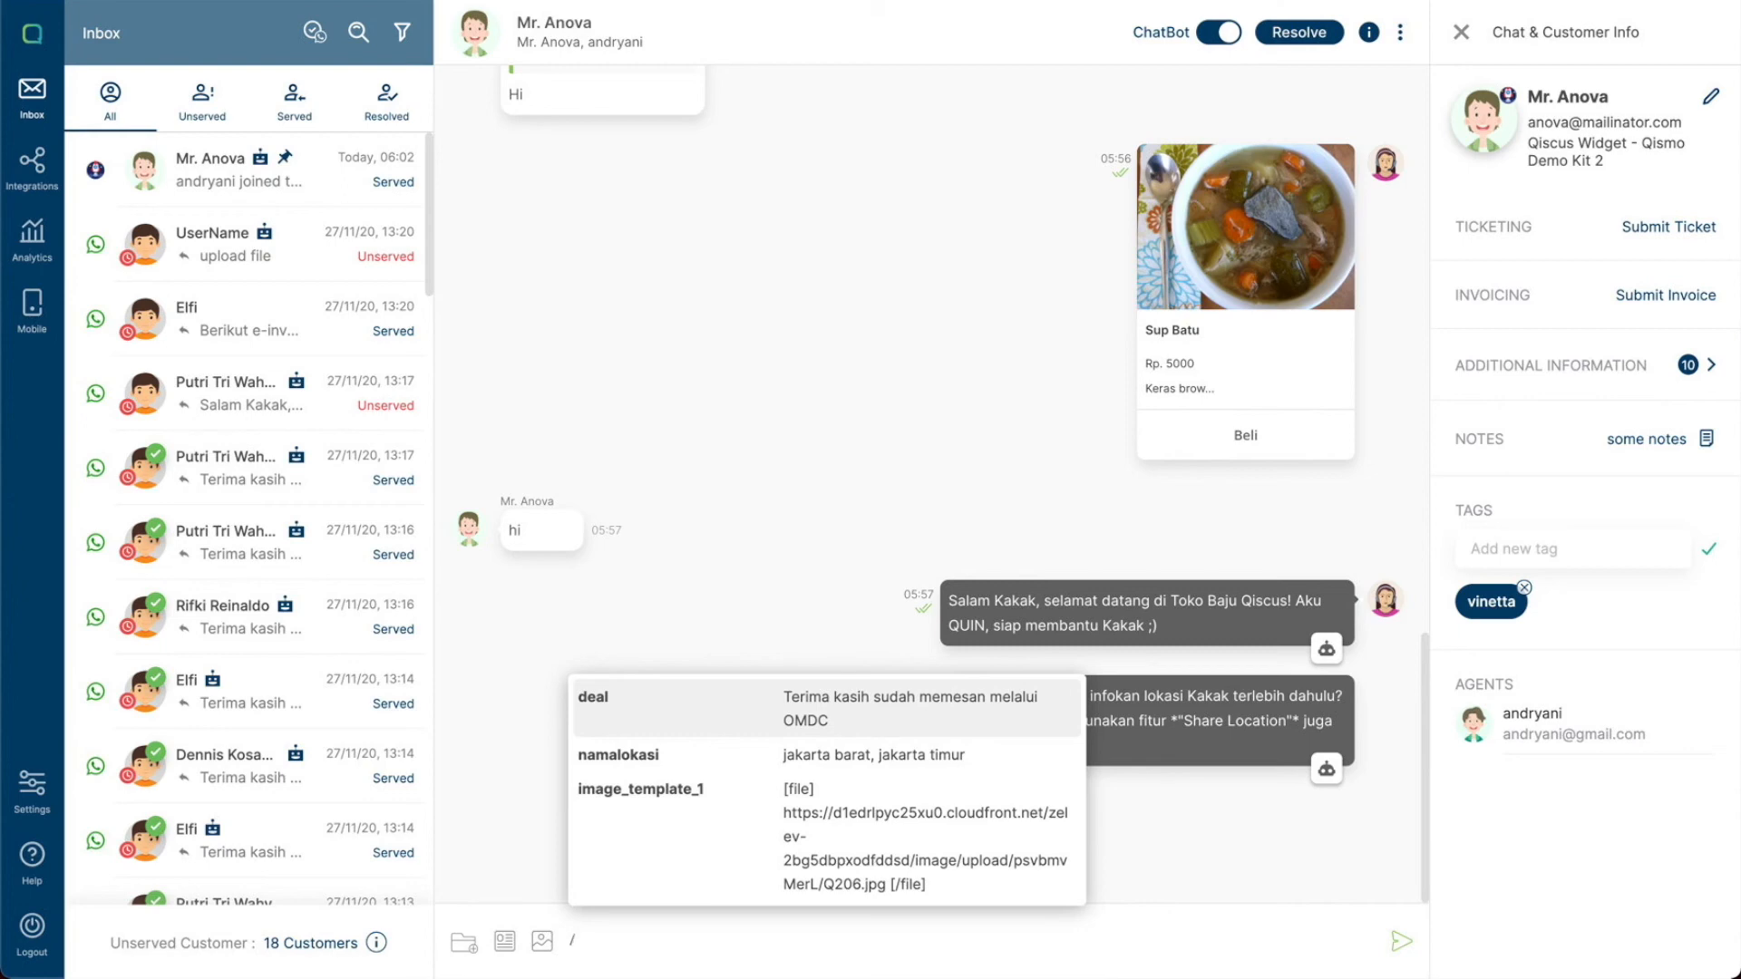
key("Return")
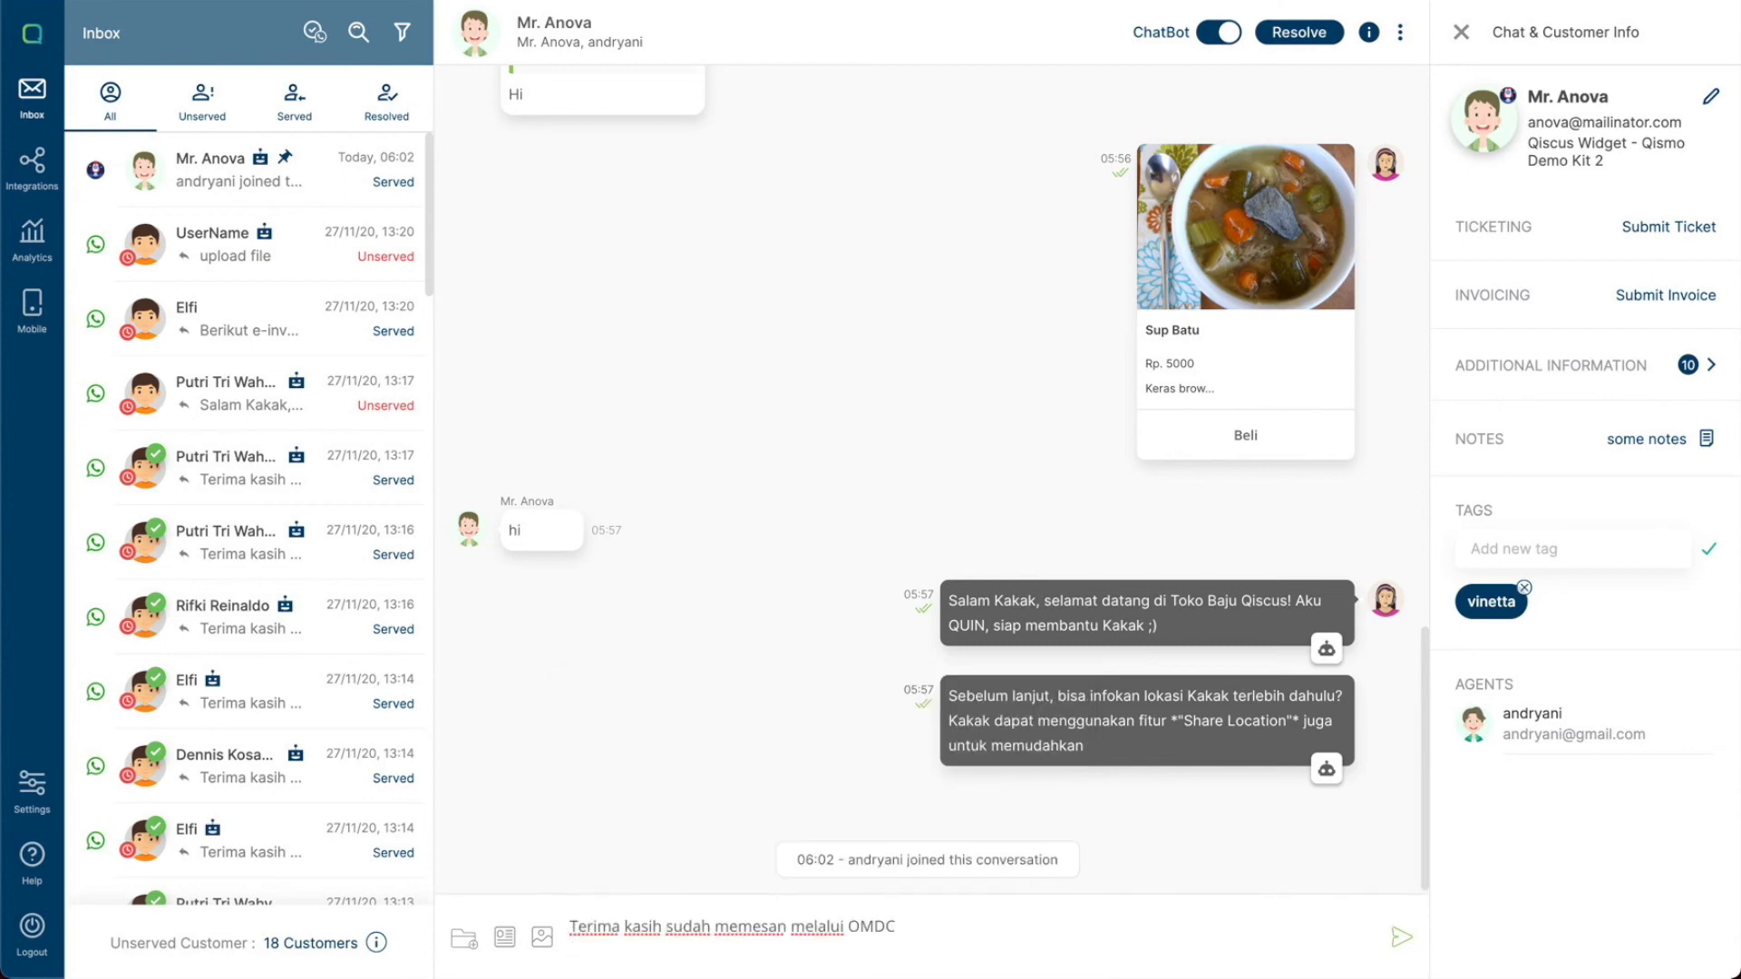
key("Return")
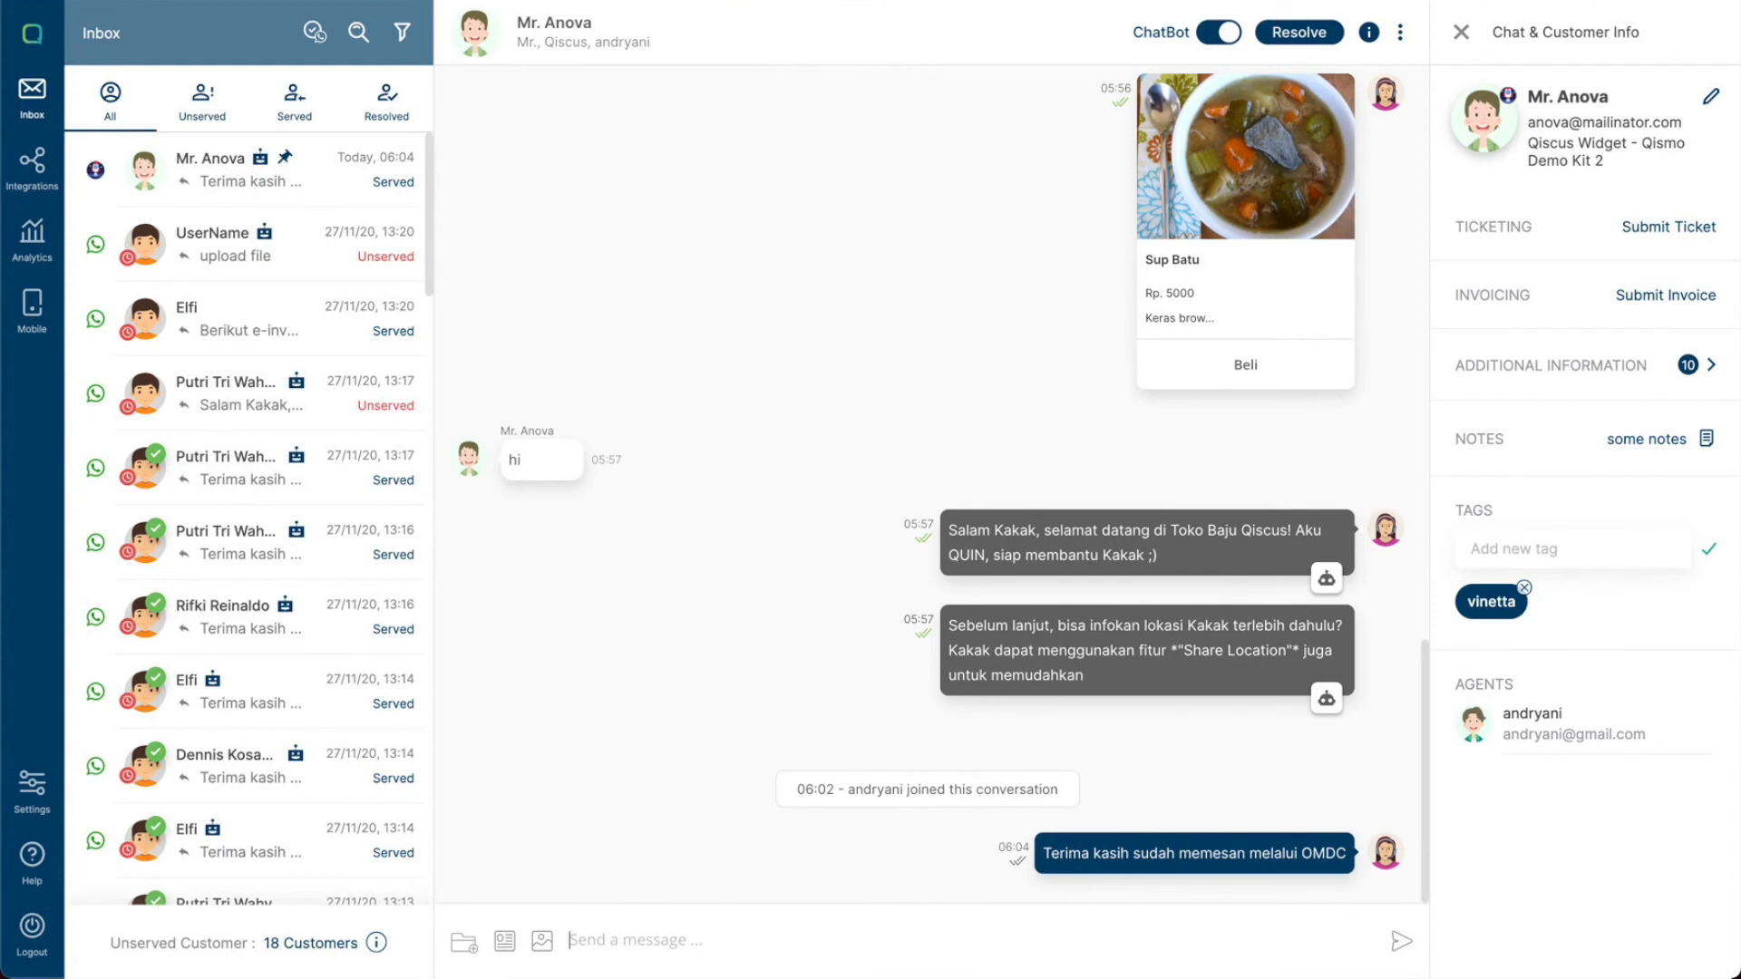
- Send the predefined message norek to the customer using the slash shortcut
type("/g")
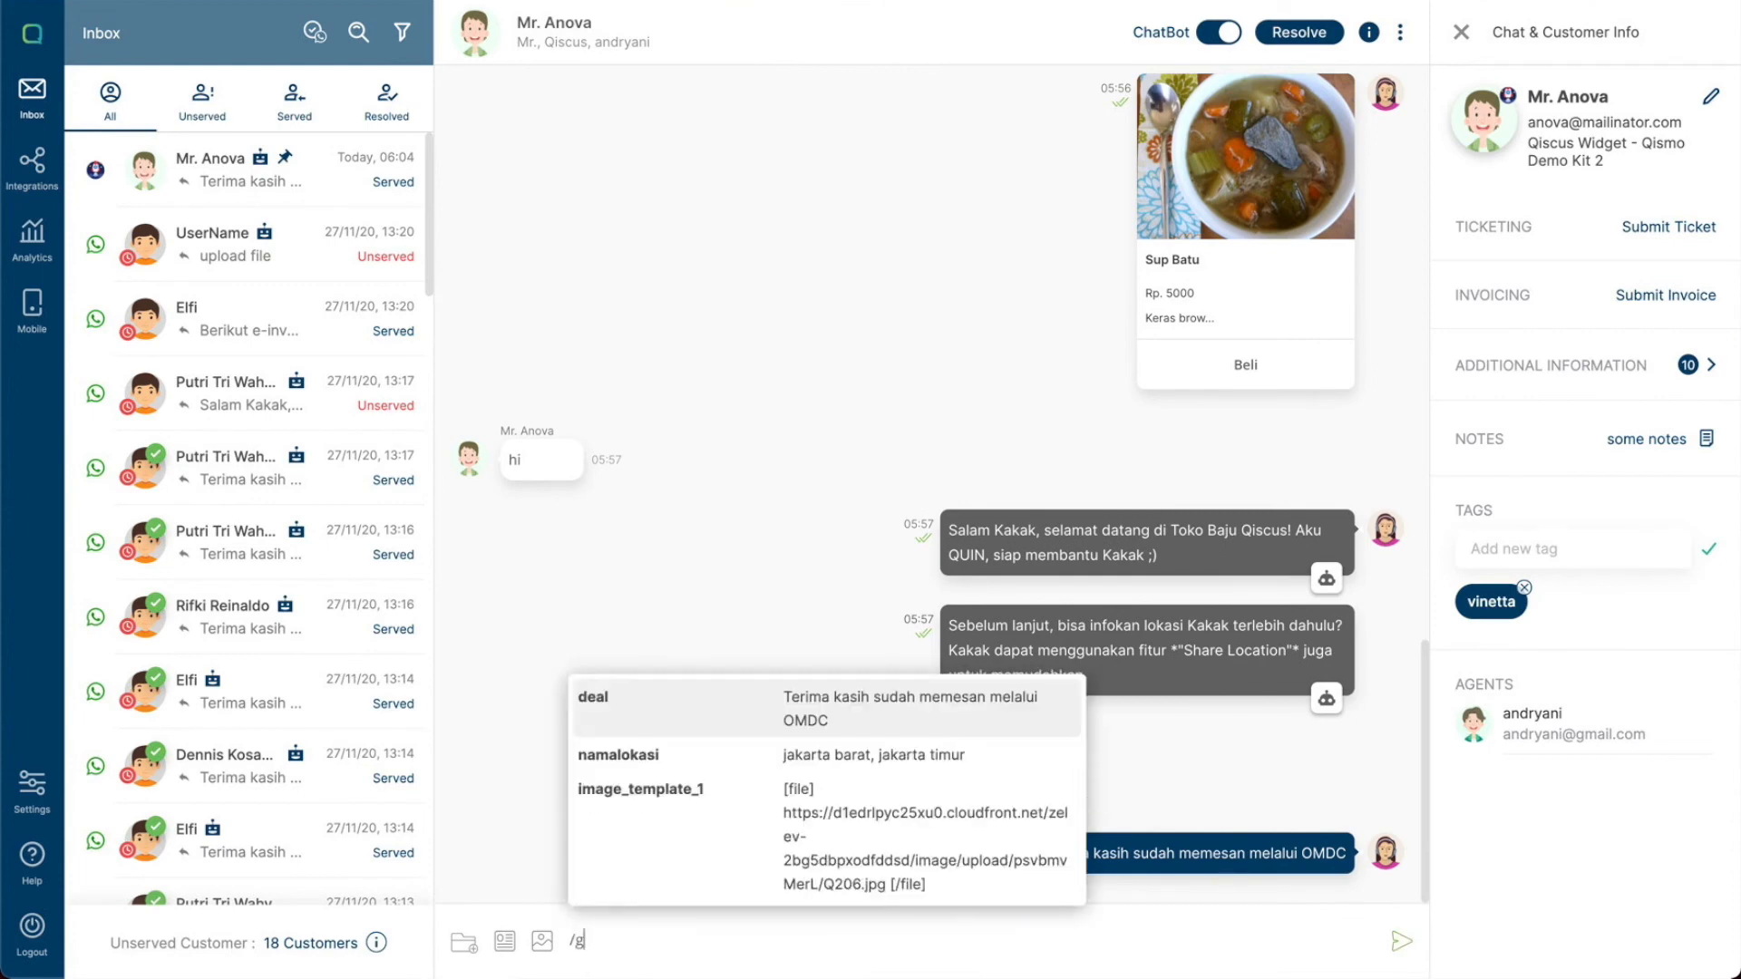
key("BackSpace")
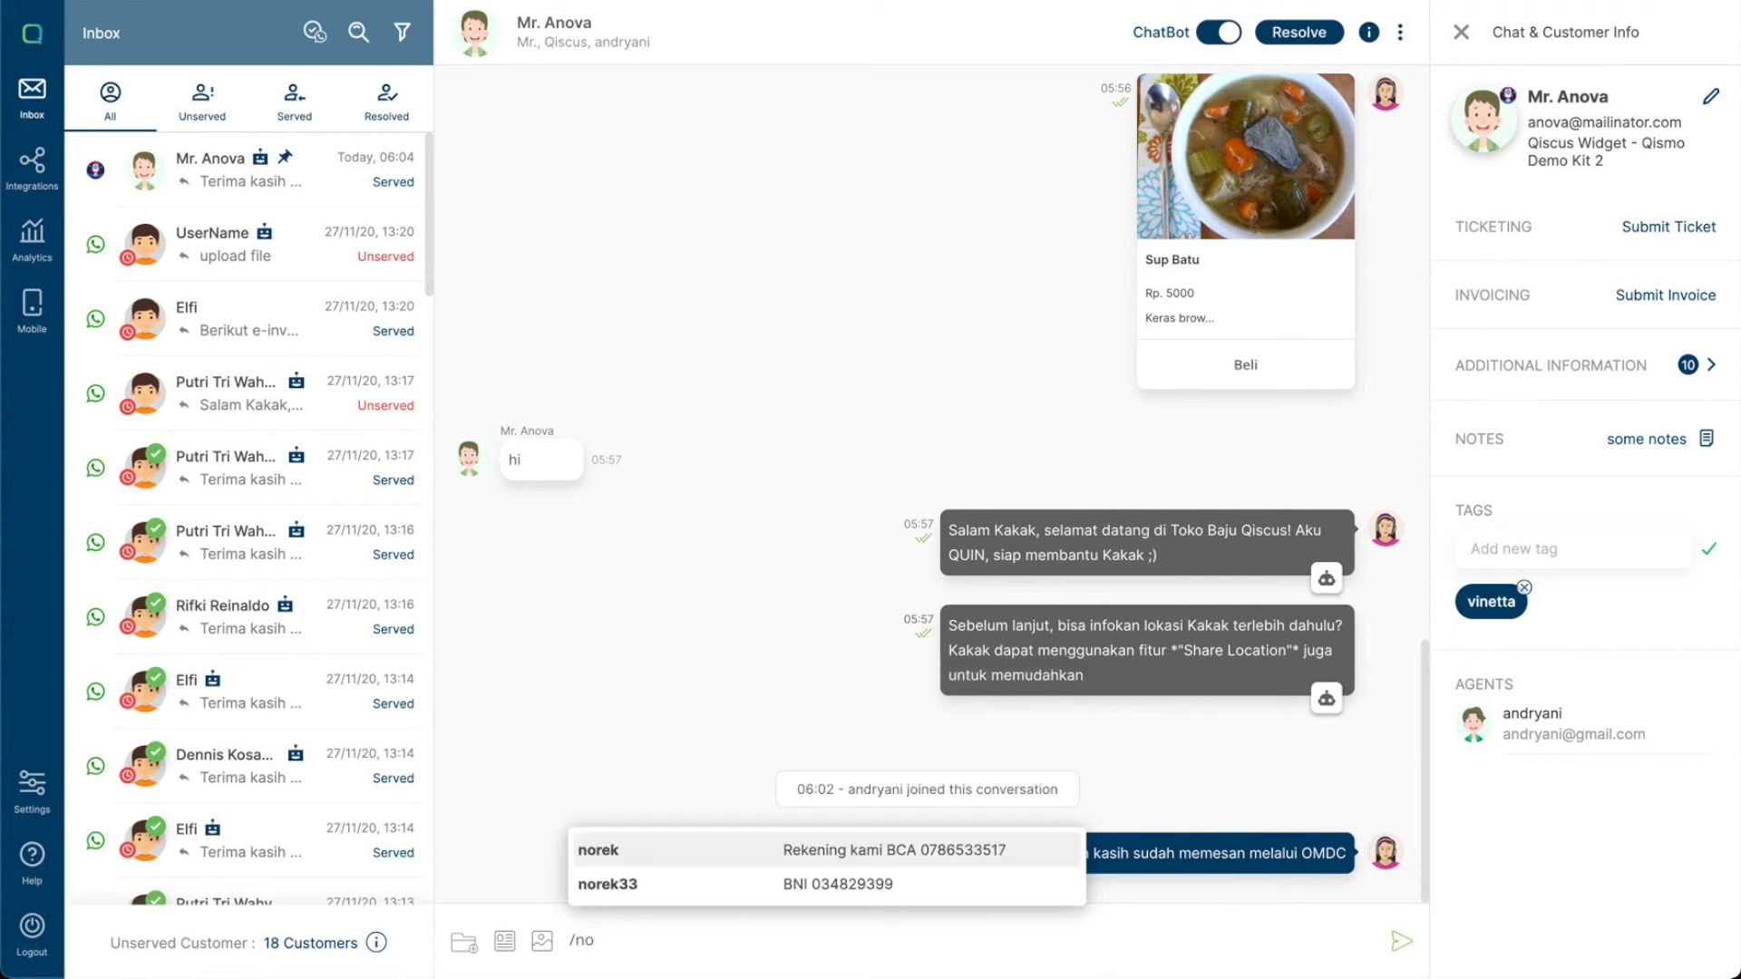
key("Return")
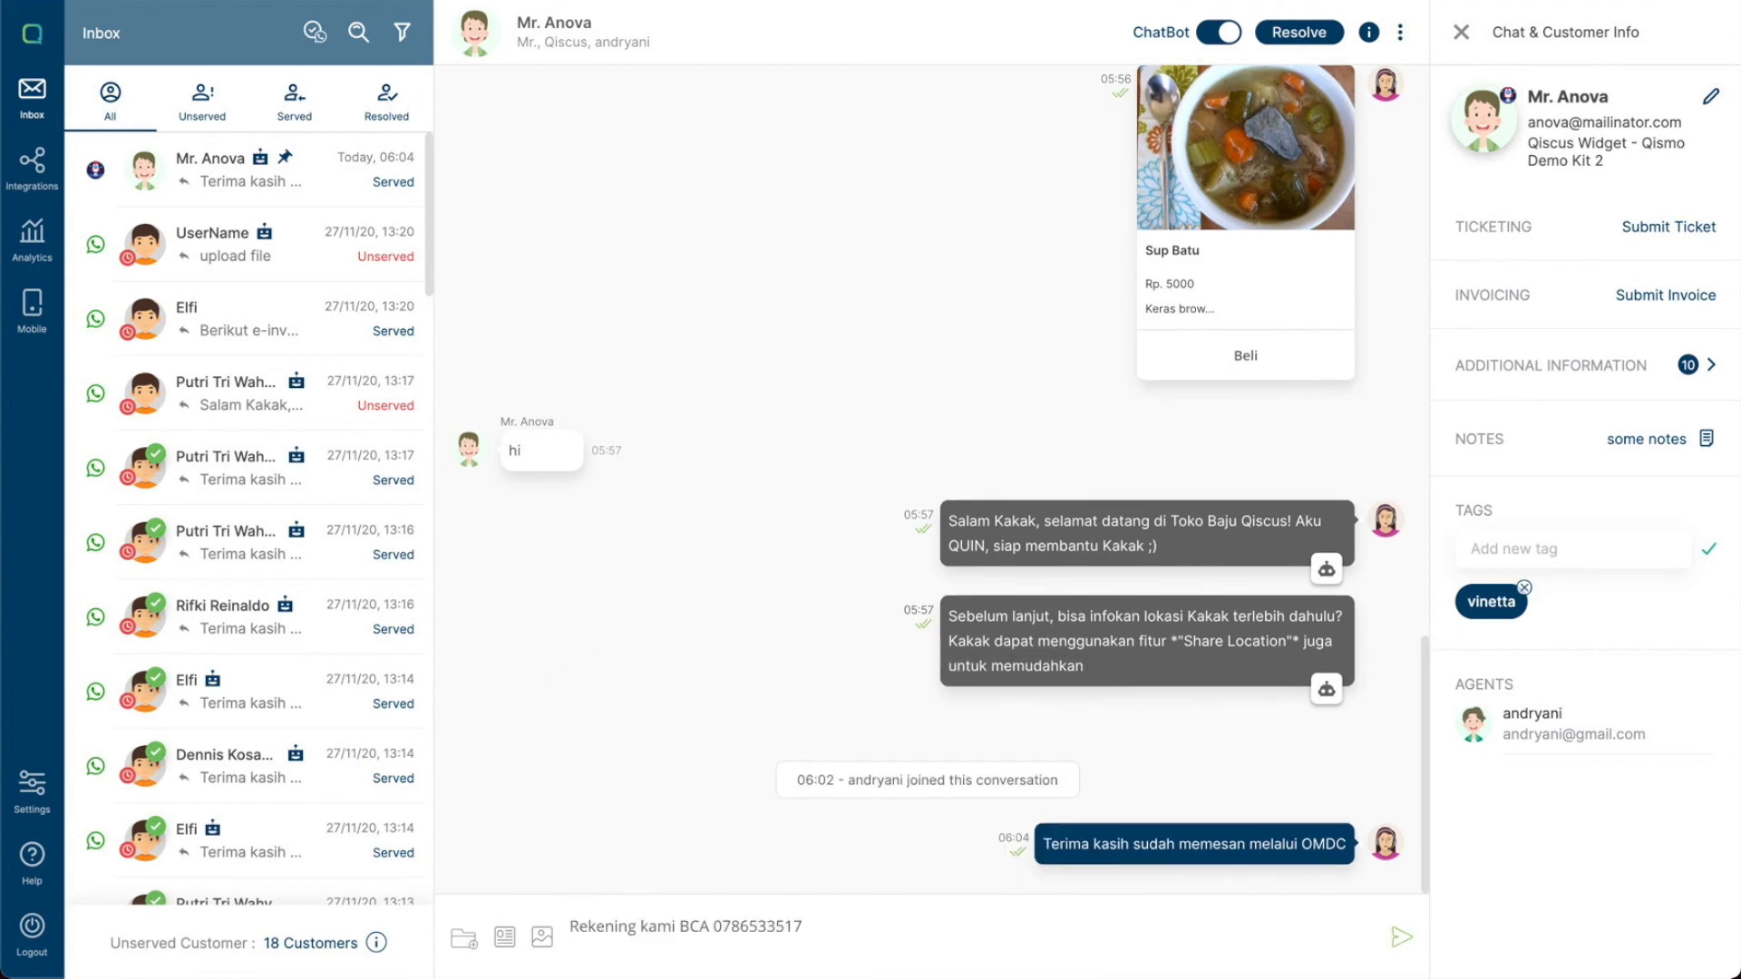
key("Return")
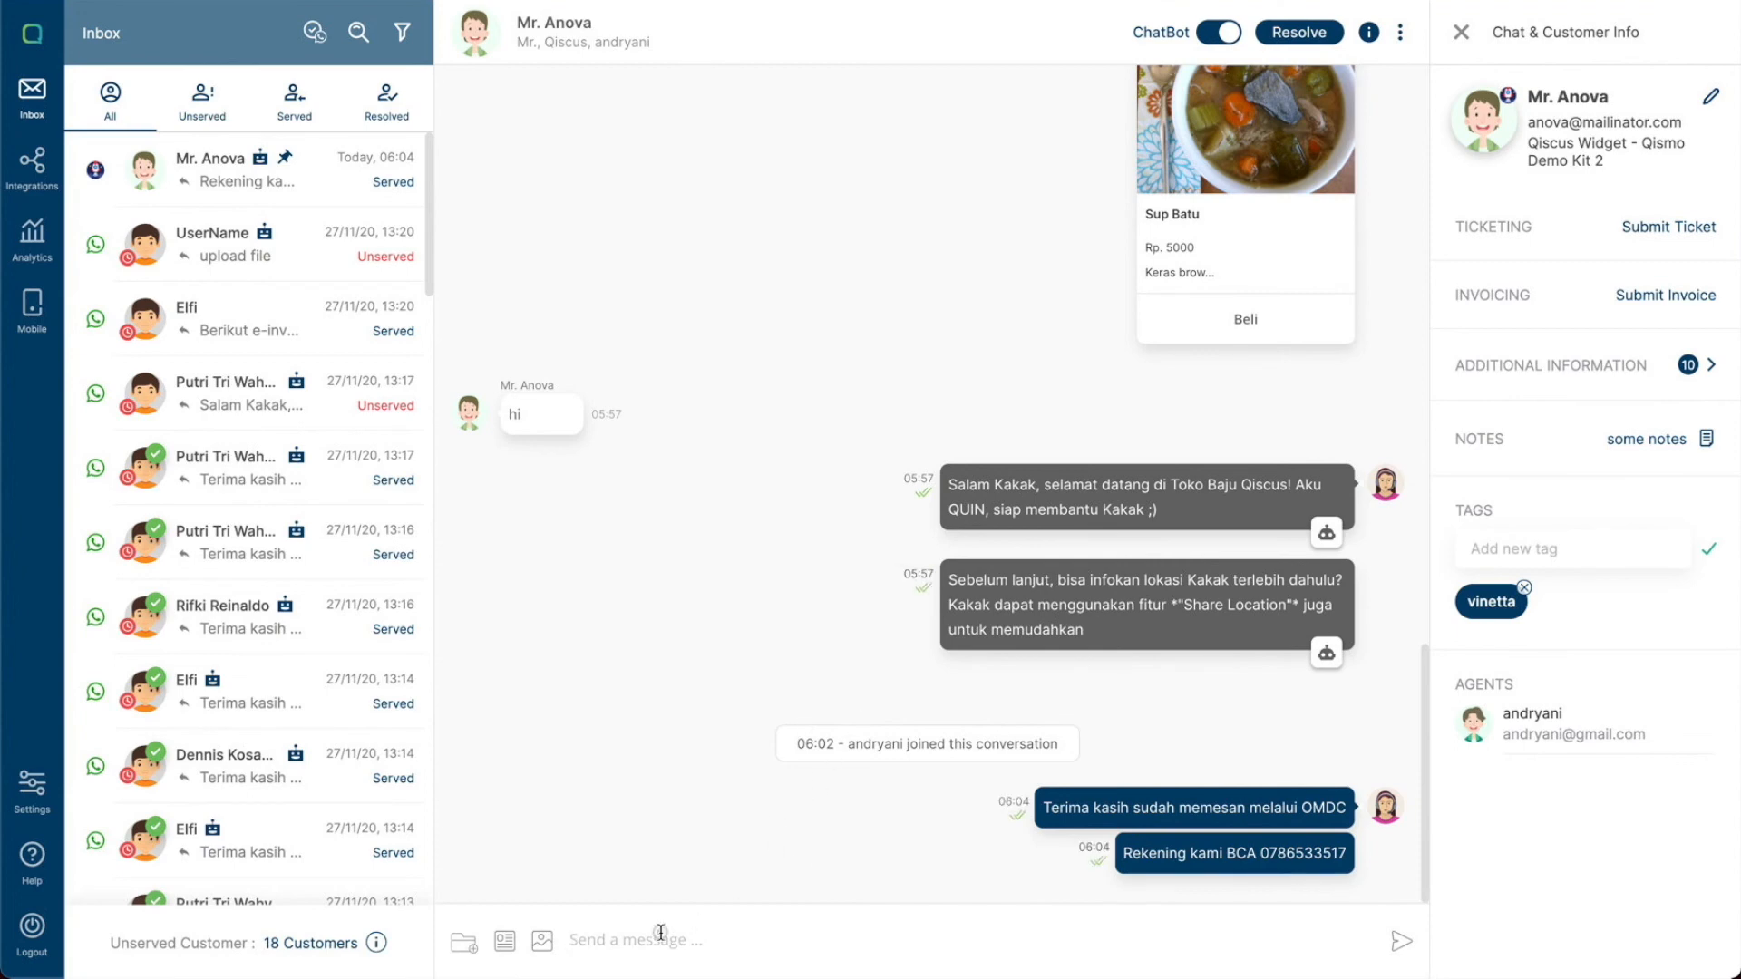
scroll(801, 769, "up", 15)
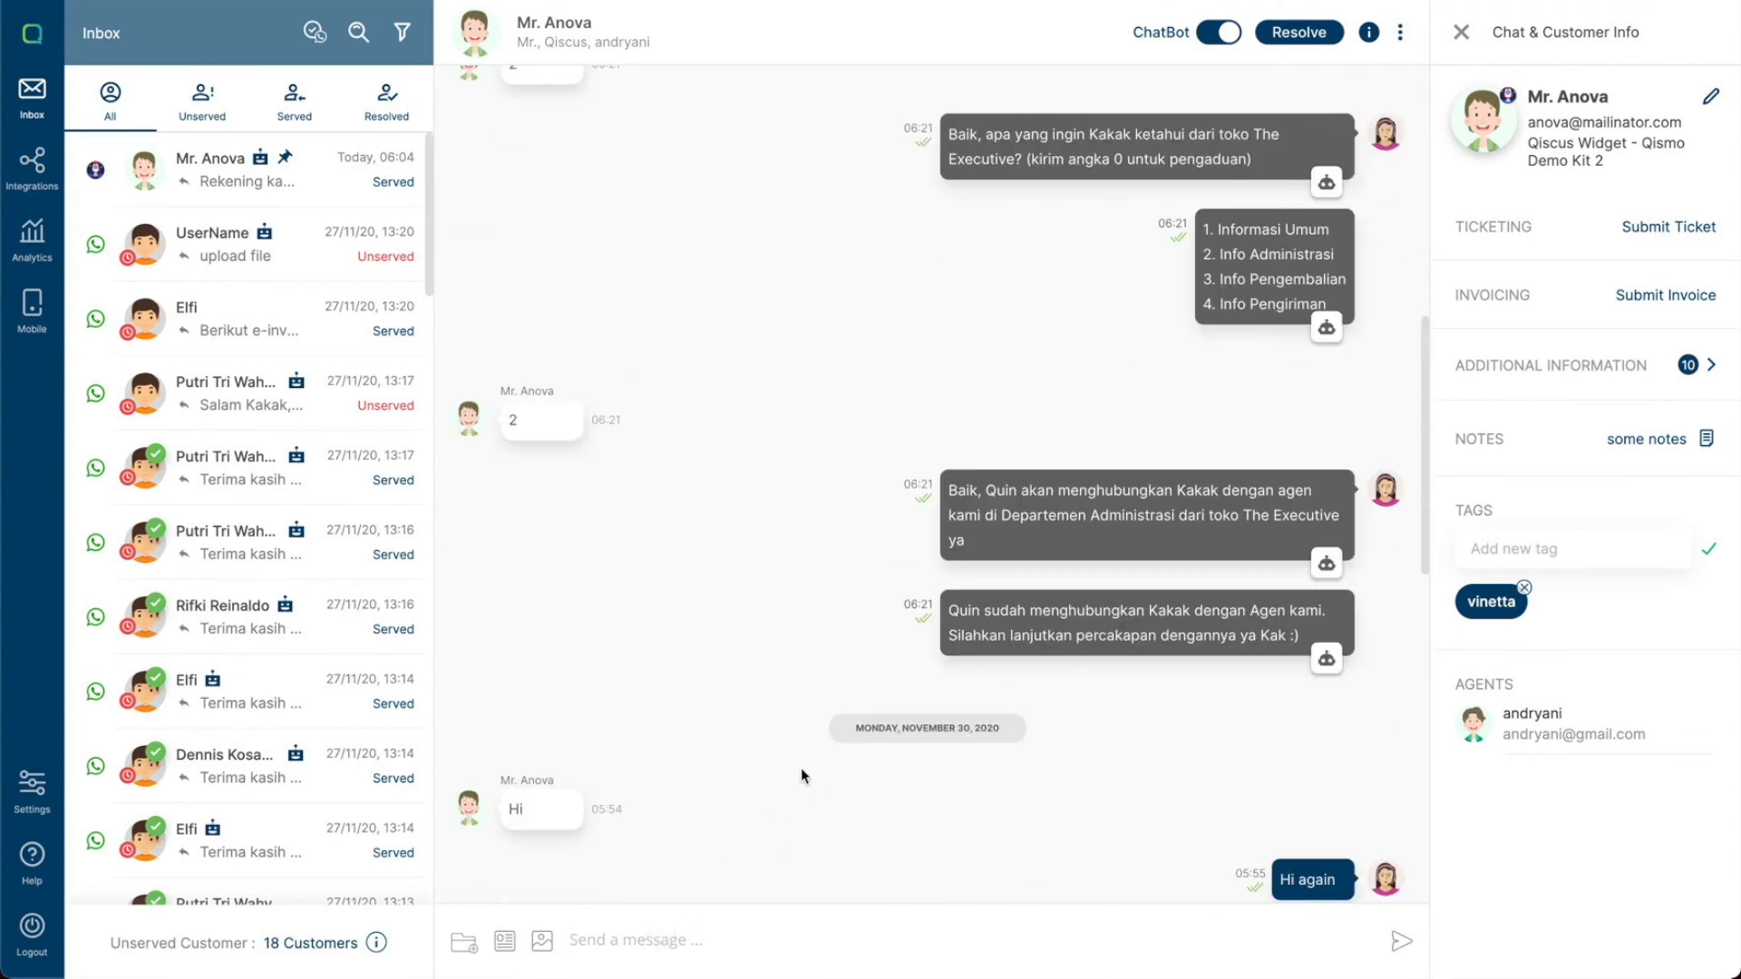
scroll(804, 764, "down", 12)
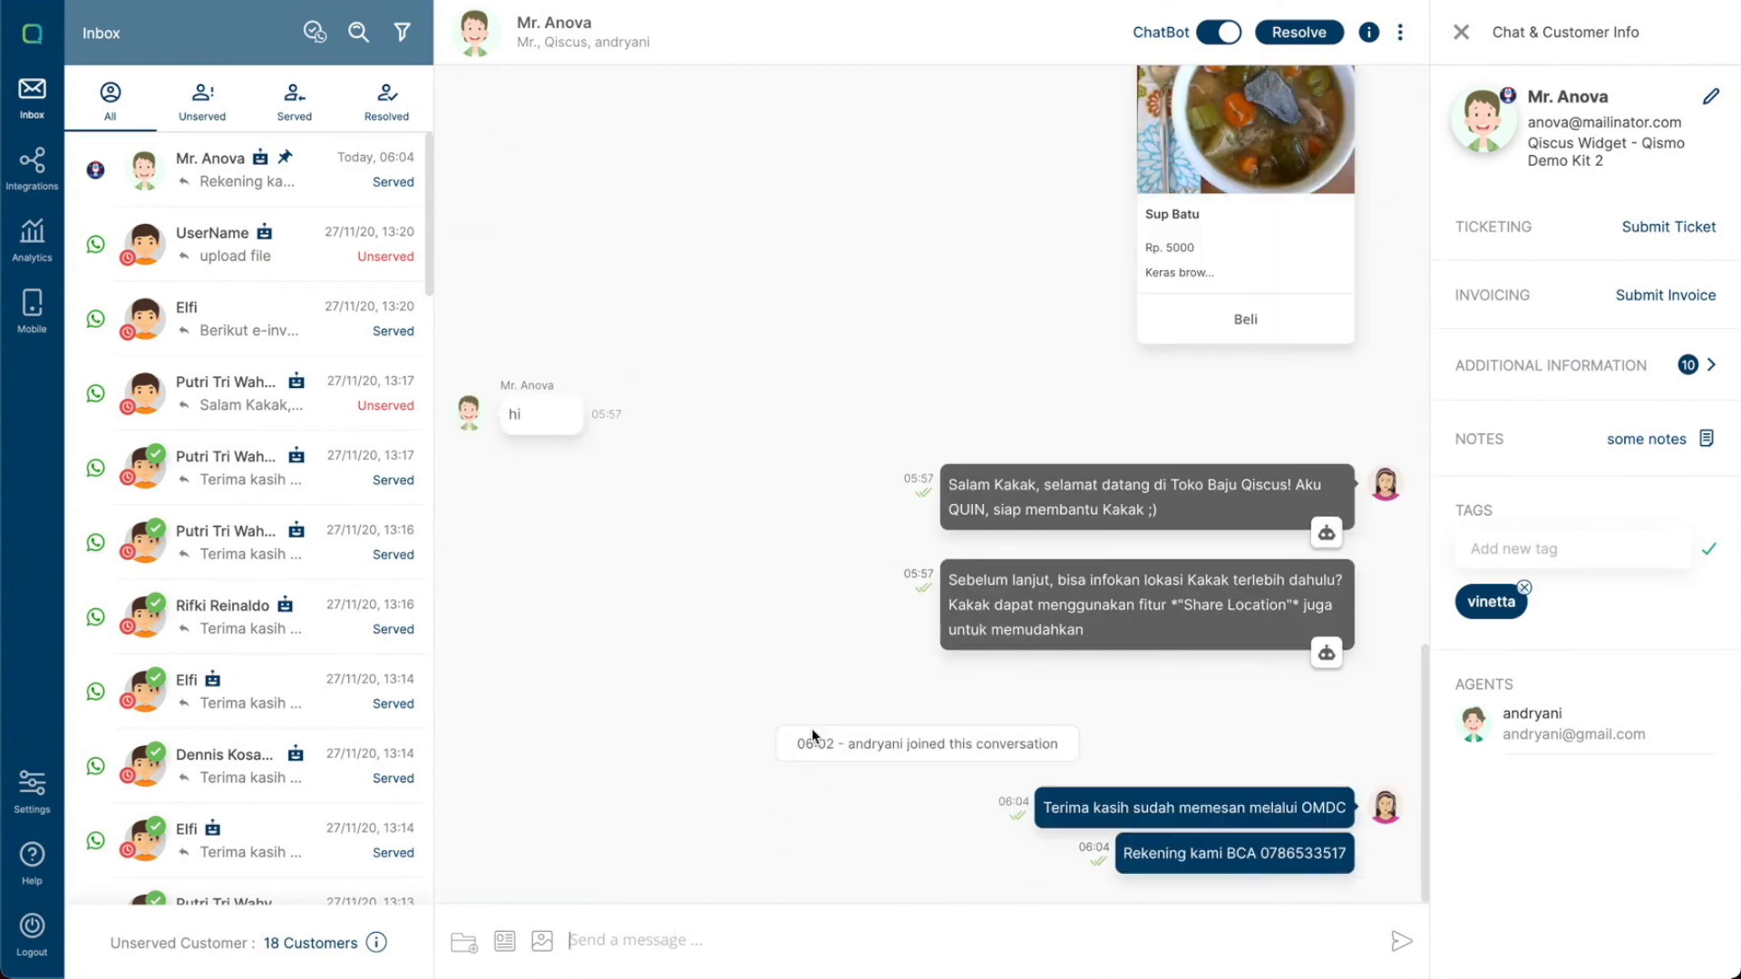
- Resolve the conversation with the note "some notes for this customer", sending chat history and note to the customer's e-mail
left_click(1279, 35)
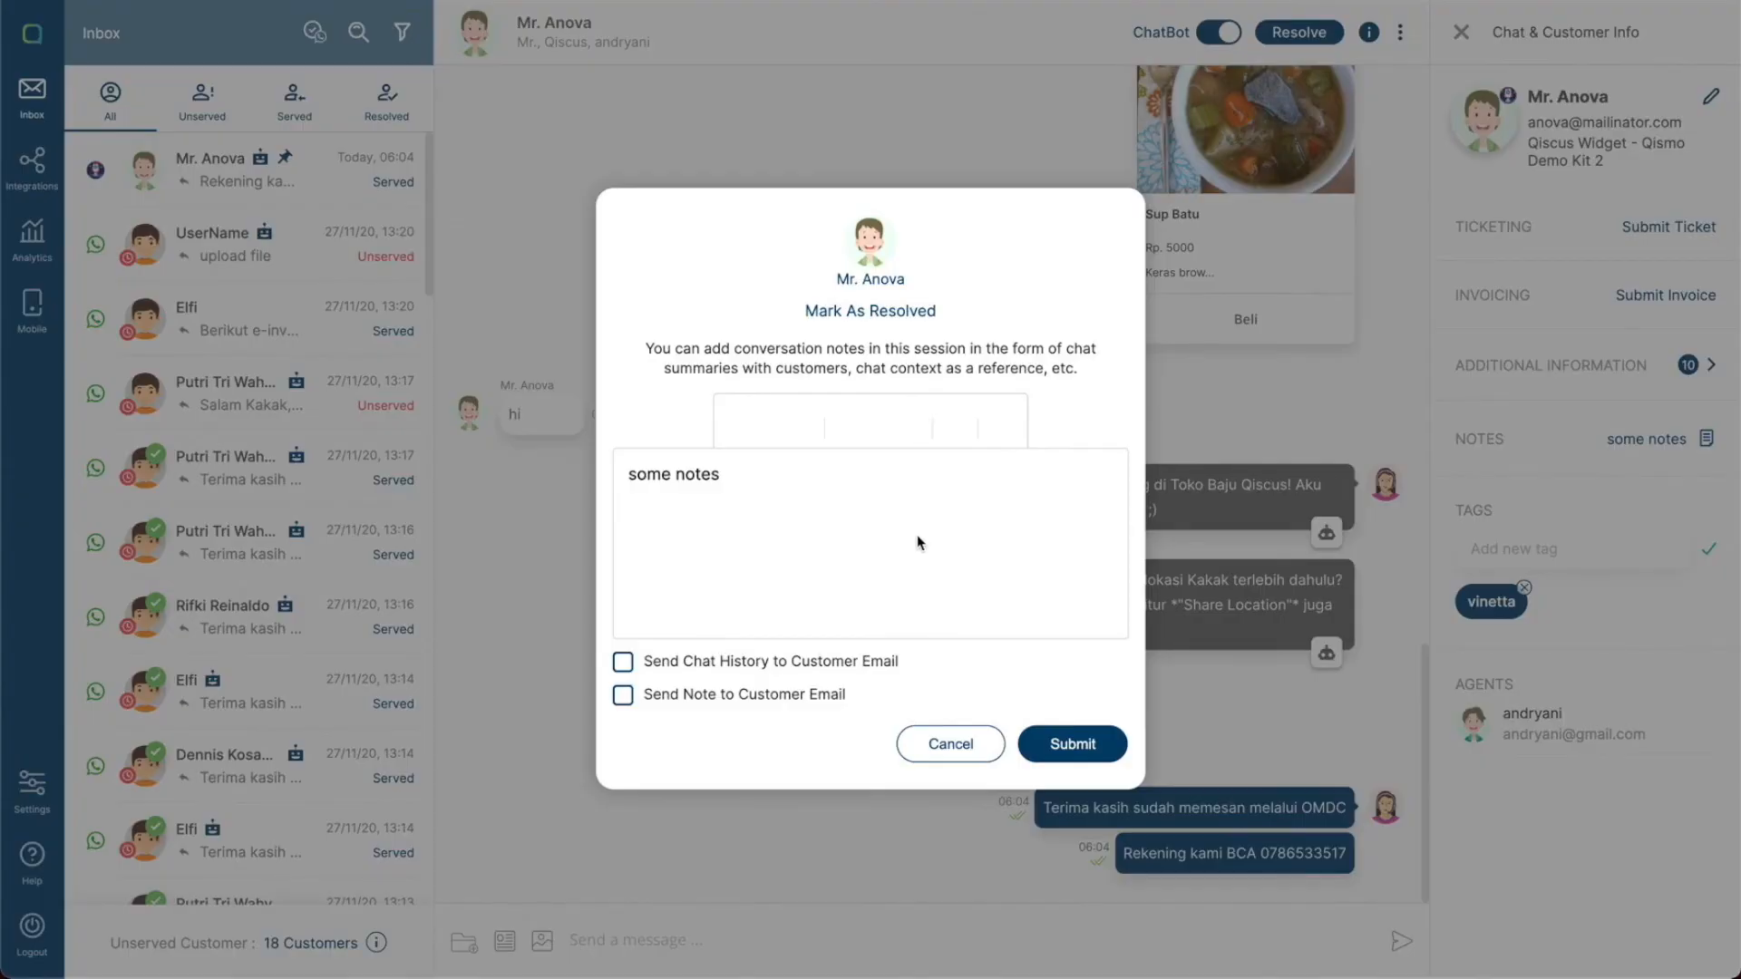
left_click(943, 526)
left_click(624, 664)
left_click(653, 696)
type("for this customer")
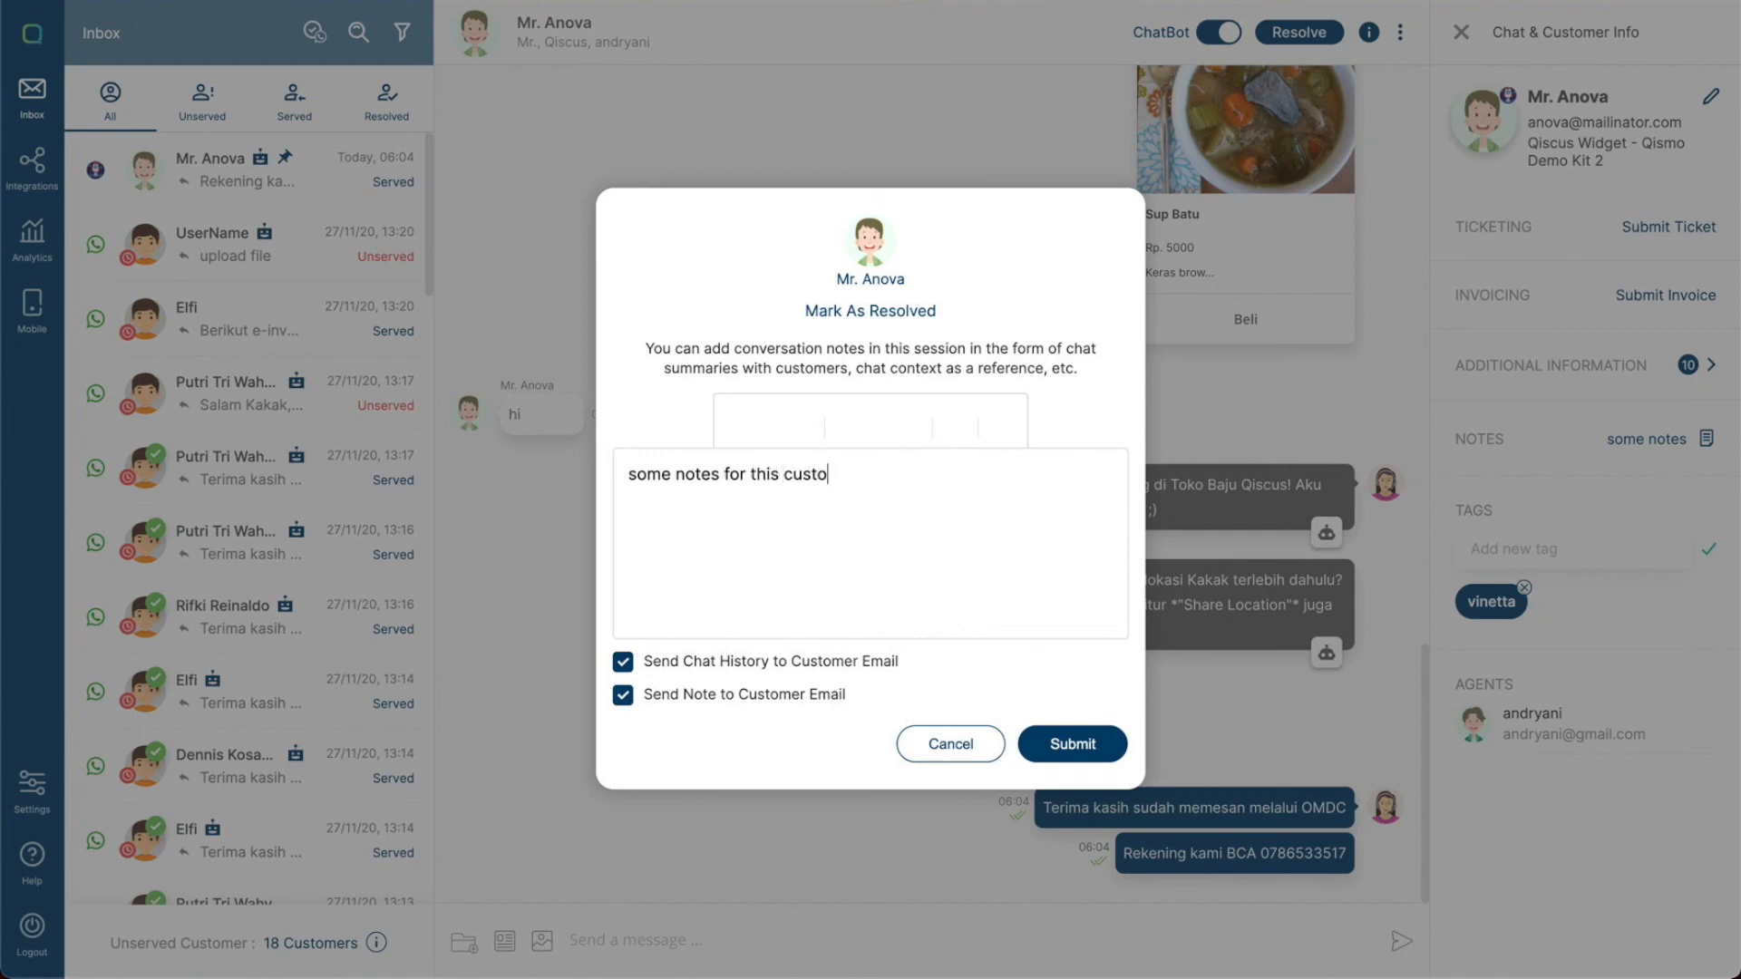
left_click(1063, 743)
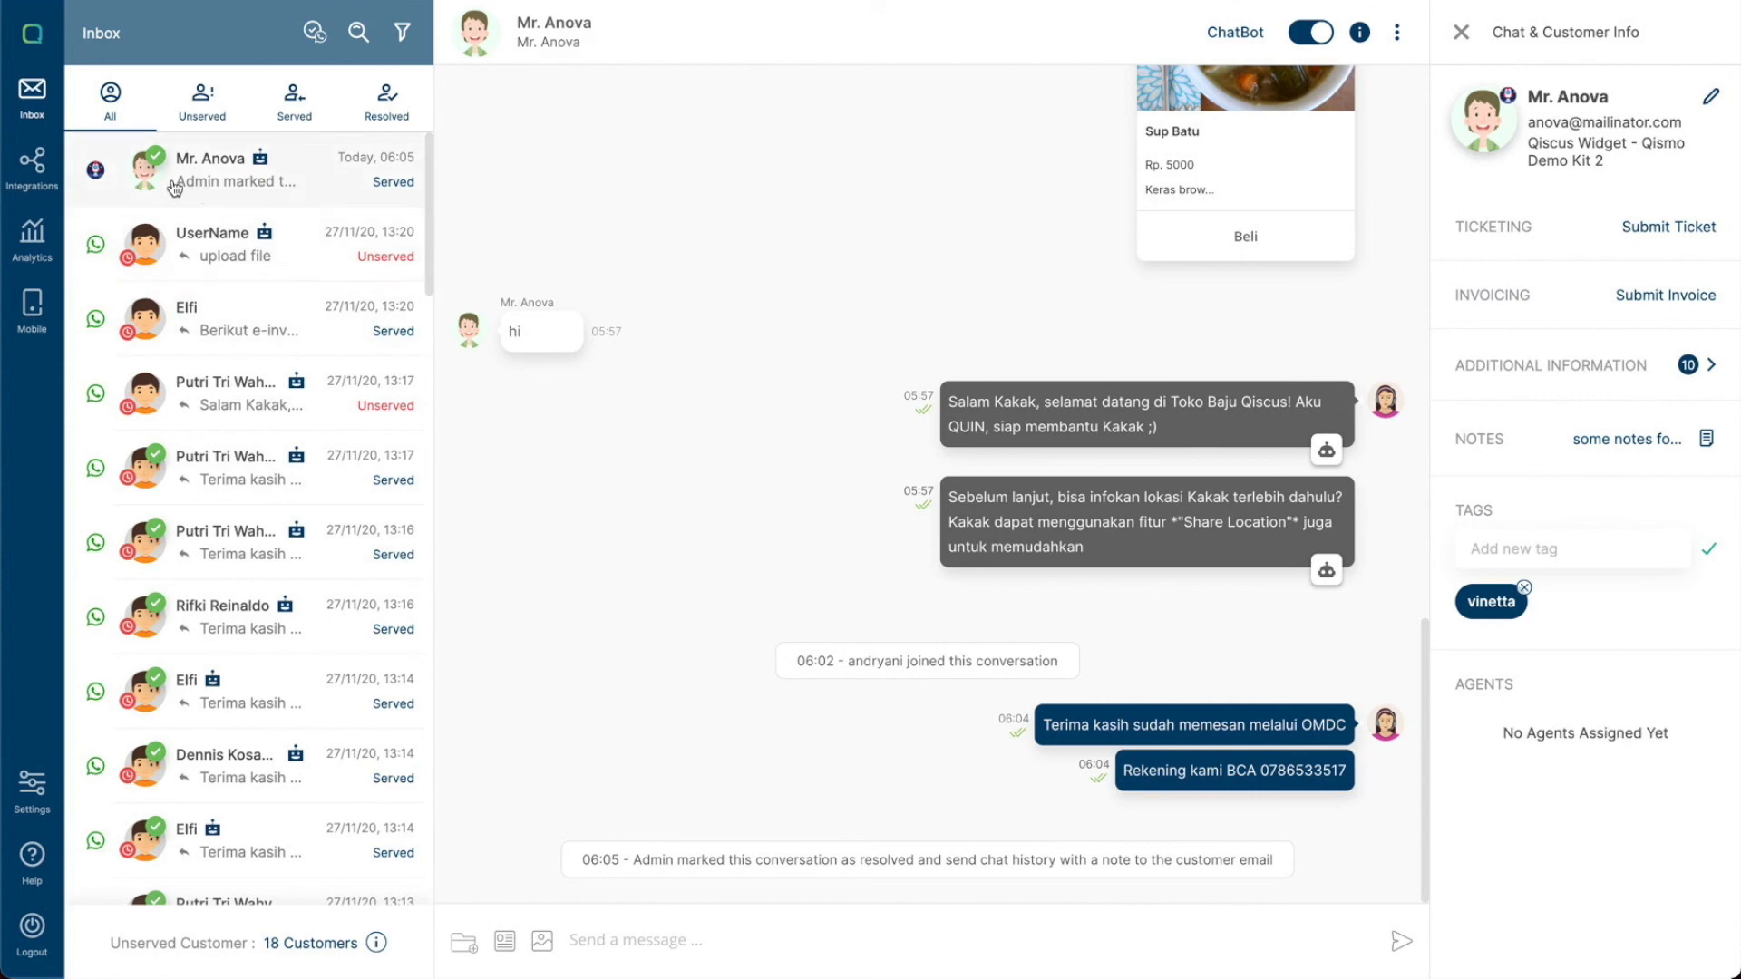
- Check the conversation under the Resolved tab, then return to the All tab
left_click(372, 118)
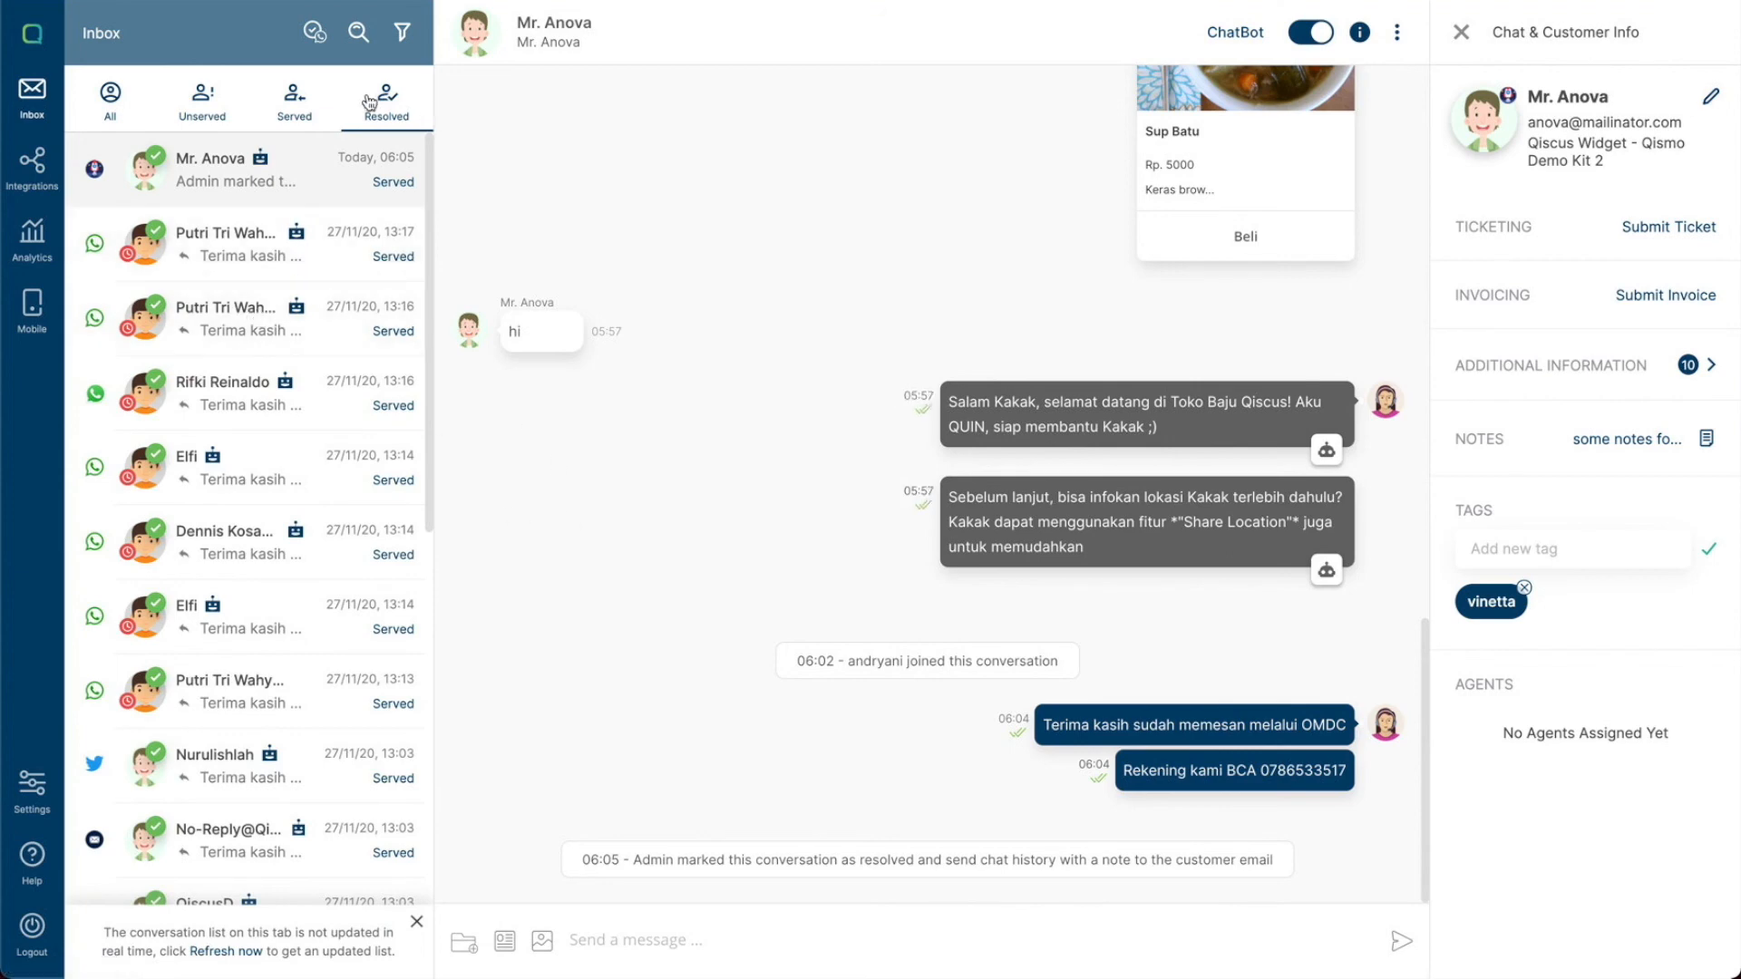
left_click(136, 118)
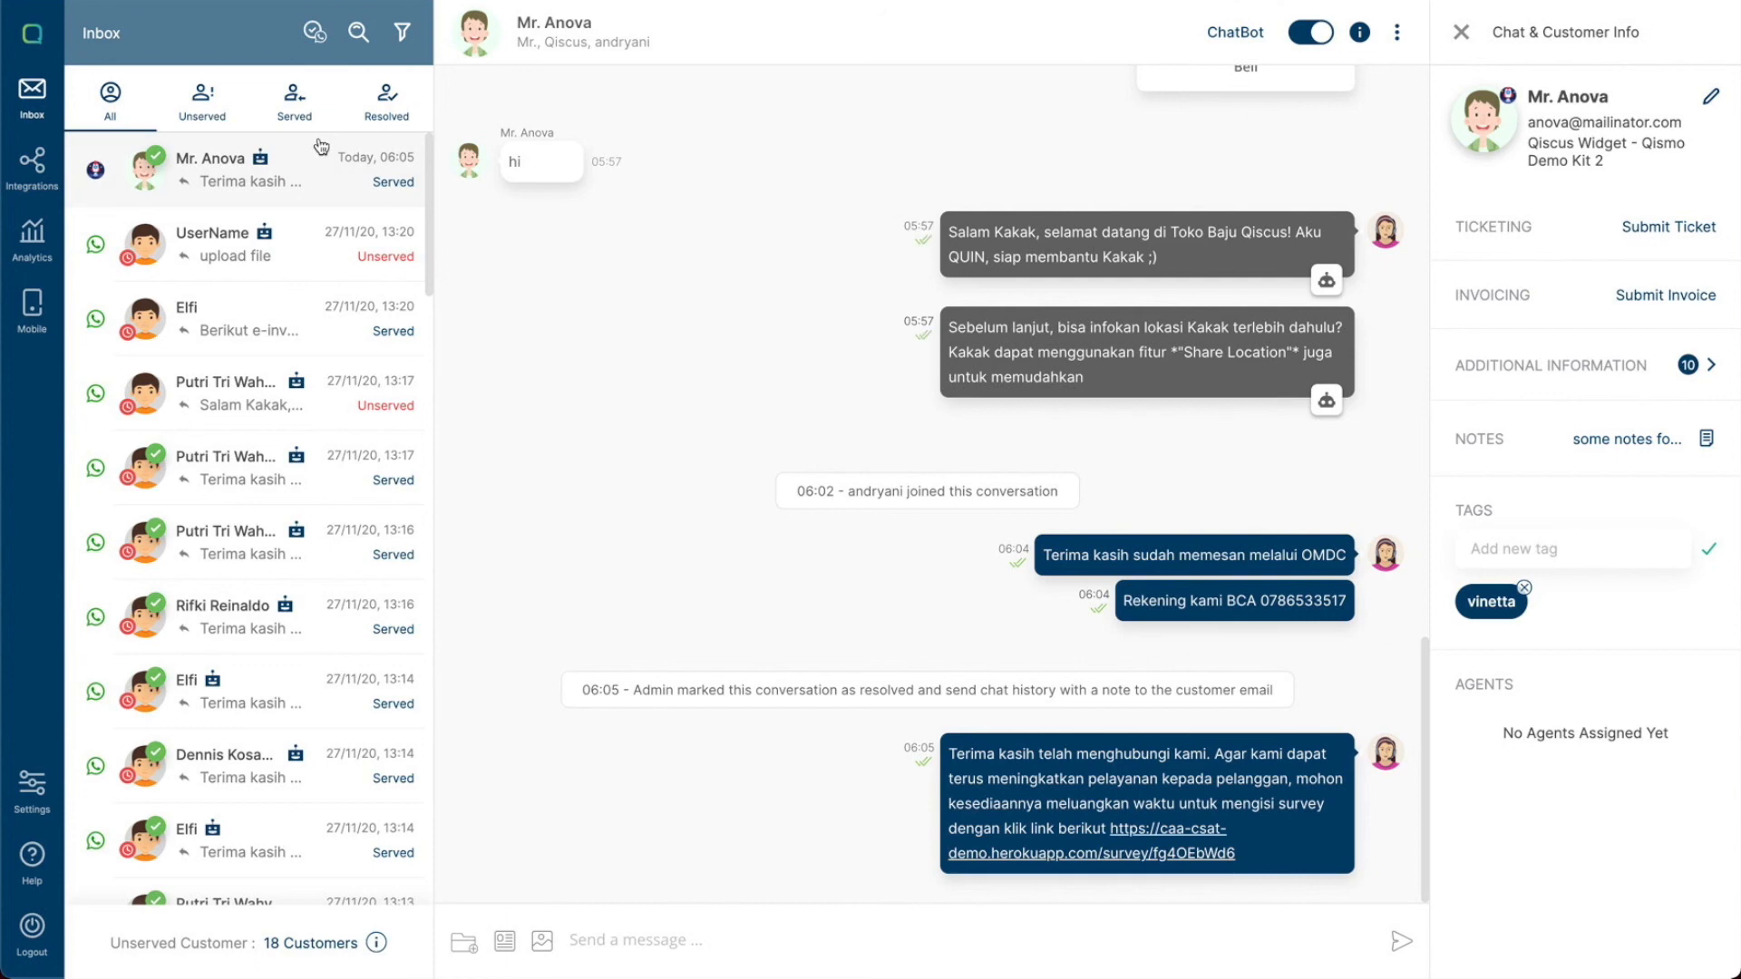
- Resolve all expired chats for the Qiscus Sandbox 4 channel, then go back to the inbox
left_click(315, 36)
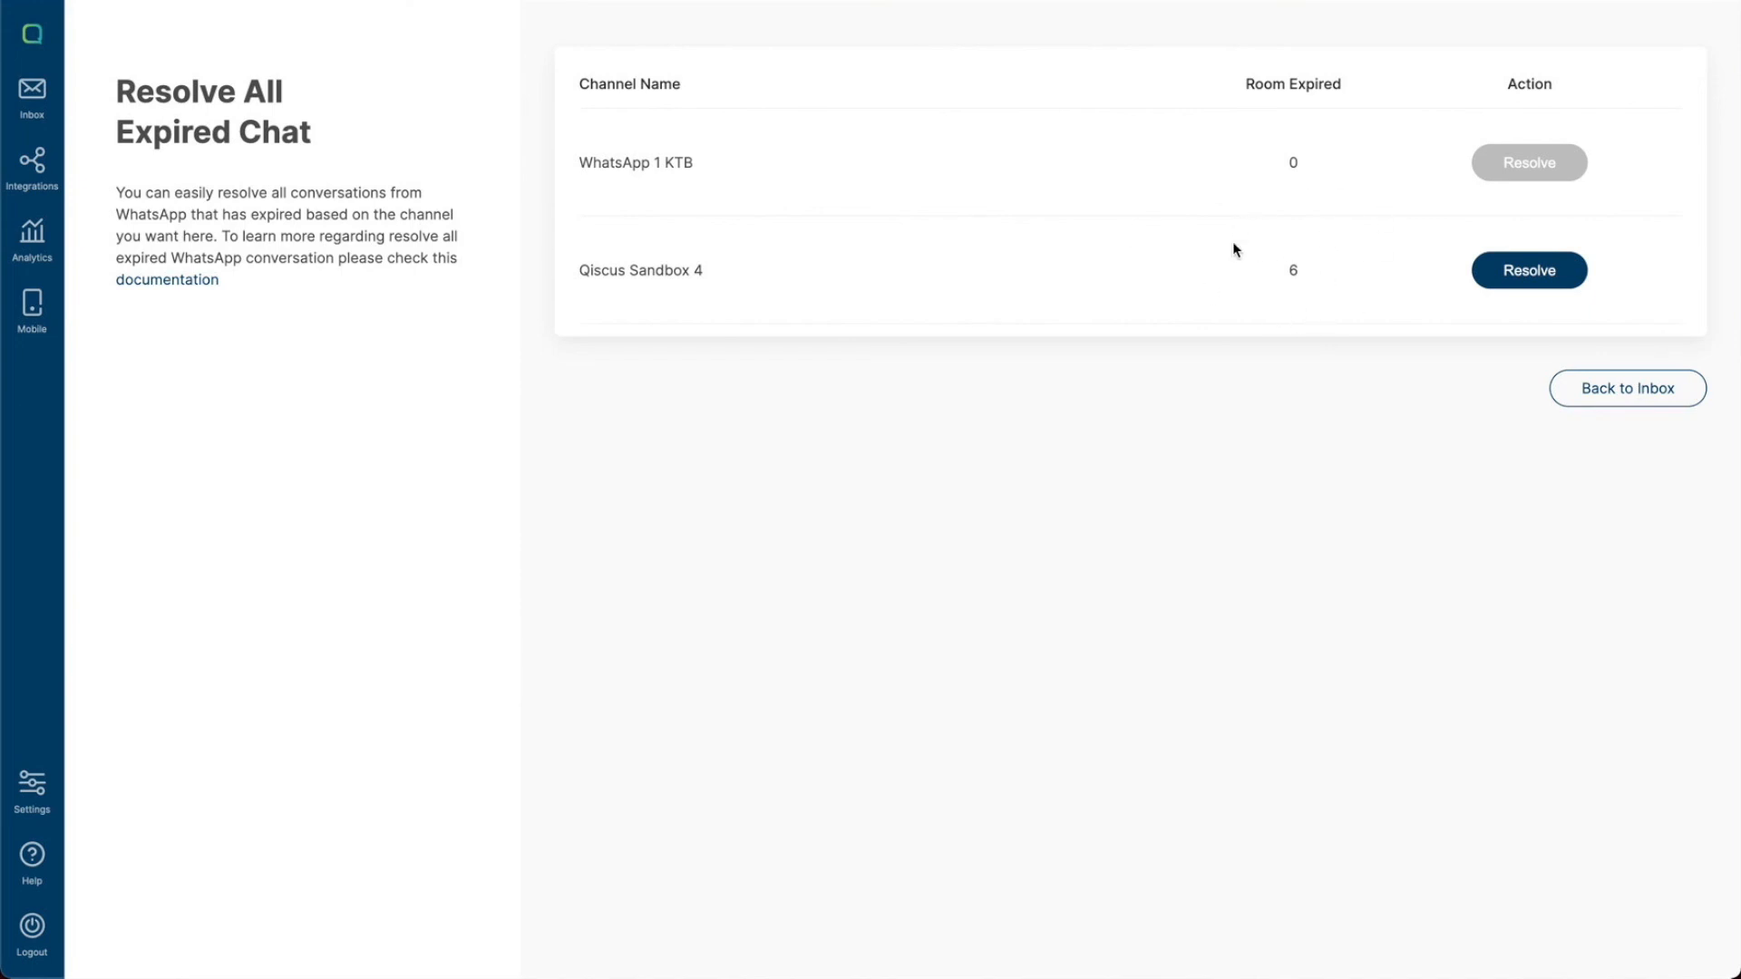
left_click(1512, 281)
left_click(817, 620)
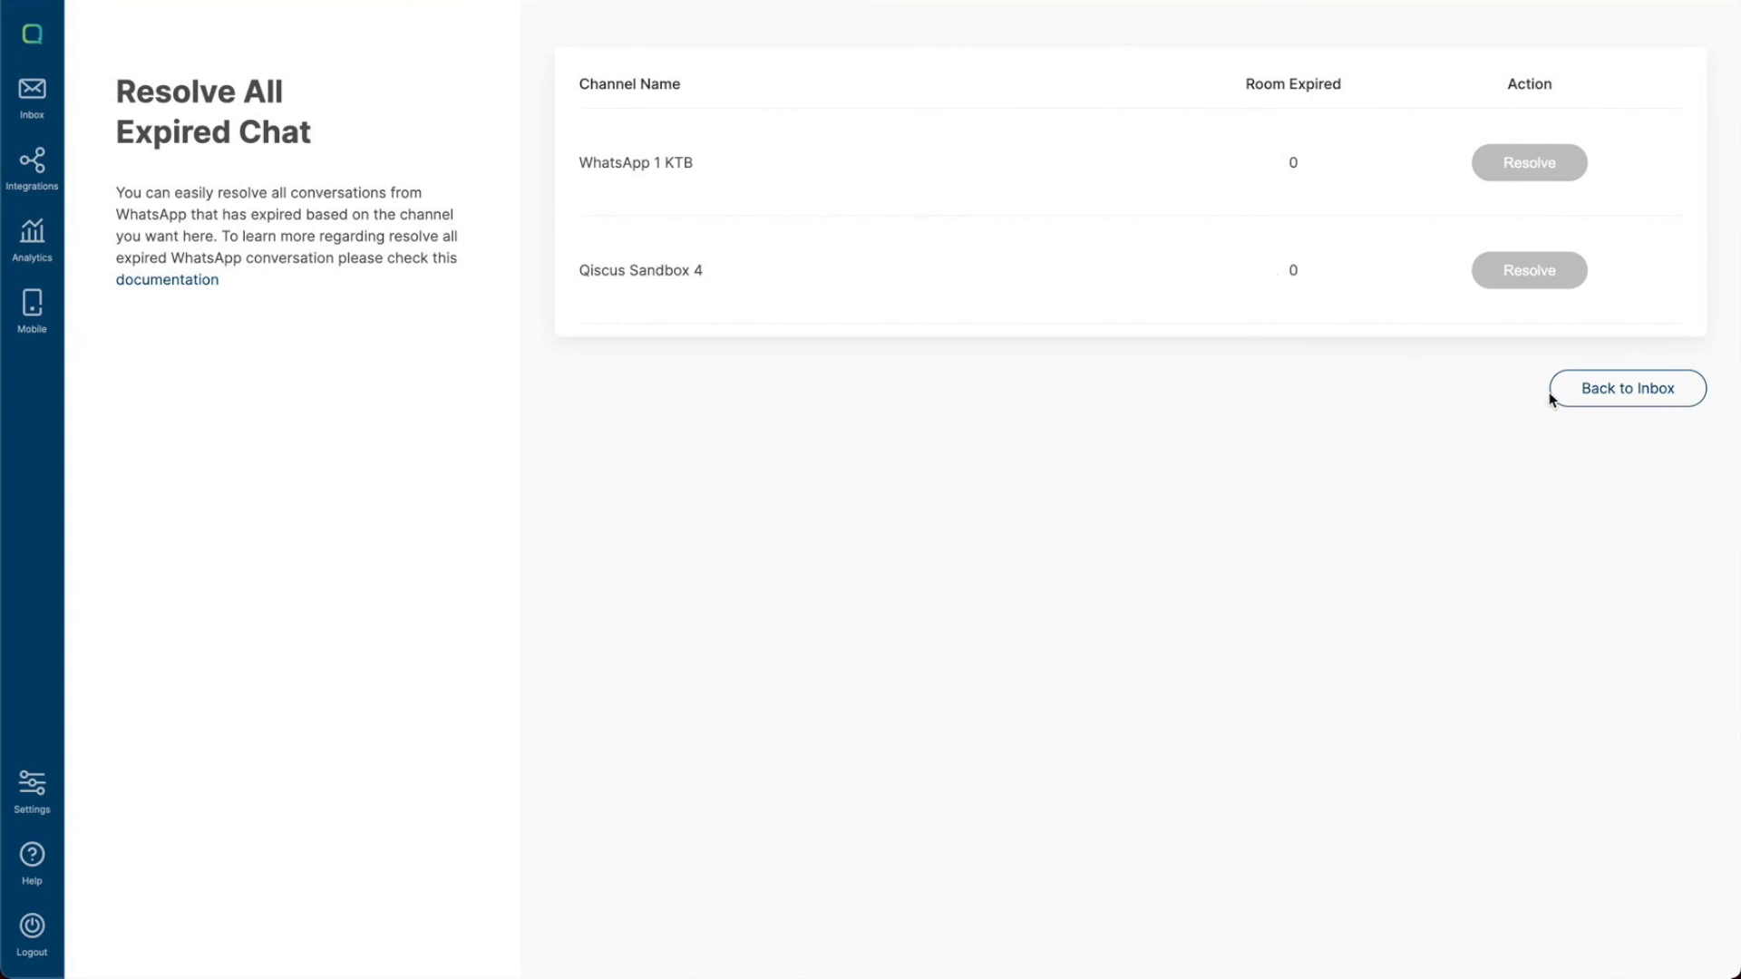
left_click(1597, 395)
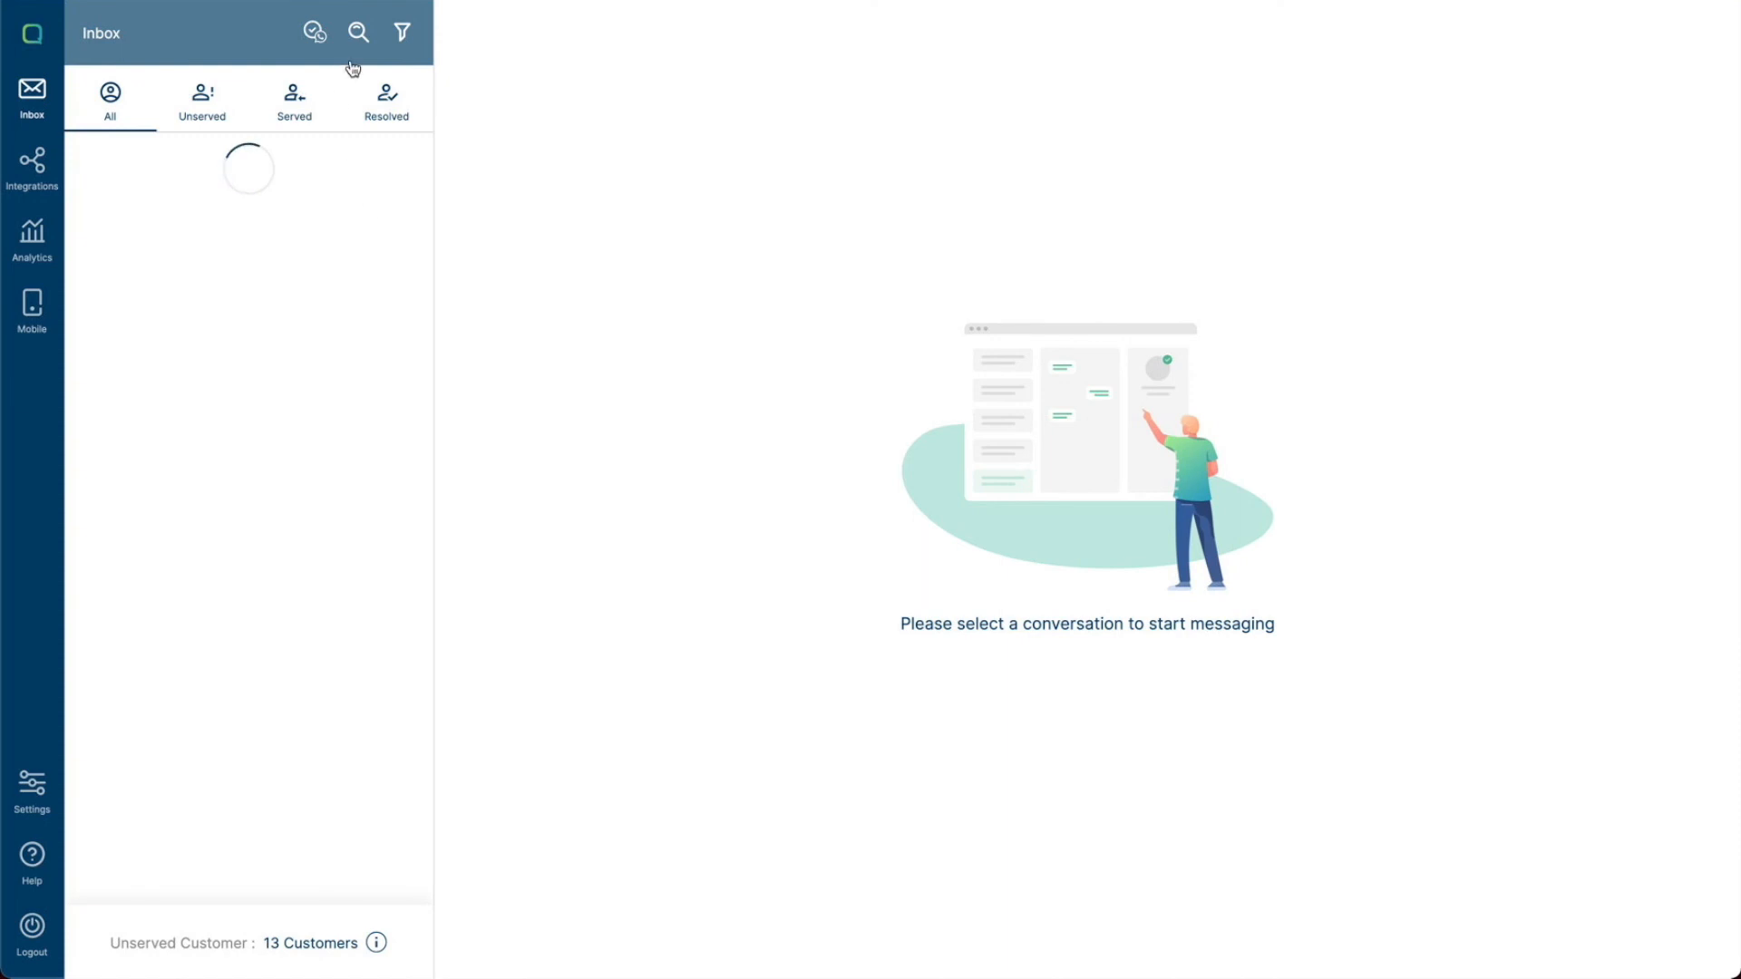
- Filter the inbox by the WhatsApp channel, showing only conversations that are ongoing but expired
left_click(400, 37)
left_click(360, 164)
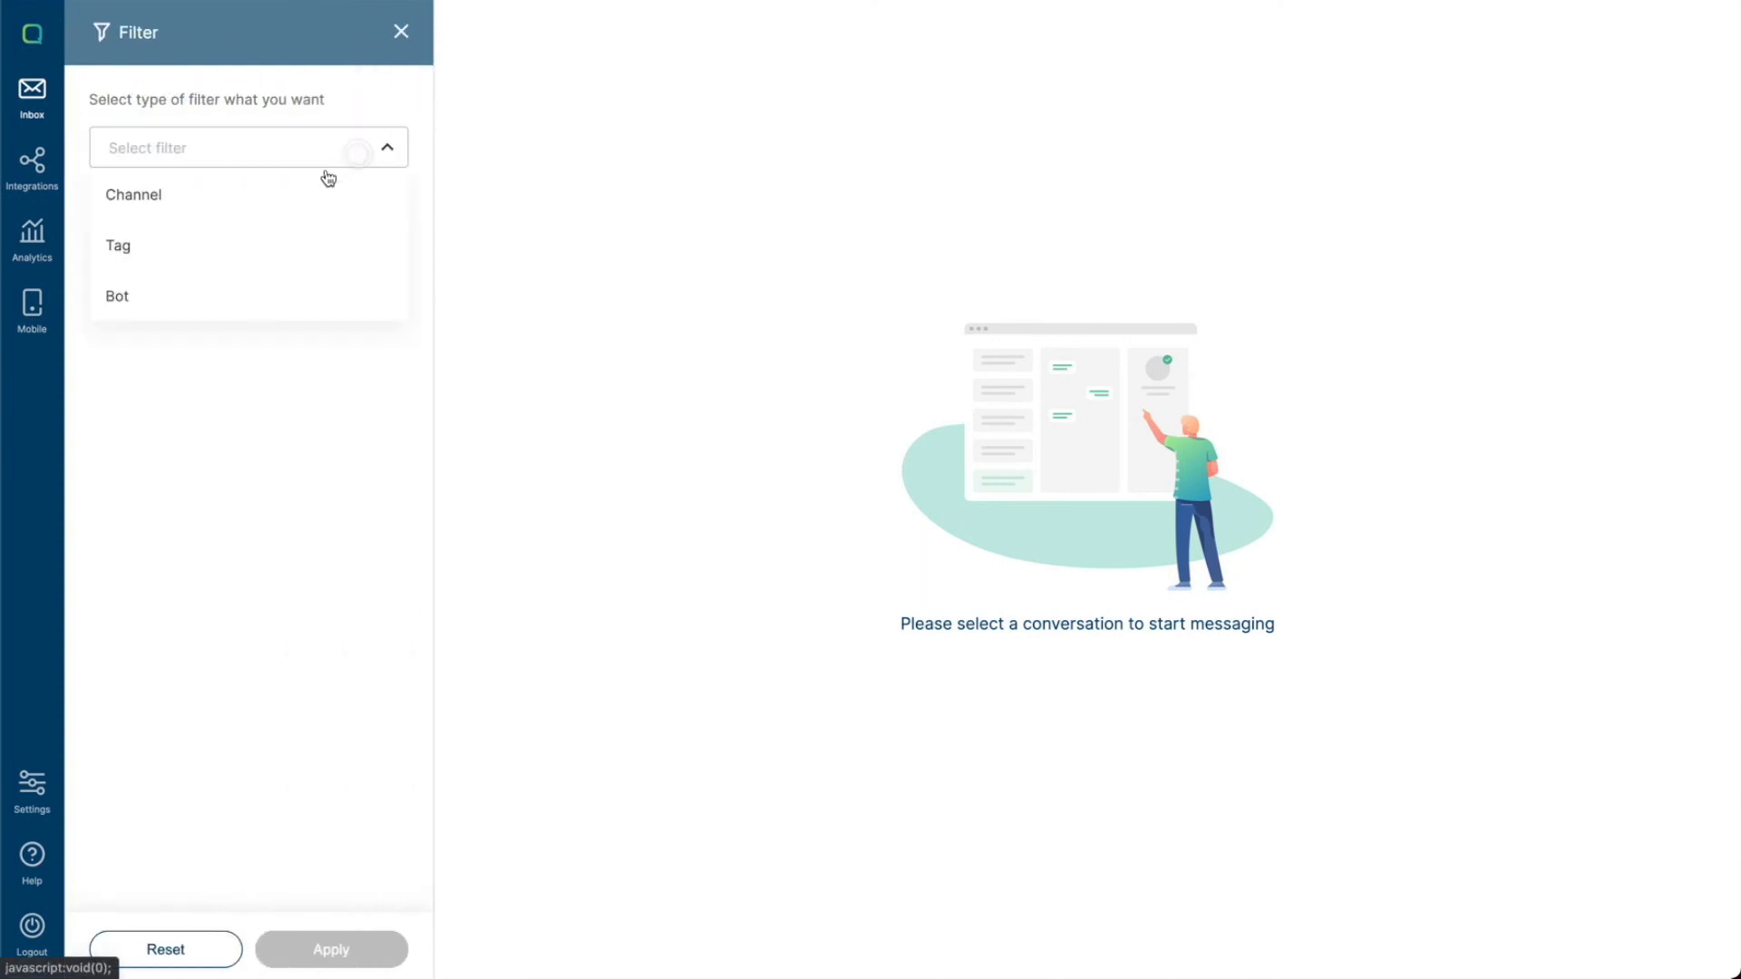
left_click(246, 196)
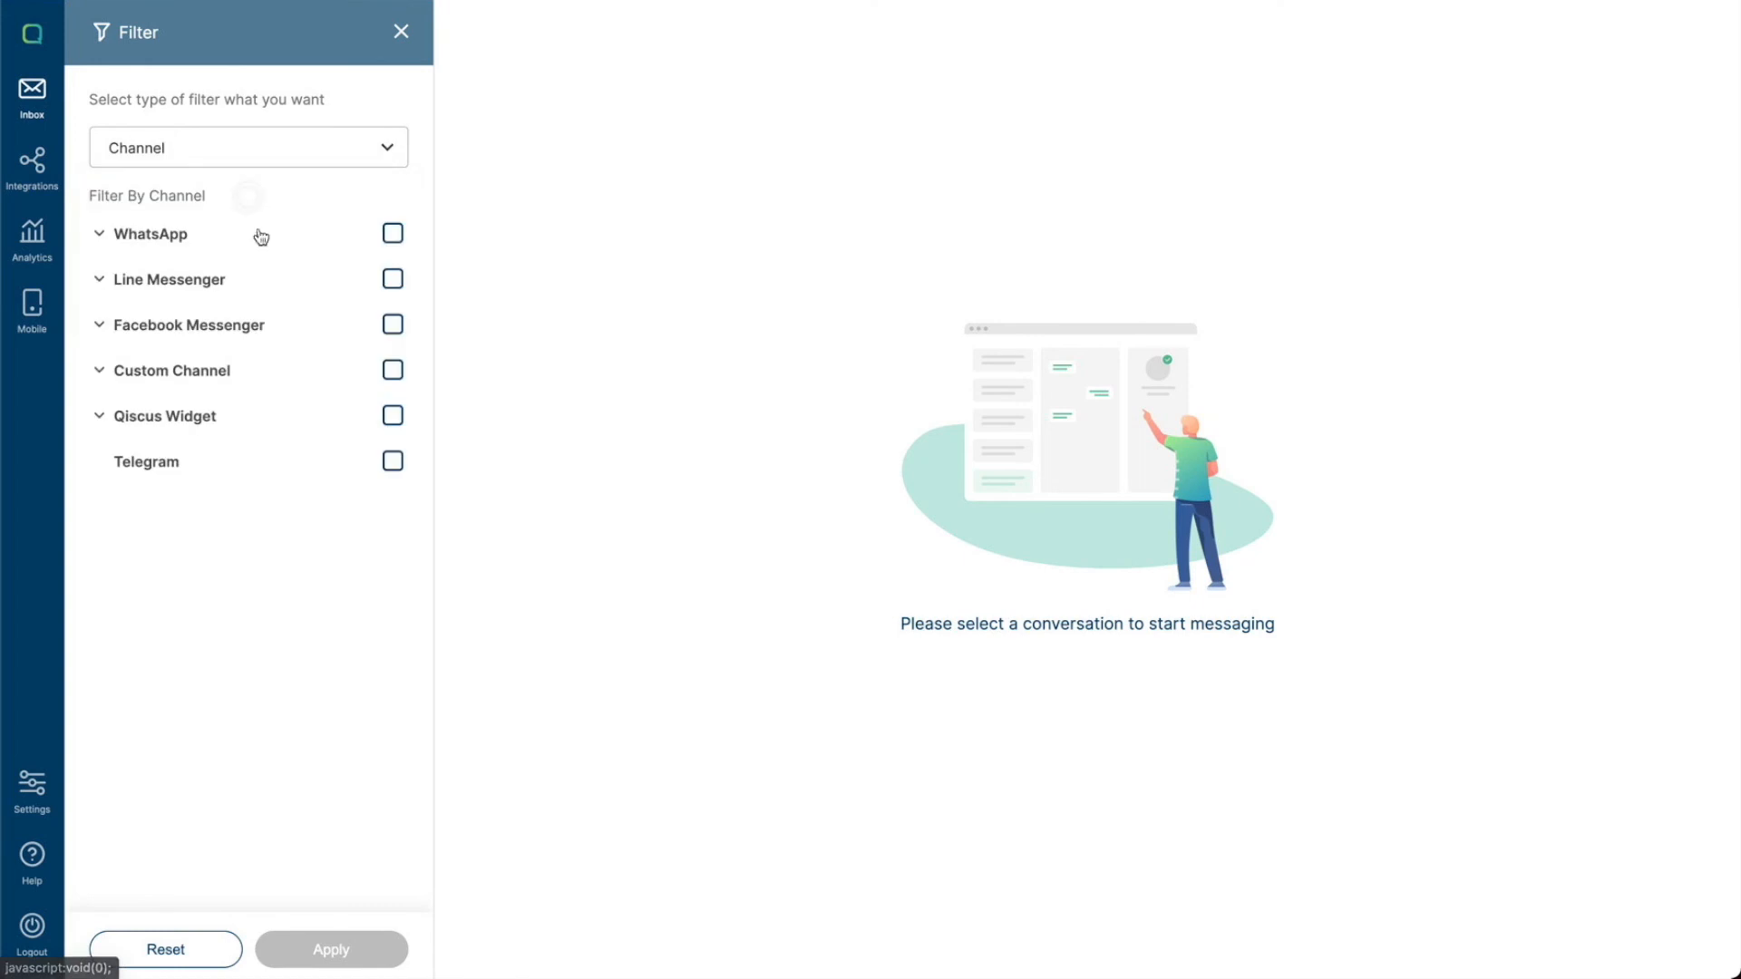
left_click(100, 234)
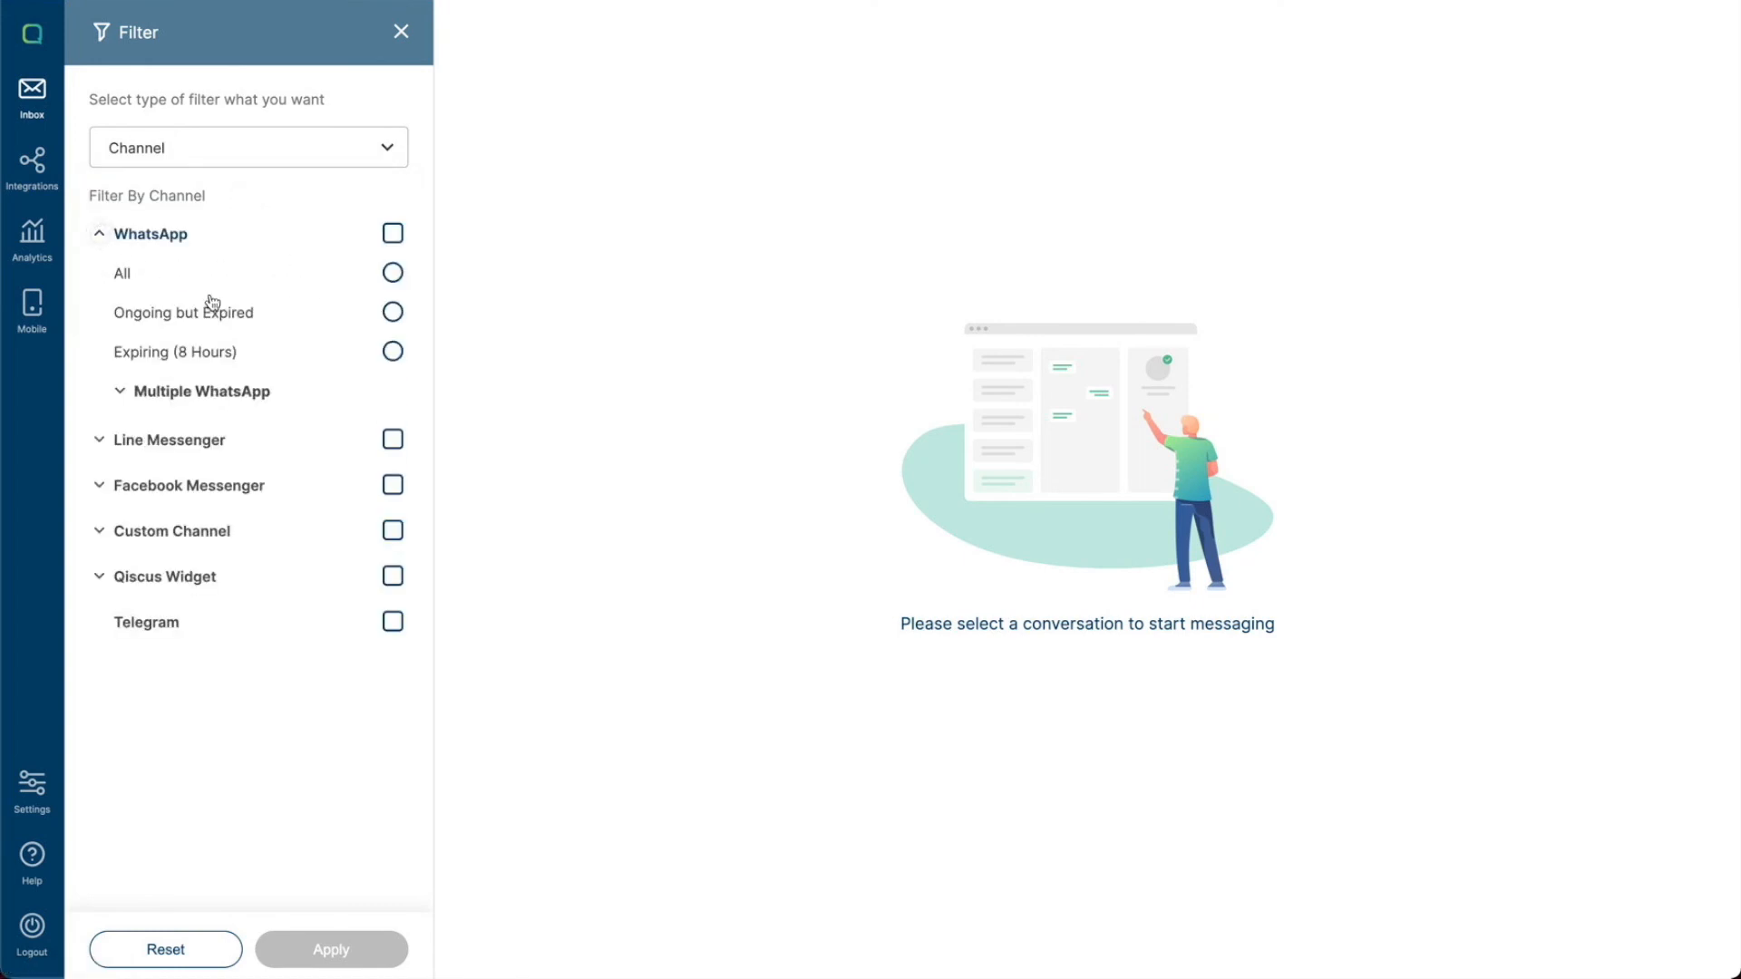
left_click(392, 313)
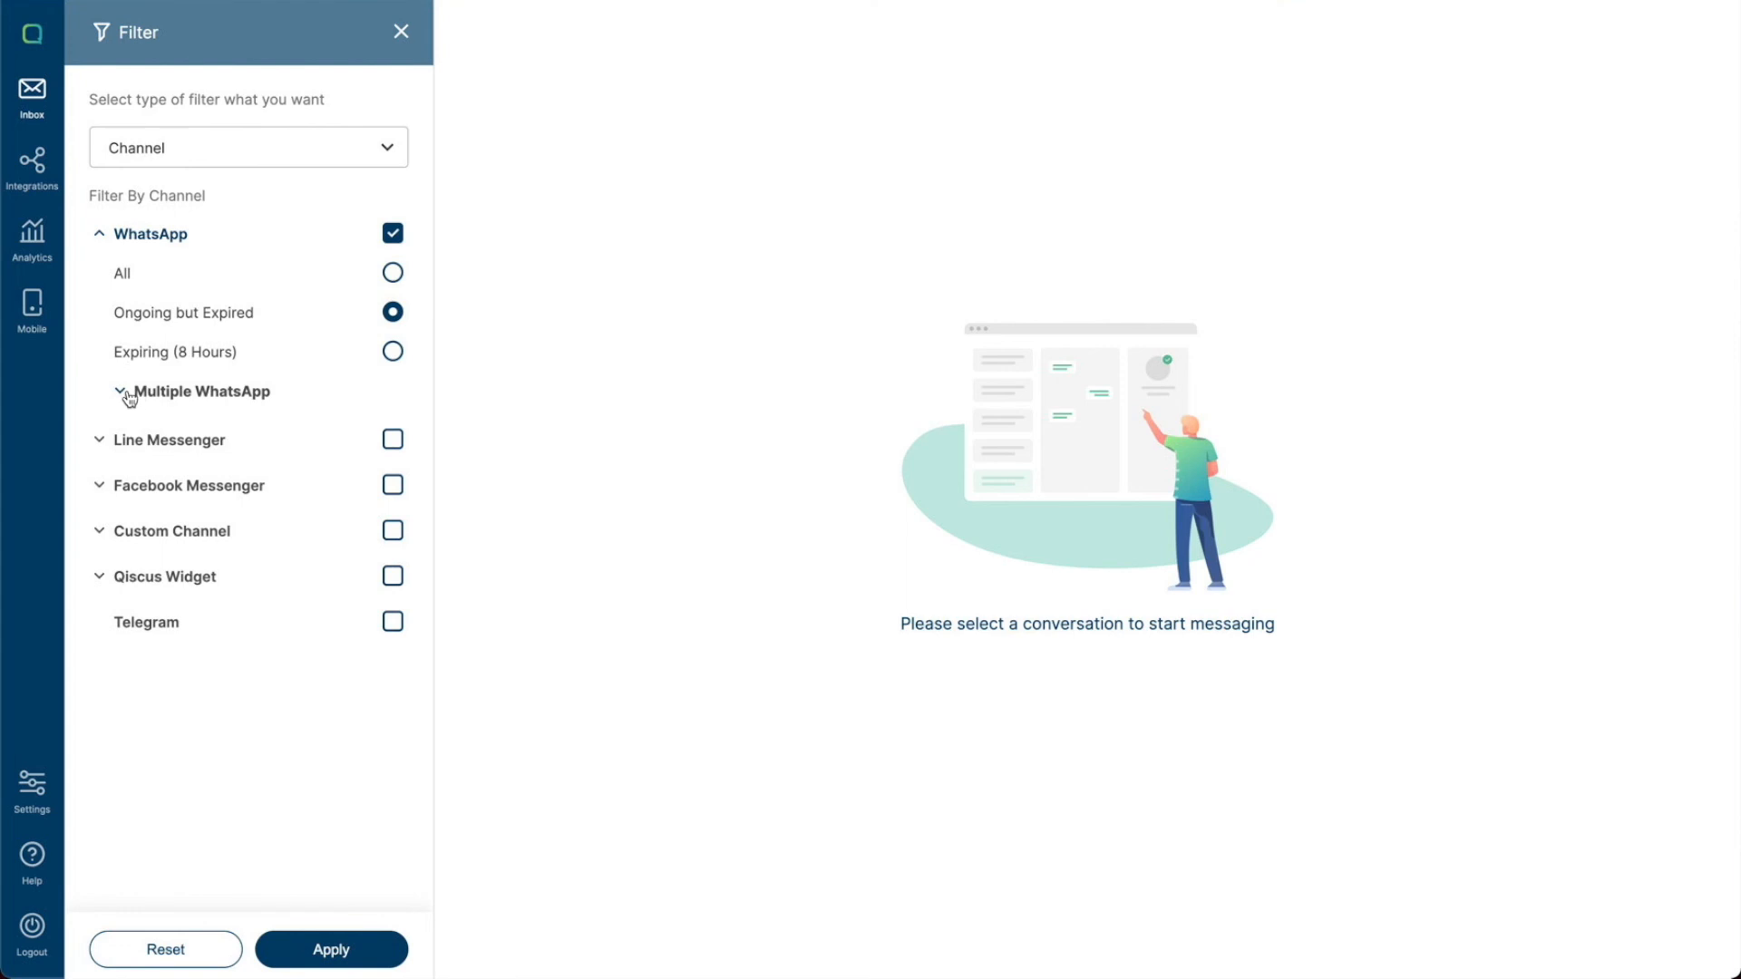
left_click(350, 944)
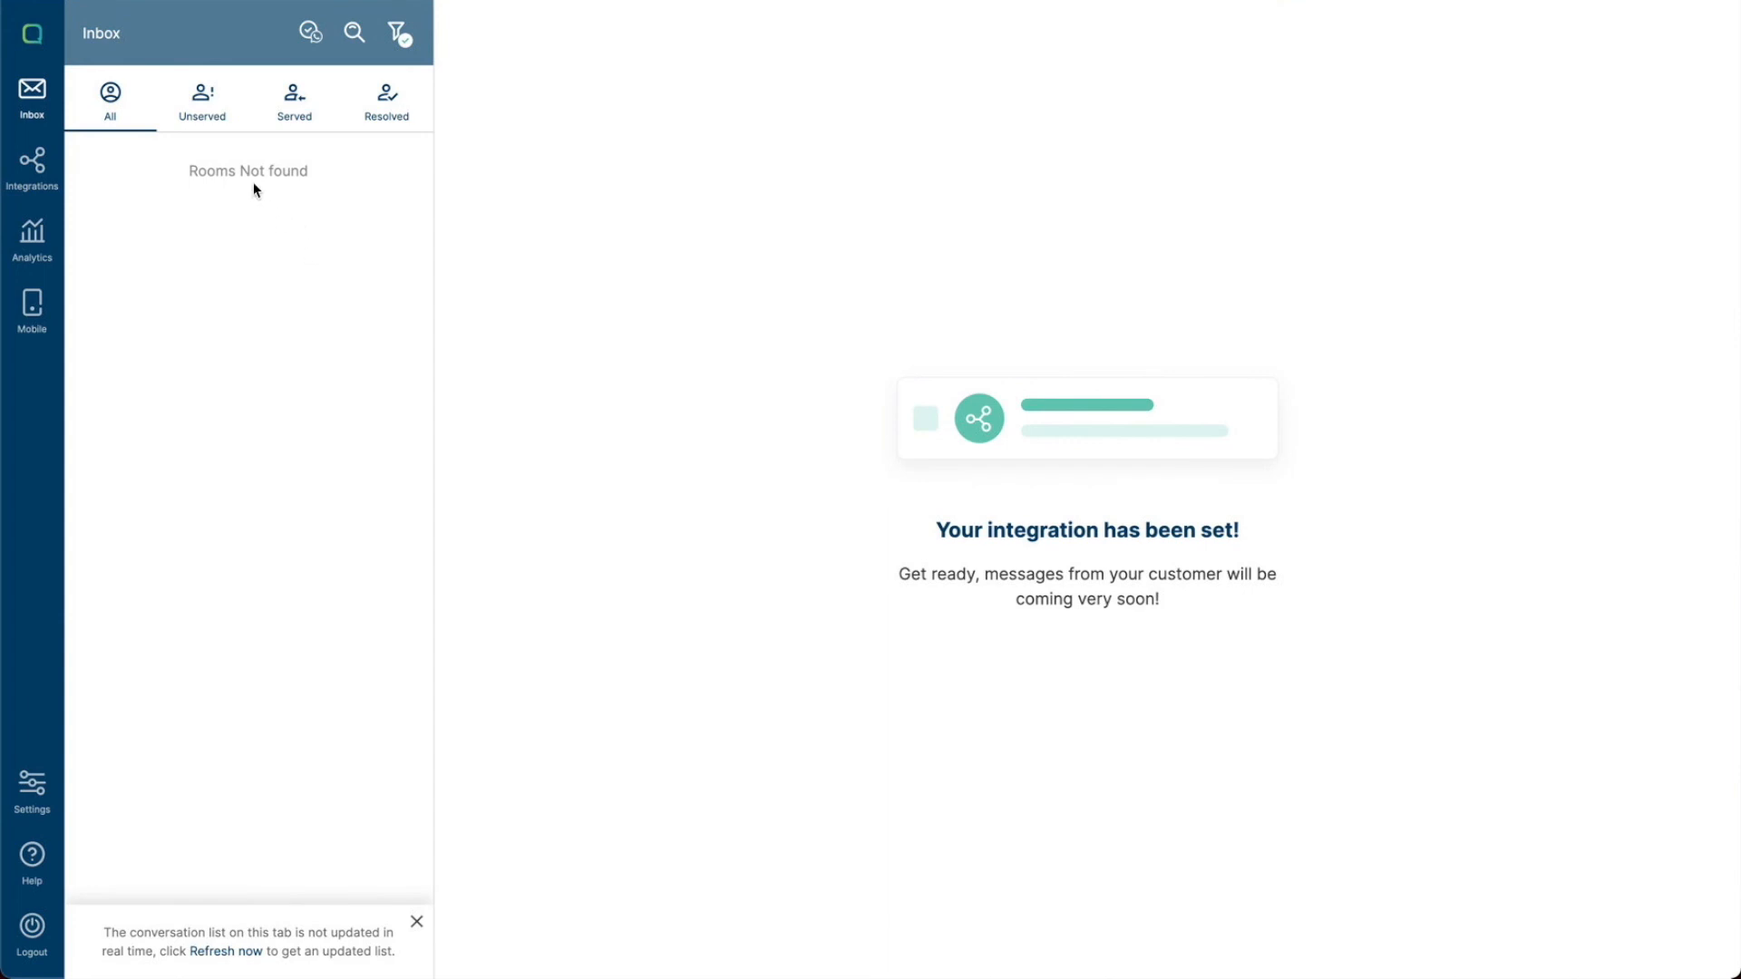
- Reset the inbox filter and open the most recent conversation at the top of the list
left_click(399, 34)
left_click(393, 233)
left_click(160, 946)
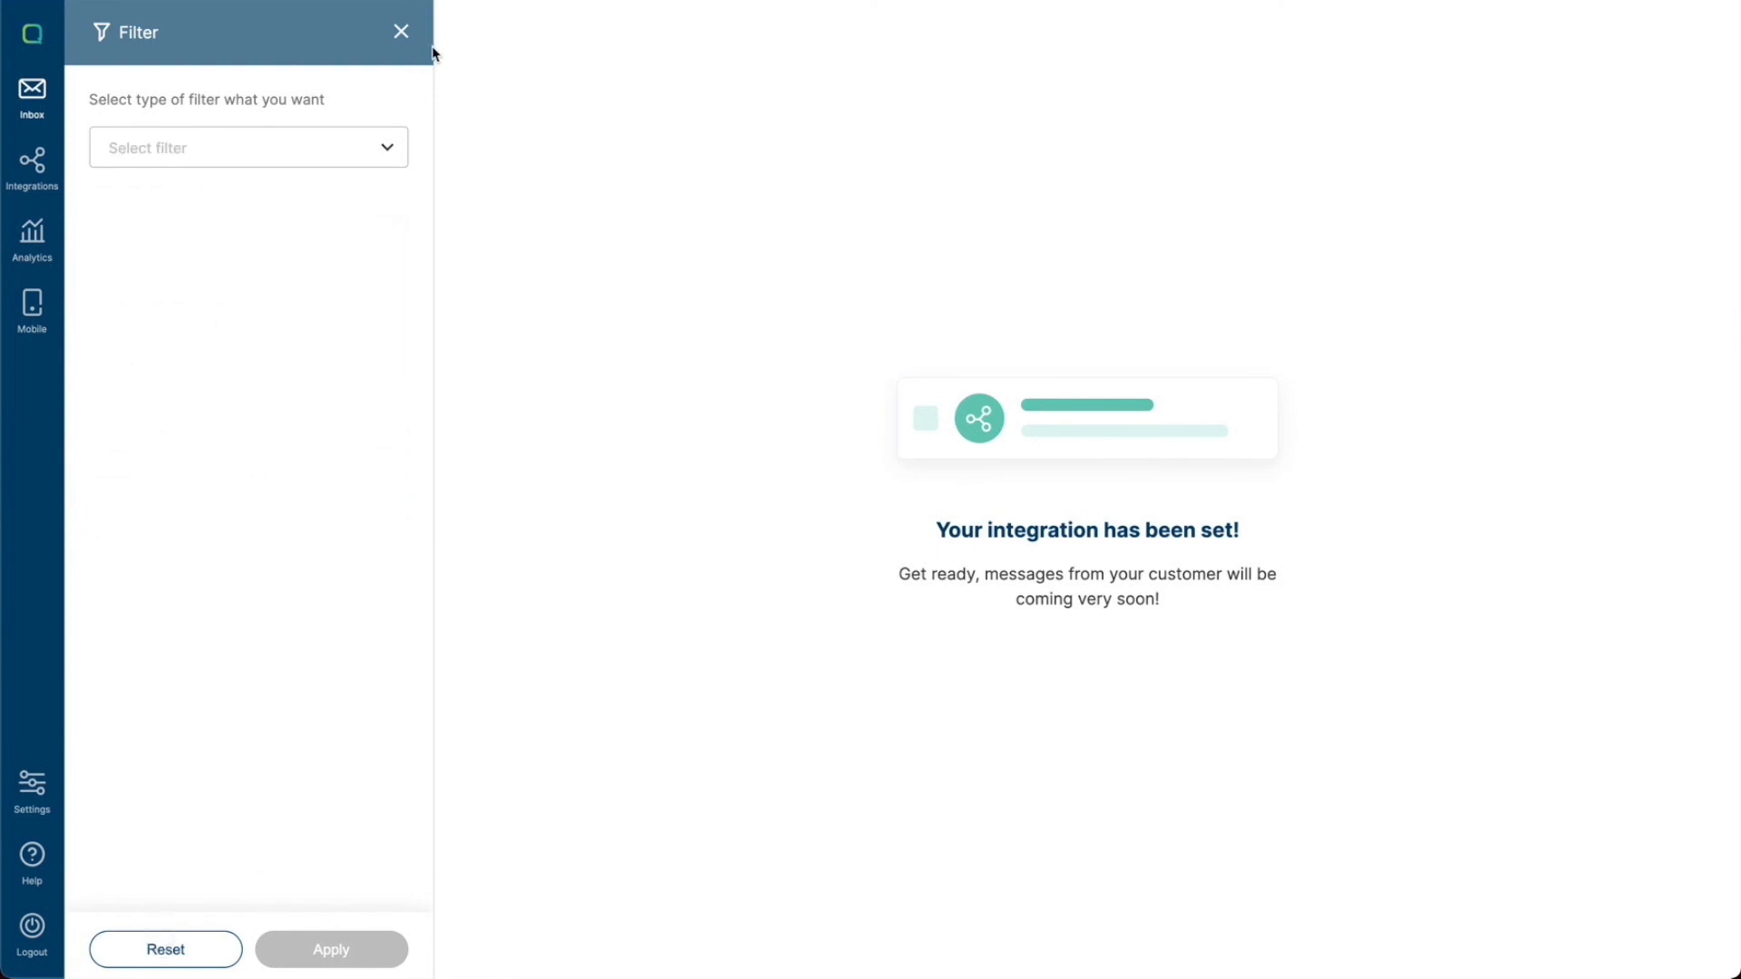
left_click(403, 33)
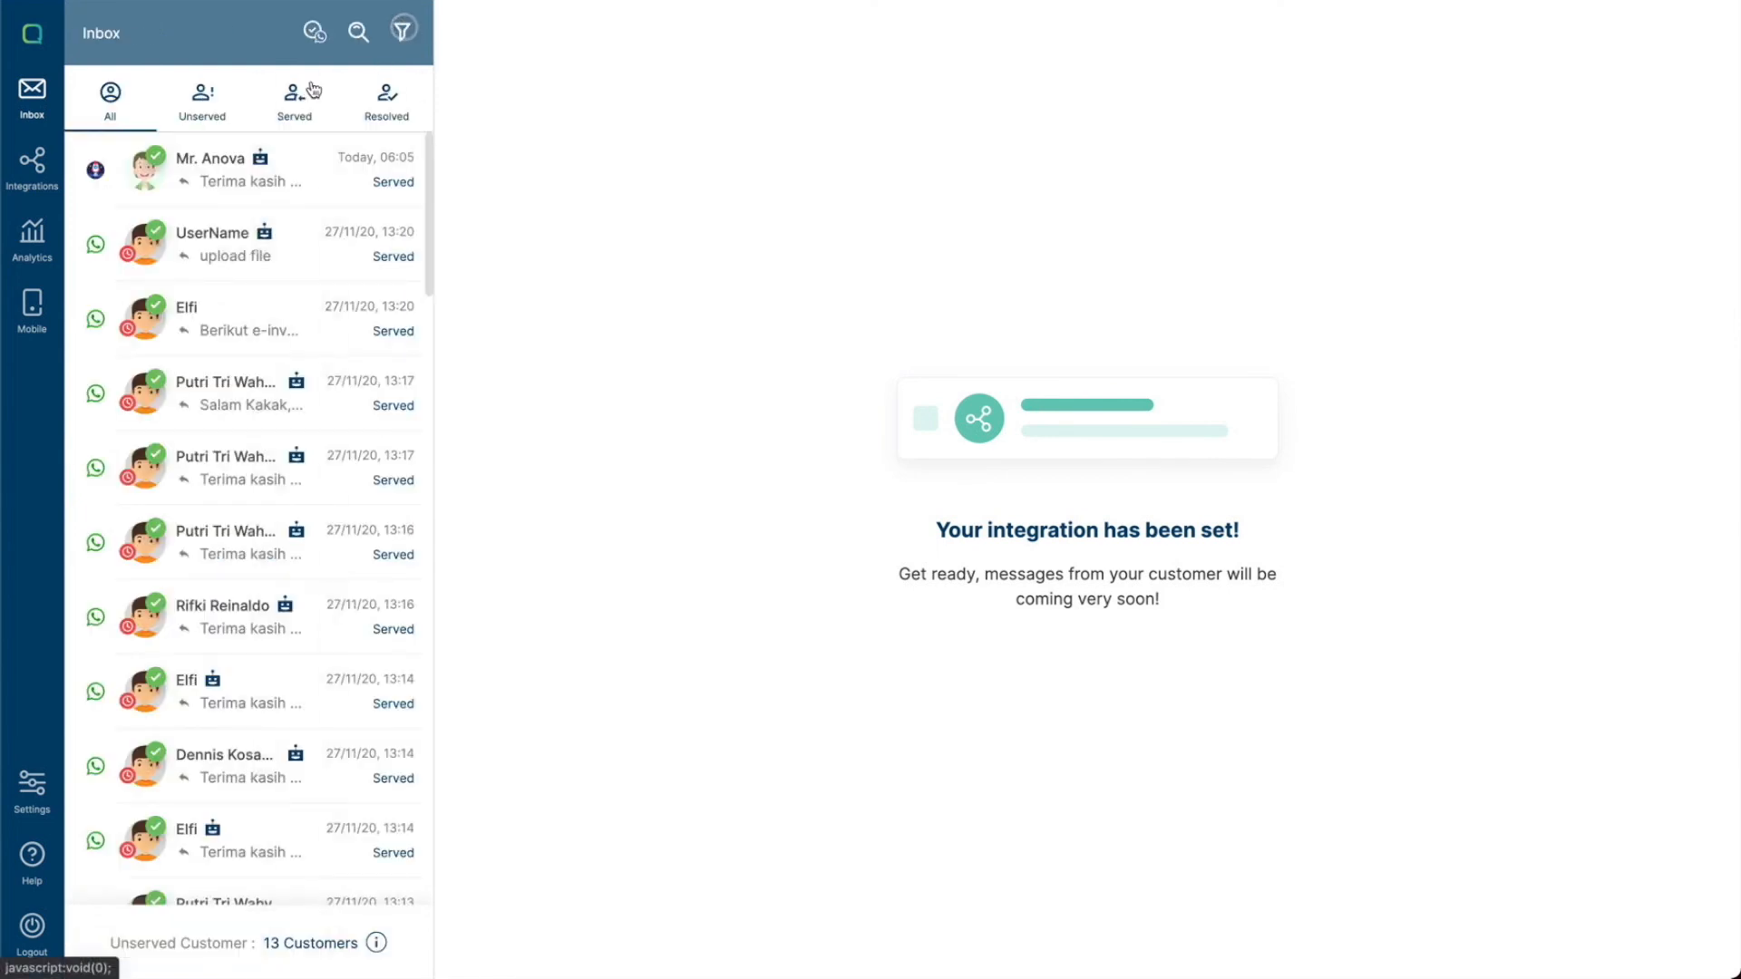
left_click(221, 179)
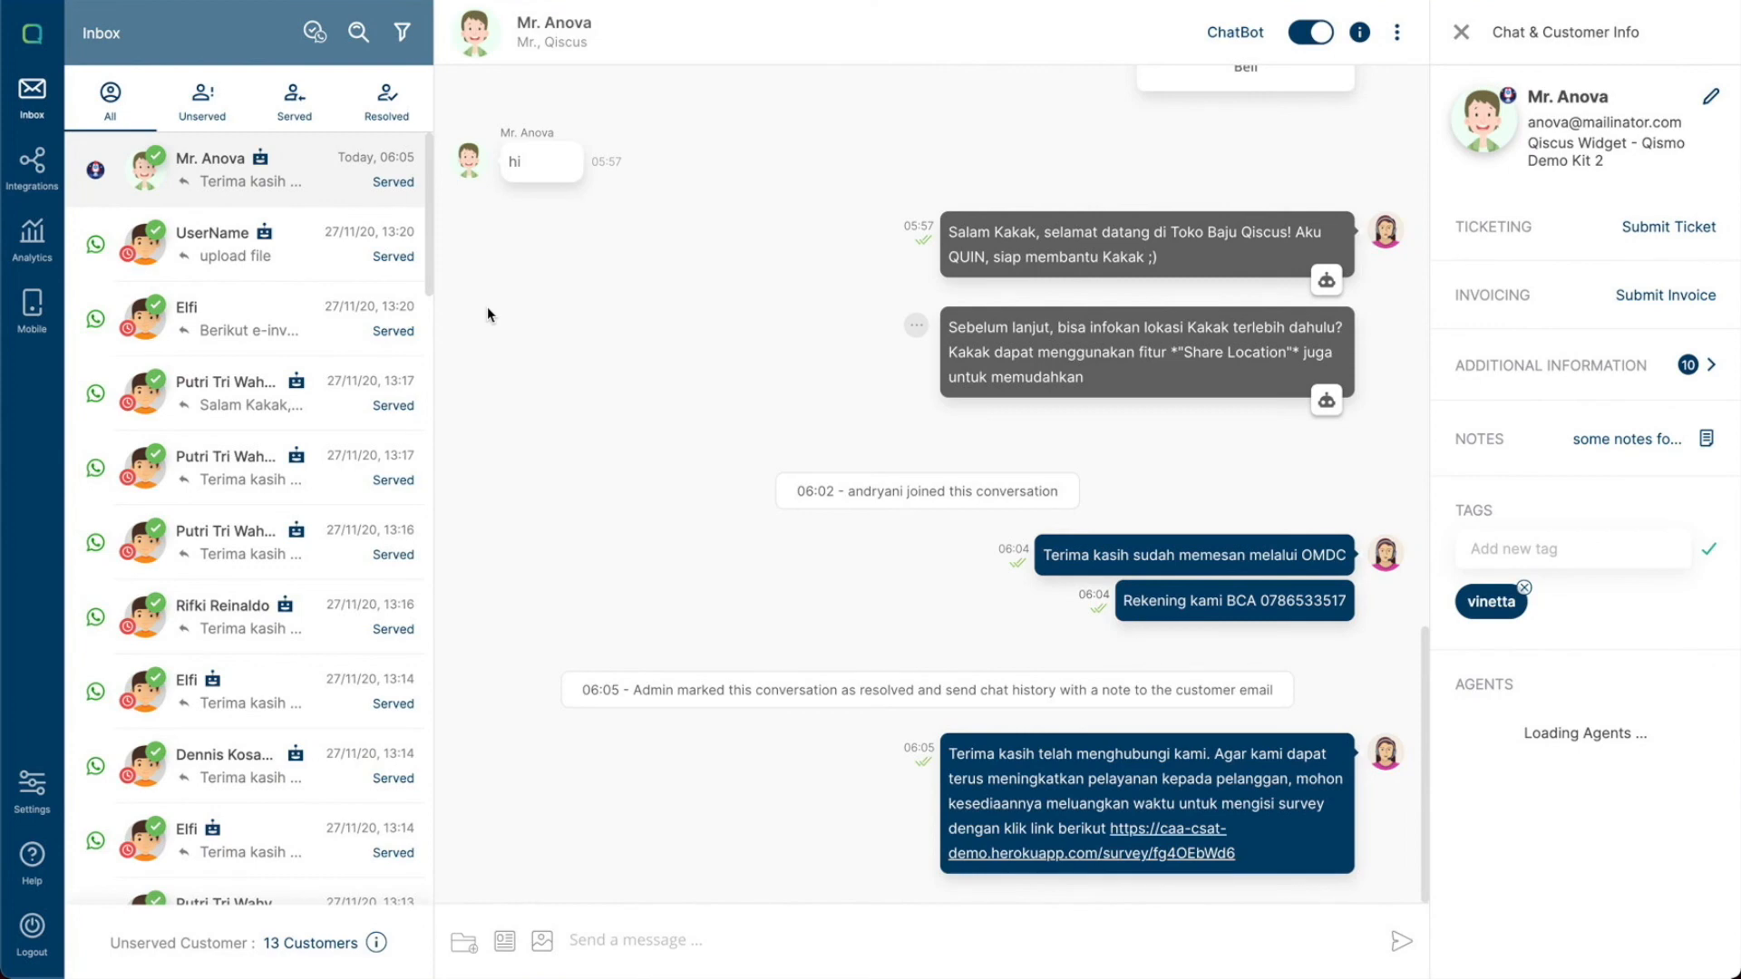